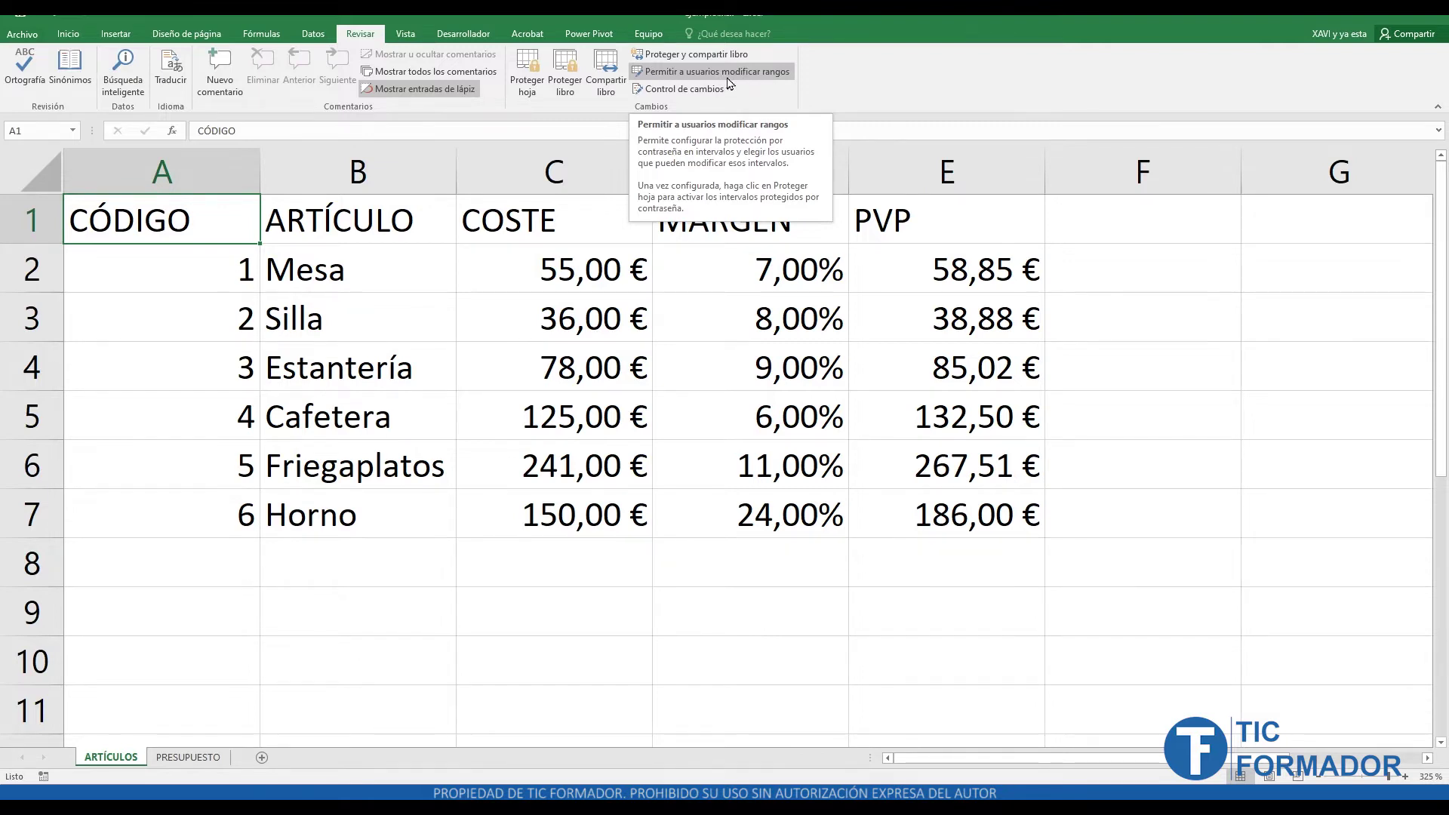
# - Show the Inicio ribbon tools over the six-item ARTÍCULOS price table
pyautogui.click(68, 34)
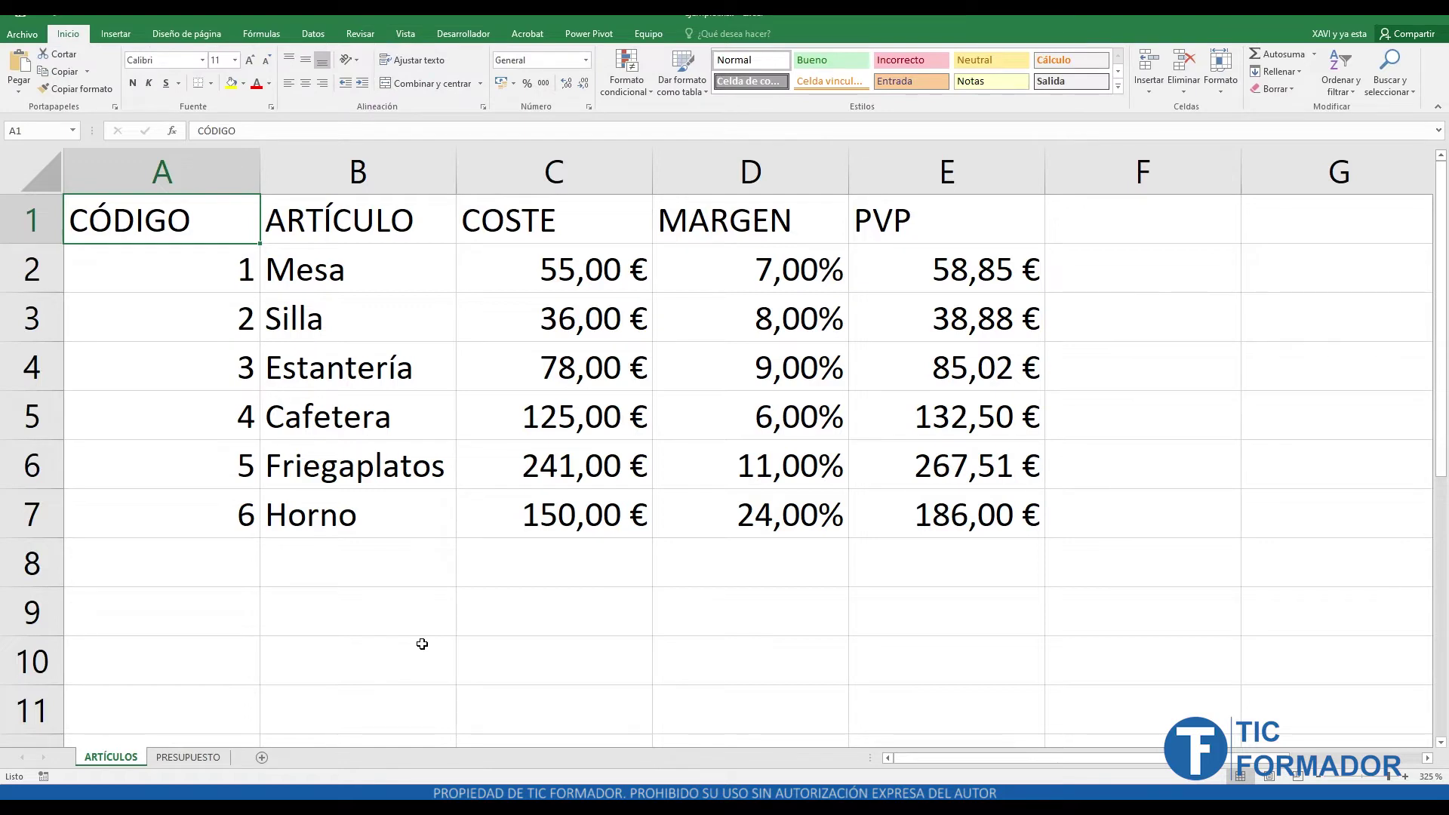
# - Enter 123,00% as a test value in cell D9, then clear it
pyautogui.moveTo(169, 302); pyautogui.dragTo(1224, 618)
pyautogui.click(726, 688)
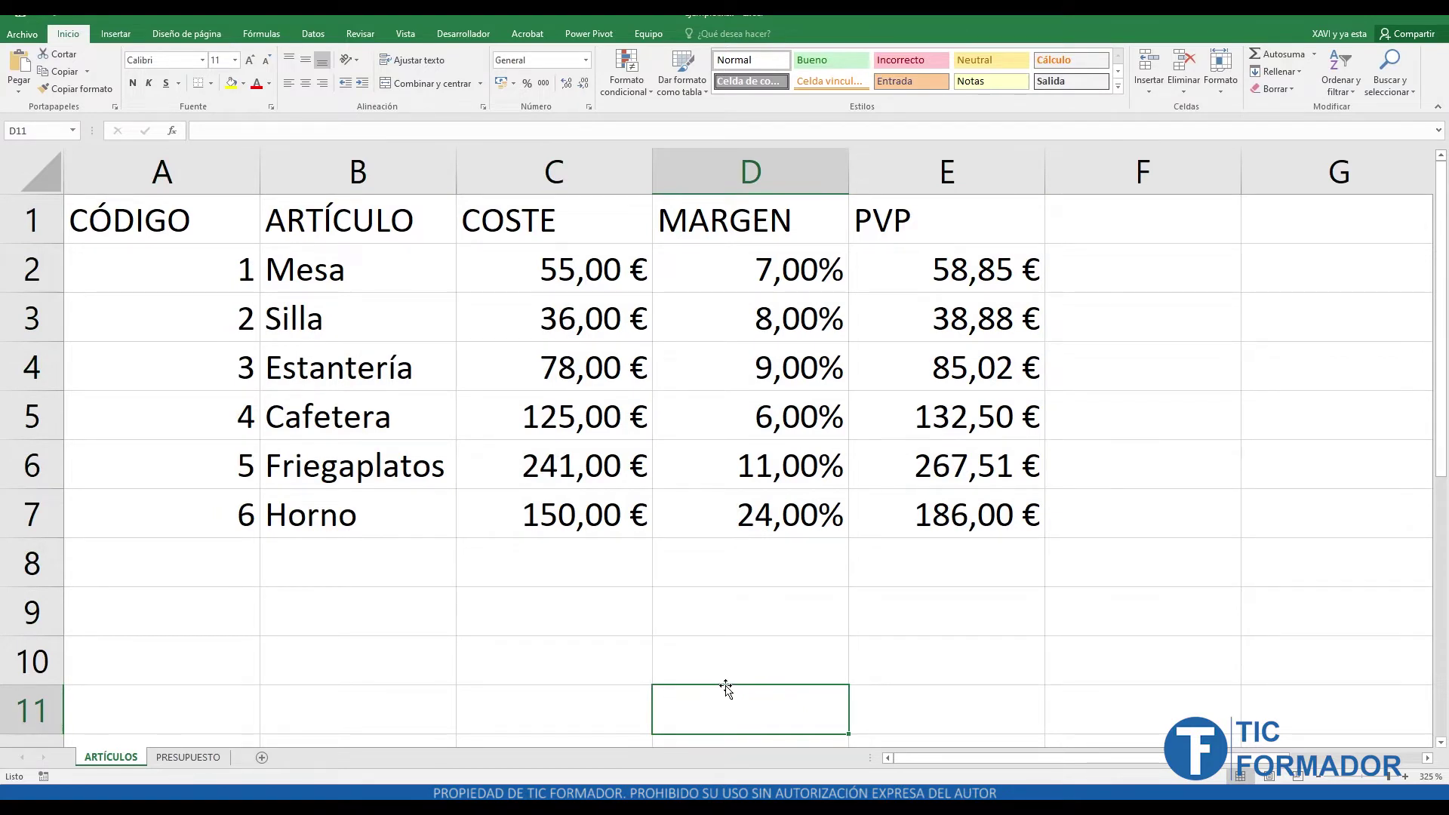
pyautogui.click(728, 612)
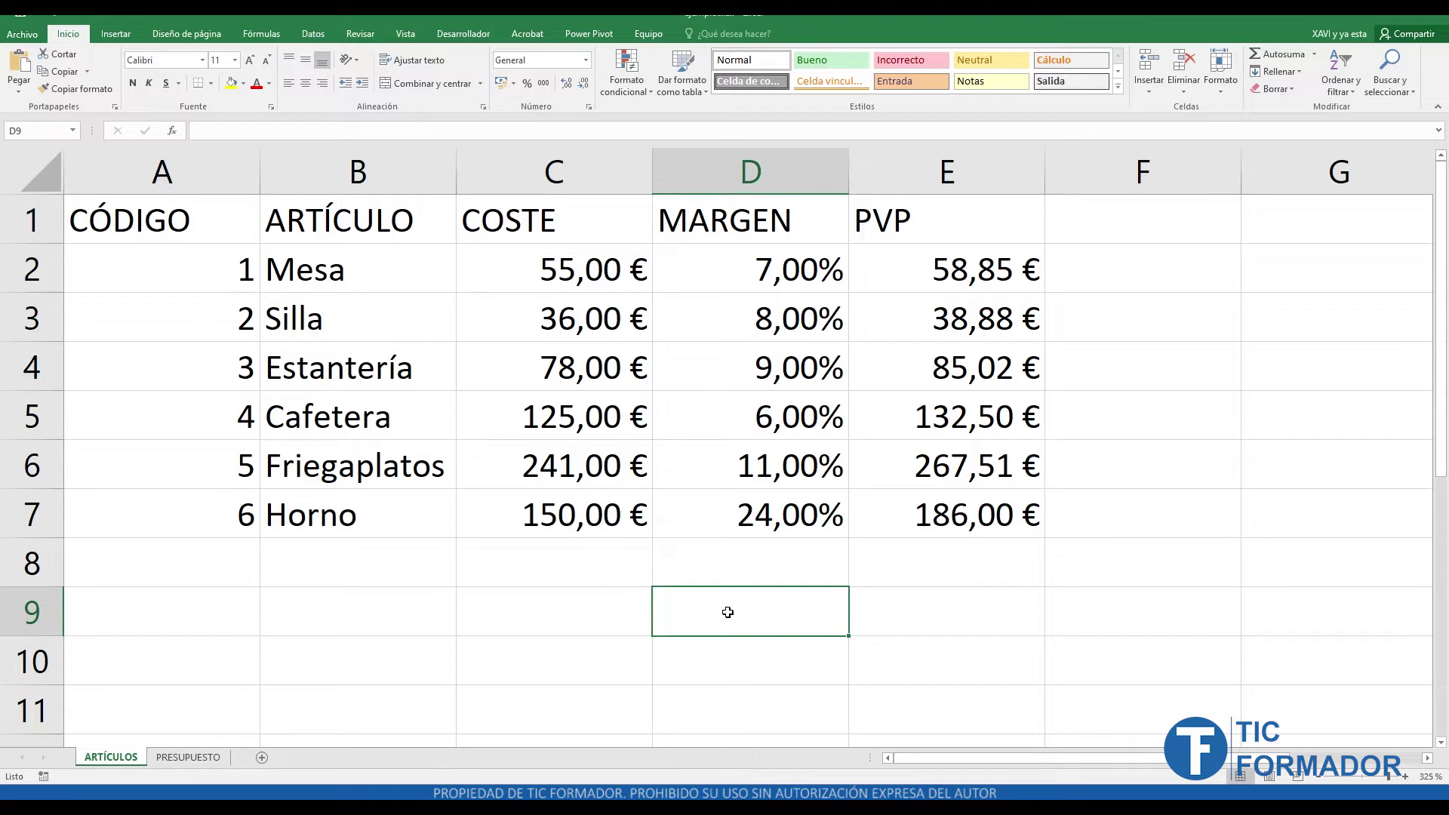
pyautogui.write('123,00%')
pyautogui.press('Return')
pyautogui.click(728, 612)
pyautogui.press('Delete')
# - Insert a test sheet Hoja1, delete it, and return to ARTÍCULOS with the Revisar tools shown
pyautogui.click(262, 758)
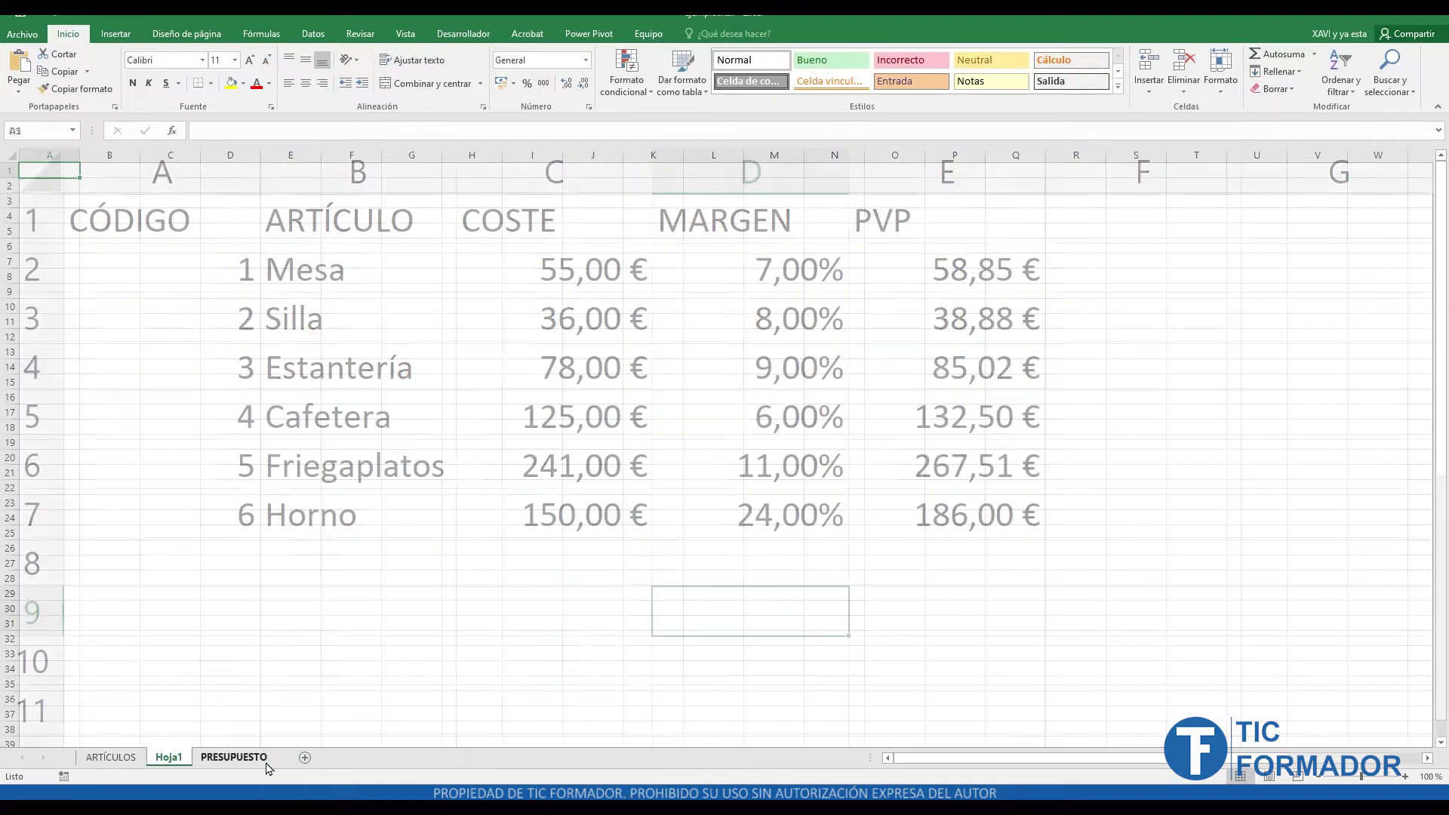
pyautogui.rightClick(186, 763)
pyautogui.click(223, 605)
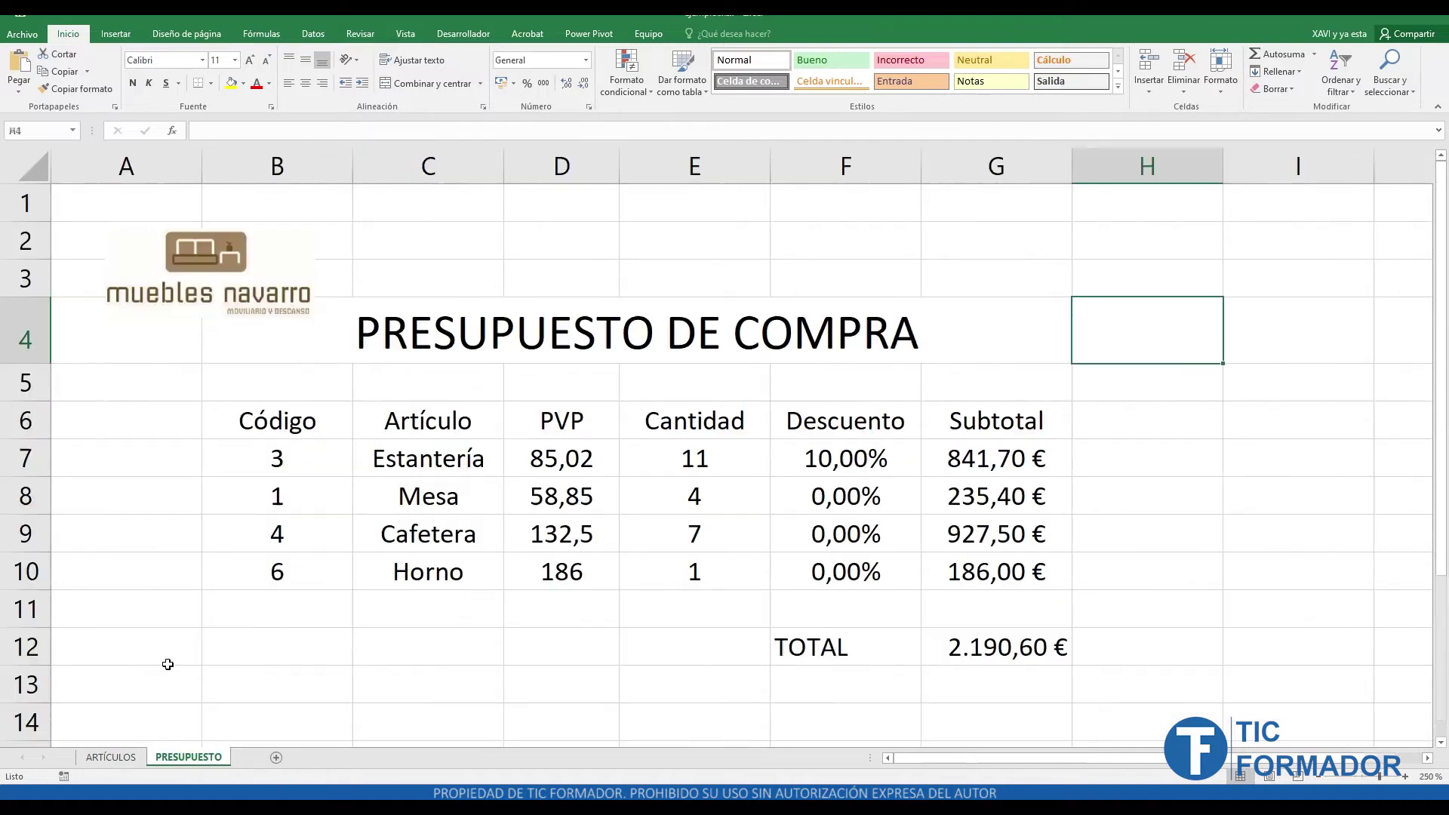
pyautogui.click(110, 757)
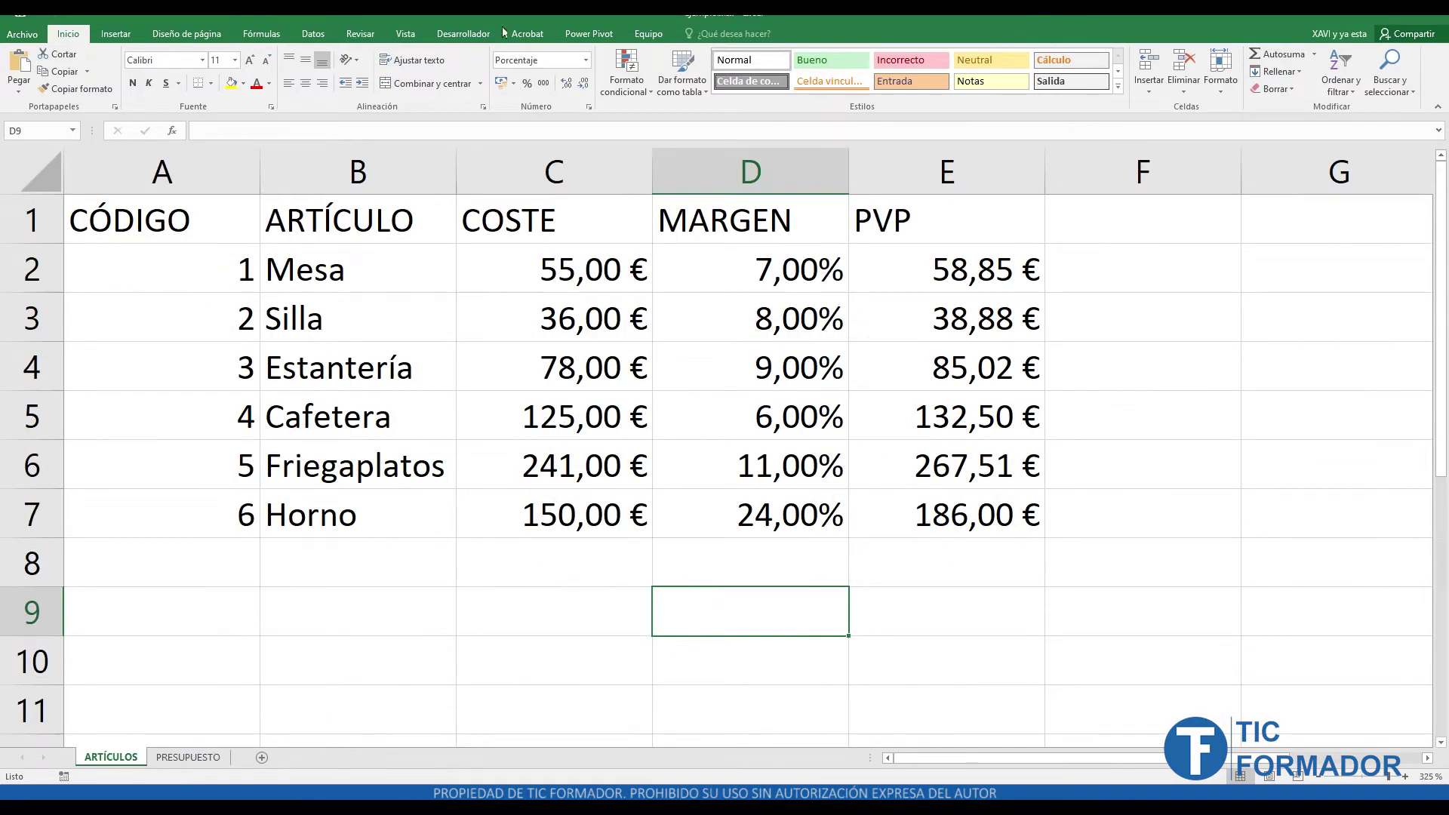
pyautogui.click(361, 36)
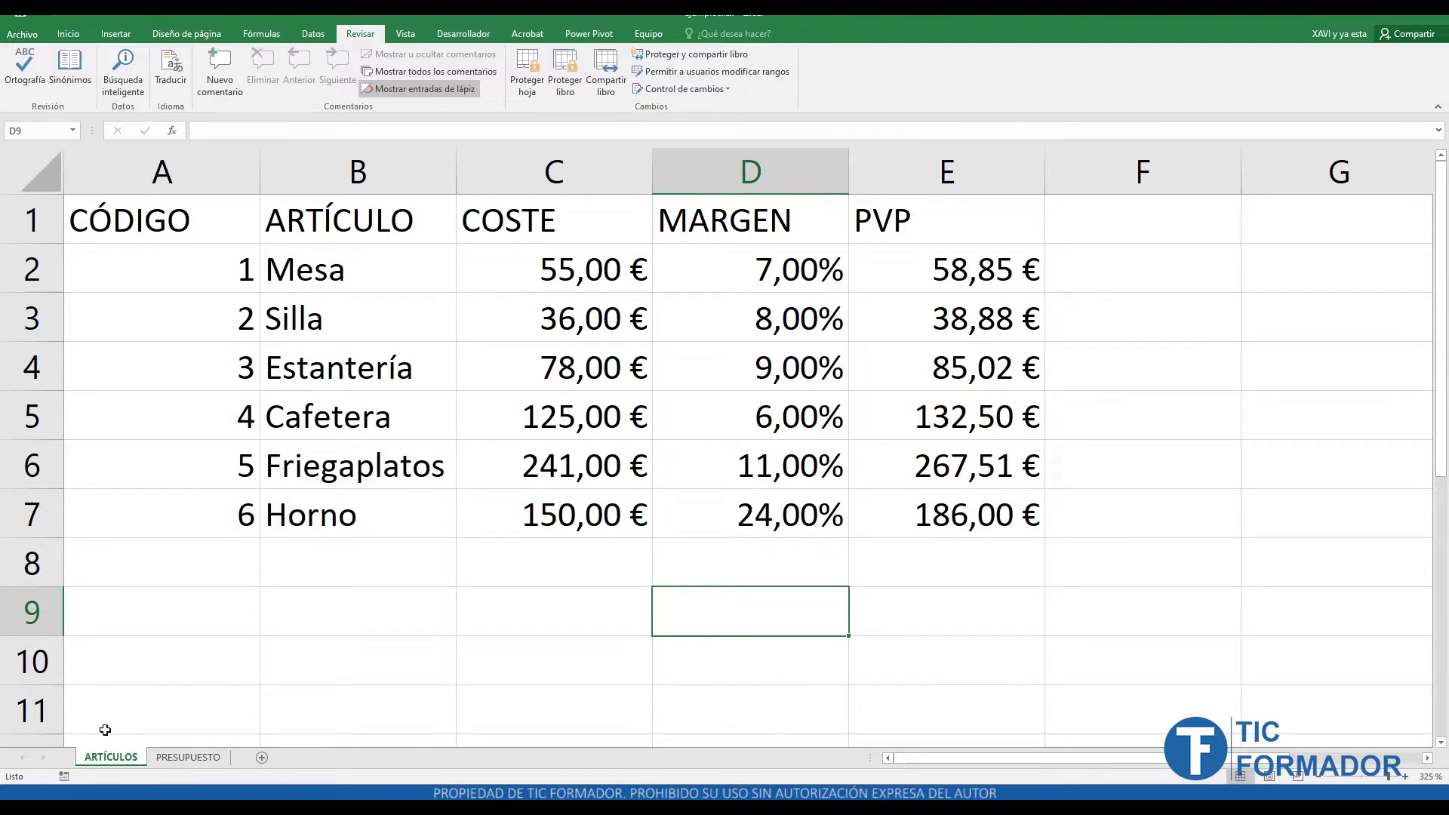
pyautogui.rightClick(177, 762)
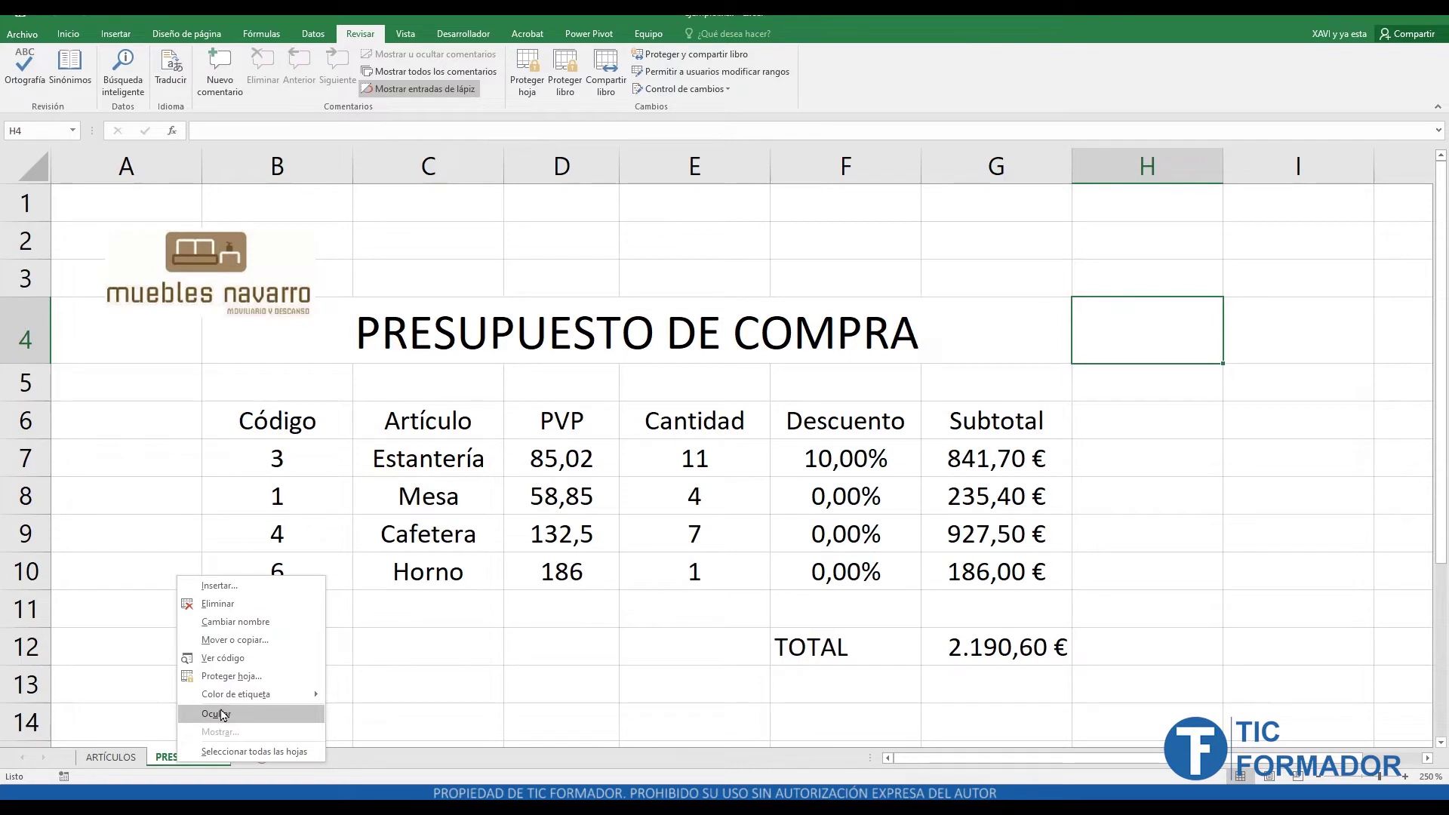
pyautogui.click(108, 764)
pyautogui.click(107, 765)
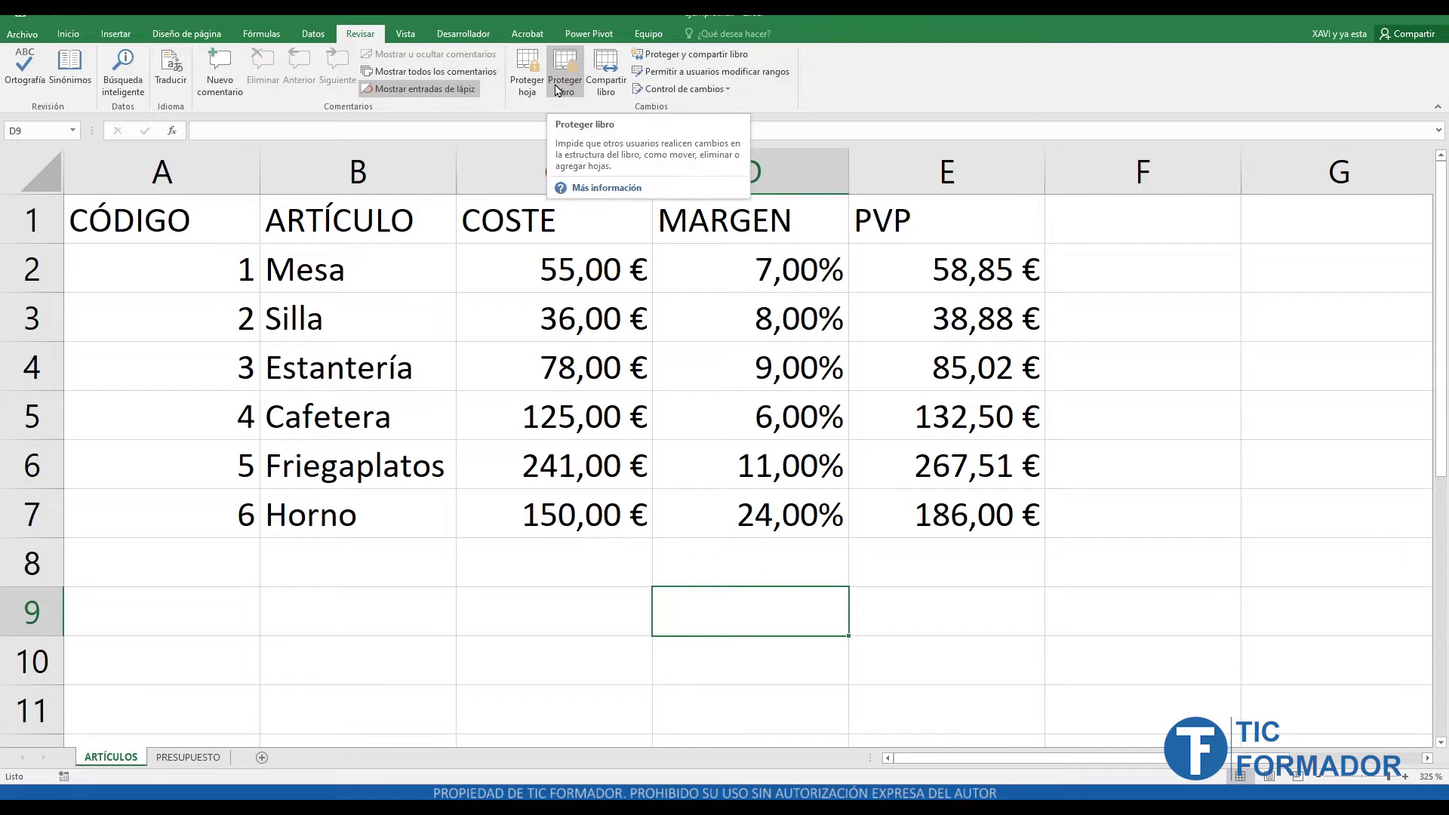
pyautogui.click(557, 90)
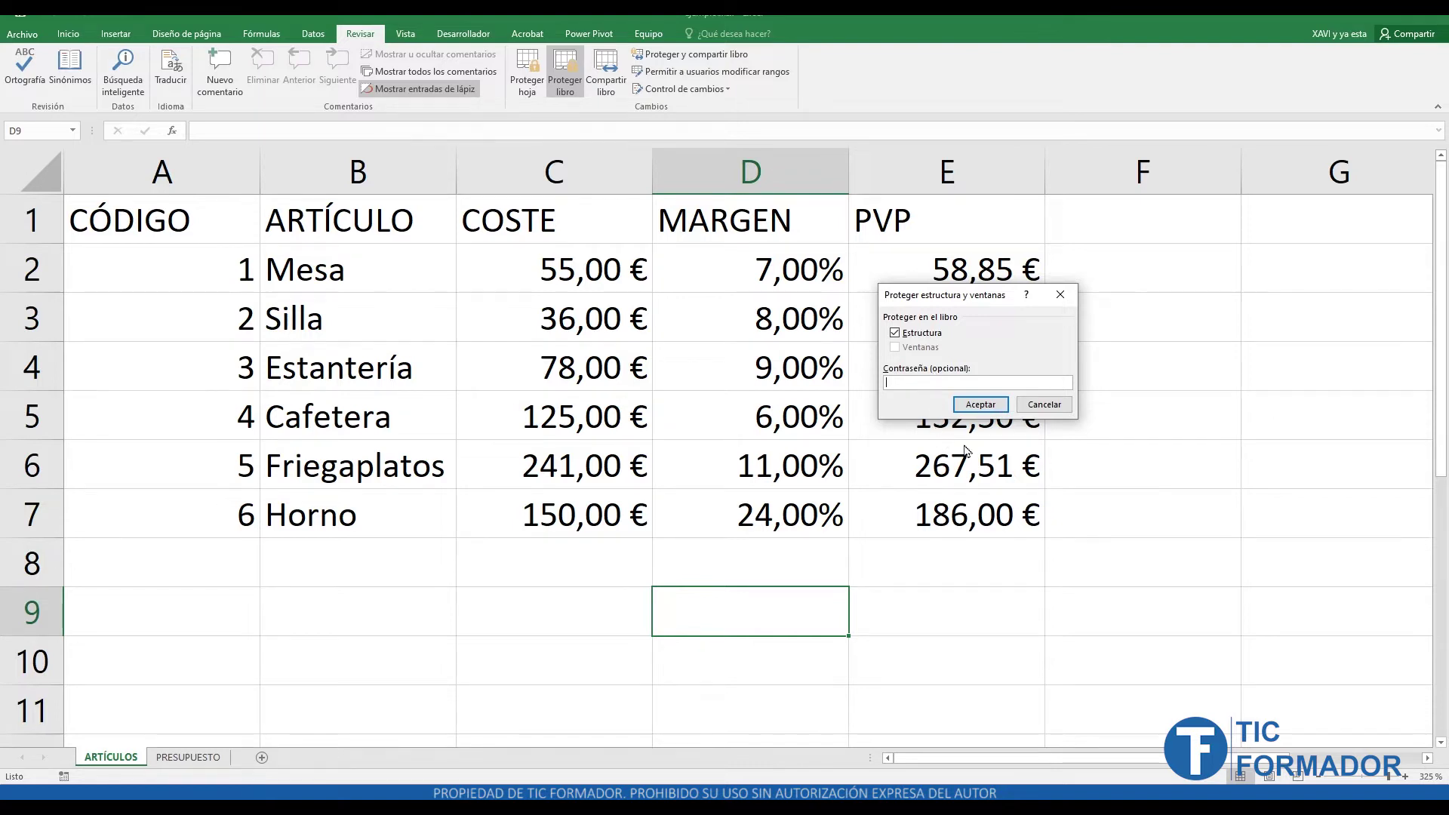
pyautogui.click(982, 406)
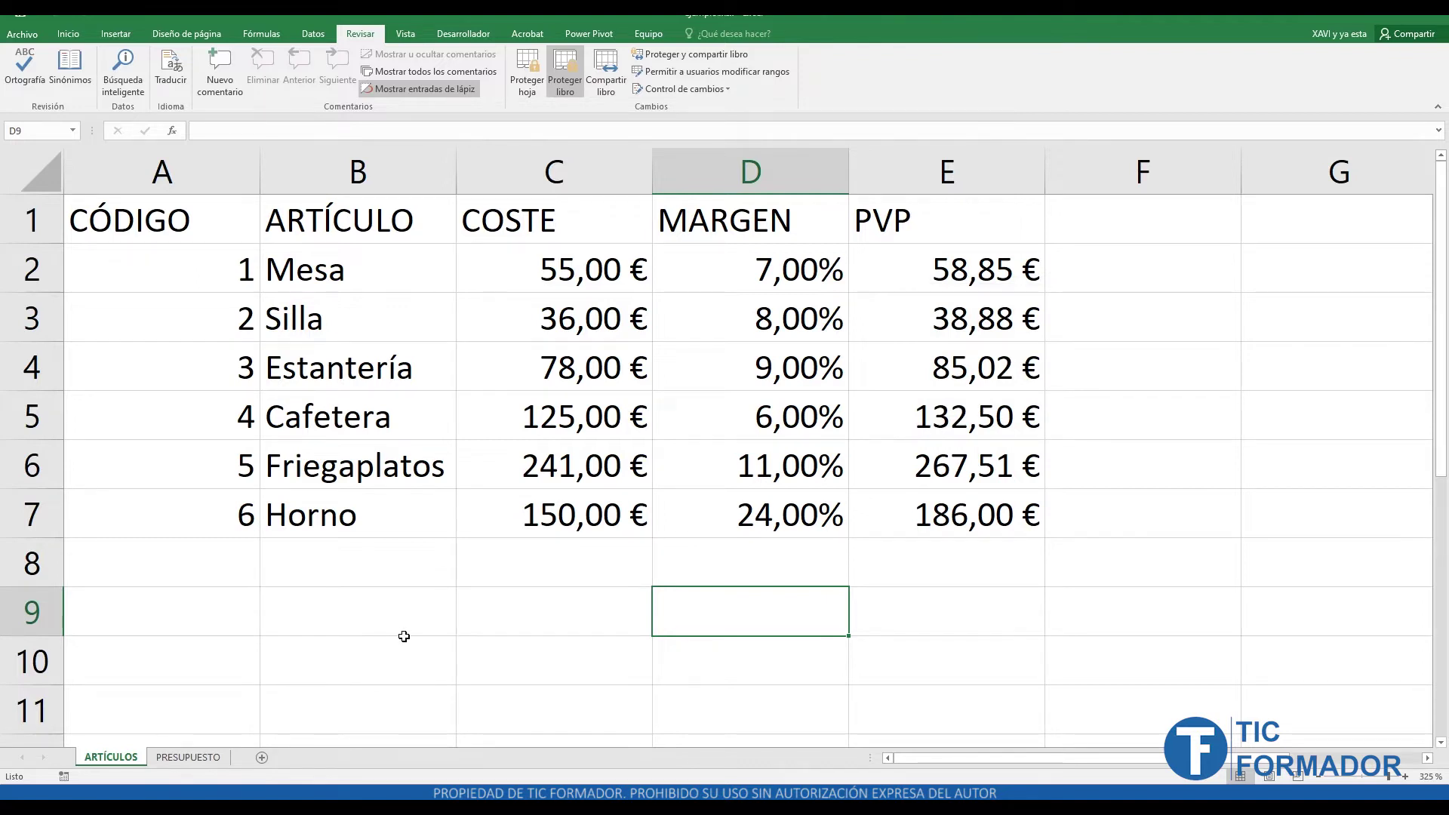
pyautogui.click(568, 93)
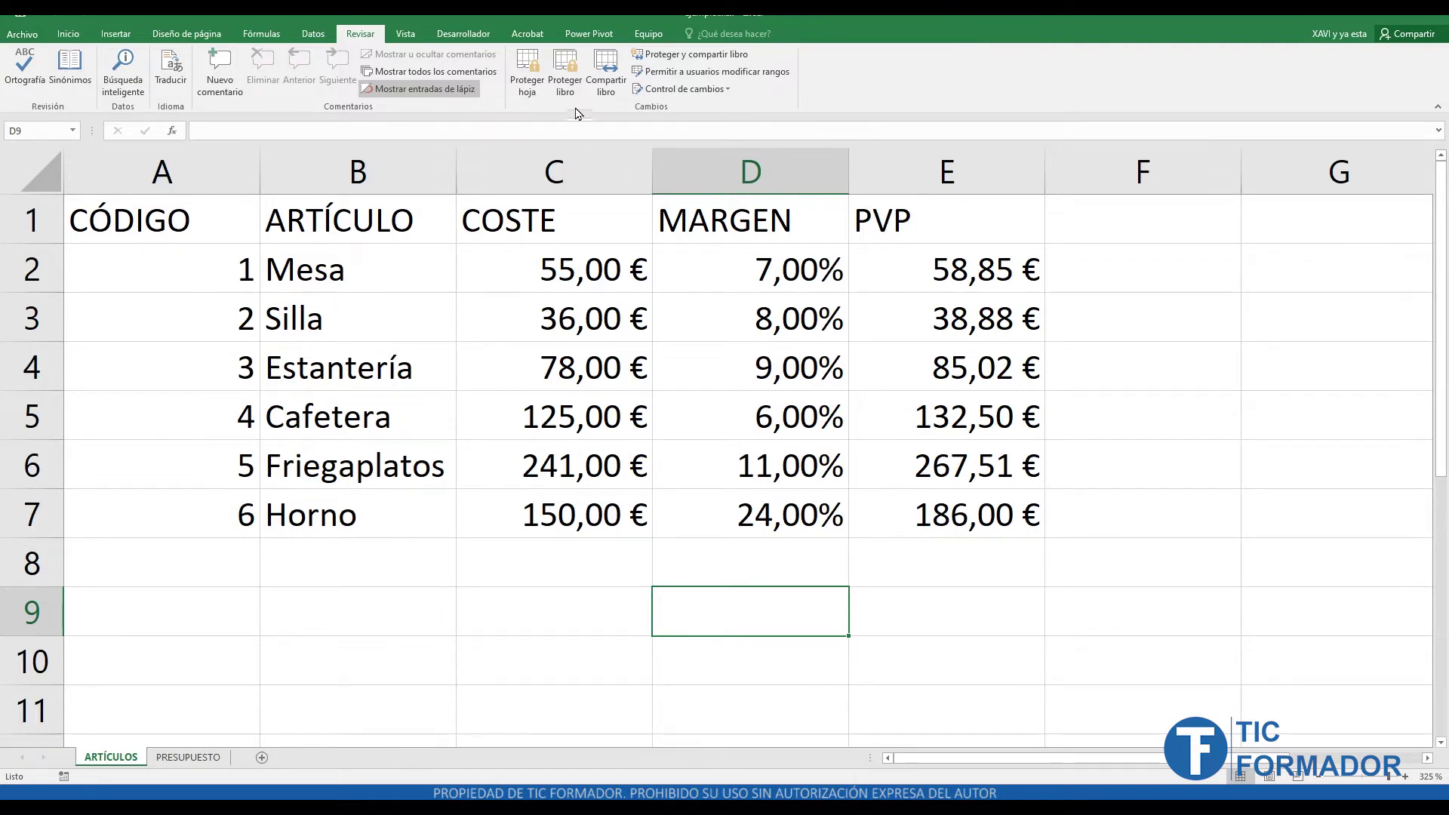
pyautogui.click(565, 74)
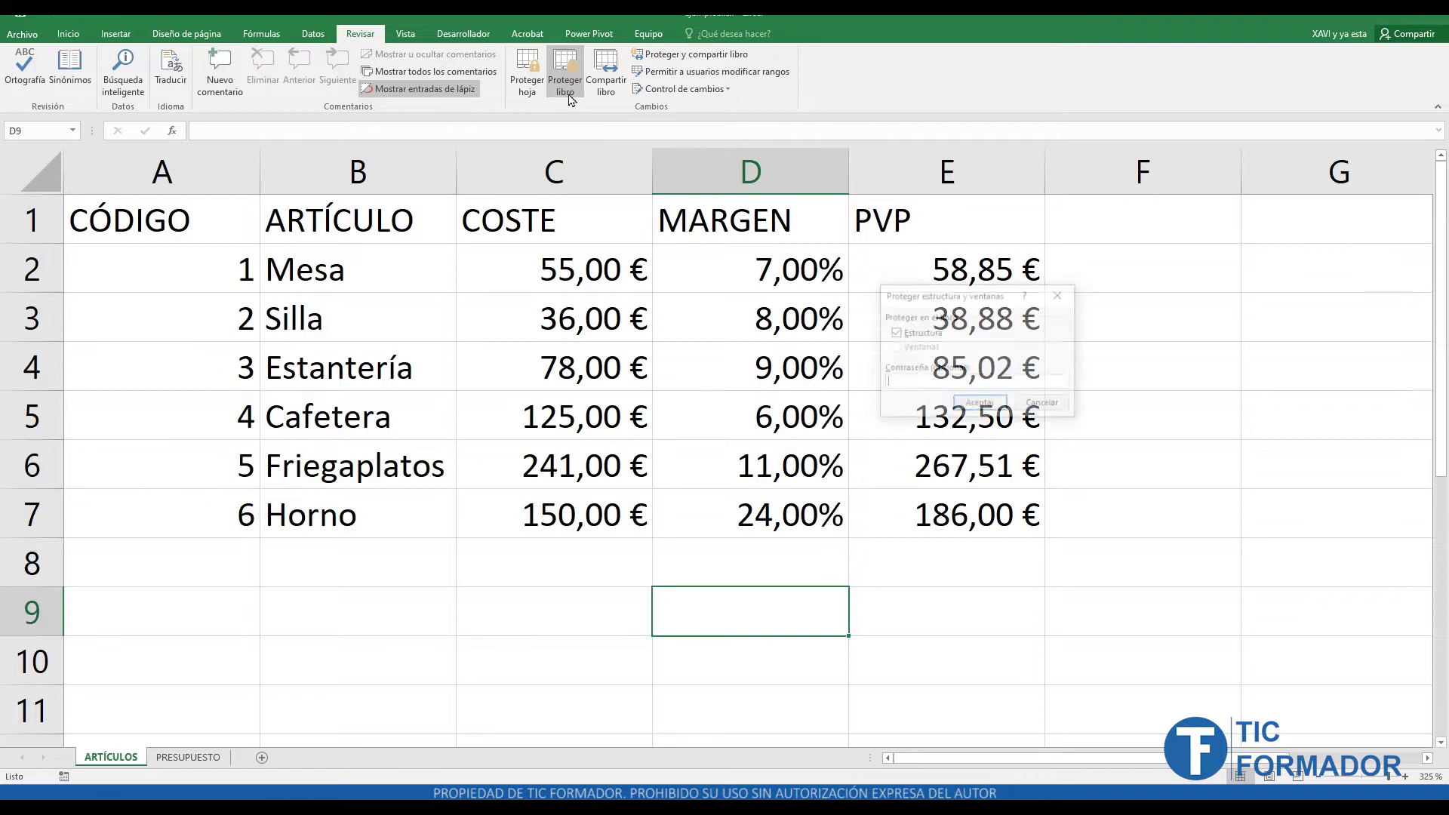
pyautogui.click(981, 405)
pyautogui.rightClick(126, 744)
pyautogui.rightClick(136, 757)
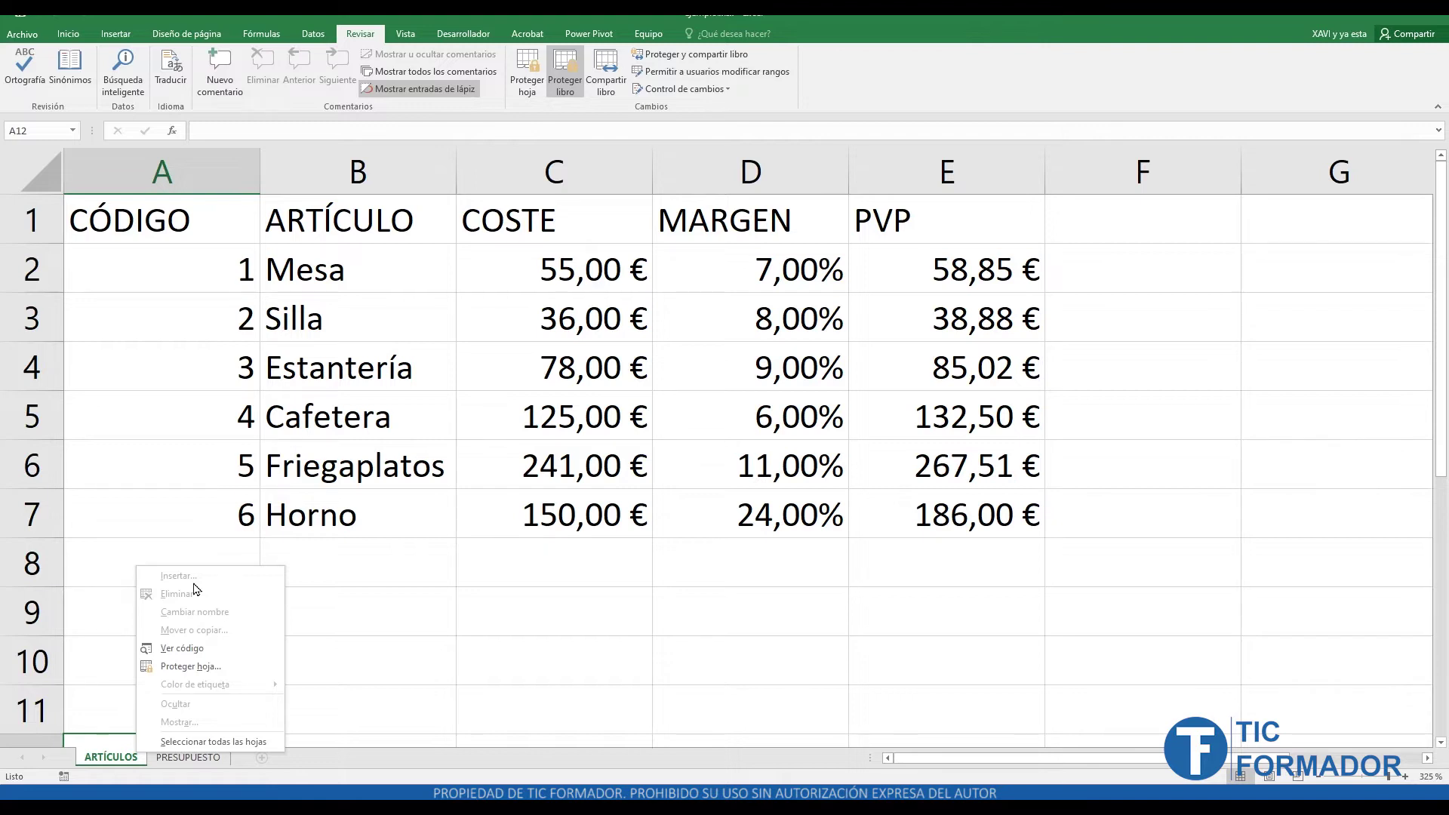
pyautogui.click(556, 89)
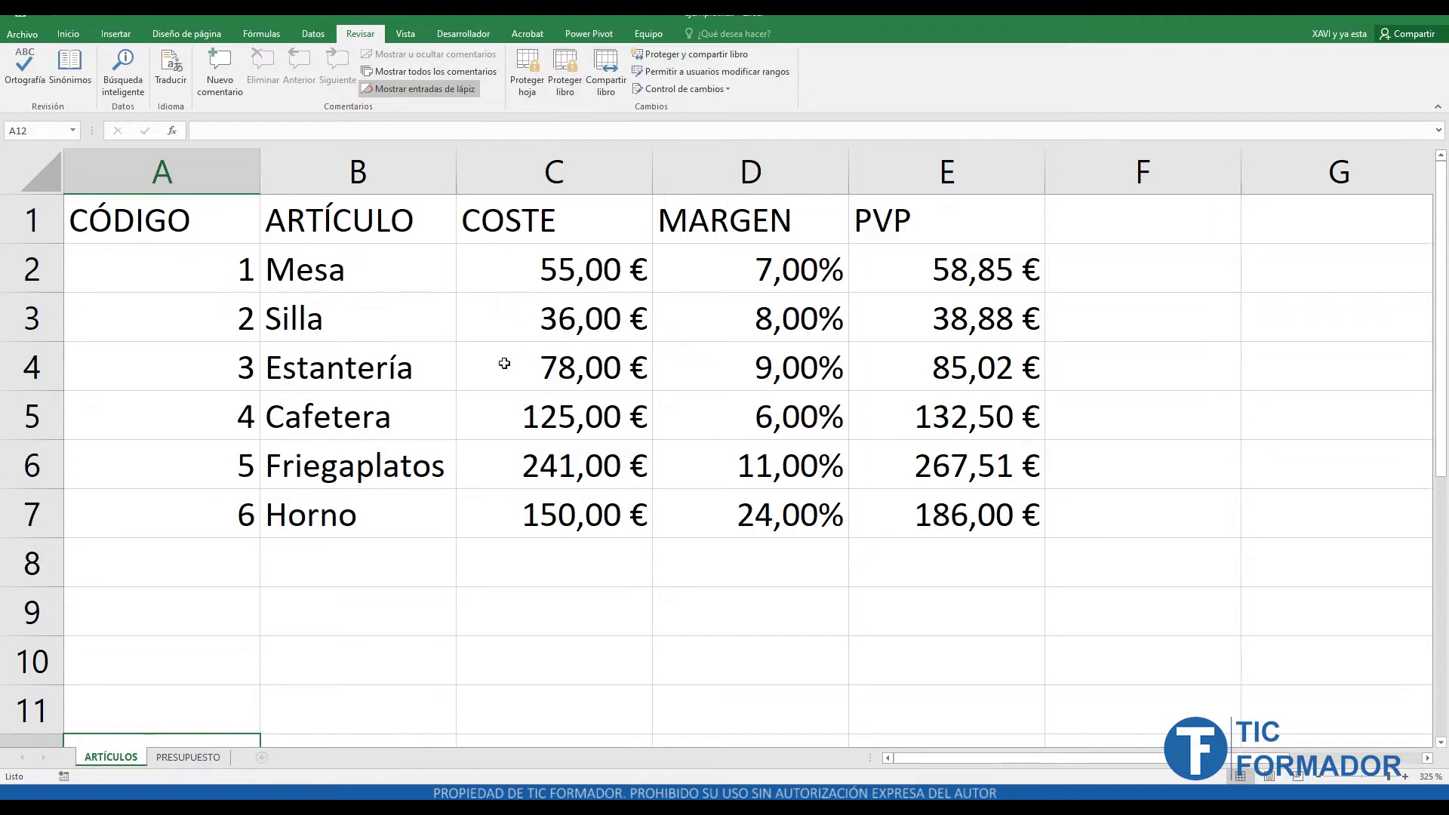
pyautogui.rightClick(191, 762)
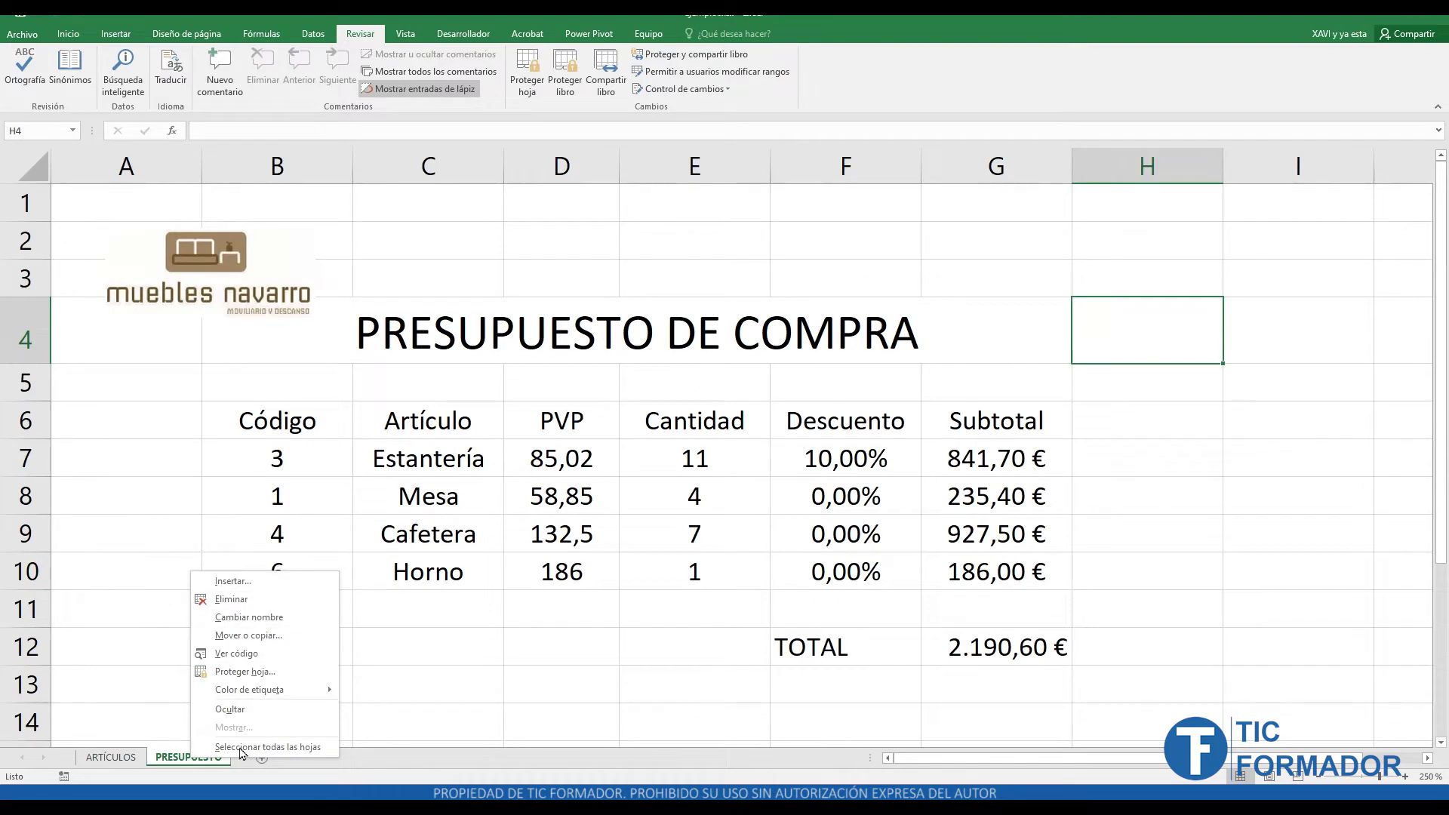
# - Return to the ARTÍCULOS sheet and look over its sheet-tab options
pyautogui.click(90, 758)
pyautogui.click(111, 758)
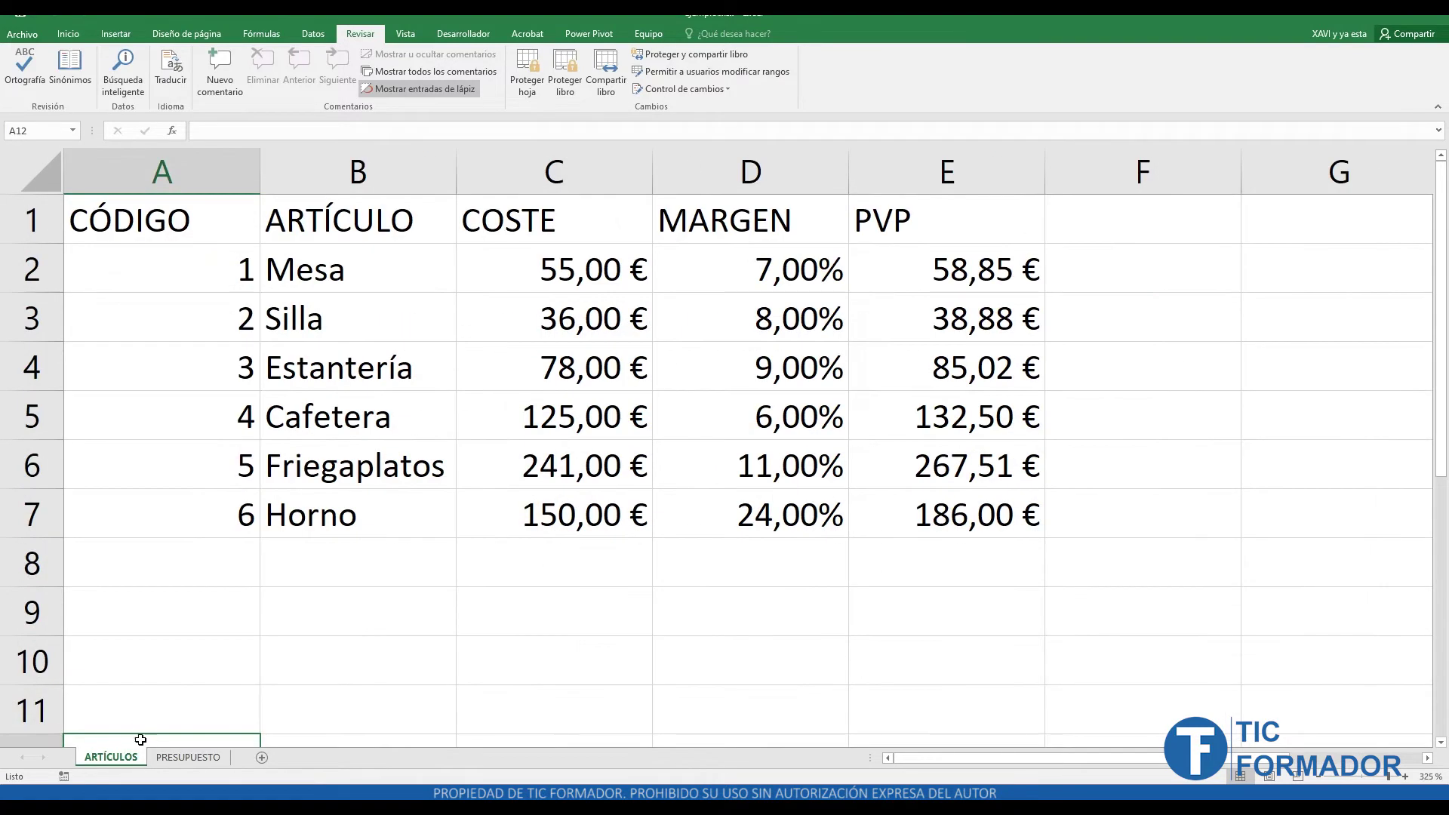
pyautogui.rightClick(137, 758)
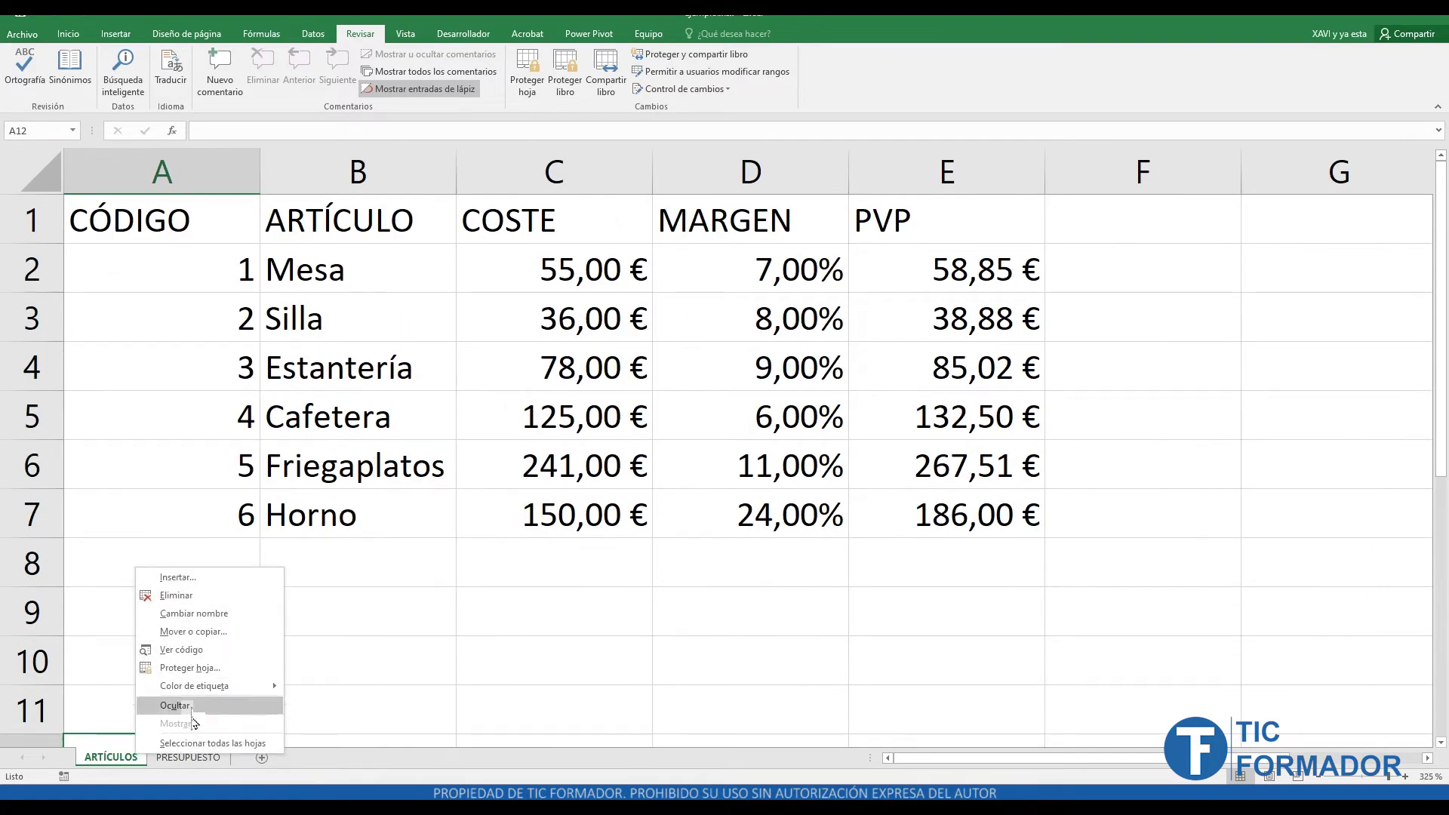
pyautogui.press('Escape')
# - Protect the workbook structure with a password, entering it twice to confirm
pyautogui.click(565, 71)
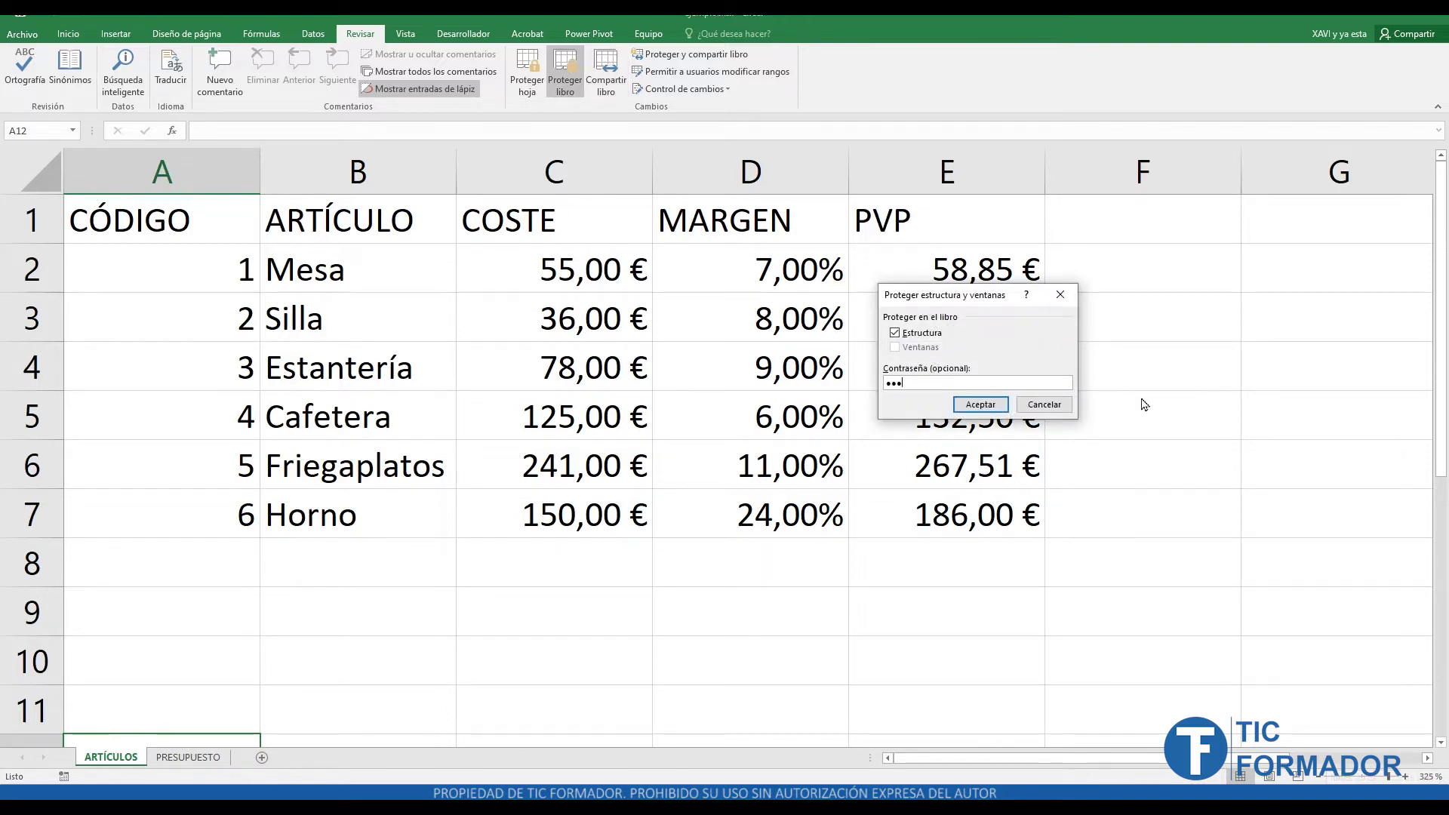
pyautogui.click(981, 406)
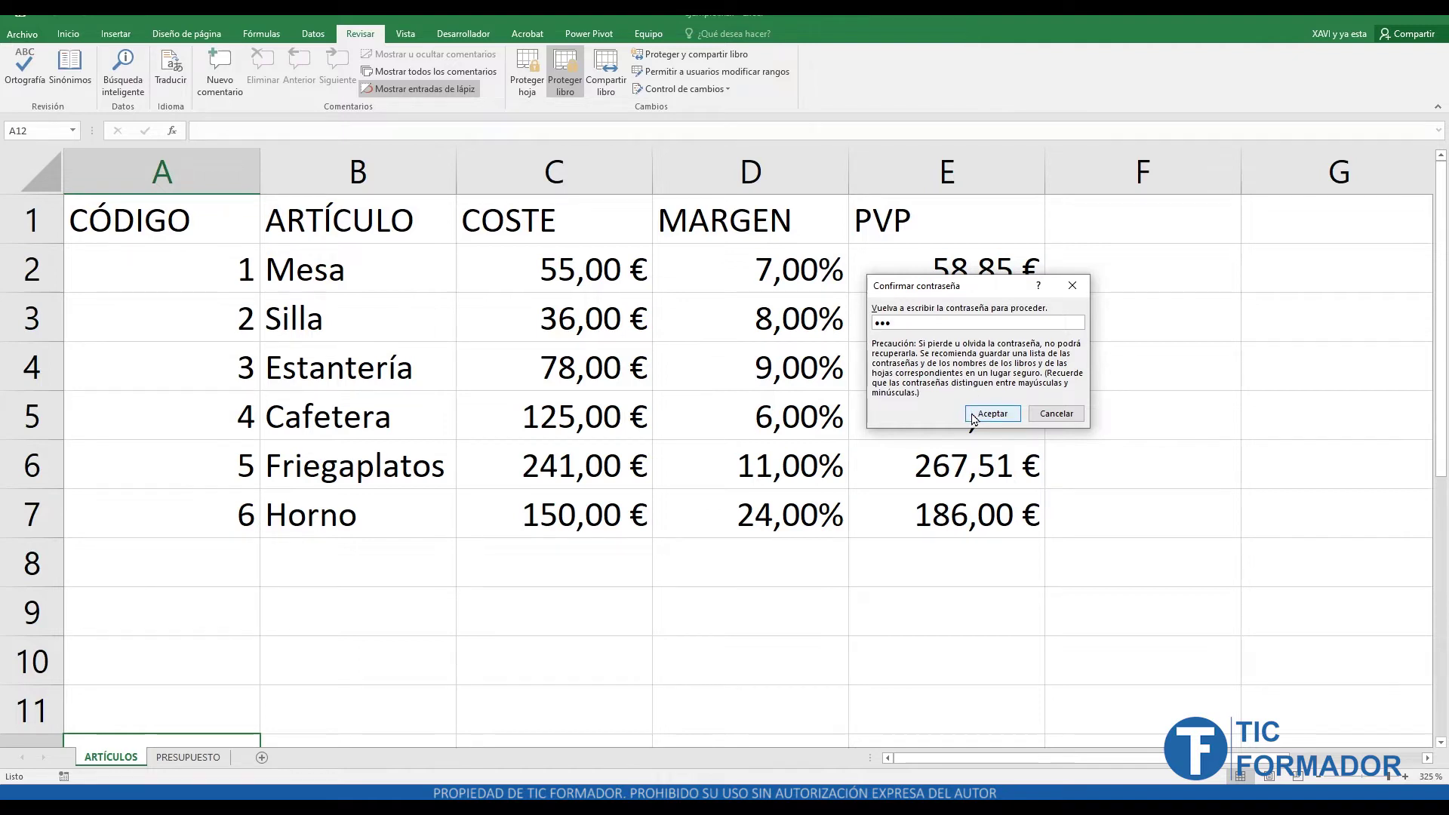
pyautogui.click(972, 415)
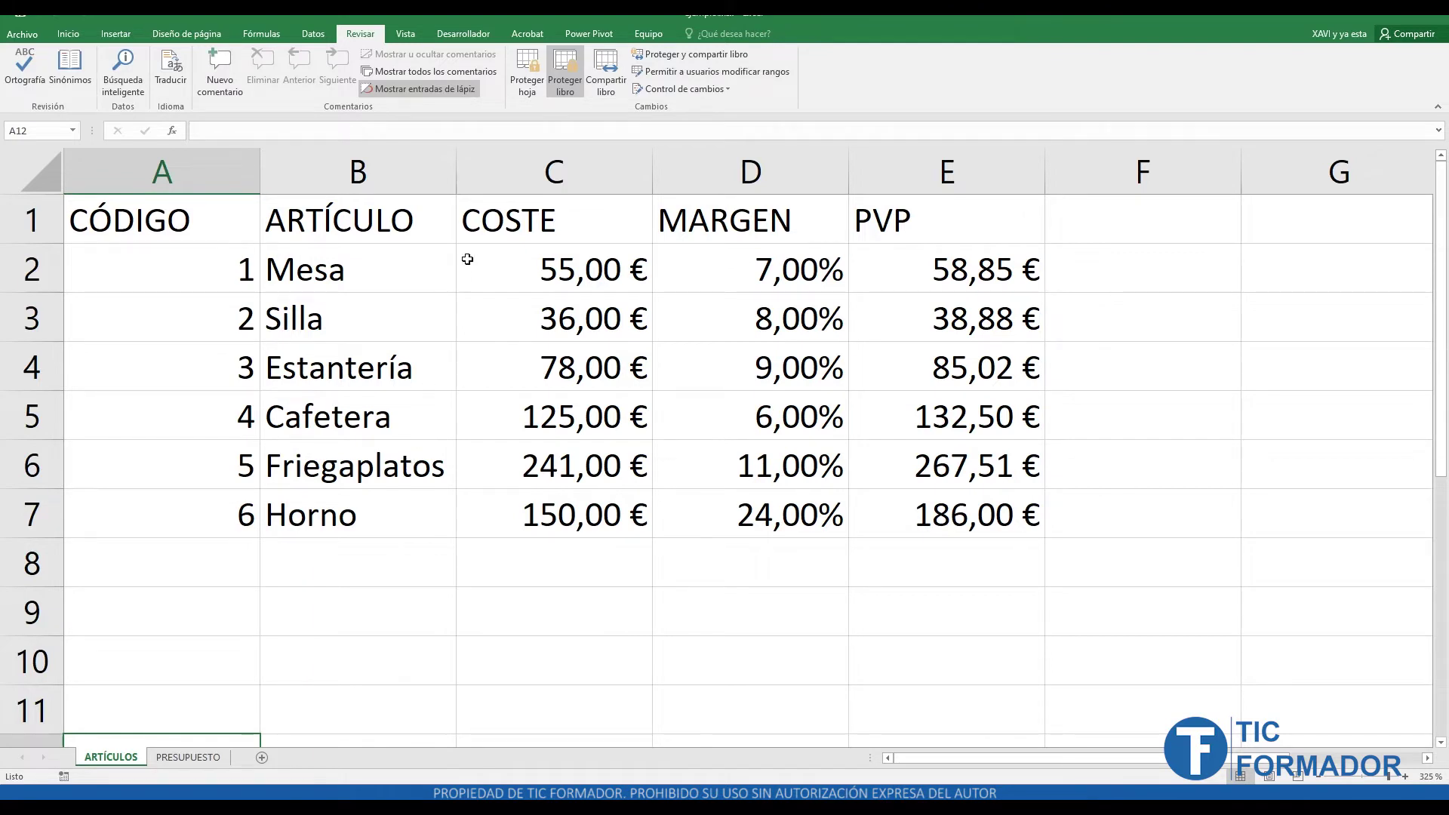
# - Unprotect the workbook structure by supplying its password in Desproteger libro
pyautogui.click(560, 86)
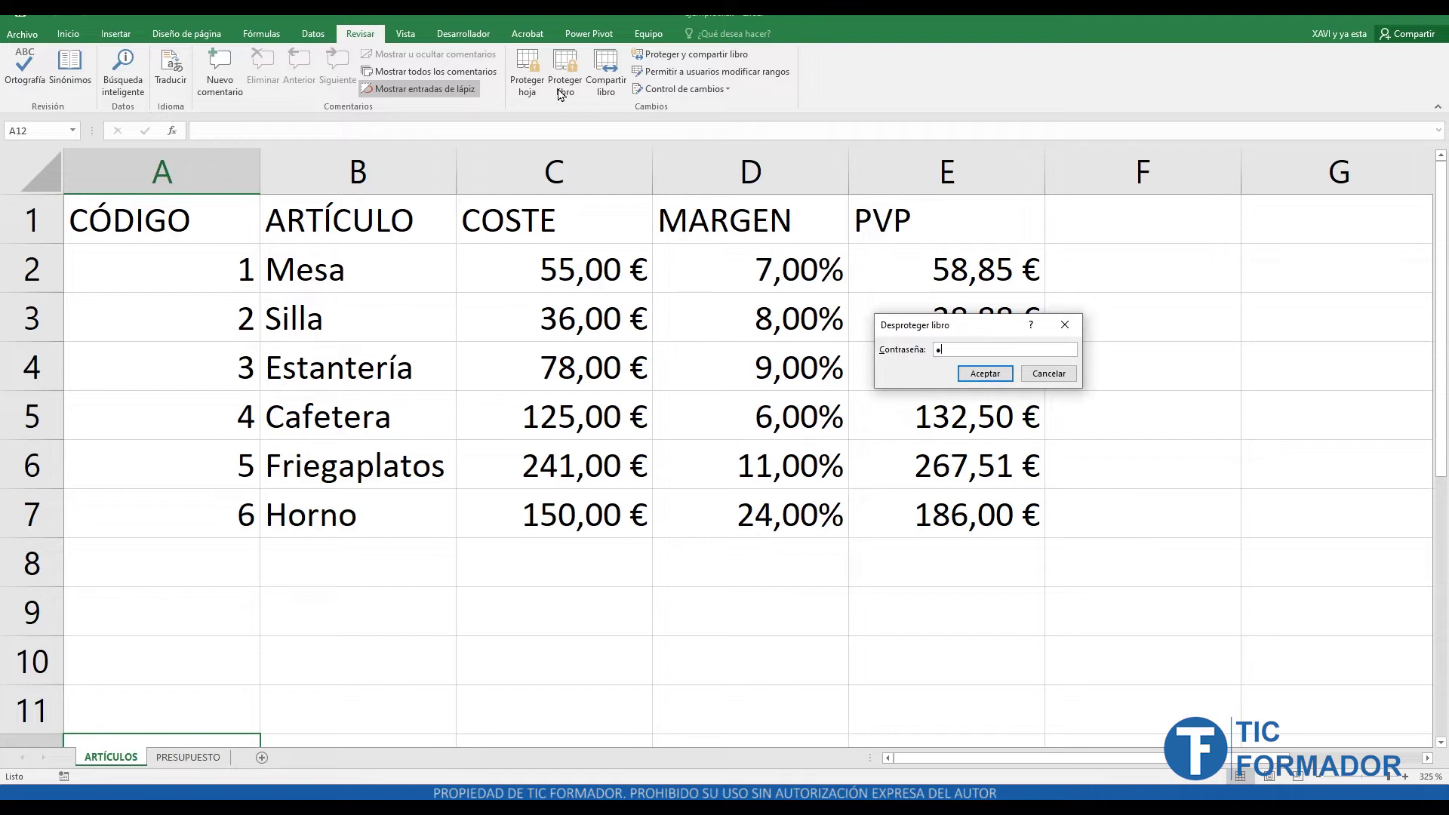
pyautogui.press('Return')
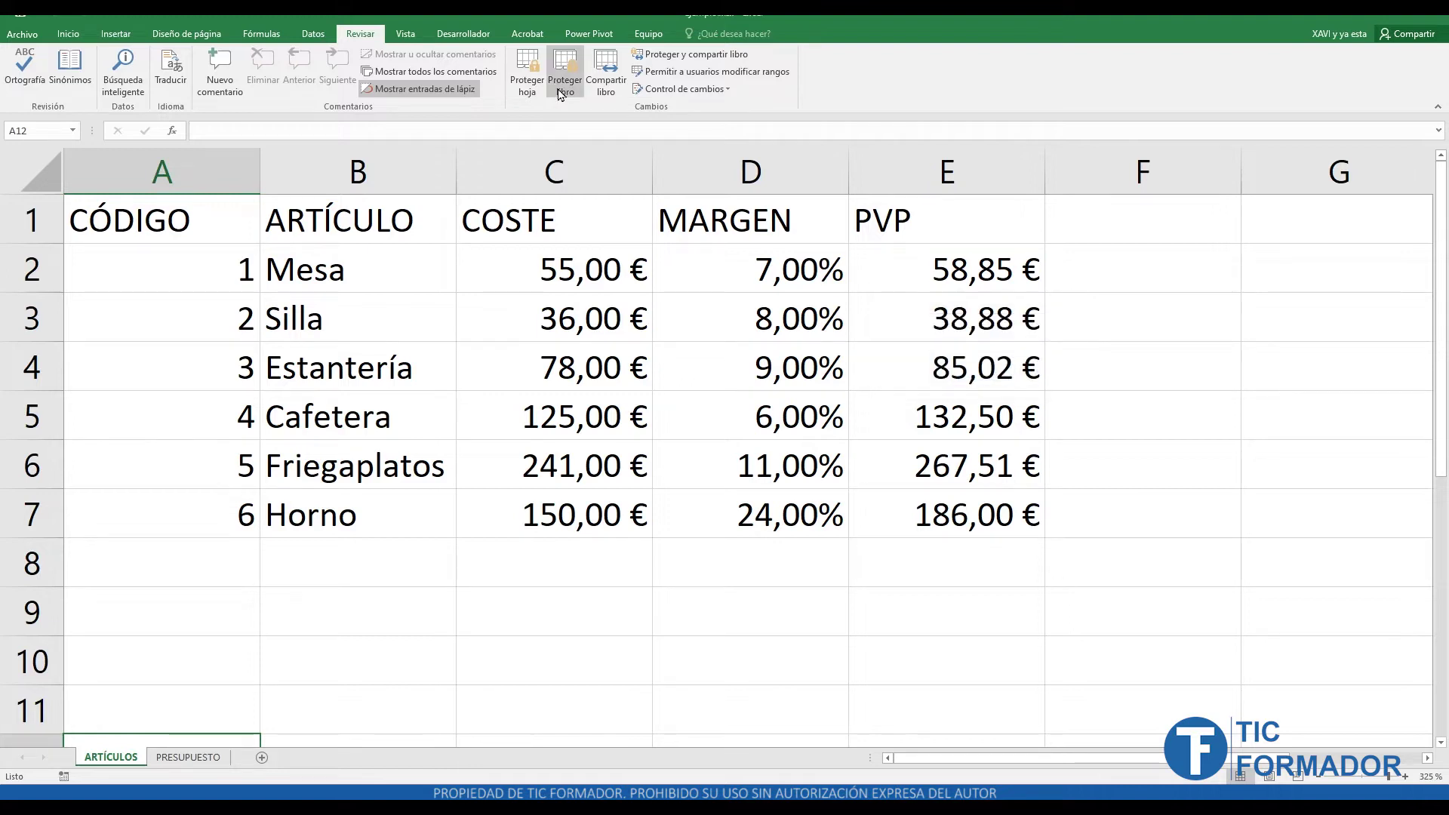
pyautogui.click(470, 605)
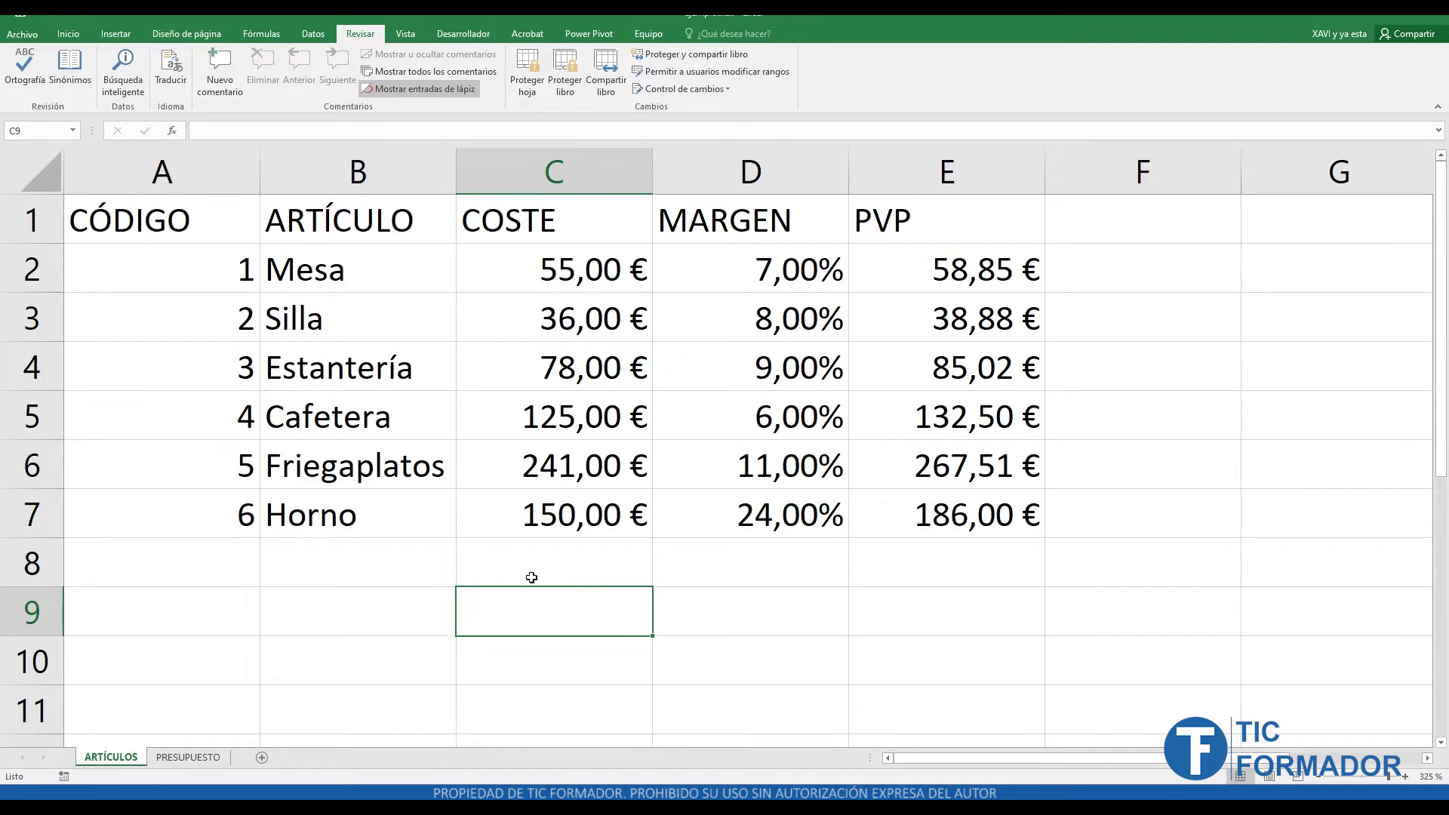
# - Inspect the ARTÍCULOS table's cost in C2, margin in D2 and PVP formula in E2
pyautogui.moveTo(166, 213); pyautogui.dragTo(969, 505)
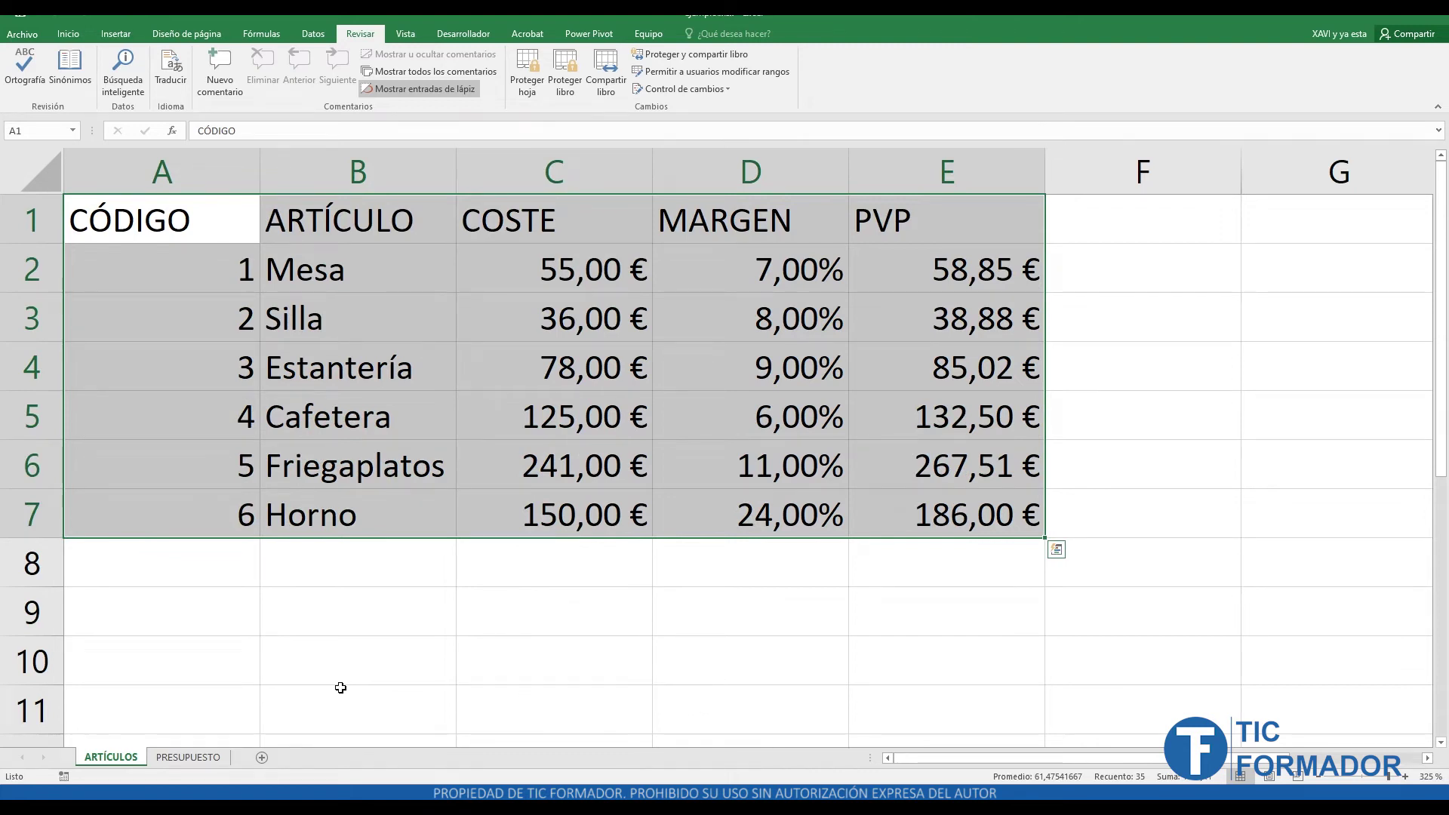
pyautogui.click(533, 627)
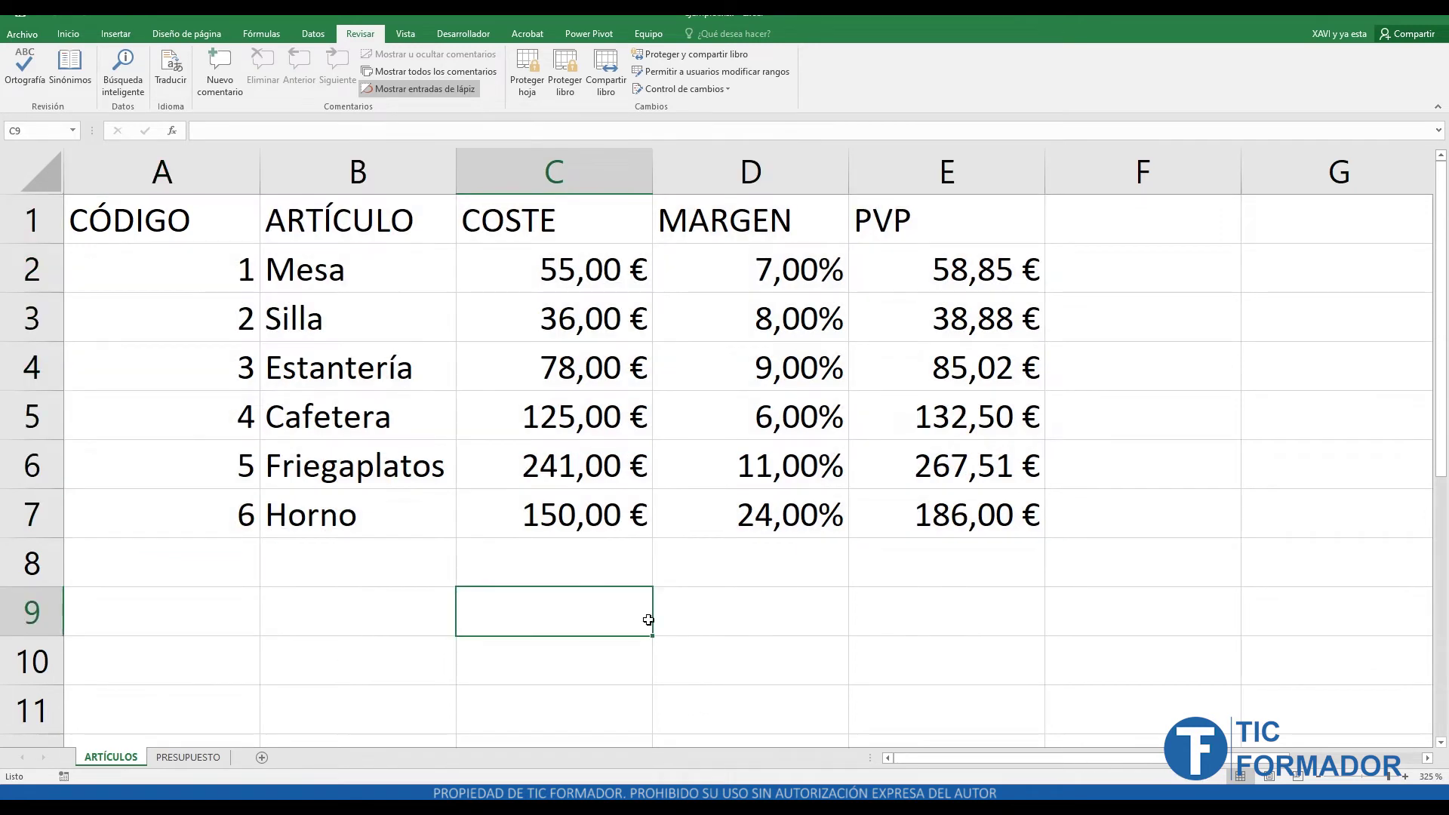
pyautogui.click(554, 265)
pyautogui.click(717, 262)
pyautogui.click(575, 262)
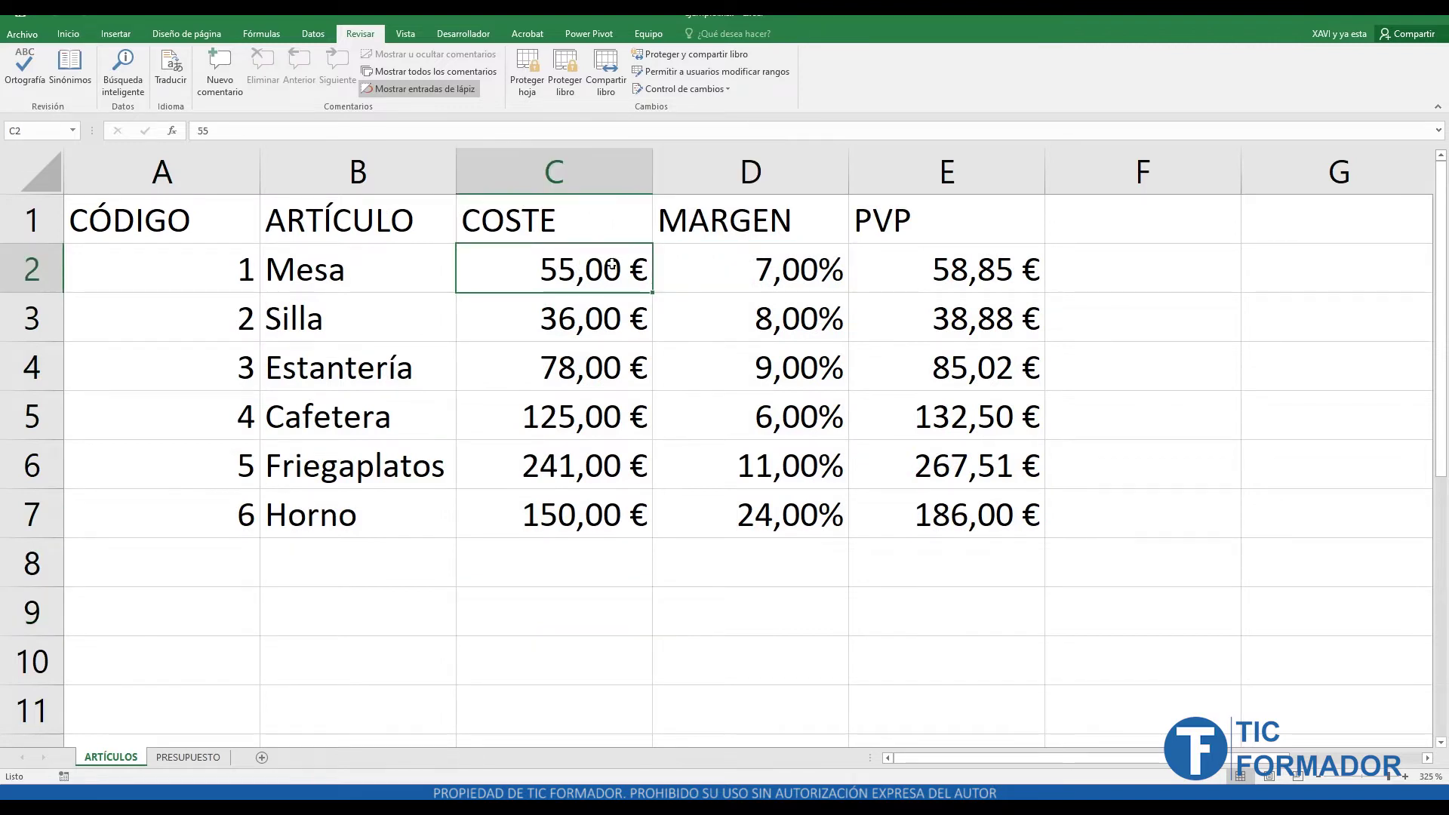
pyautogui.click(692, 258)
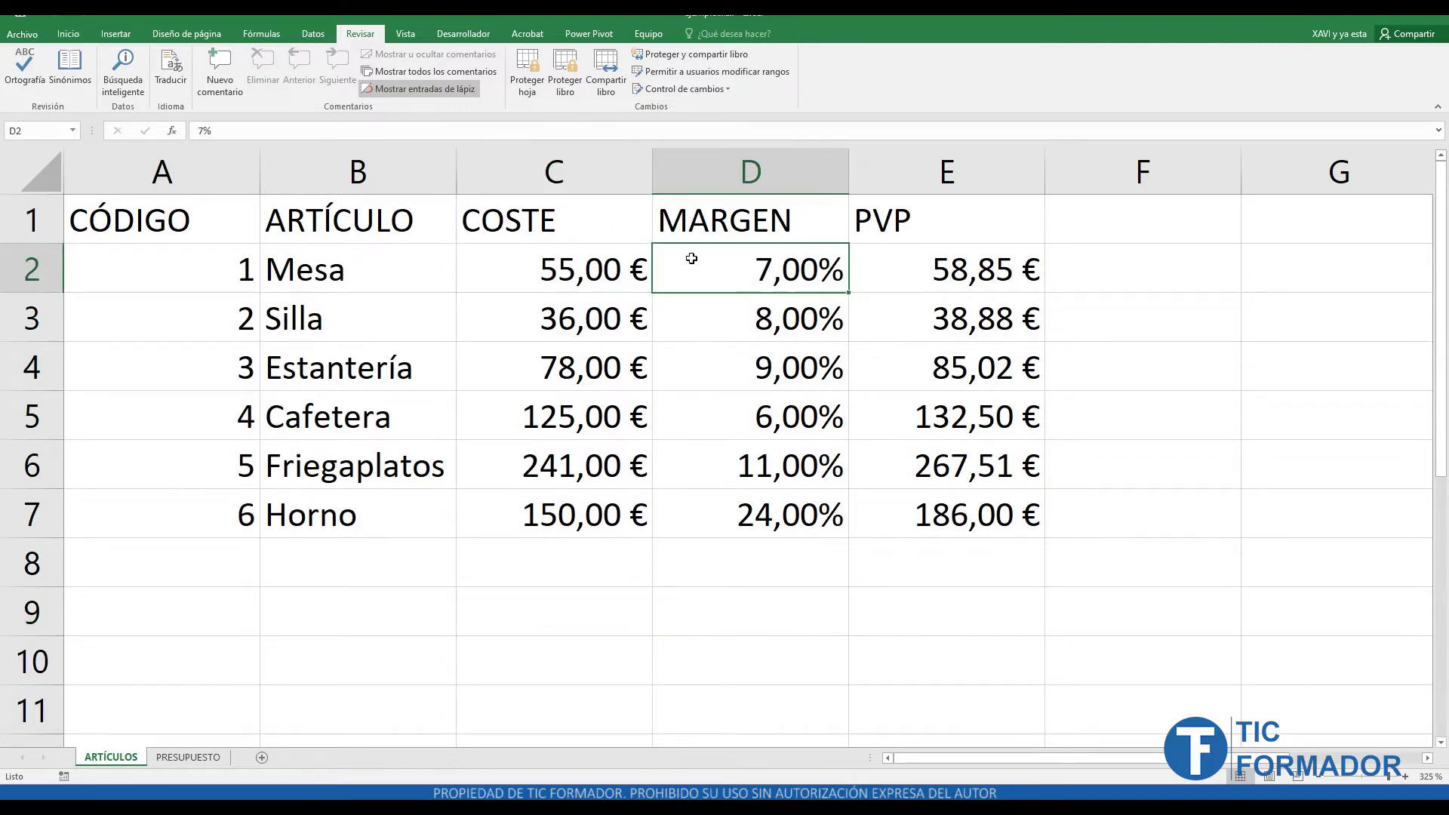
pyautogui.click(907, 258)
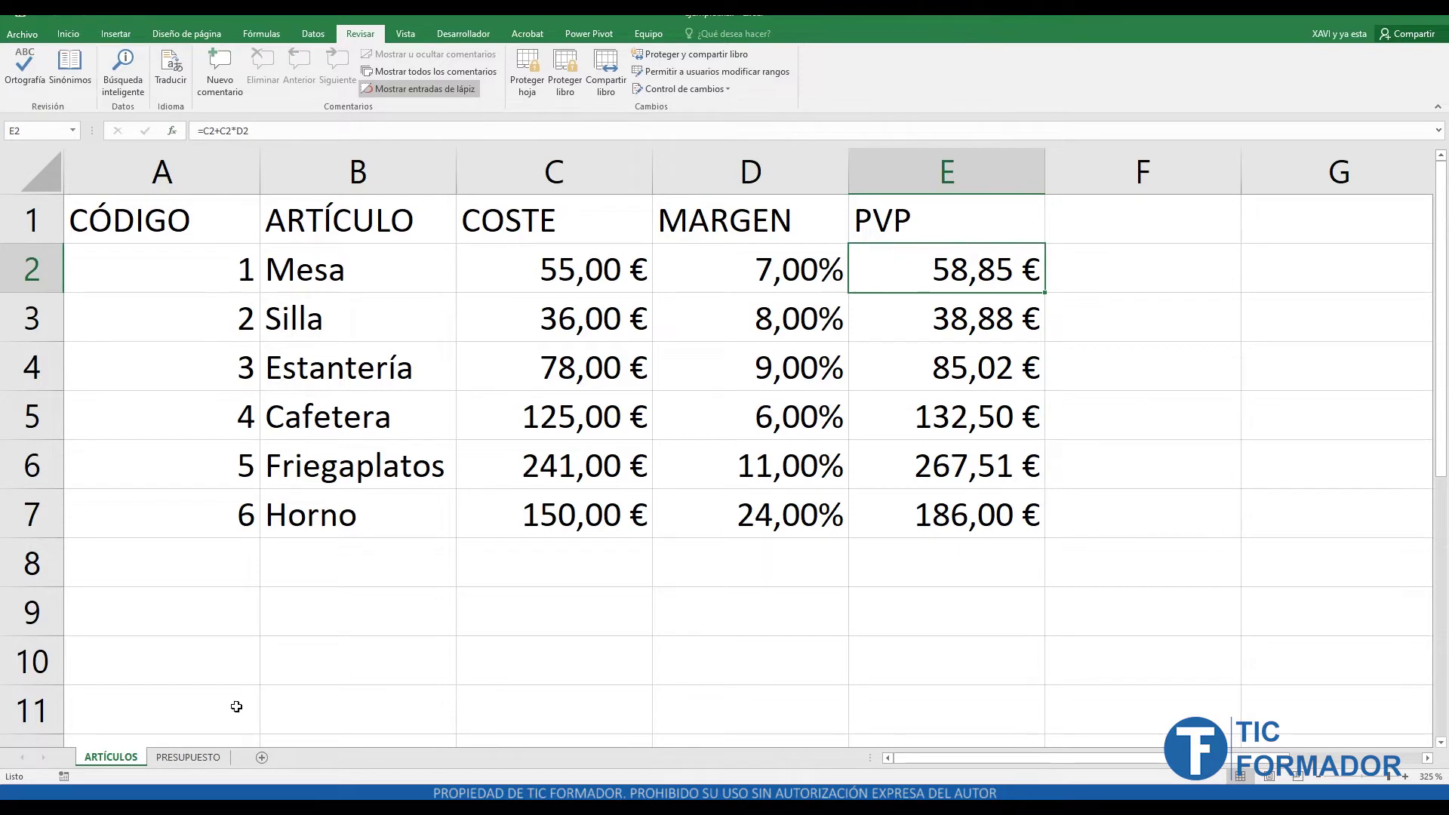
# - Check the PVP lookup formula in PRESUPUESTO cell D7 against the ARTÍCULOS table
pyautogui.click(188, 759)
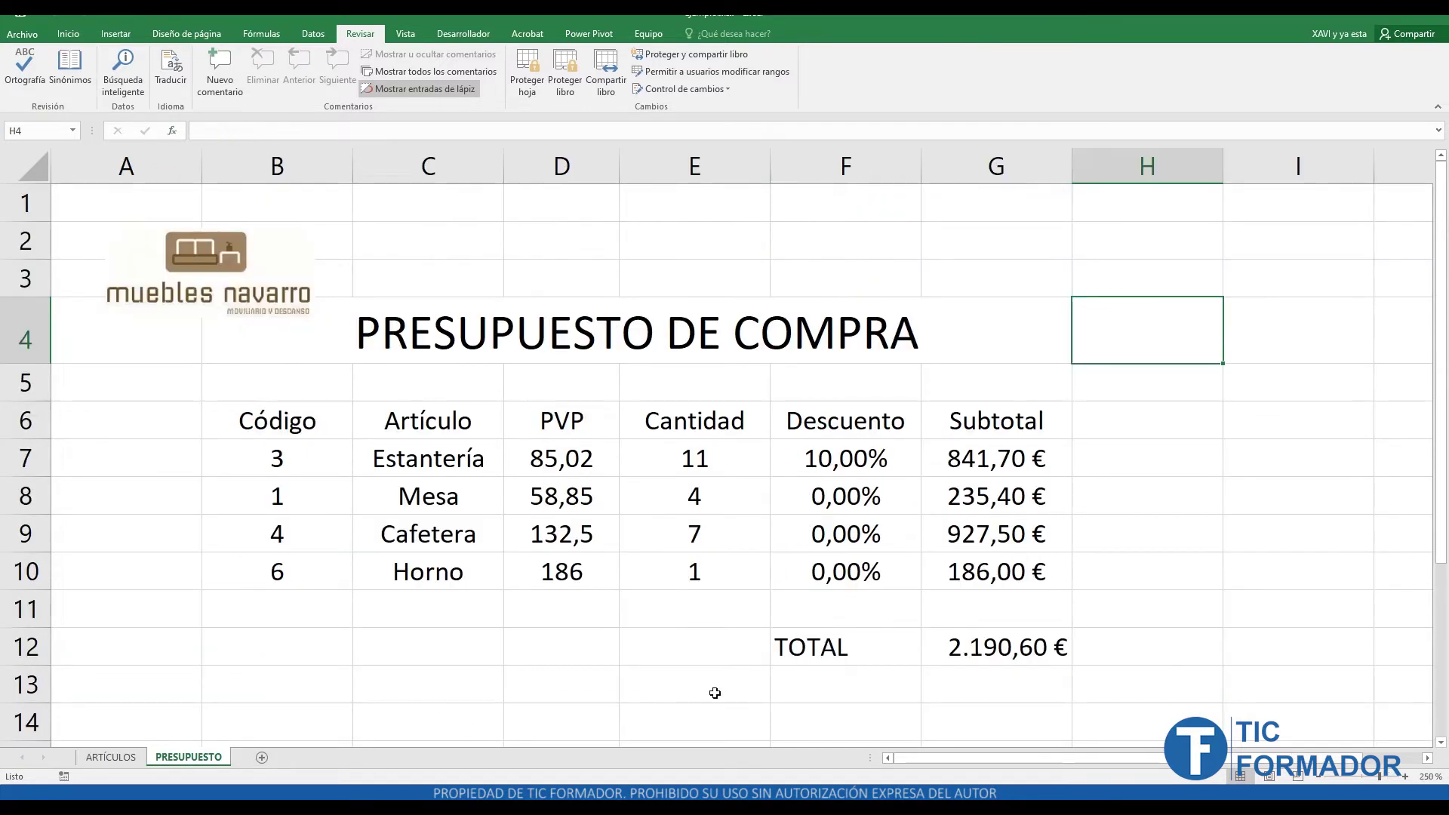
pyautogui.click(574, 423)
pyautogui.click(558, 466)
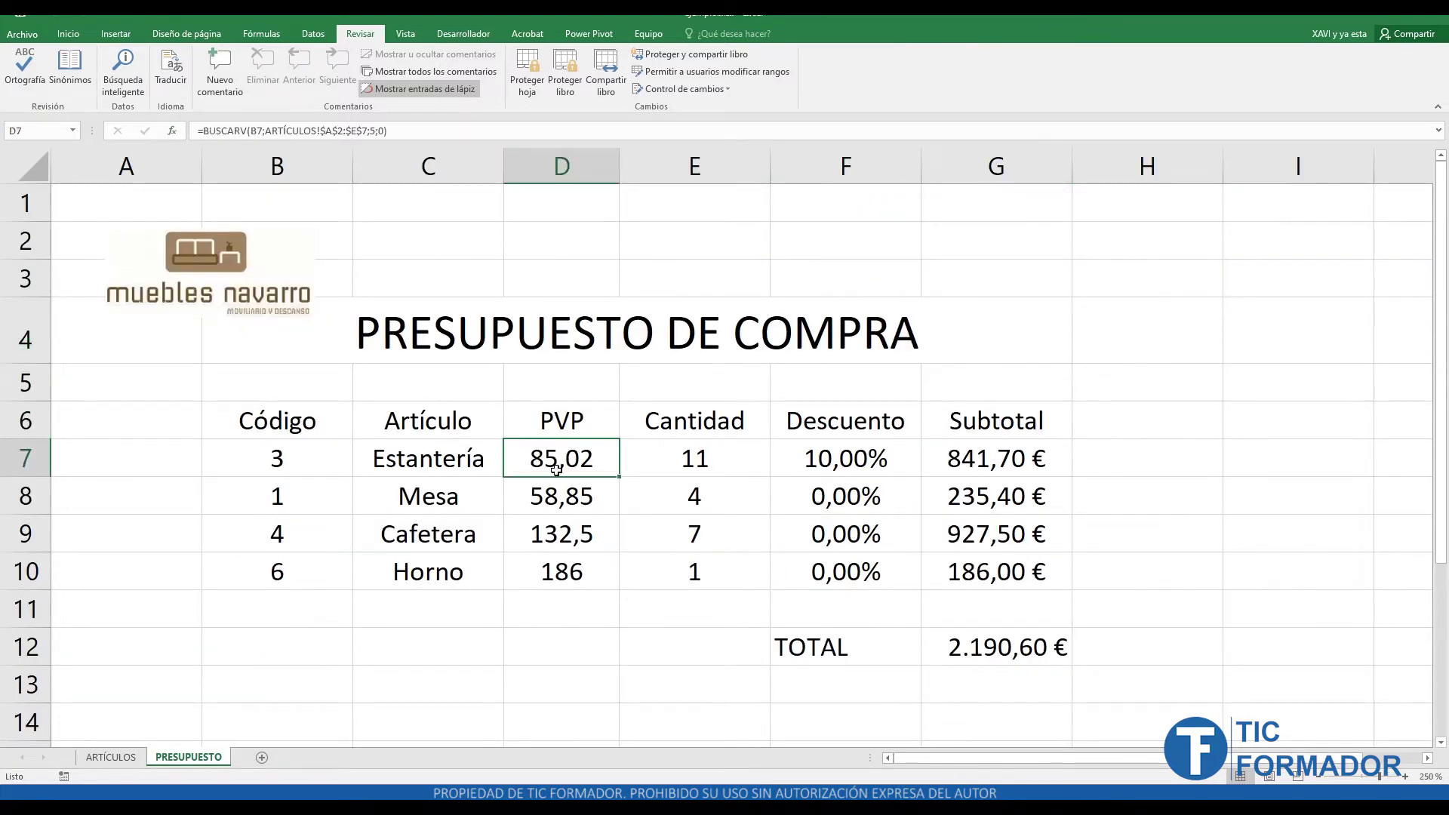
pyautogui.click(133, 756)
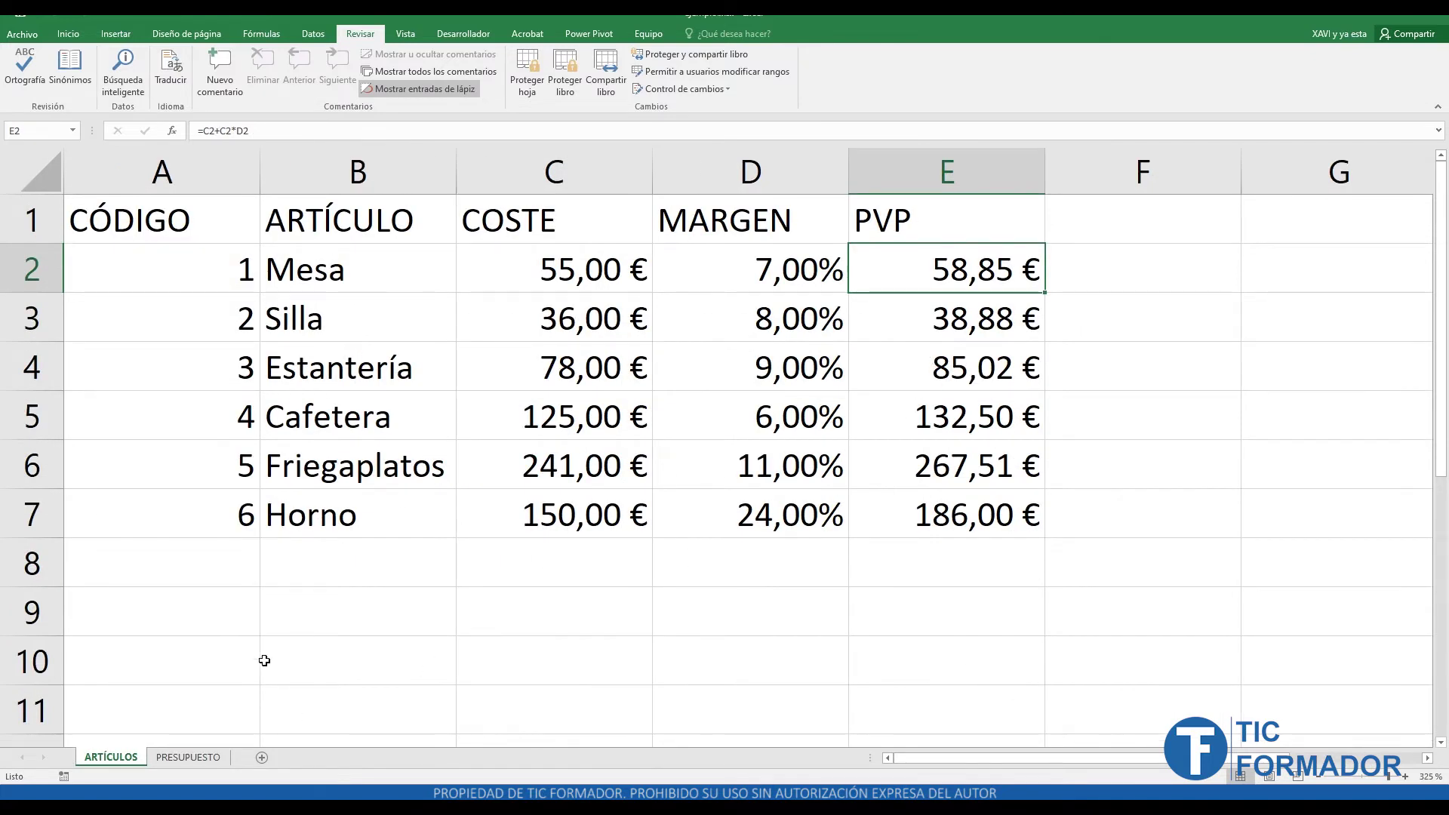
pyautogui.click(188, 757)
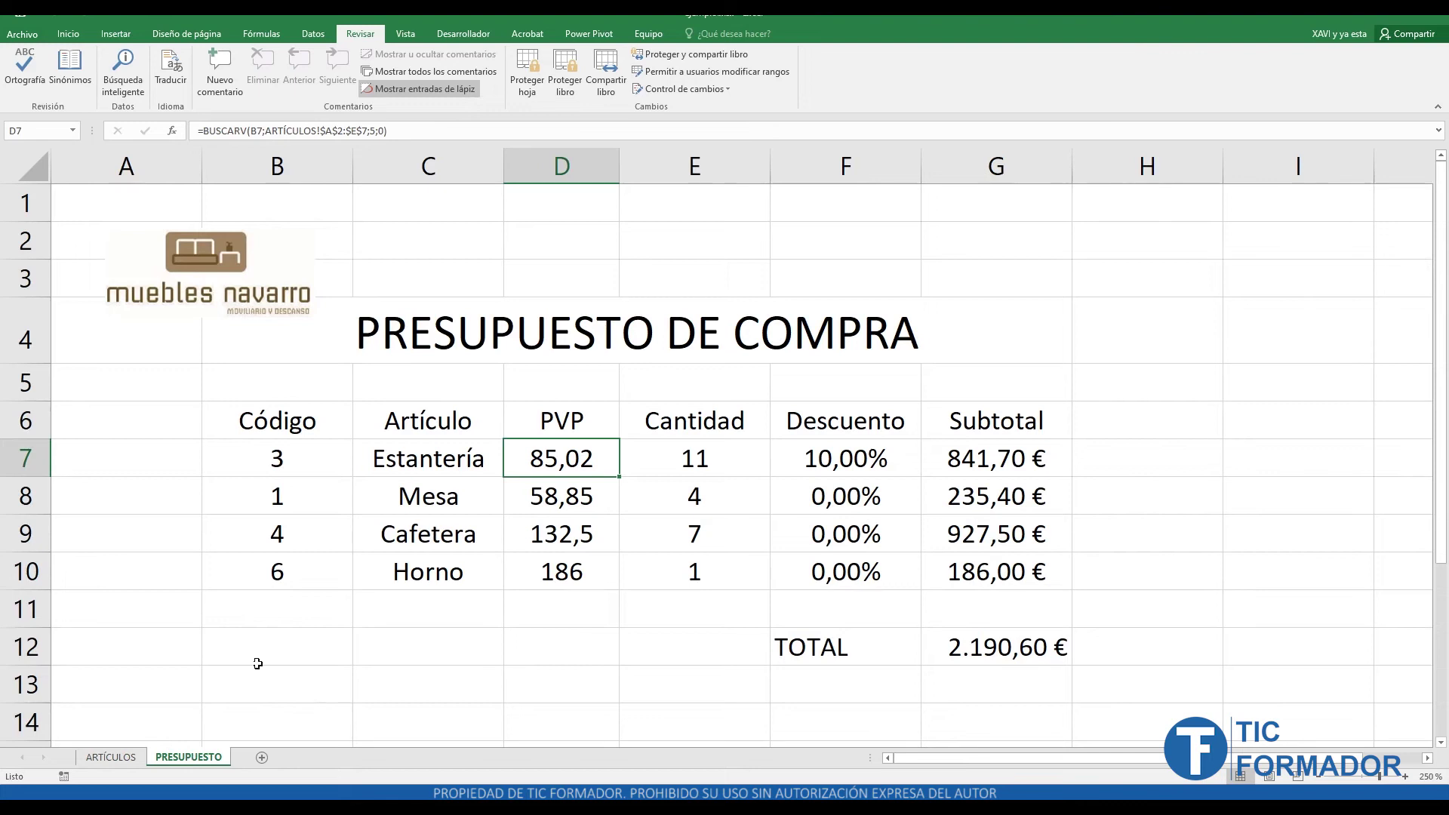
pyautogui.click(287, 690)
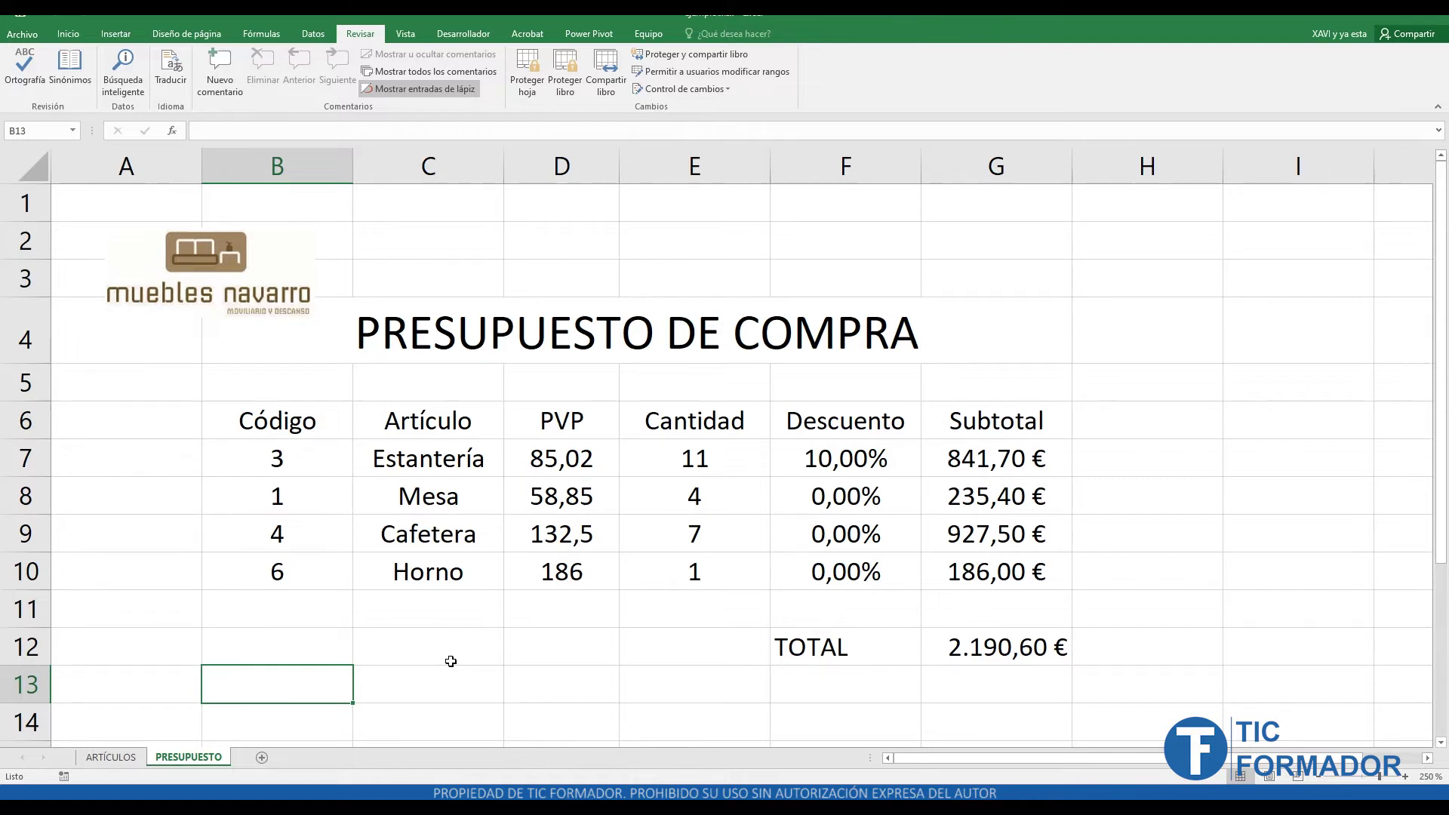
pyautogui.click(102, 758)
# - Hide the ARTÍCULOS sheet and lock the workbook structure with a confirmed password
pyautogui.rightClick(127, 762)
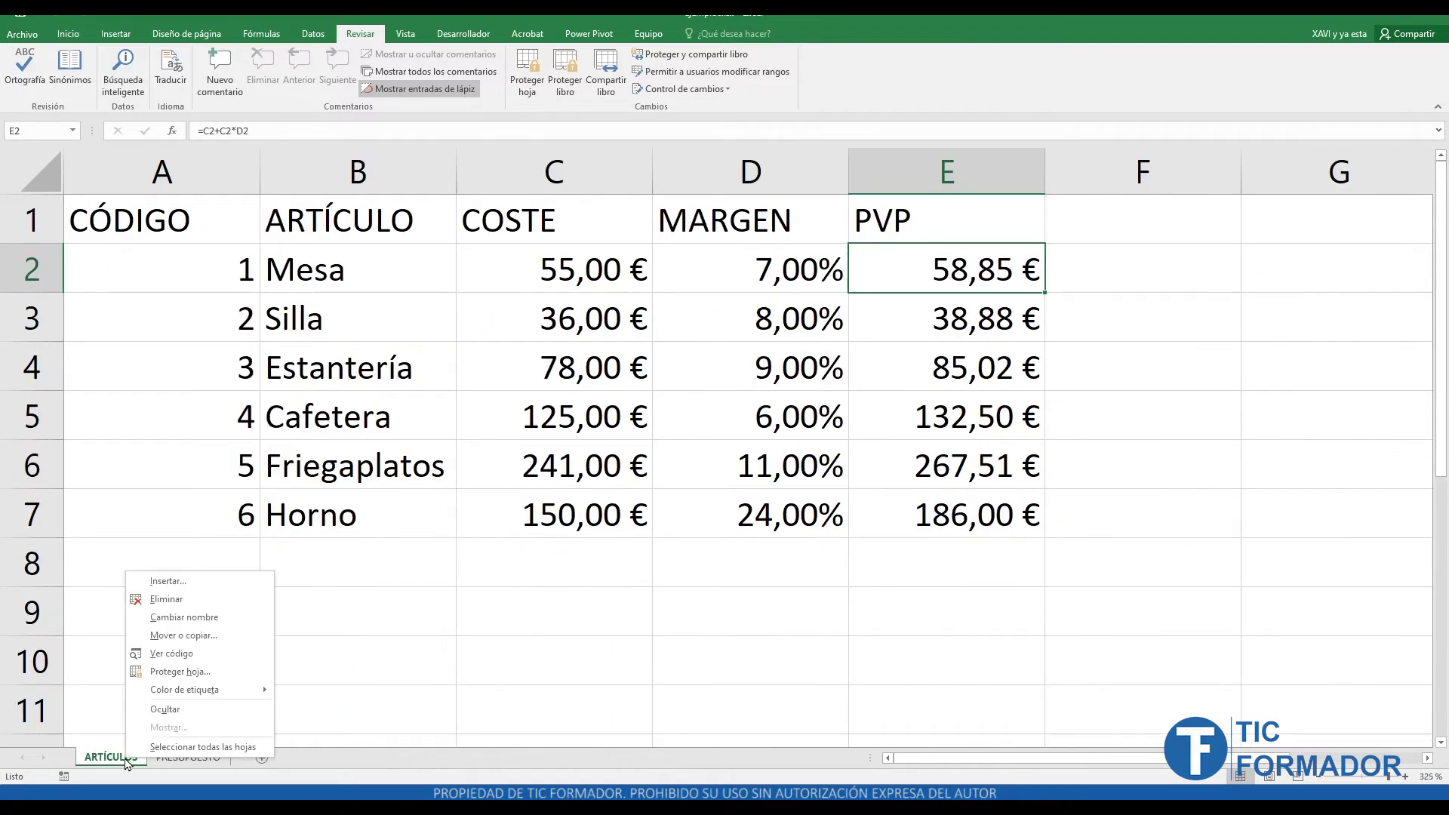
pyautogui.click(165, 709)
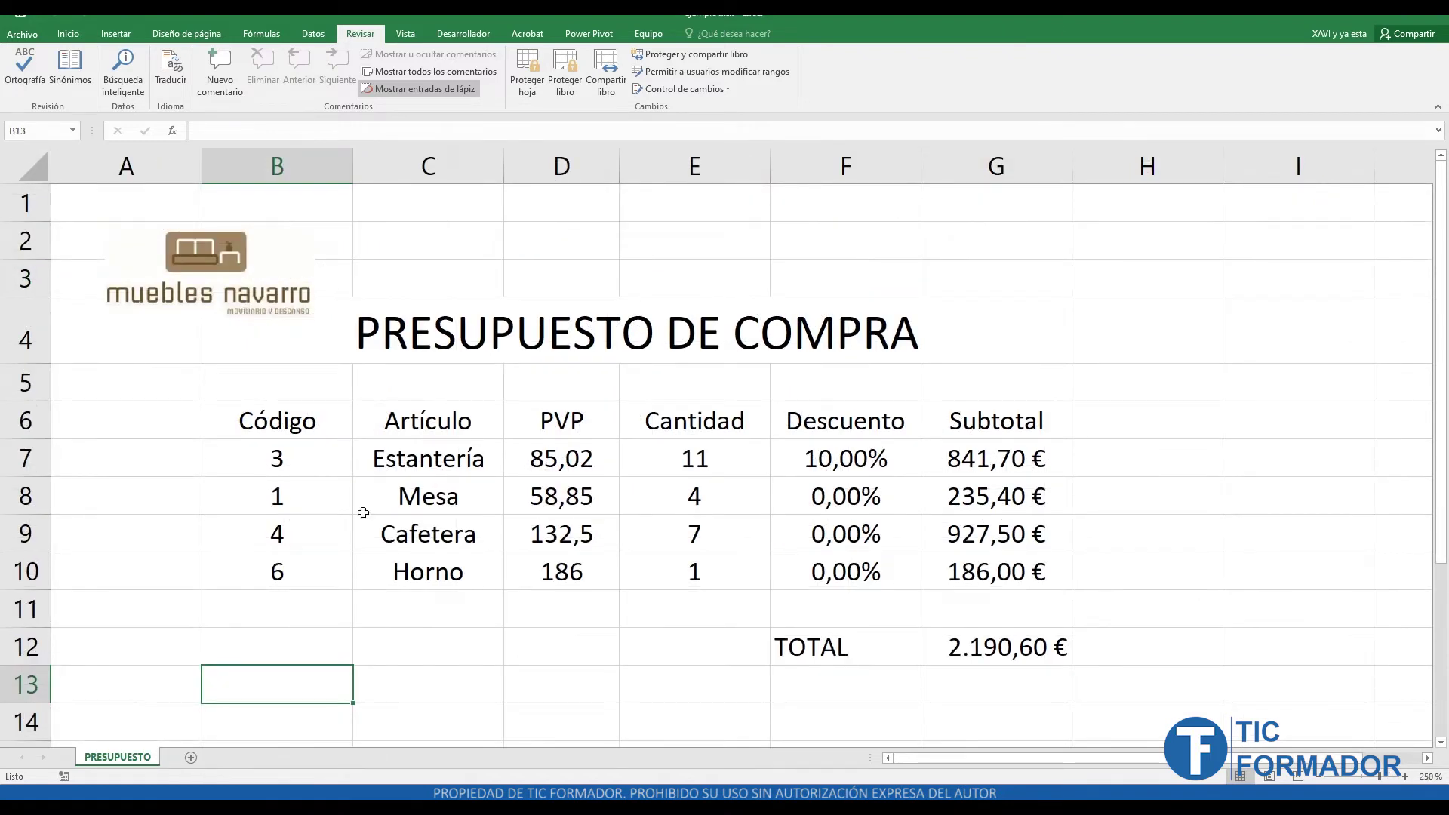
pyautogui.click(564, 80)
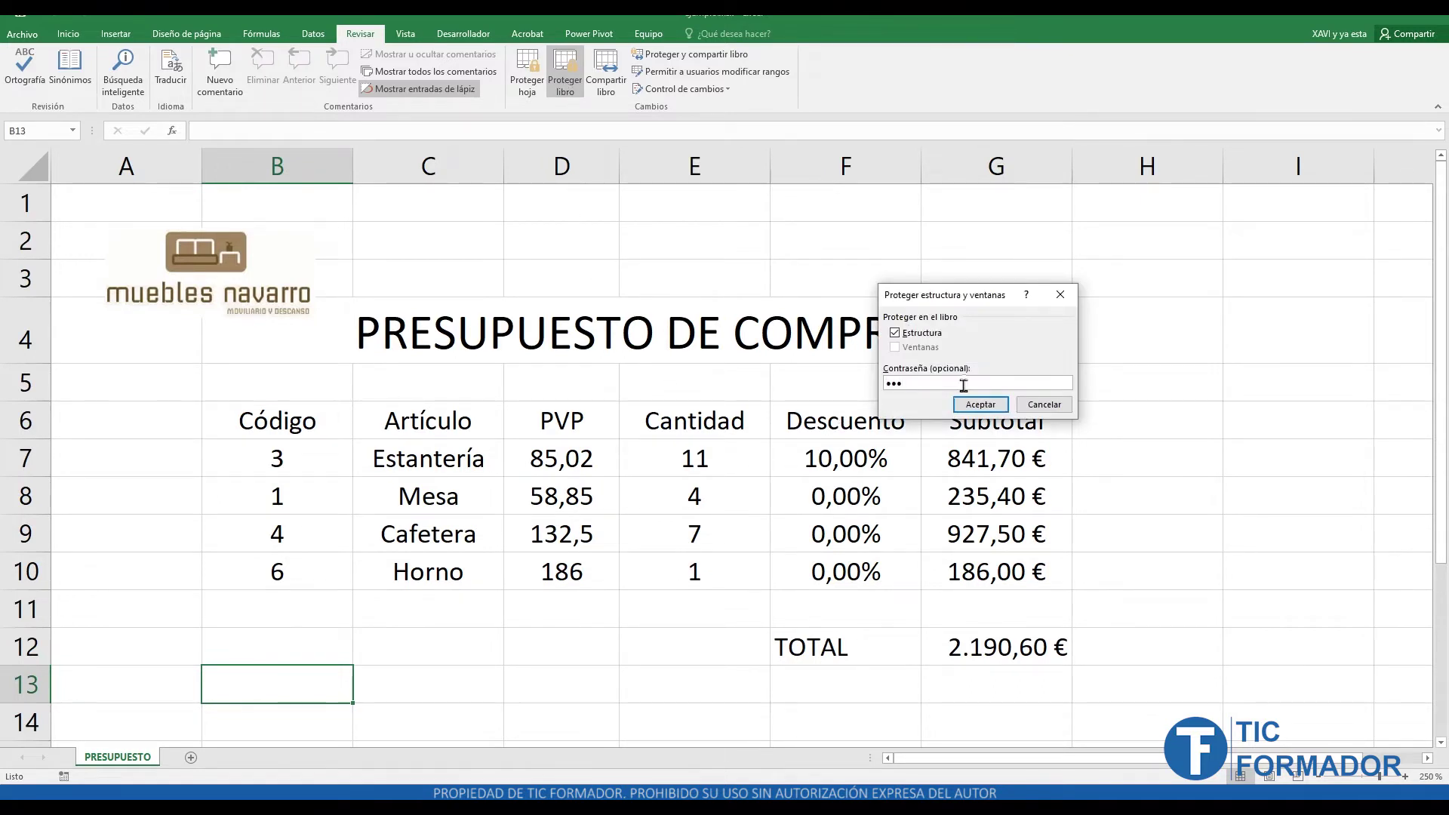
pyautogui.click(978, 408)
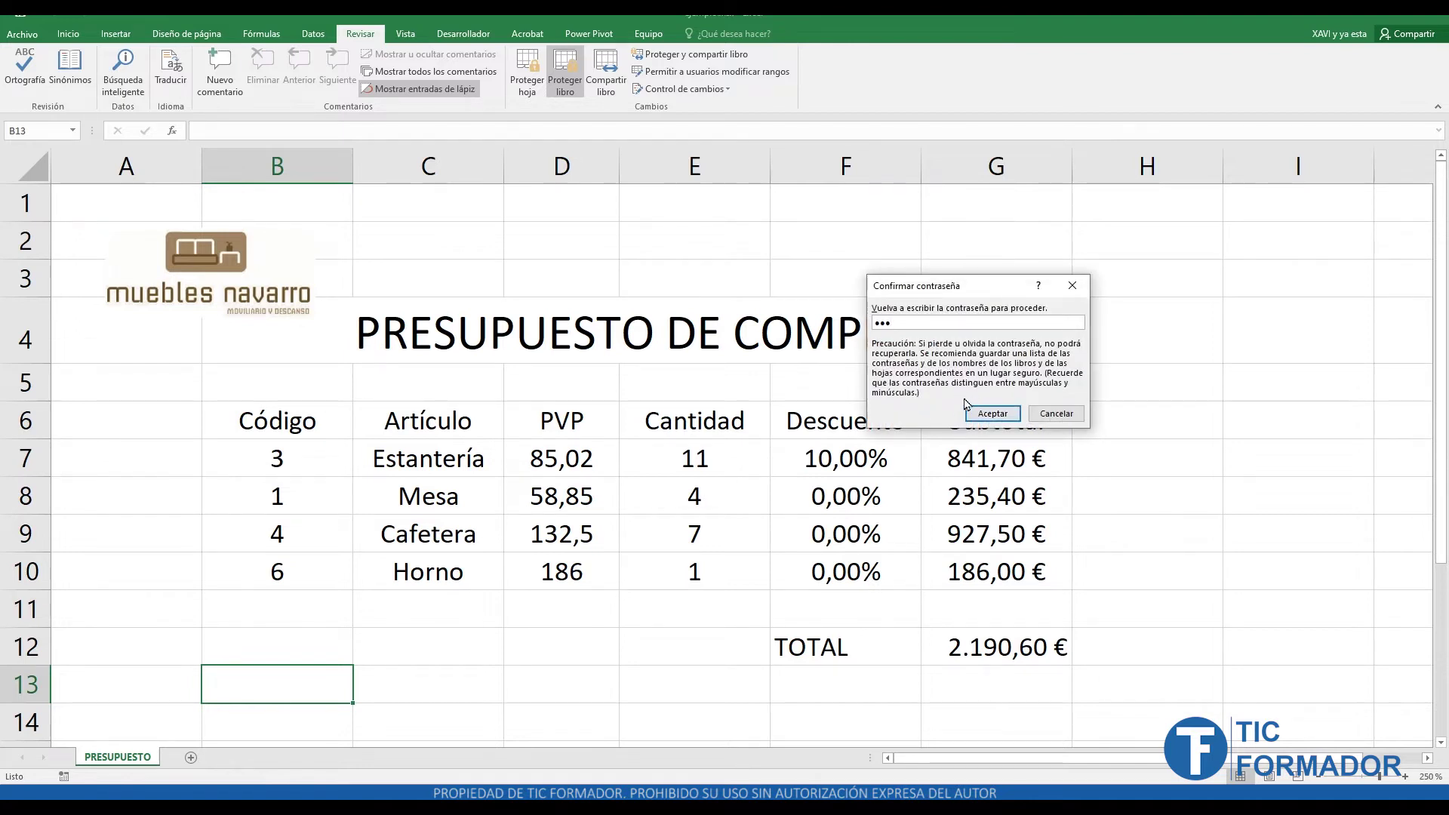
pyautogui.click(1013, 419)
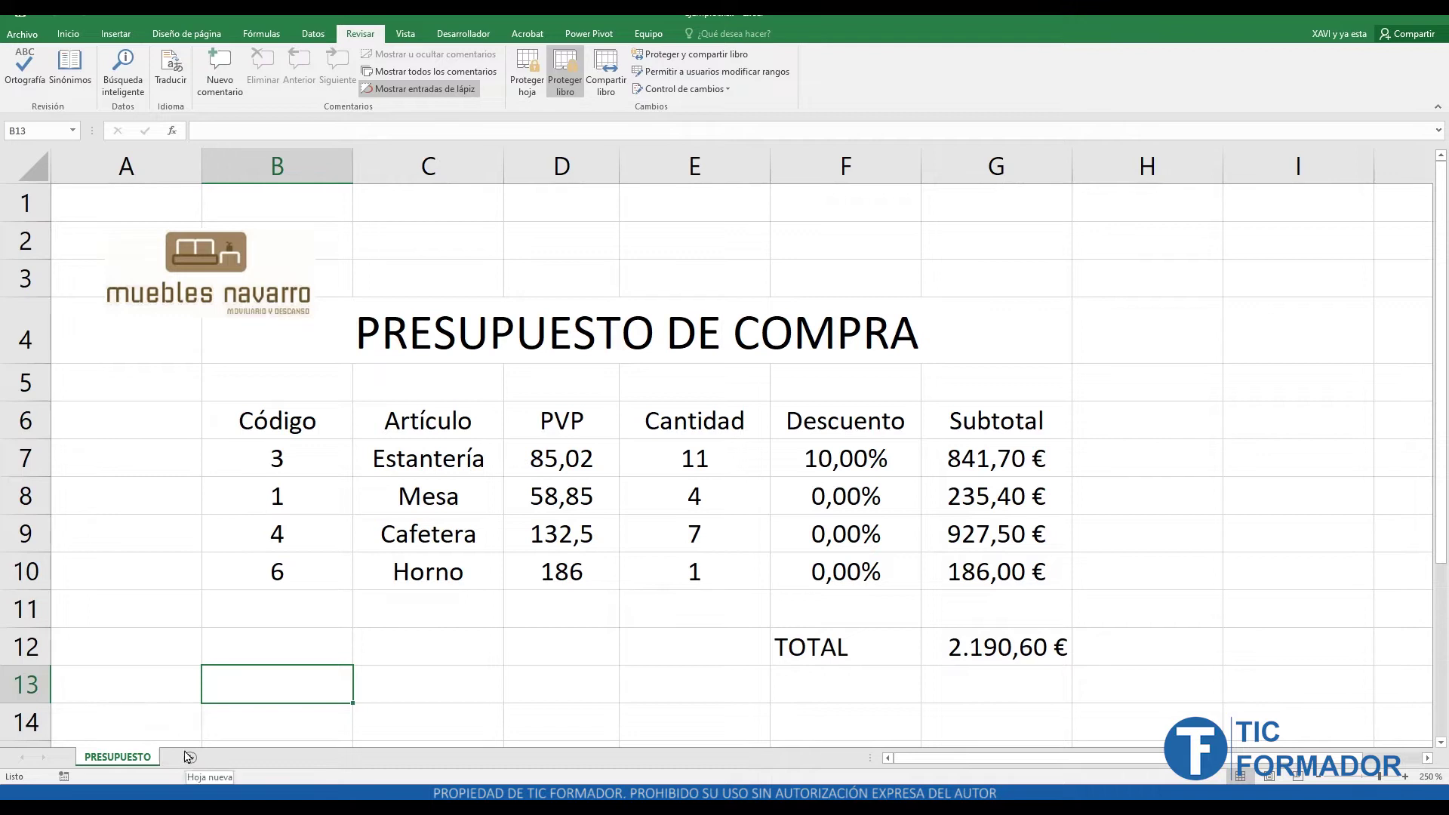
# - Remove the workbook structure protection by entering its password
pyautogui.rightClick(145, 758)
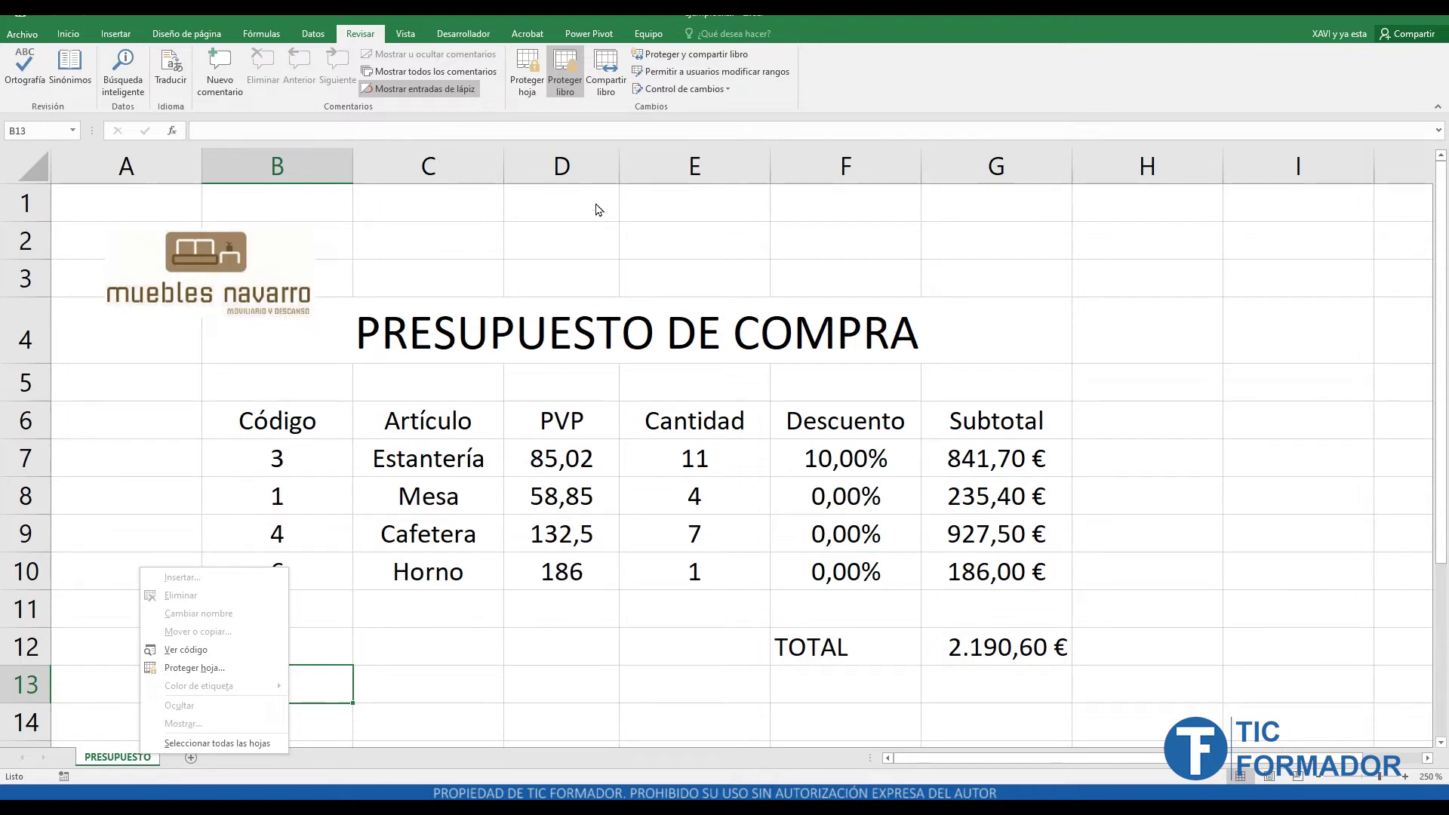
pyautogui.press('Escape')
pyautogui.click(565, 76)
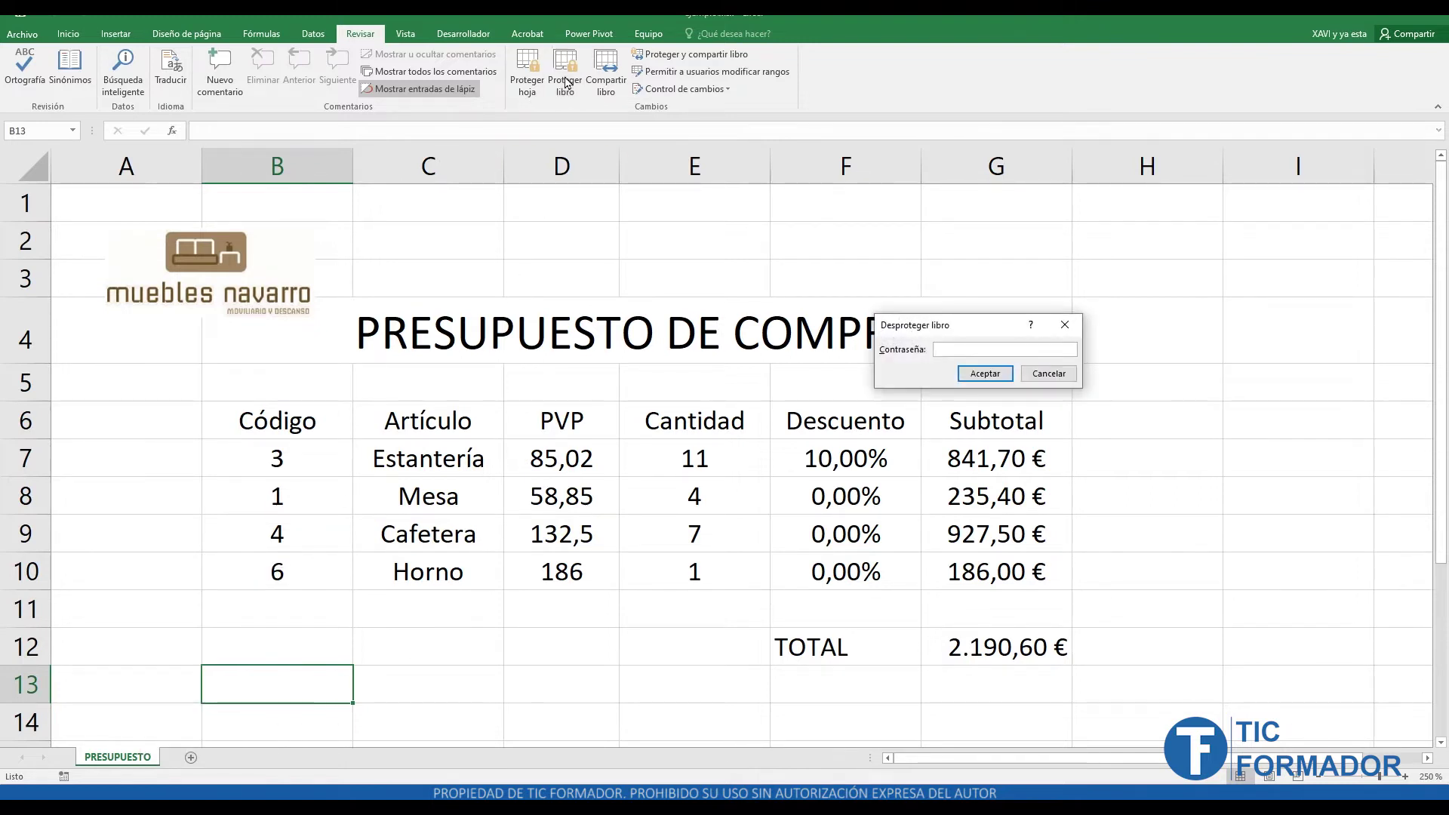
pyautogui.press('Return')
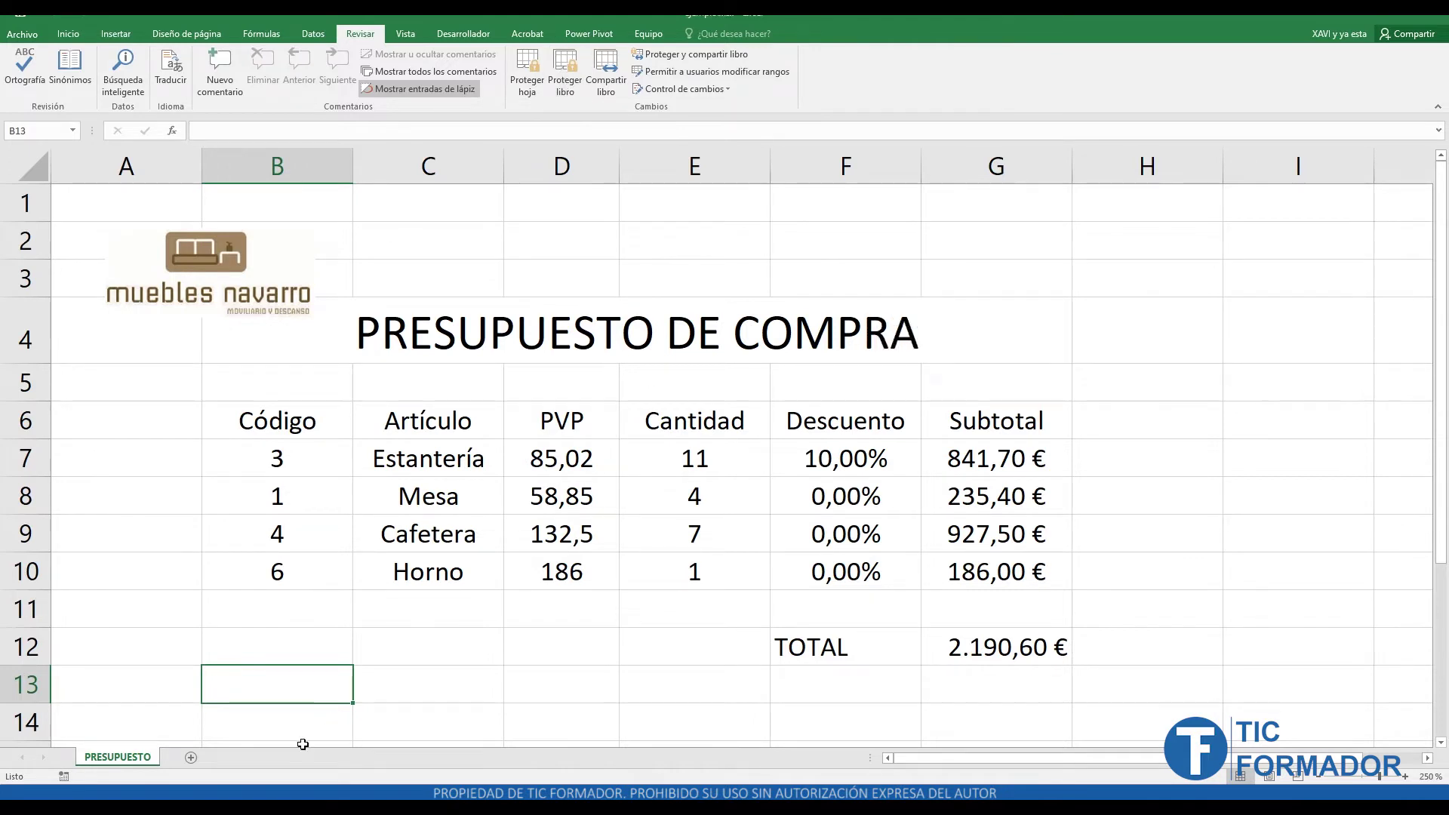
# - Unhide the ARTÍCULOS sheet through the Mostrar dialog
pyautogui.rightClick(102, 762)
pyautogui.click(139, 729)
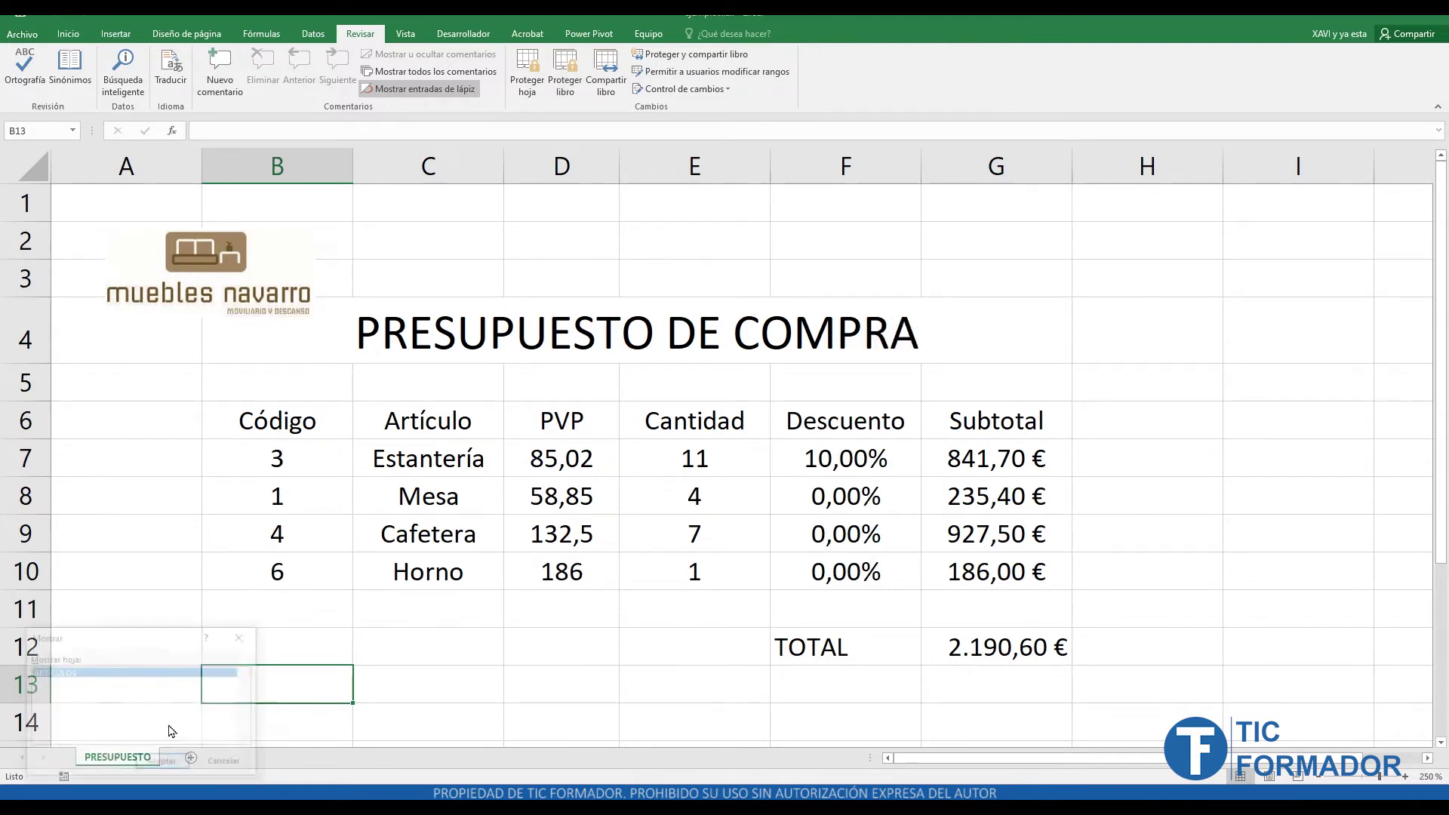
pyautogui.click(173, 765)
pyautogui.click(551, 553)
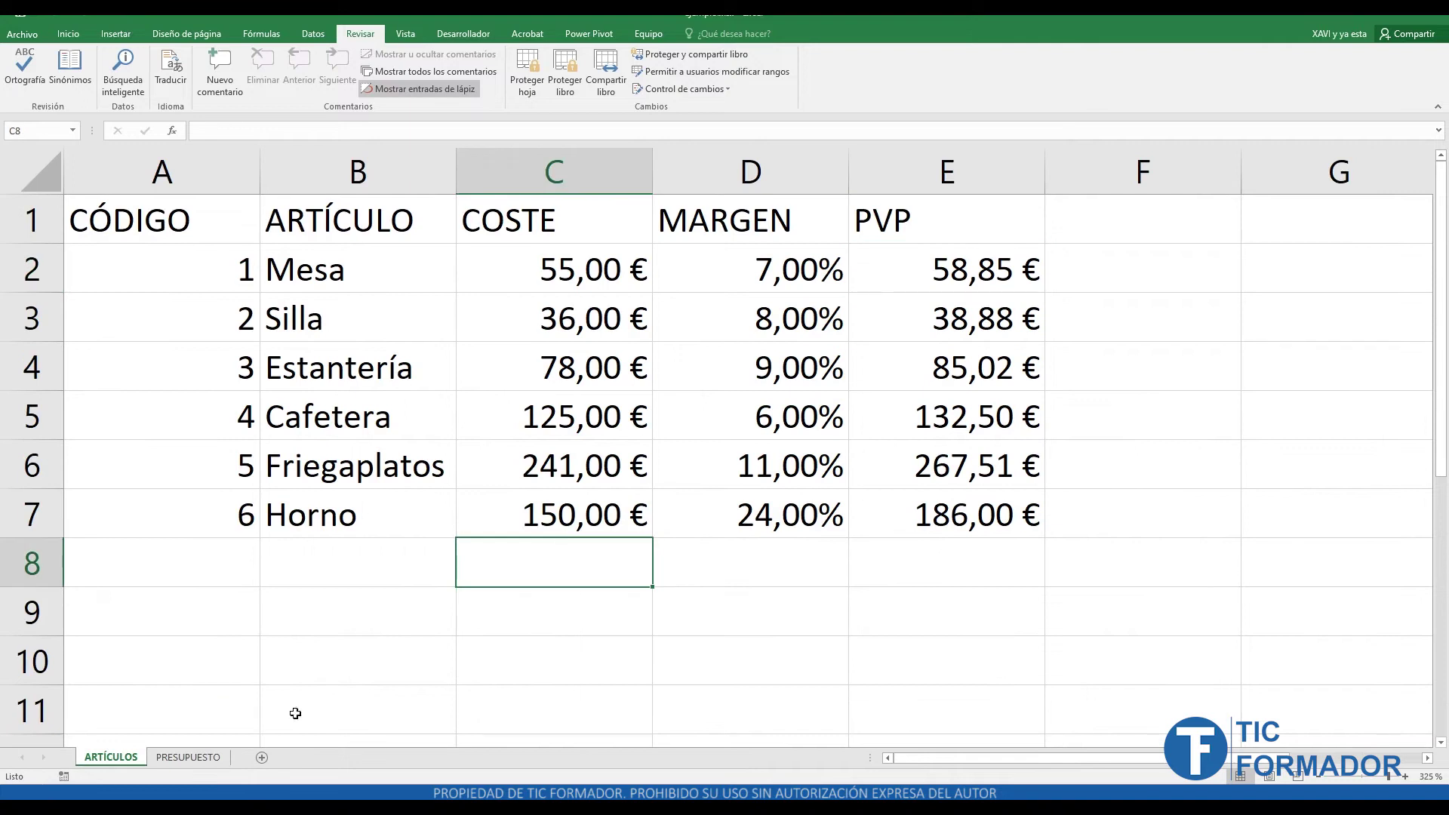
# - Back on PRESUPUESTO, select and then deselect the muebles navarro logo
pyautogui.click(200, 759)
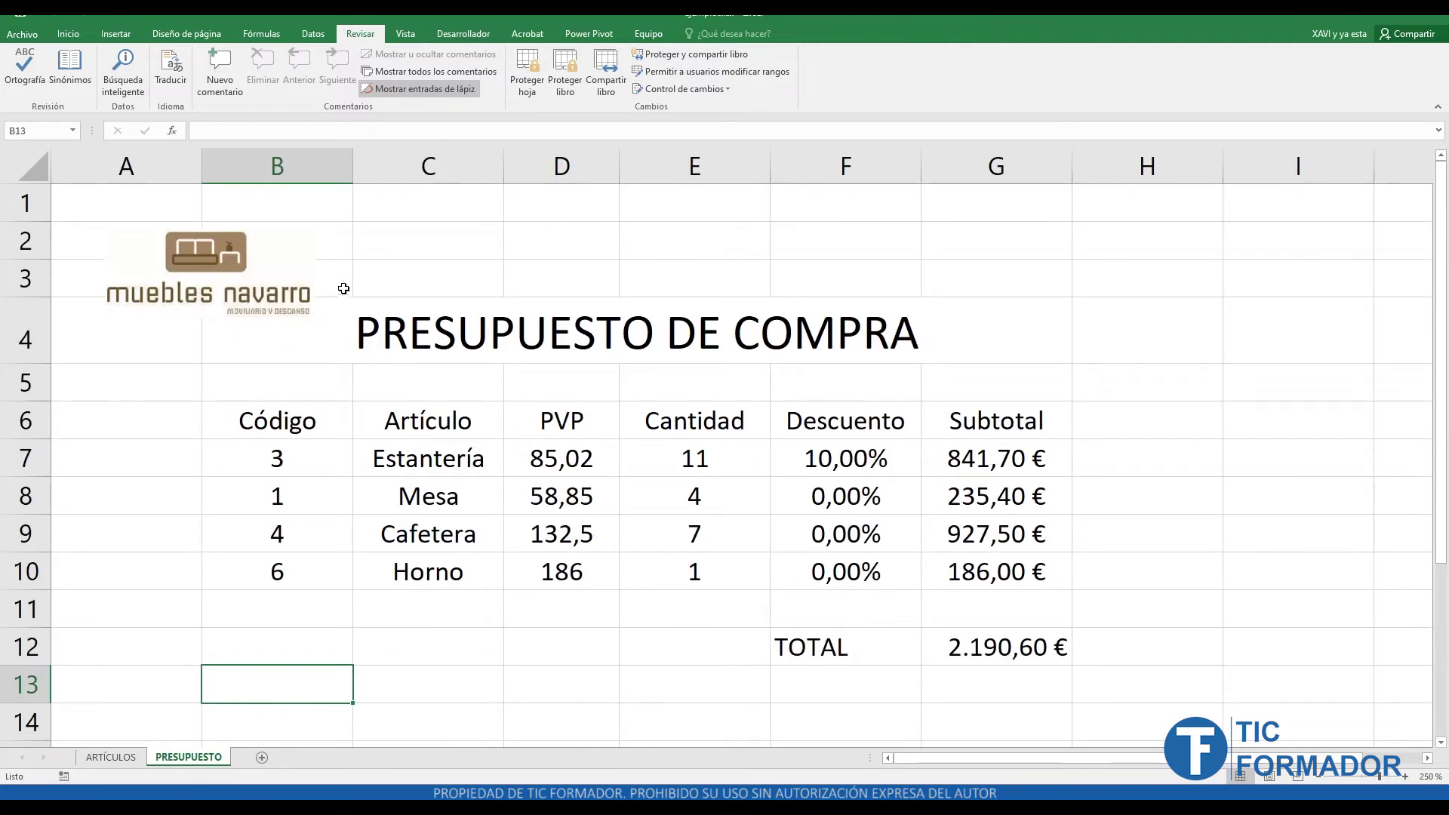
pyautogui.click(197, 304)
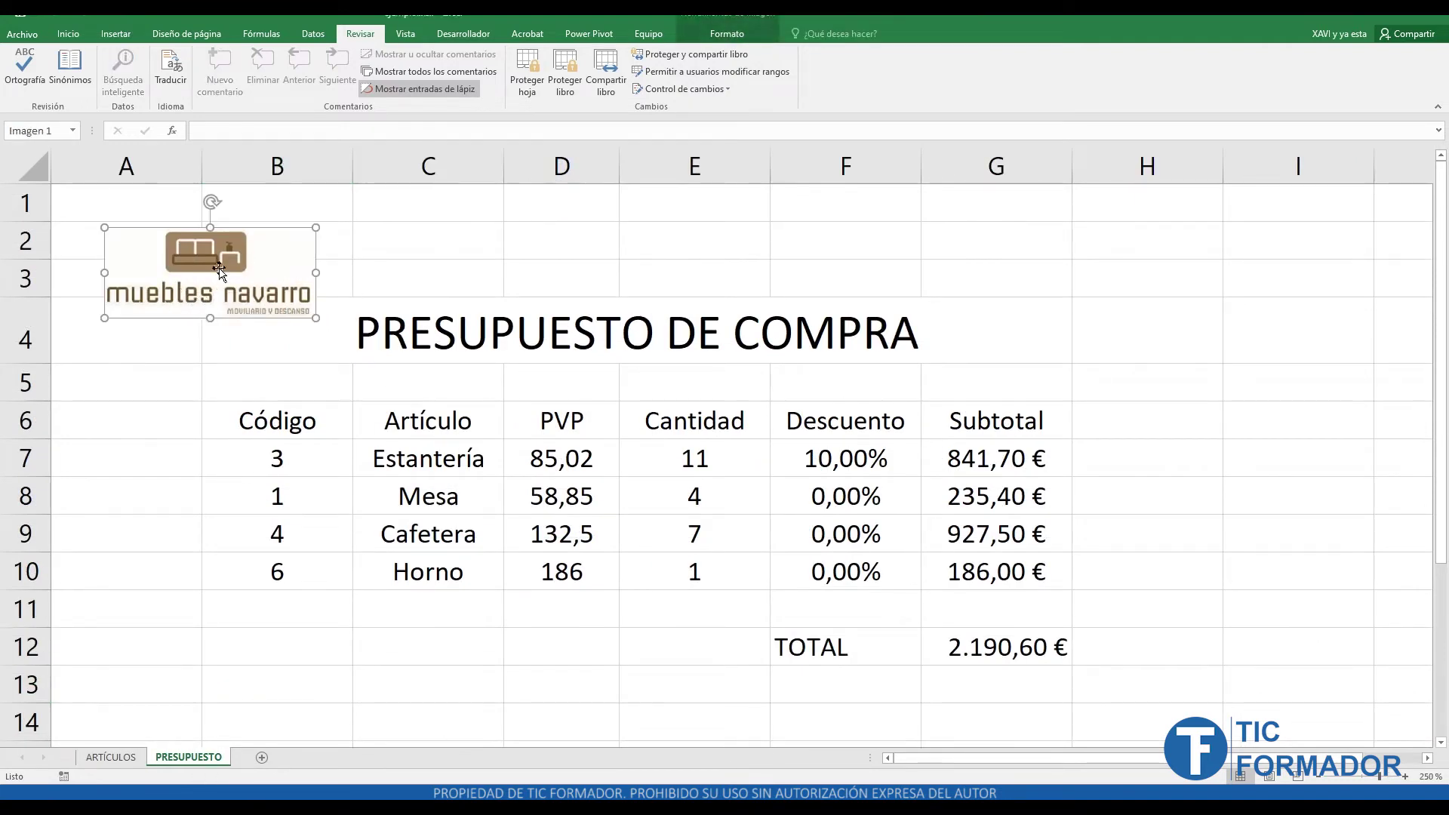
pyautogui.click(1174, 306)
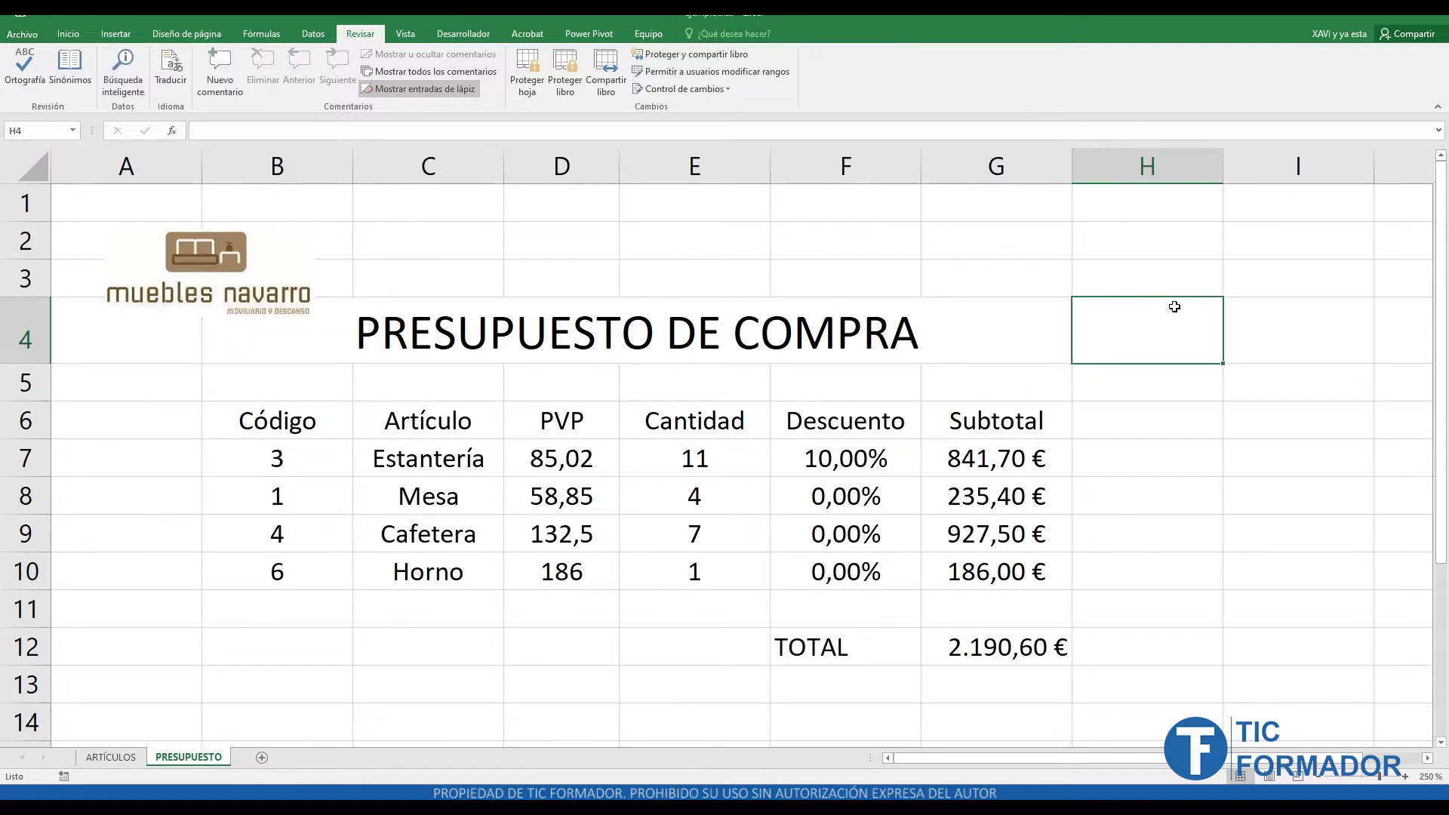
pyautogui.click(372, 634)
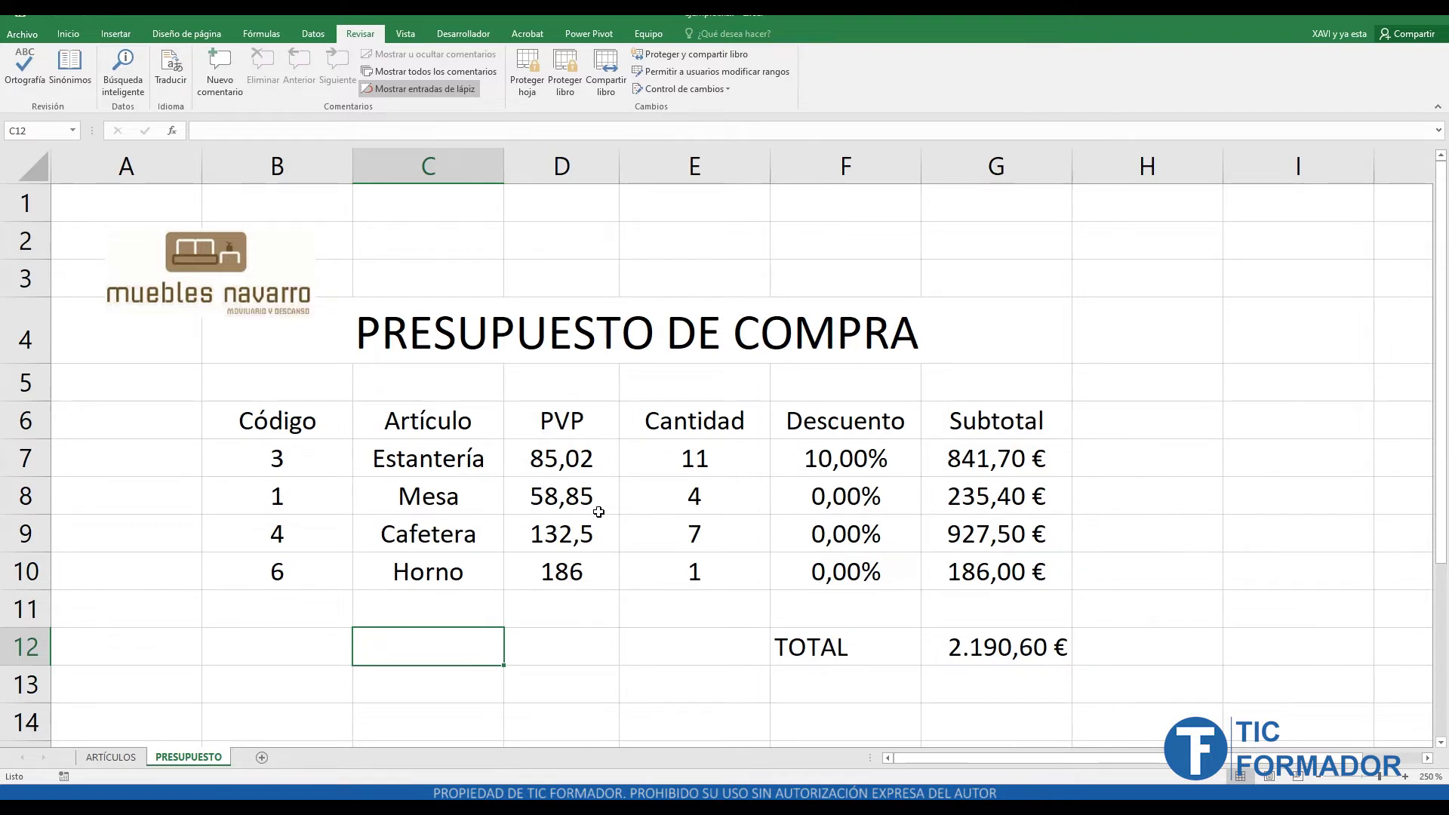
pyautogui.moveTo(734, 461); pyautogui.dragTo(700, 590)
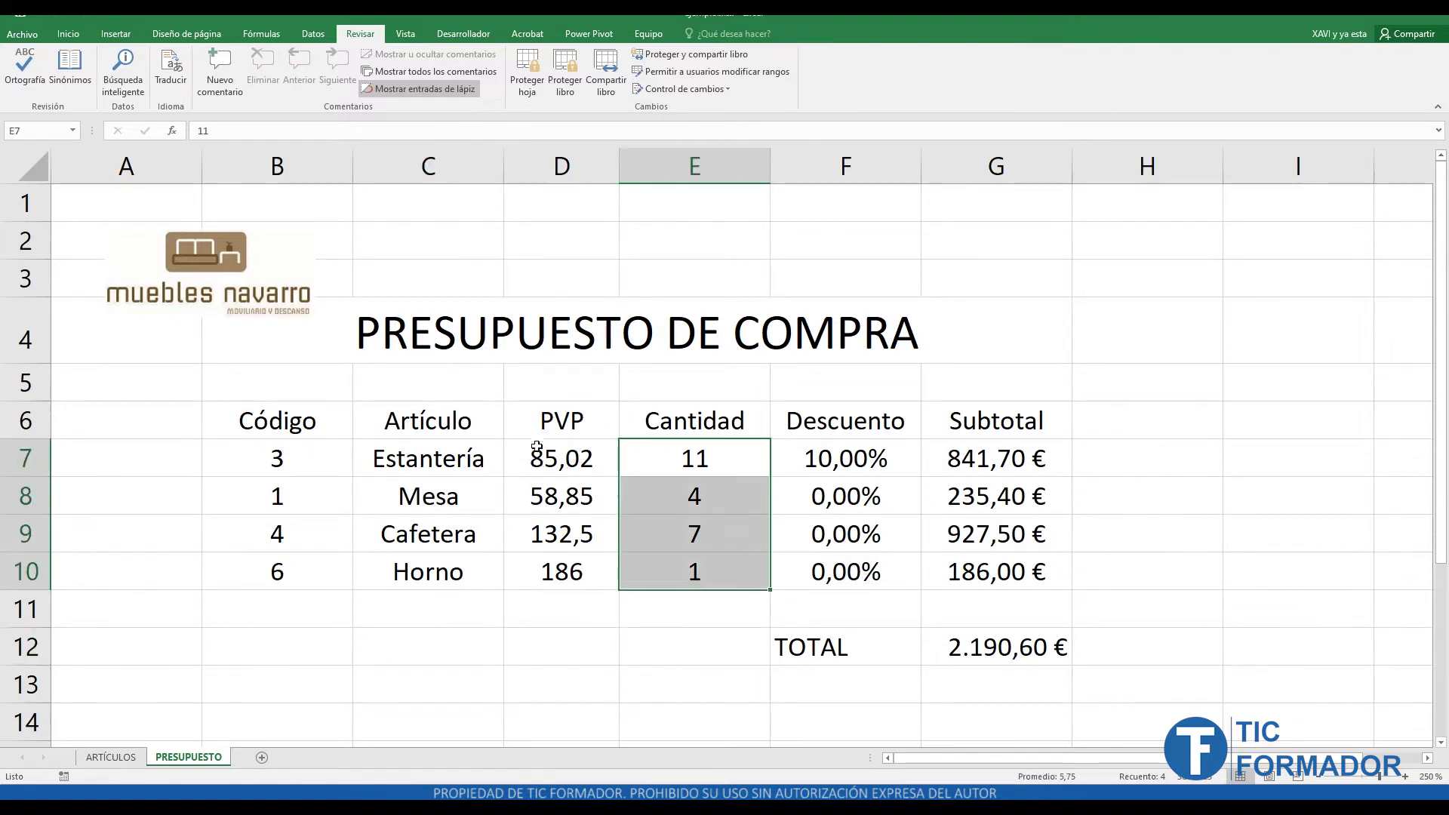
pyautogui.moveTo(537, 452); pyautogui.dragTo(562, 575)
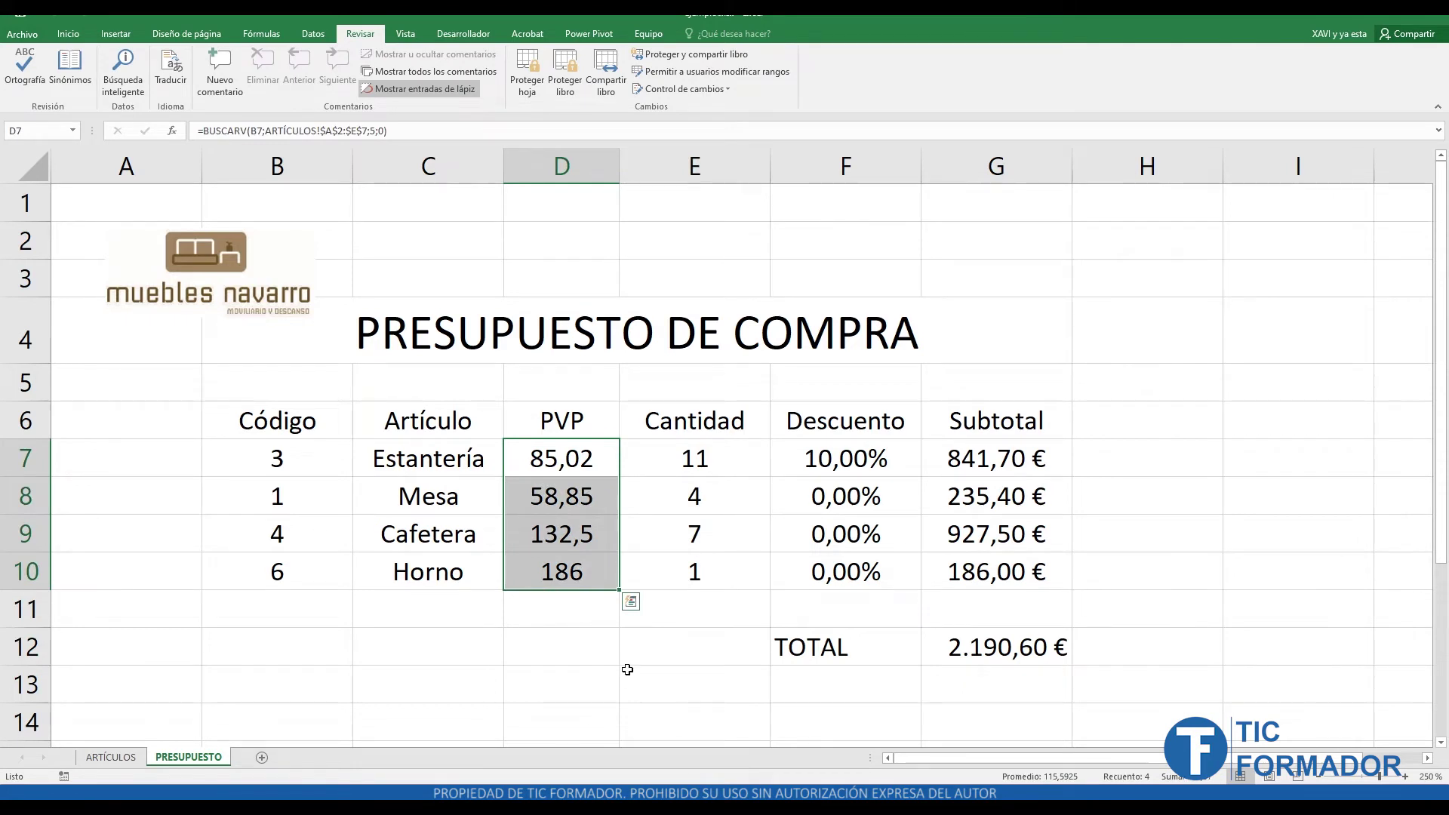
pyautogui.click(627, 669)
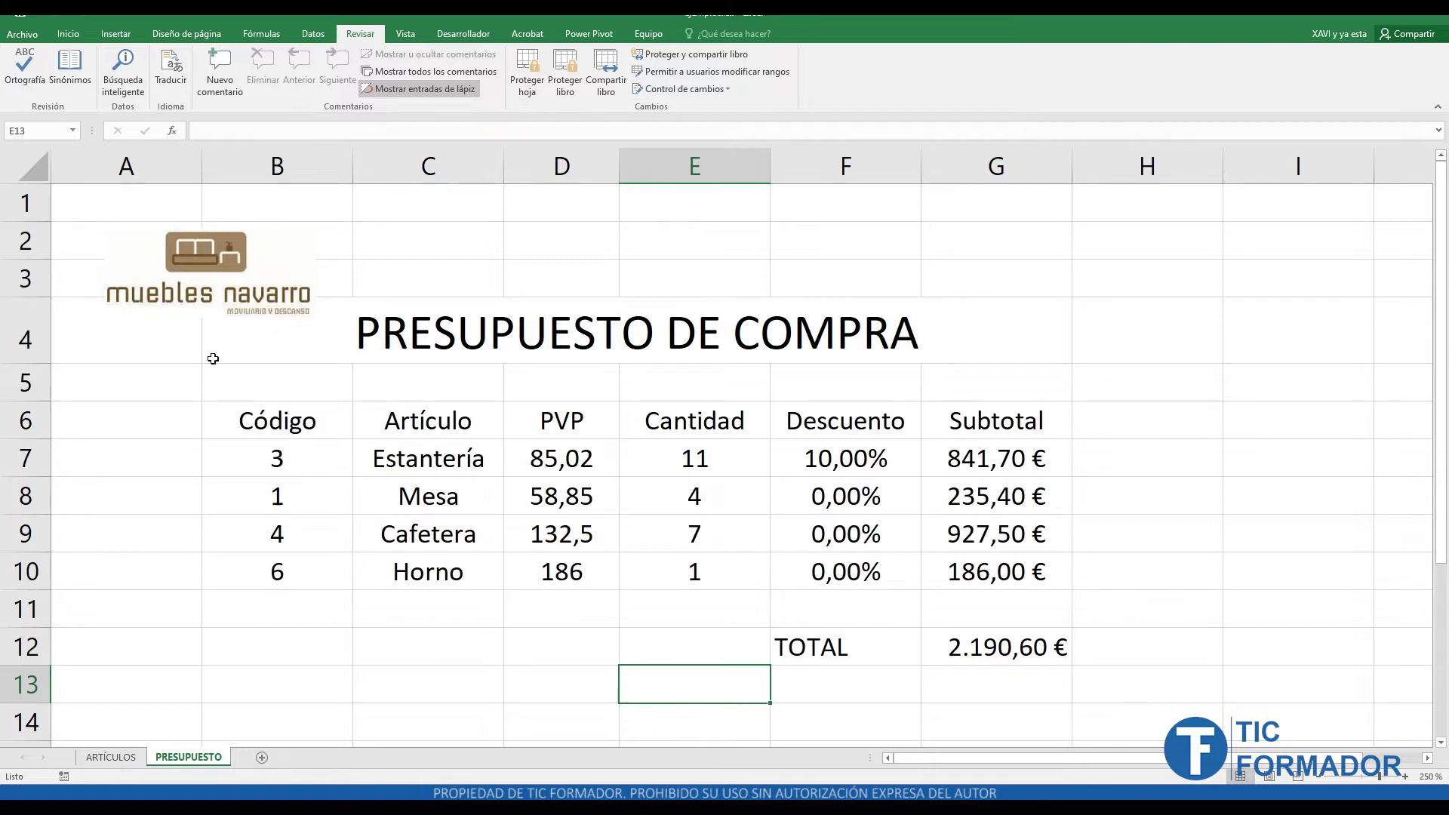
pyautogui.click(206, 246)
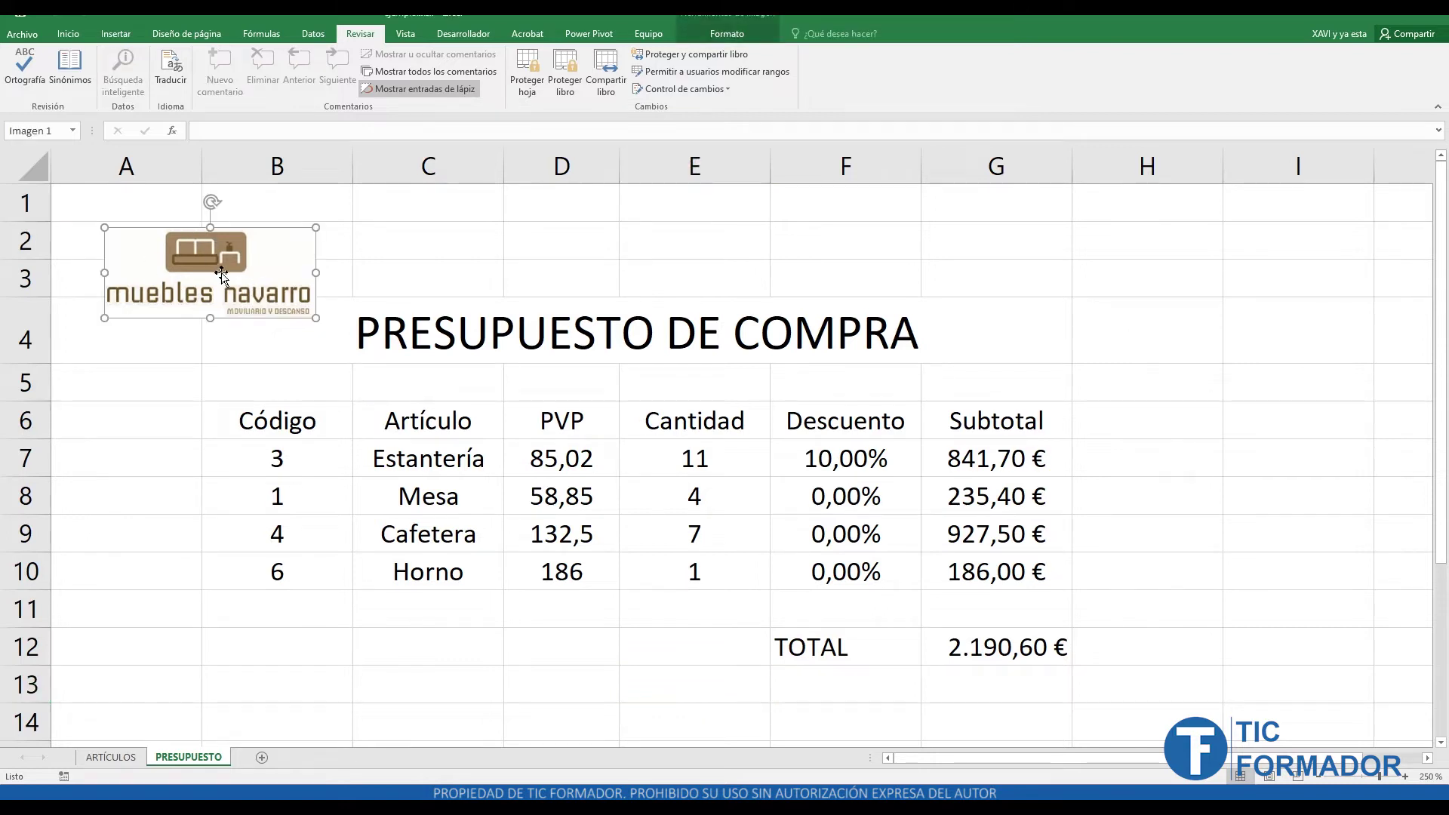
pyautogui.moveTo(276, 430); pyautogui.dragTo(984, 581)
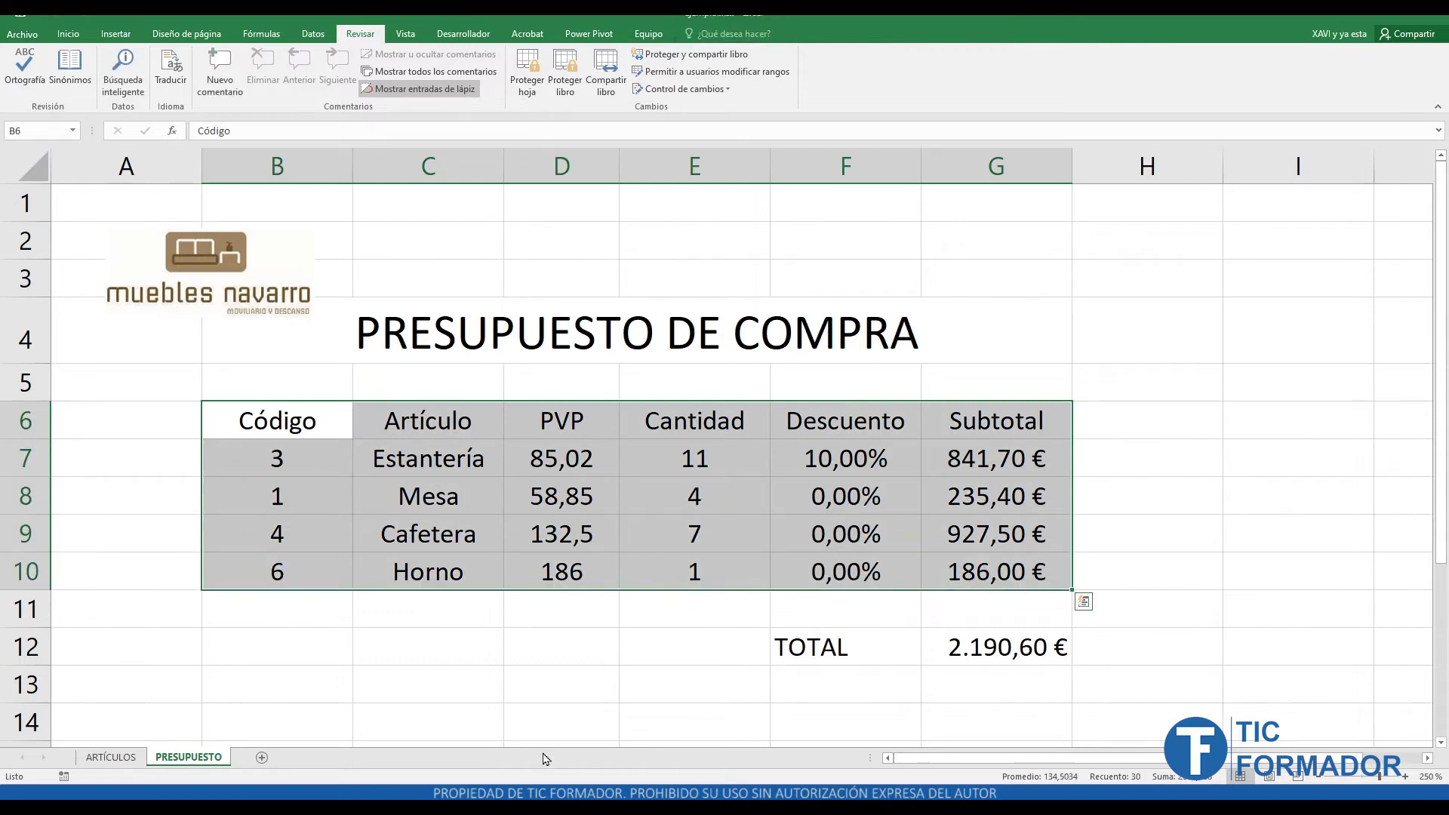
pyautogui.click(290, 465)
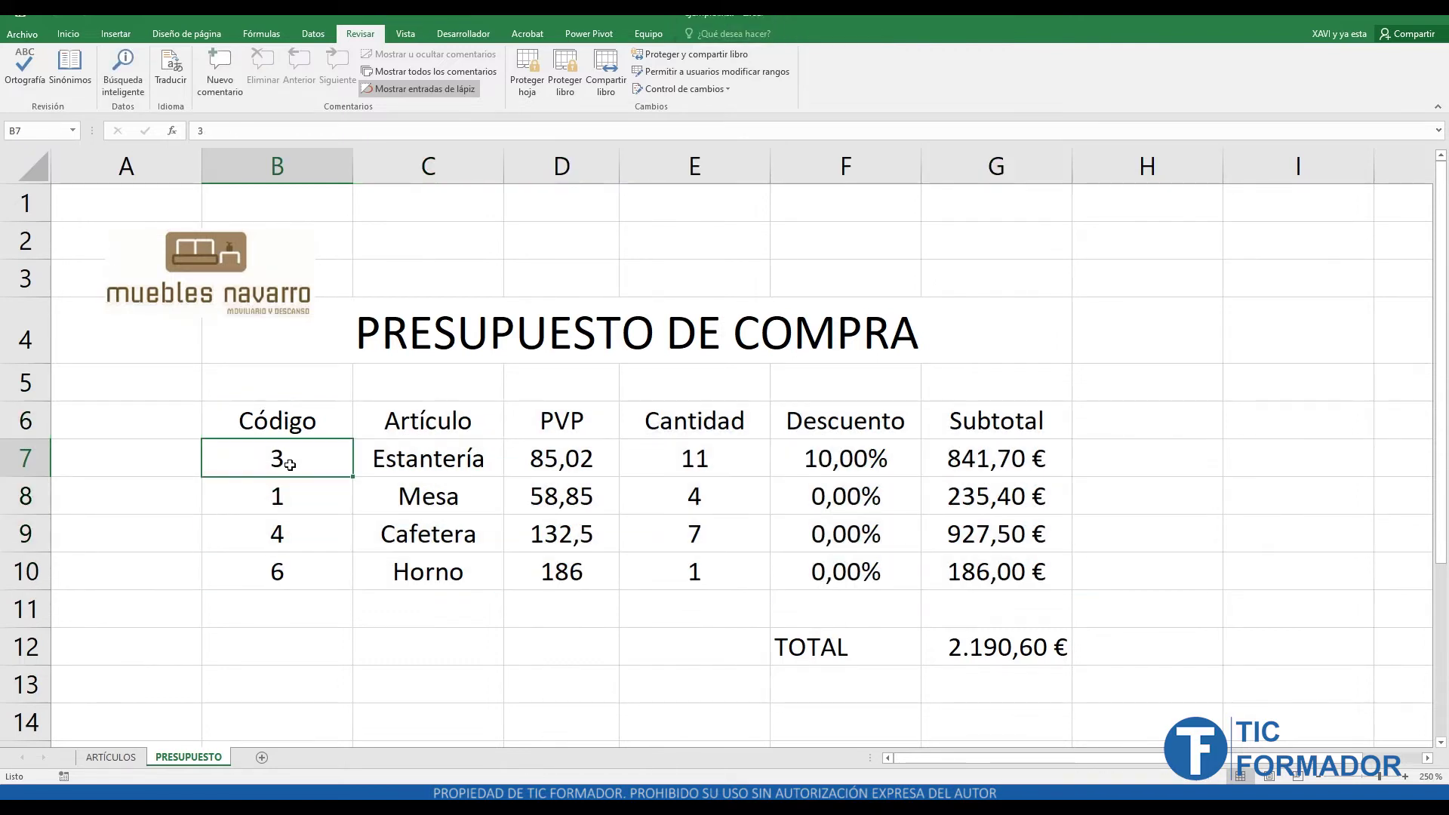
pyautogui.click(432, 468)
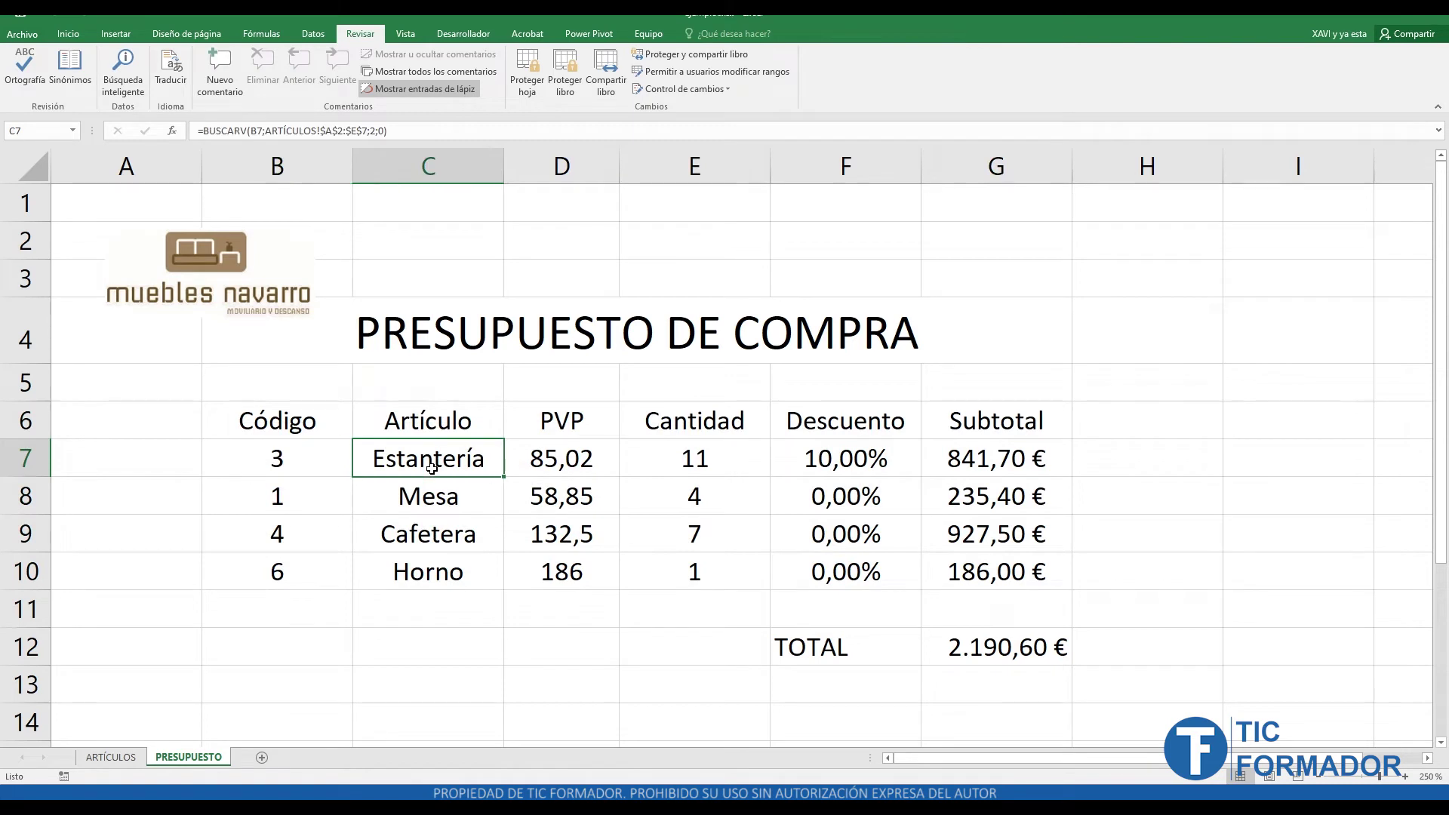
pyautogui.click(577, 464)
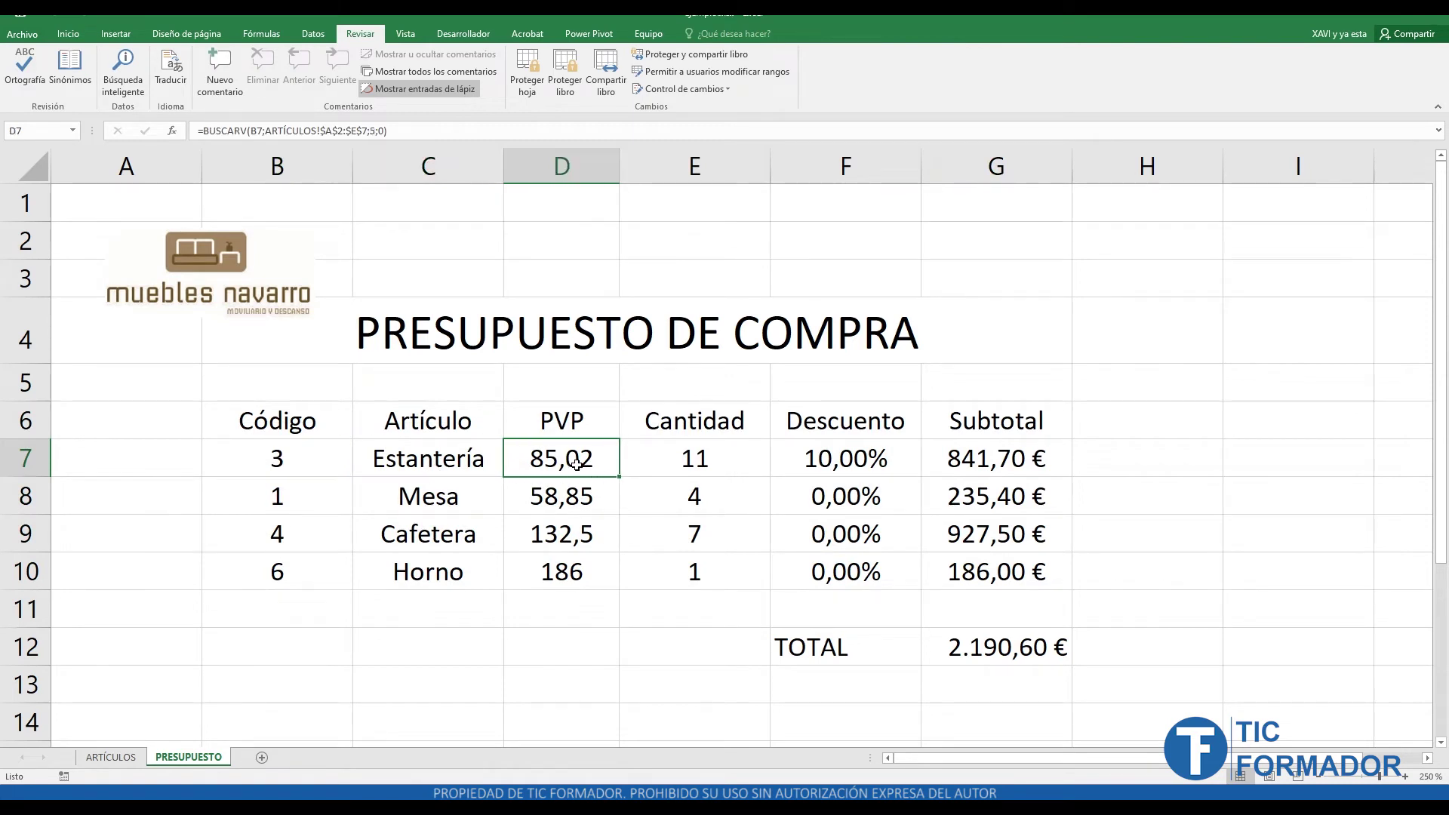
pyautogui.click(701, 465)
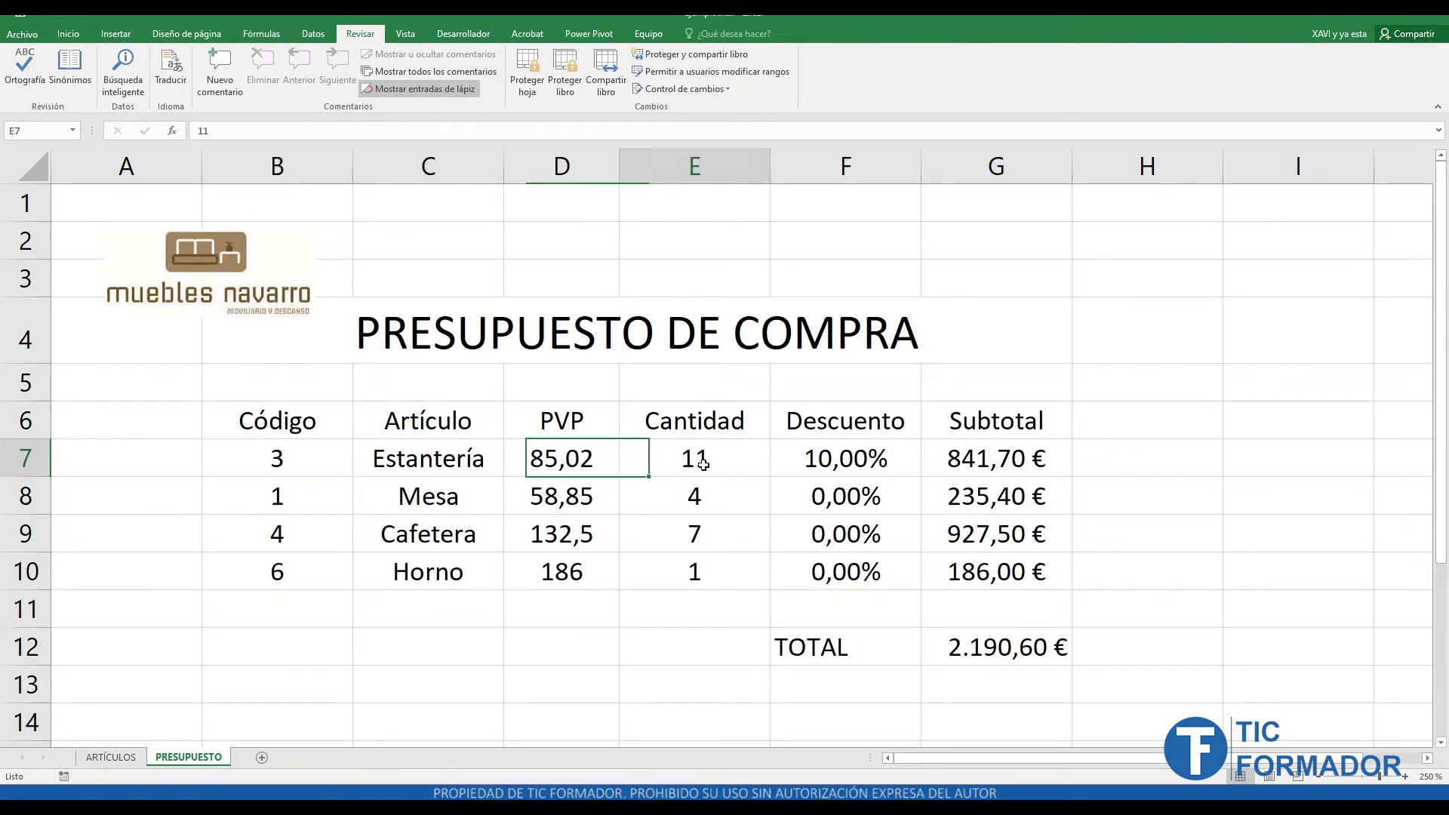
pyautogui.click(902, 467)
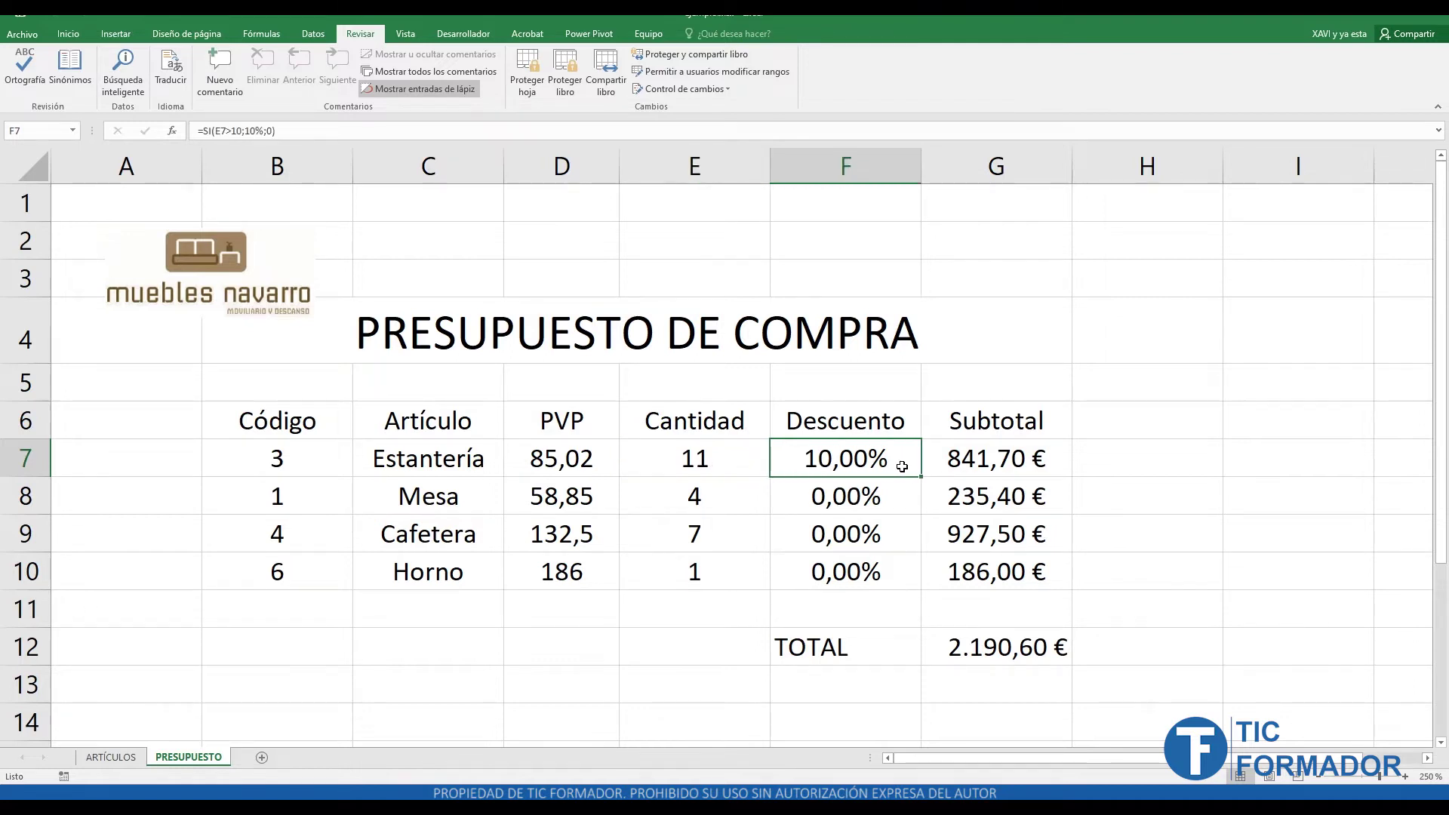
pyautogui.click(985, 468)
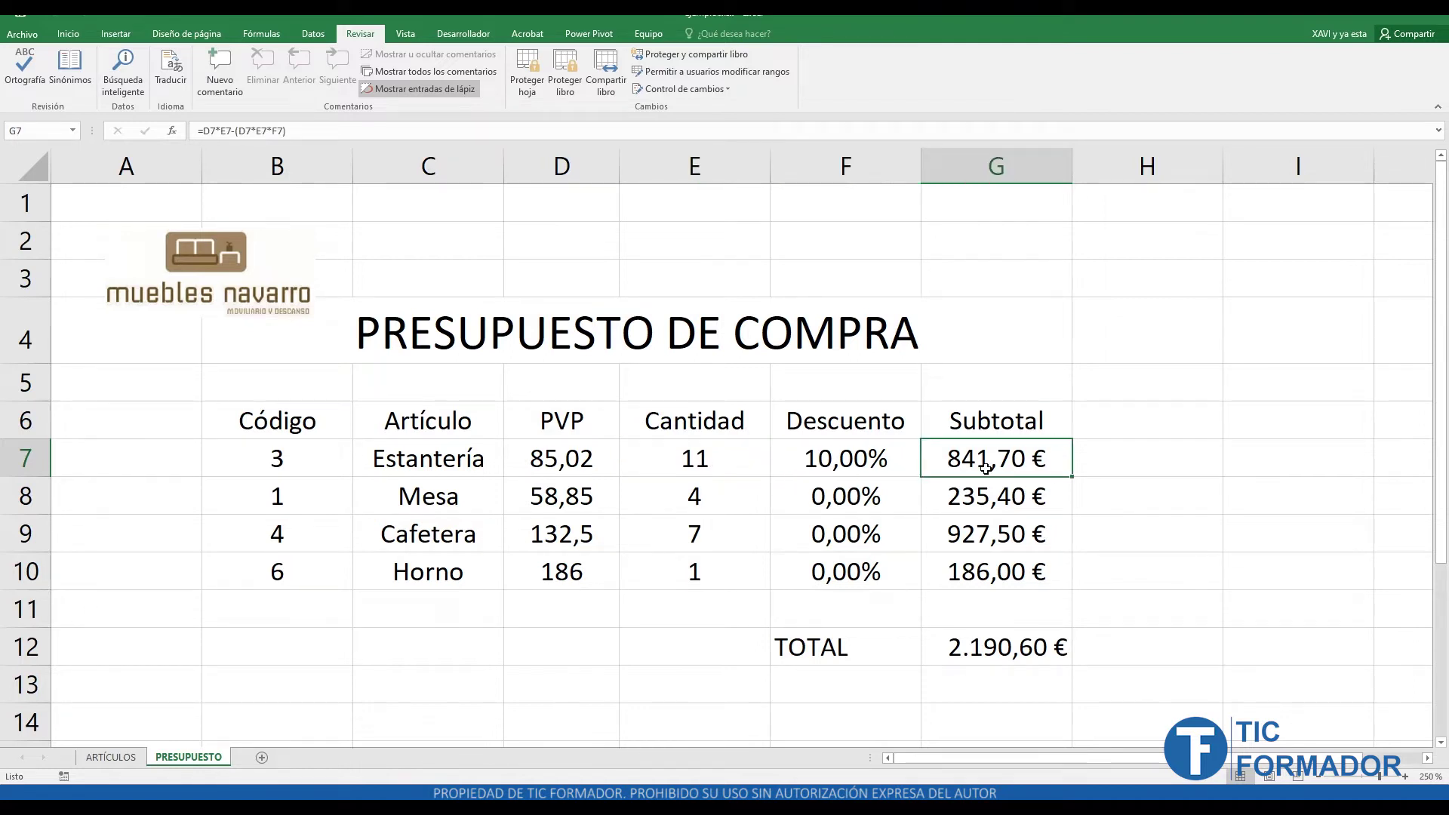
pyautogui.click(993, 661)
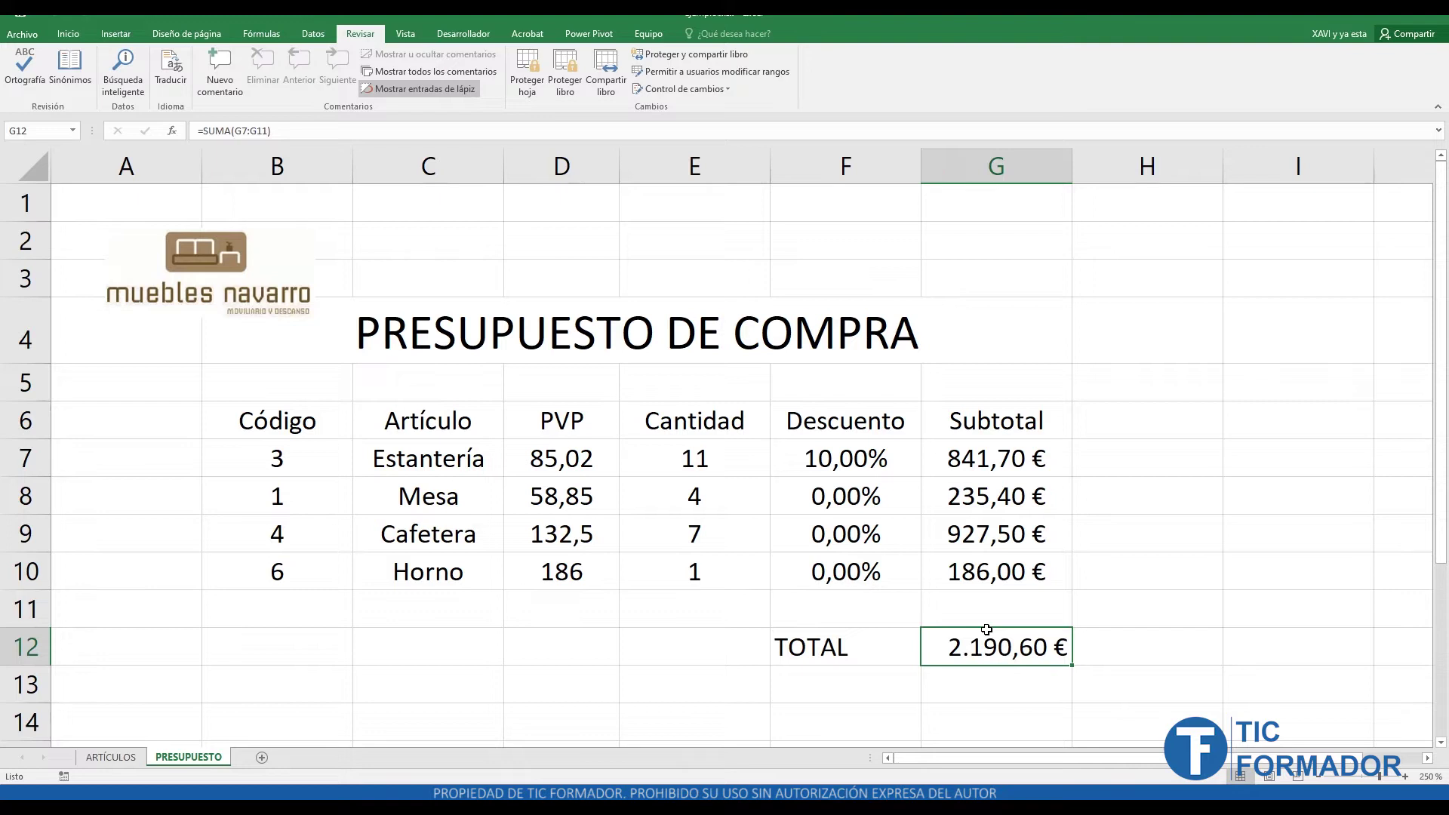
pyautogui.click(425, 462)
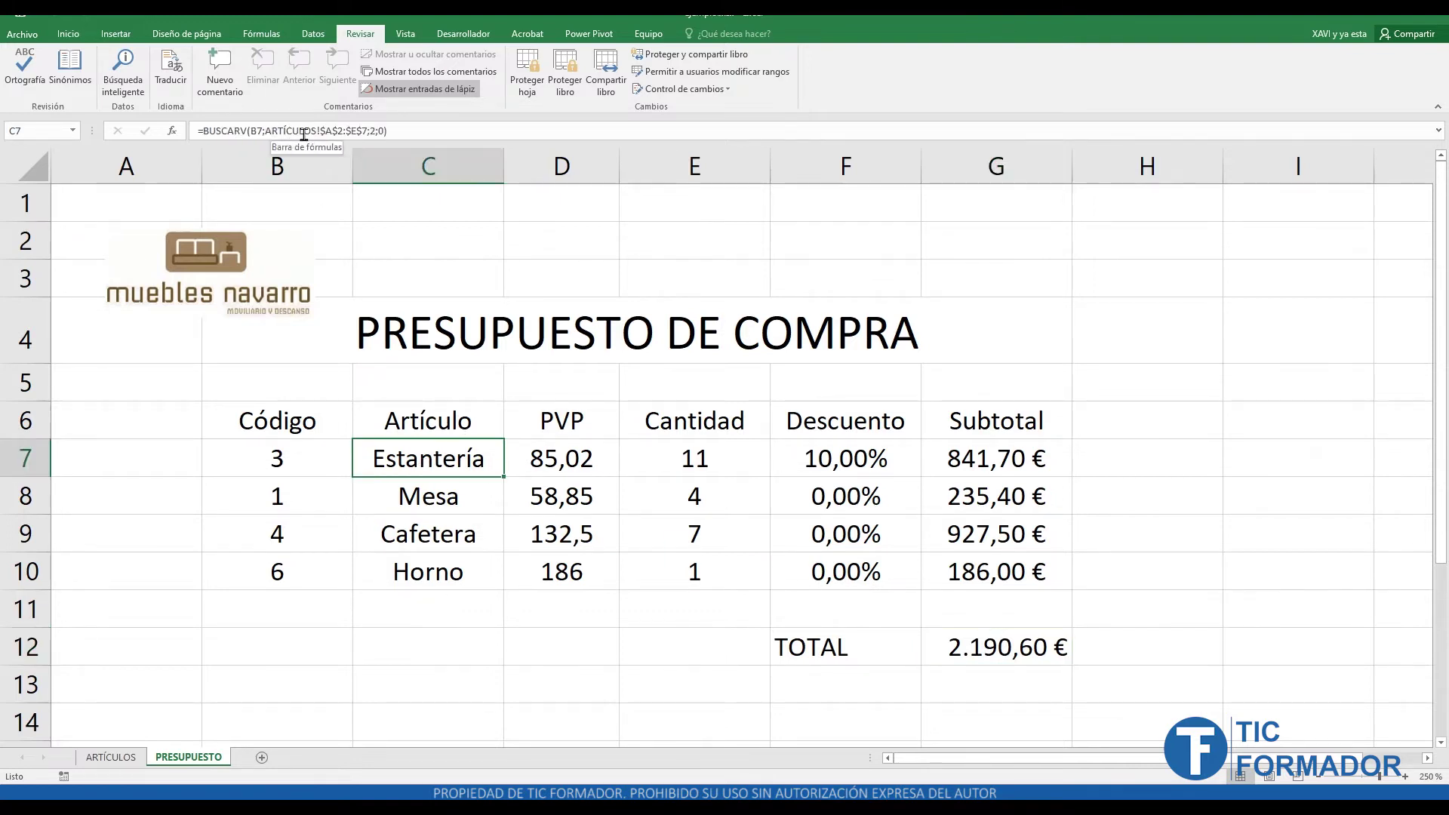
pyautogui.click(531, 445)
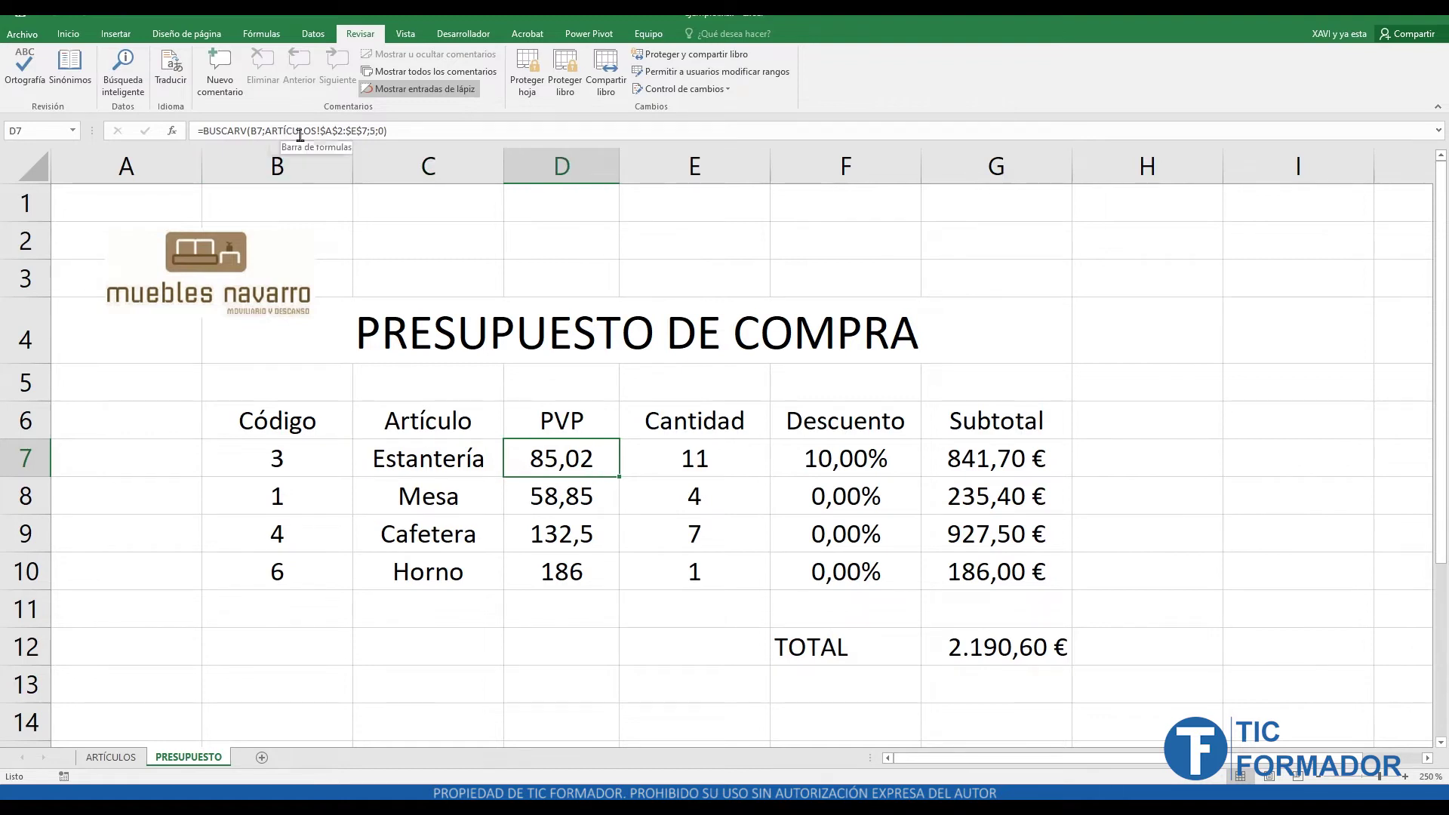
pyautogui.click(702, 456)
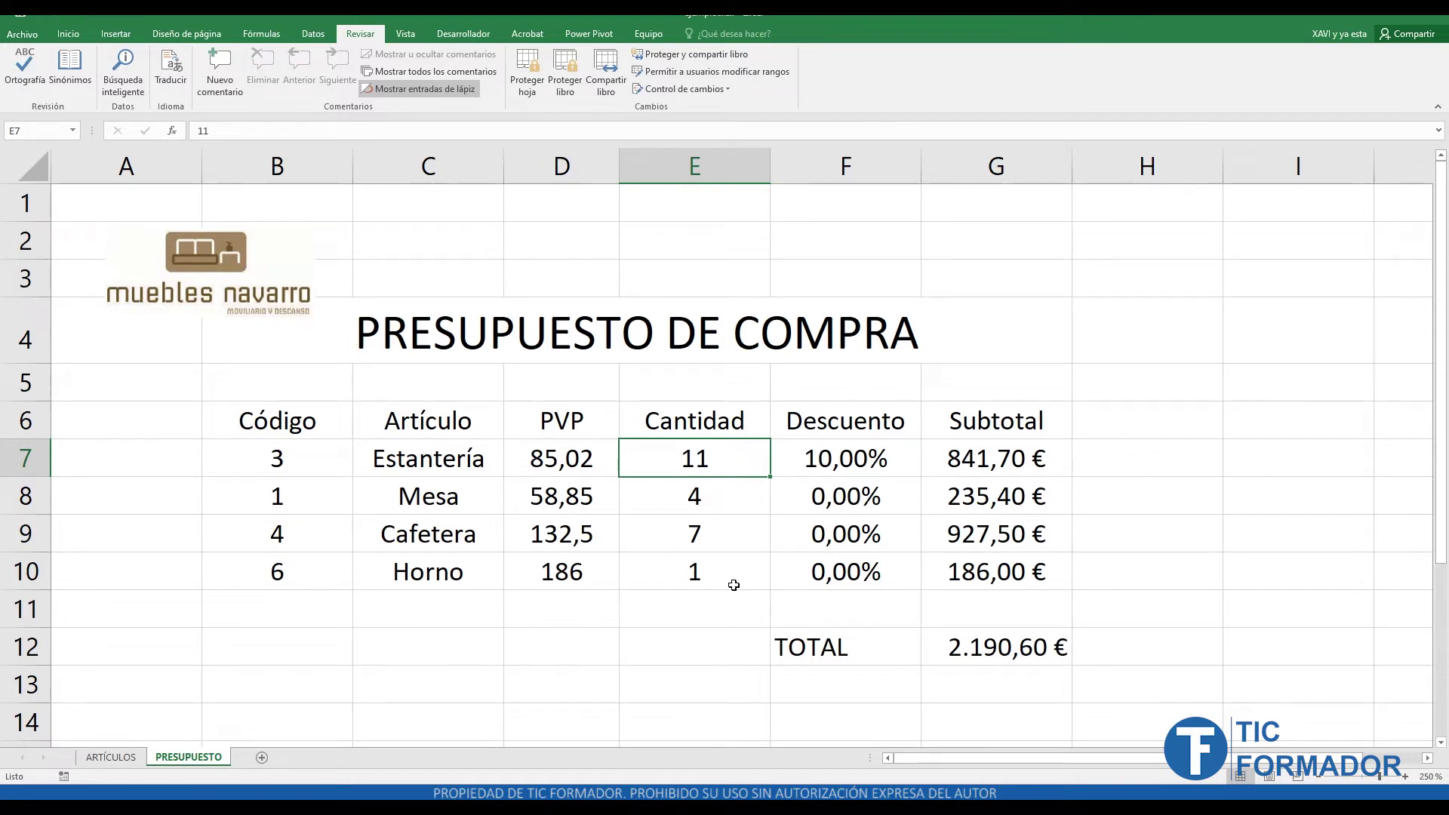
pyautogui.click(865, 463)
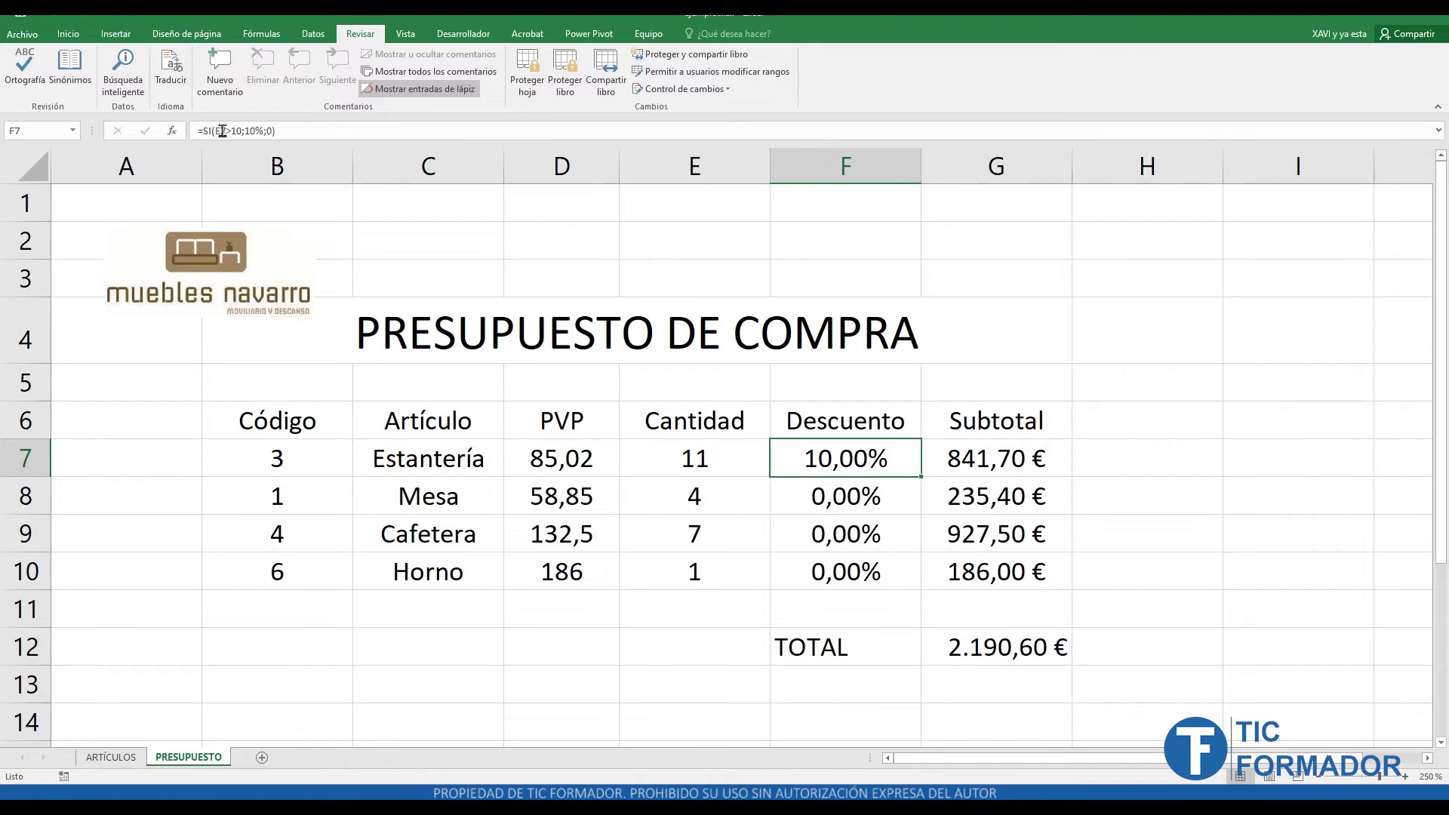
pyautogui.moveTo(213, 131); pyautogui.dragTo(274, 132)
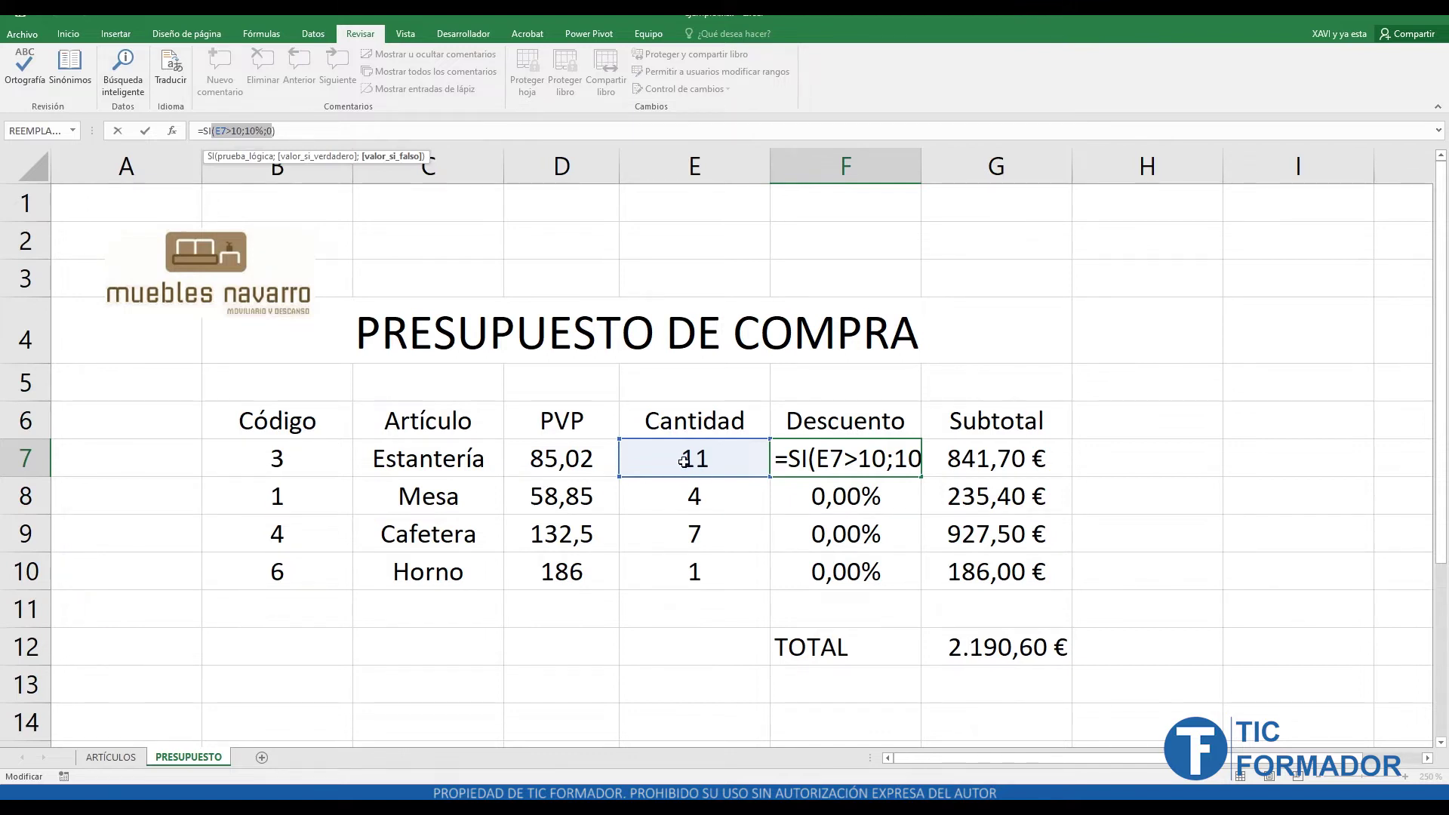
pyautogui.press('Escape')
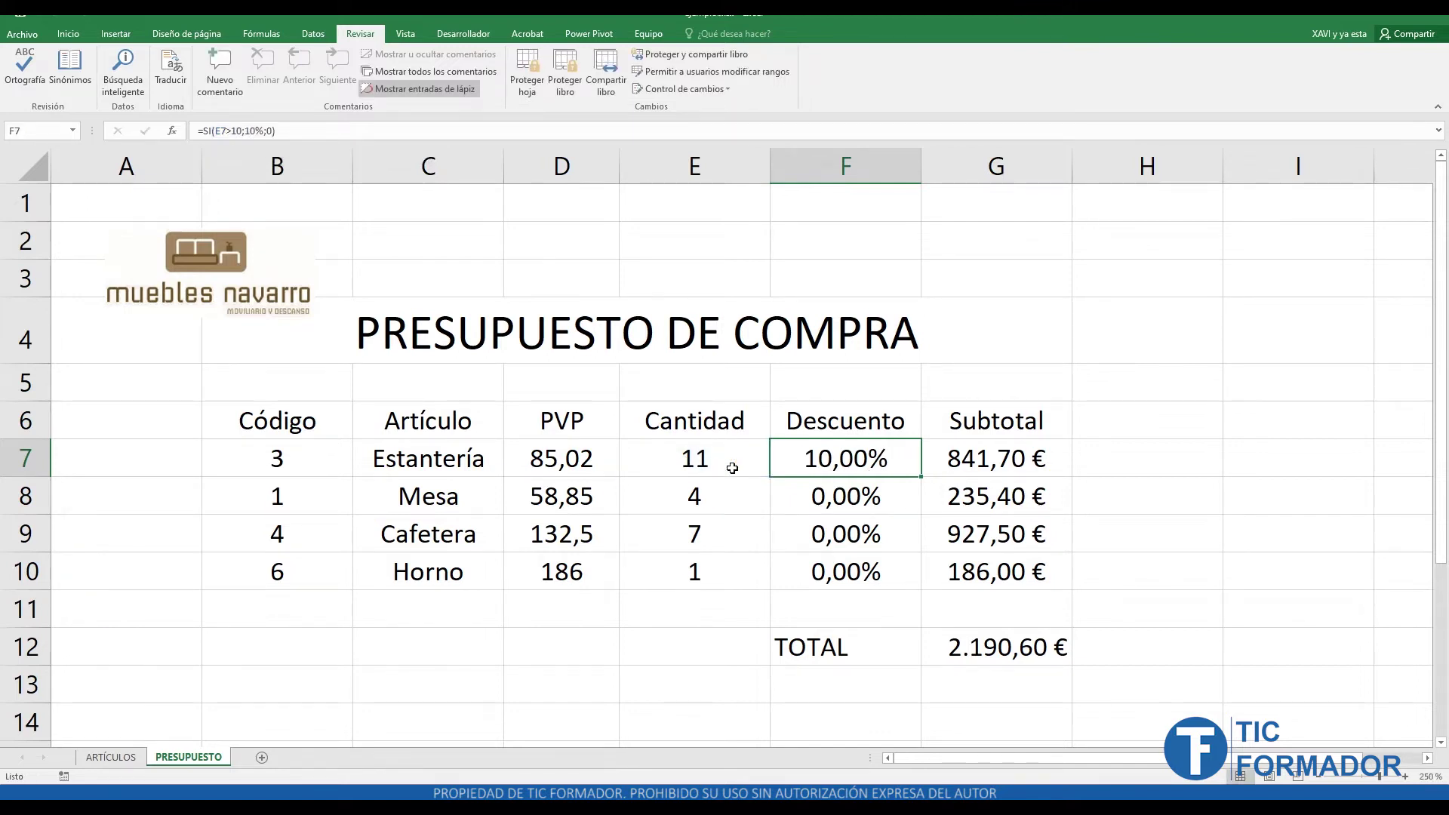
pyautogui.click(994, 462)
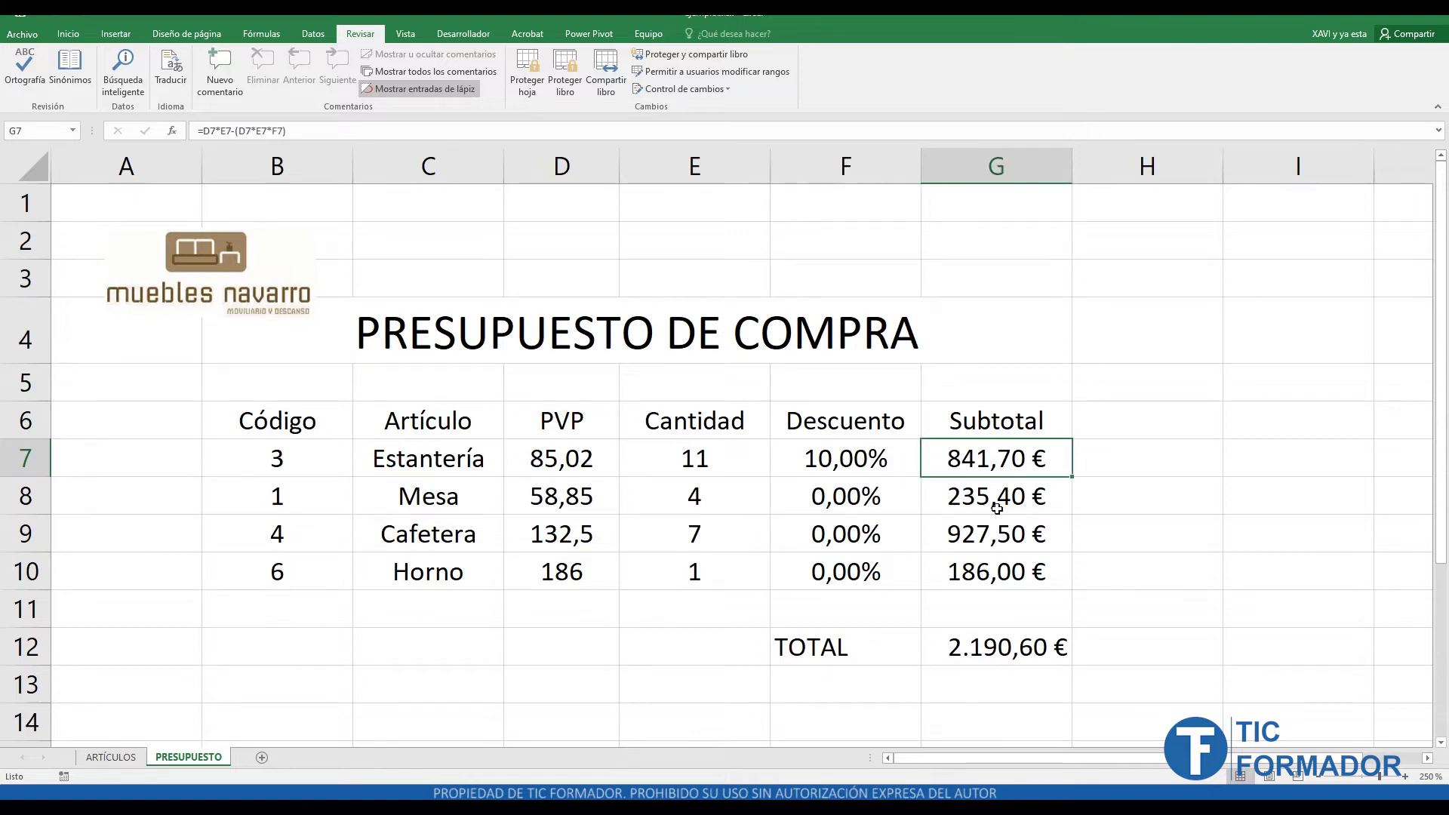
pyautogui.click(1014, 659)
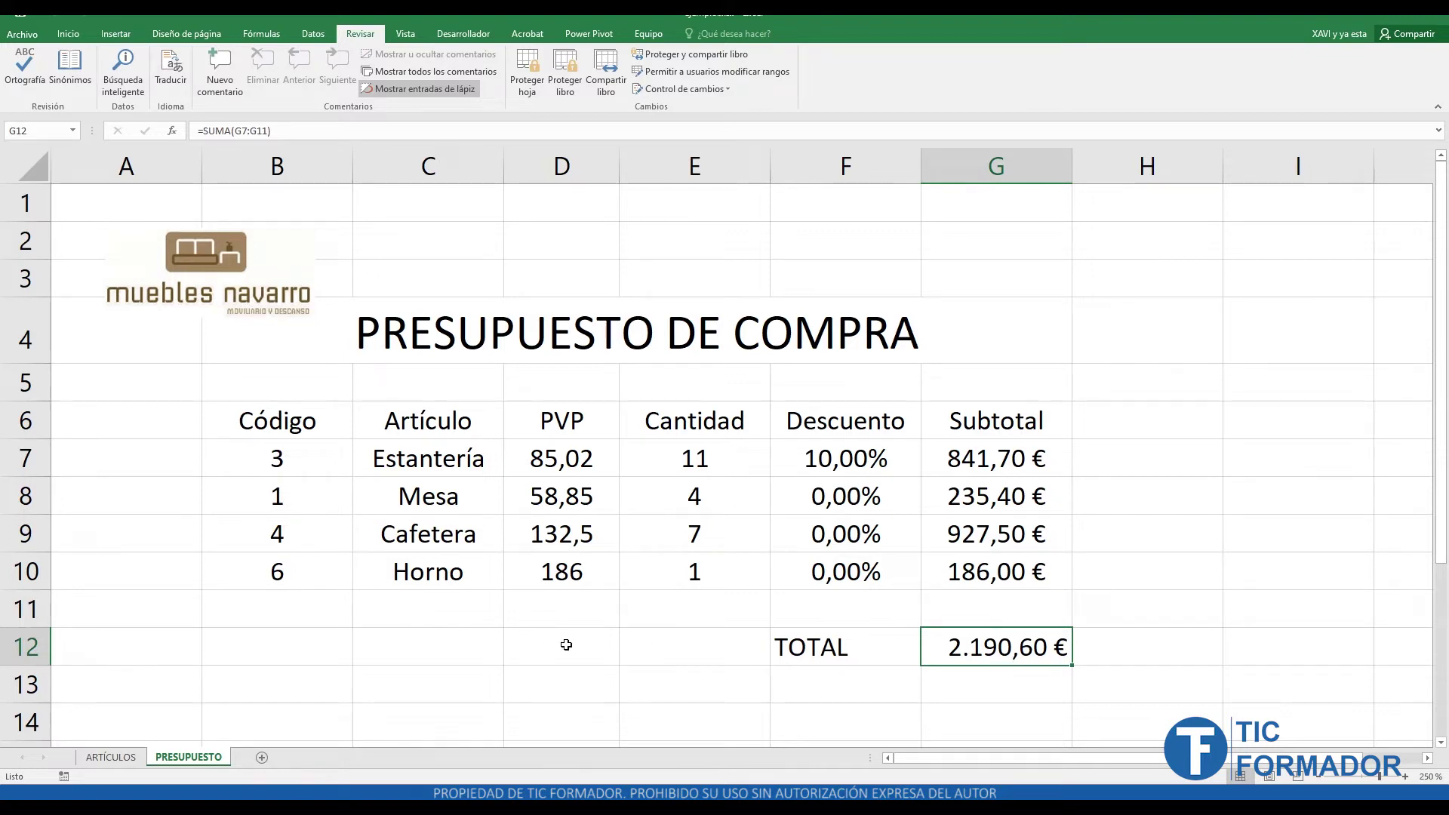
# - Protect the PRESUPUESTO sheet with no password and the default selection permissions
pyautogui.click(526, 96)
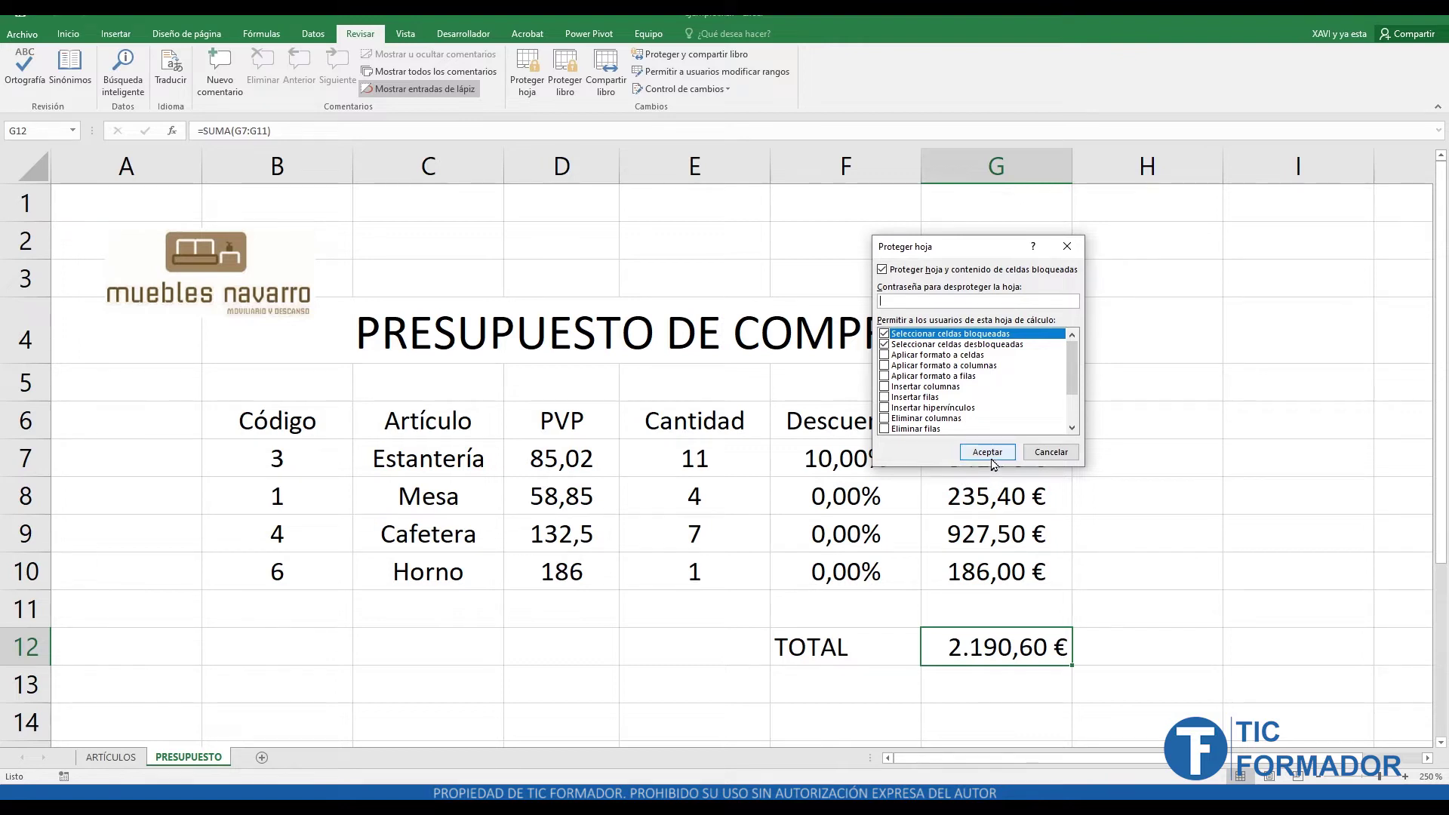
pyautogui.click(987, 453)
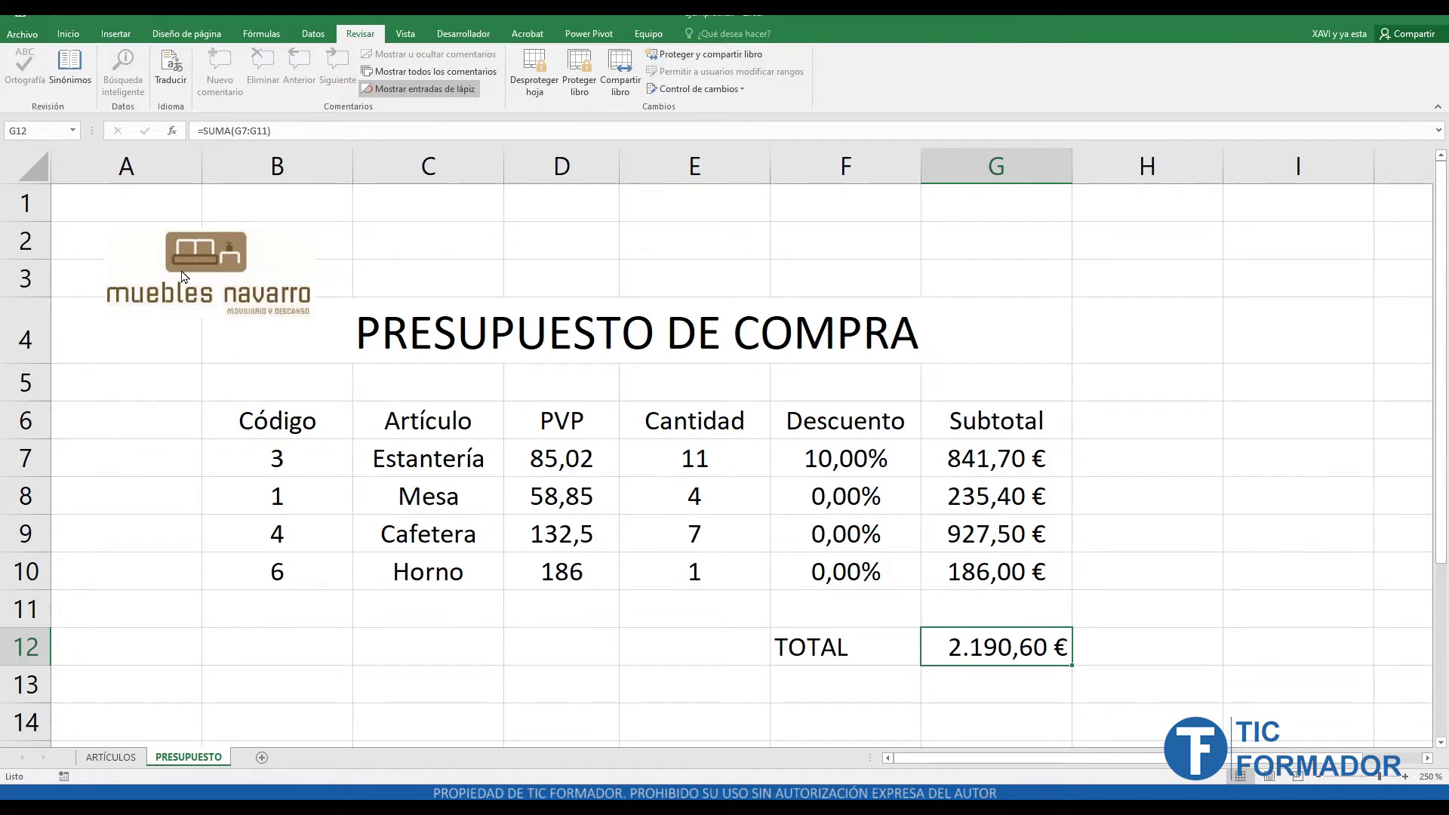
# - Select ranges on the protected sheet, including the quantity cells E7 to E10
pyautogui.moveTo(71, 201); pyautogui.dragTo(301, 337)
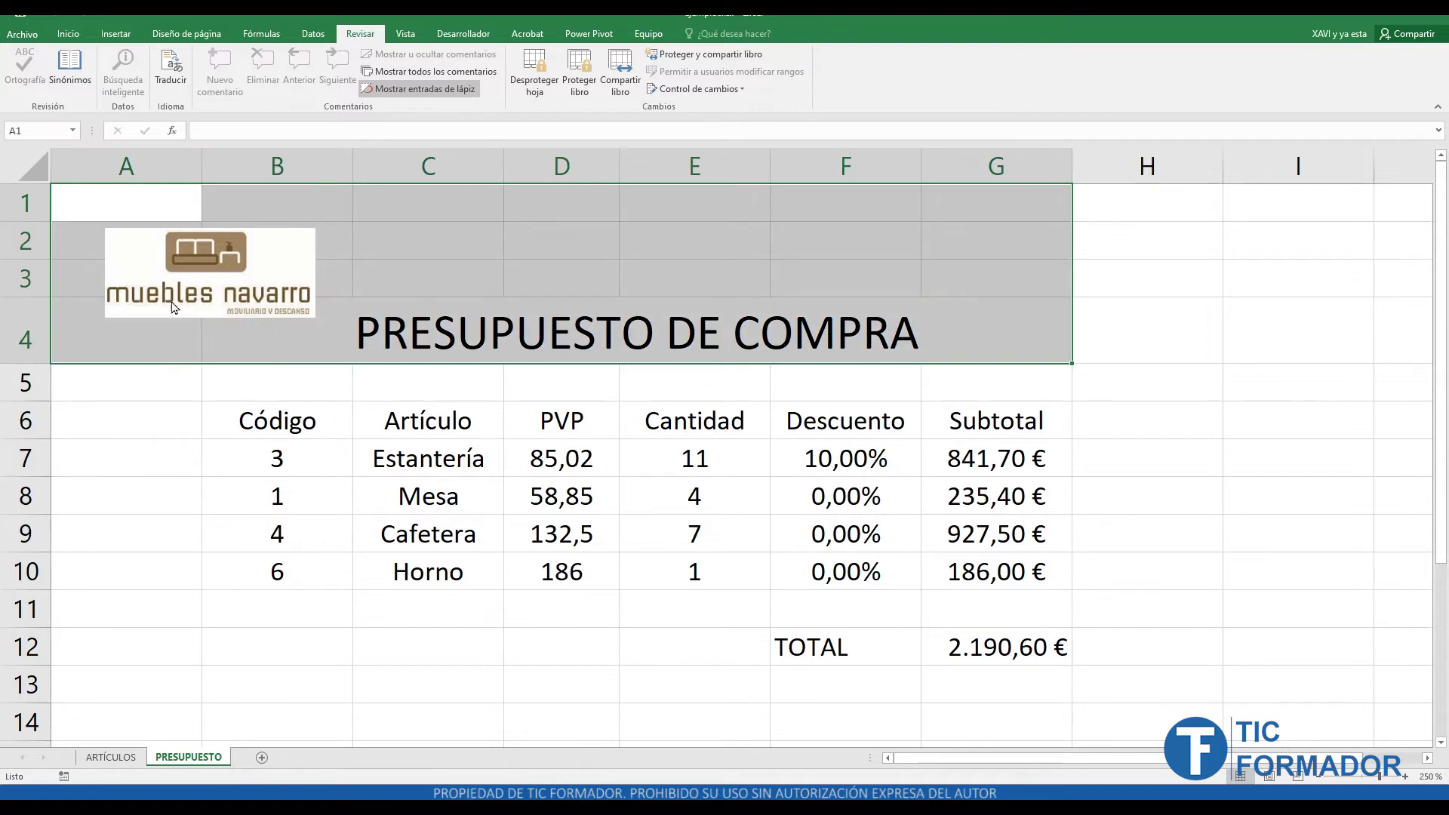
pyautogui.moveTo(181, 389); pyautogui.dragTo(167, 270)
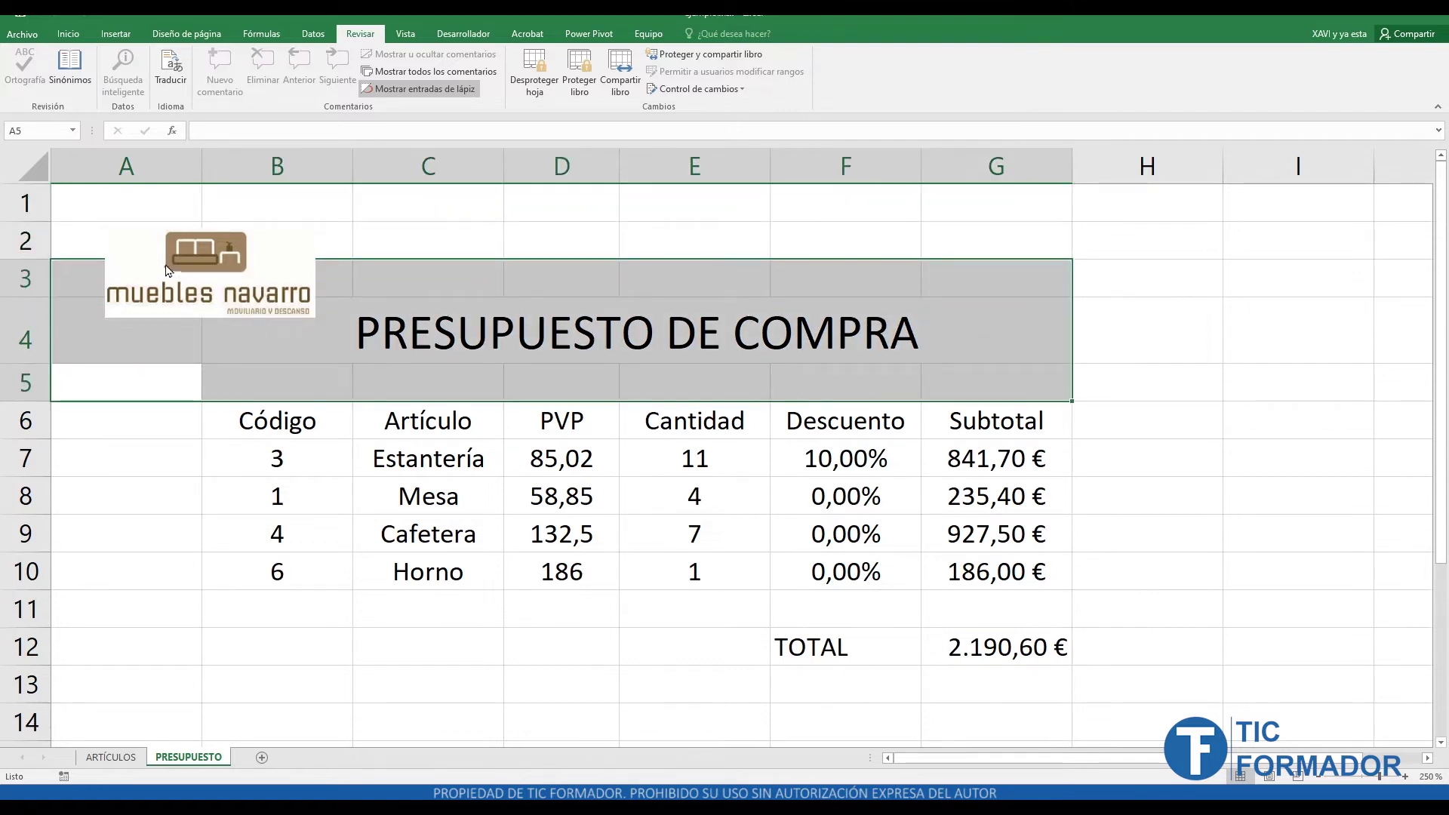
pyautogui.moveTo(87, 203); pyautogui.dragTo(202, 279)
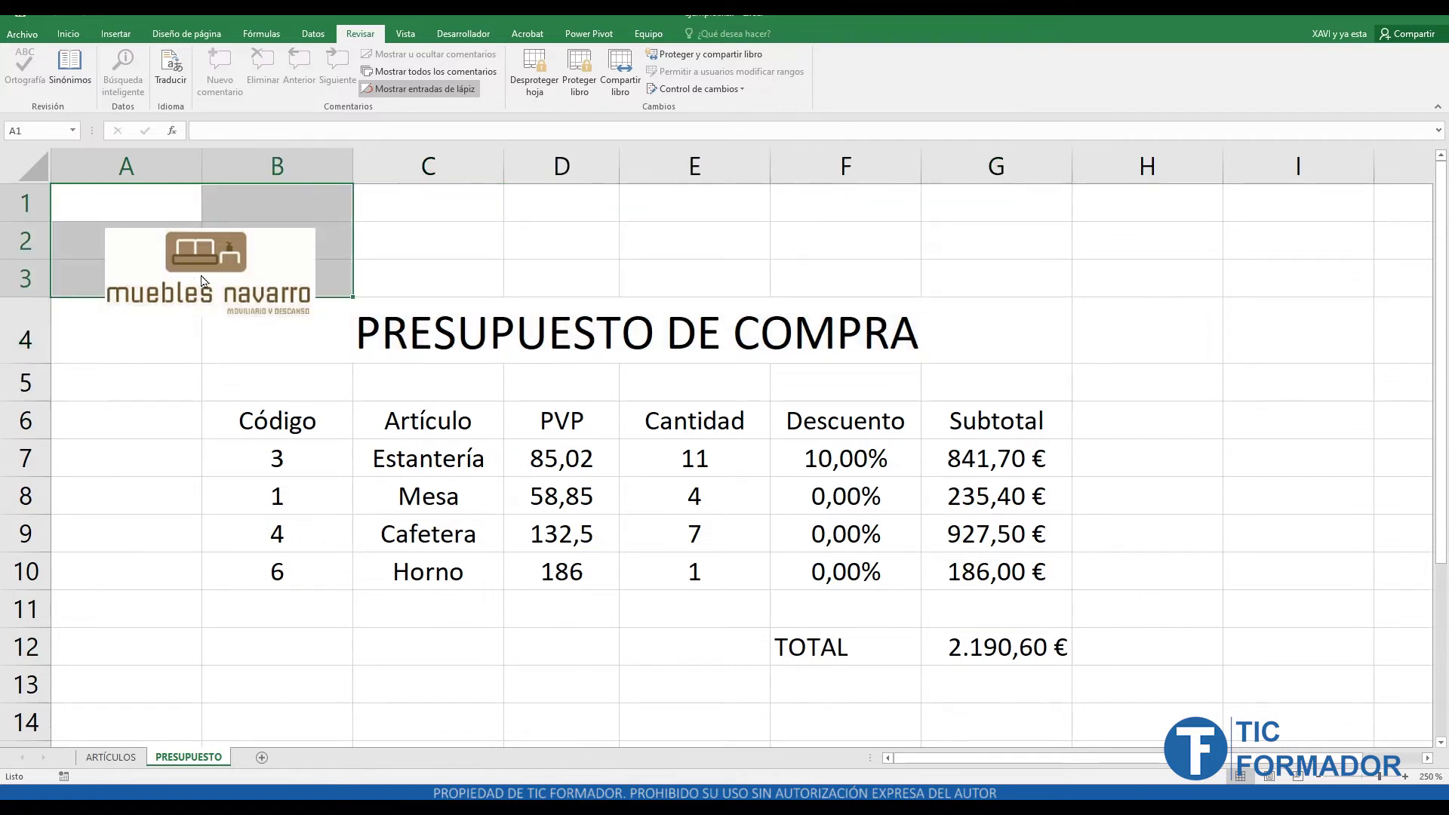
pyautogui.click(196, 362)
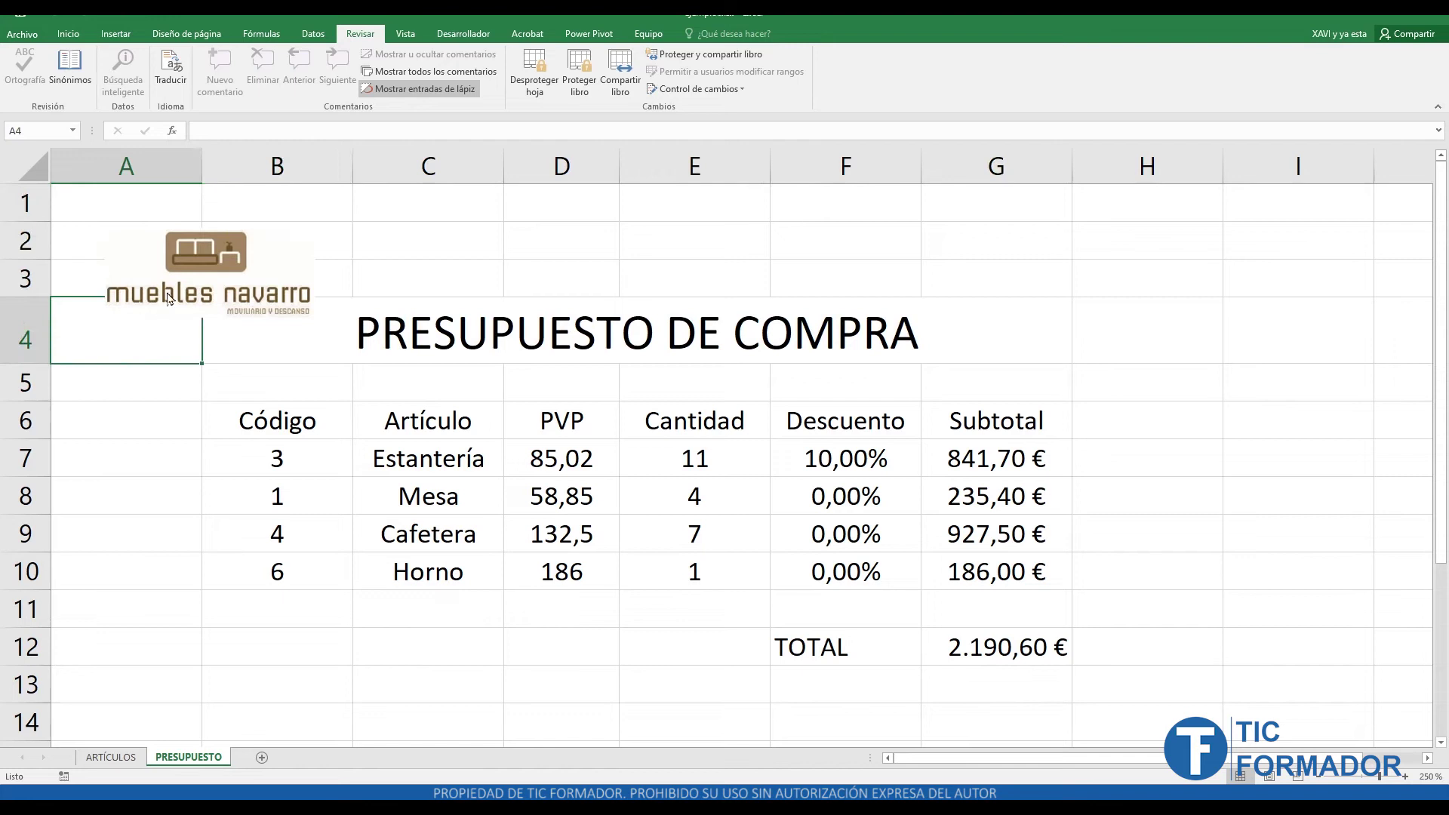
pyautogui.click(389, 271)
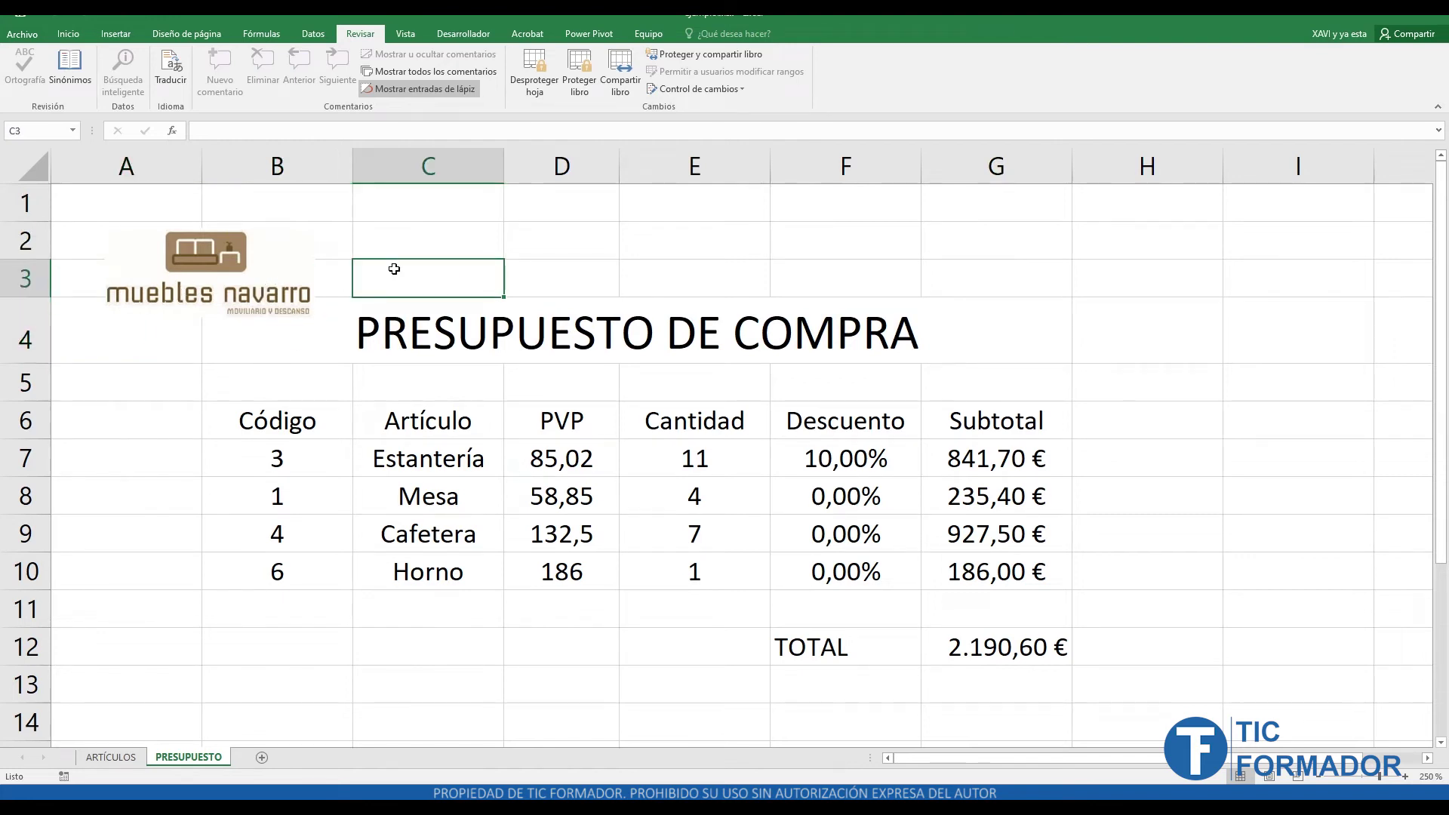
pyautogui.click(705, 451)
pyautogui.click(713, 503)
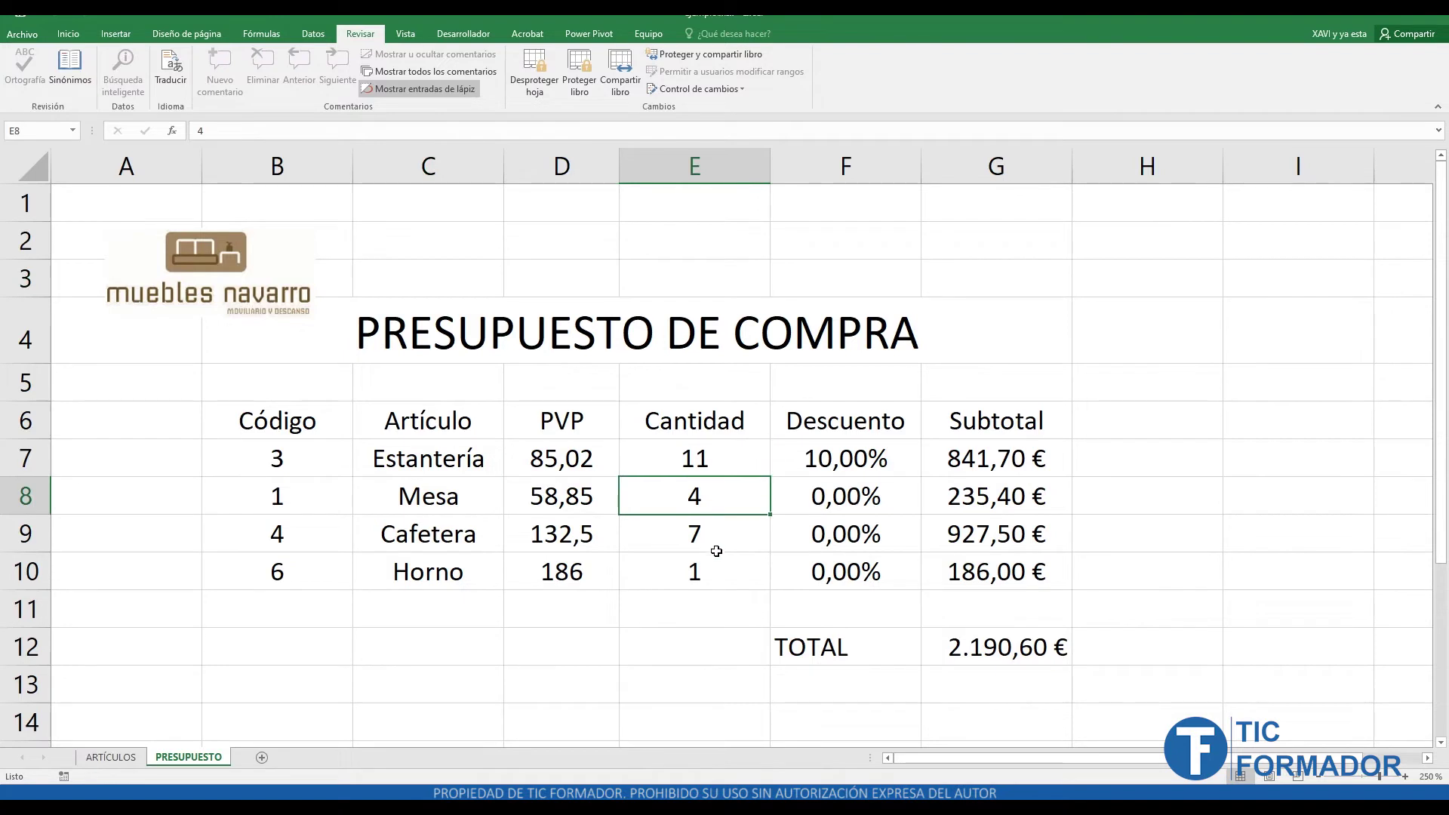
pyautogui.click(716, 550)
pyautogui.click(712, 580)
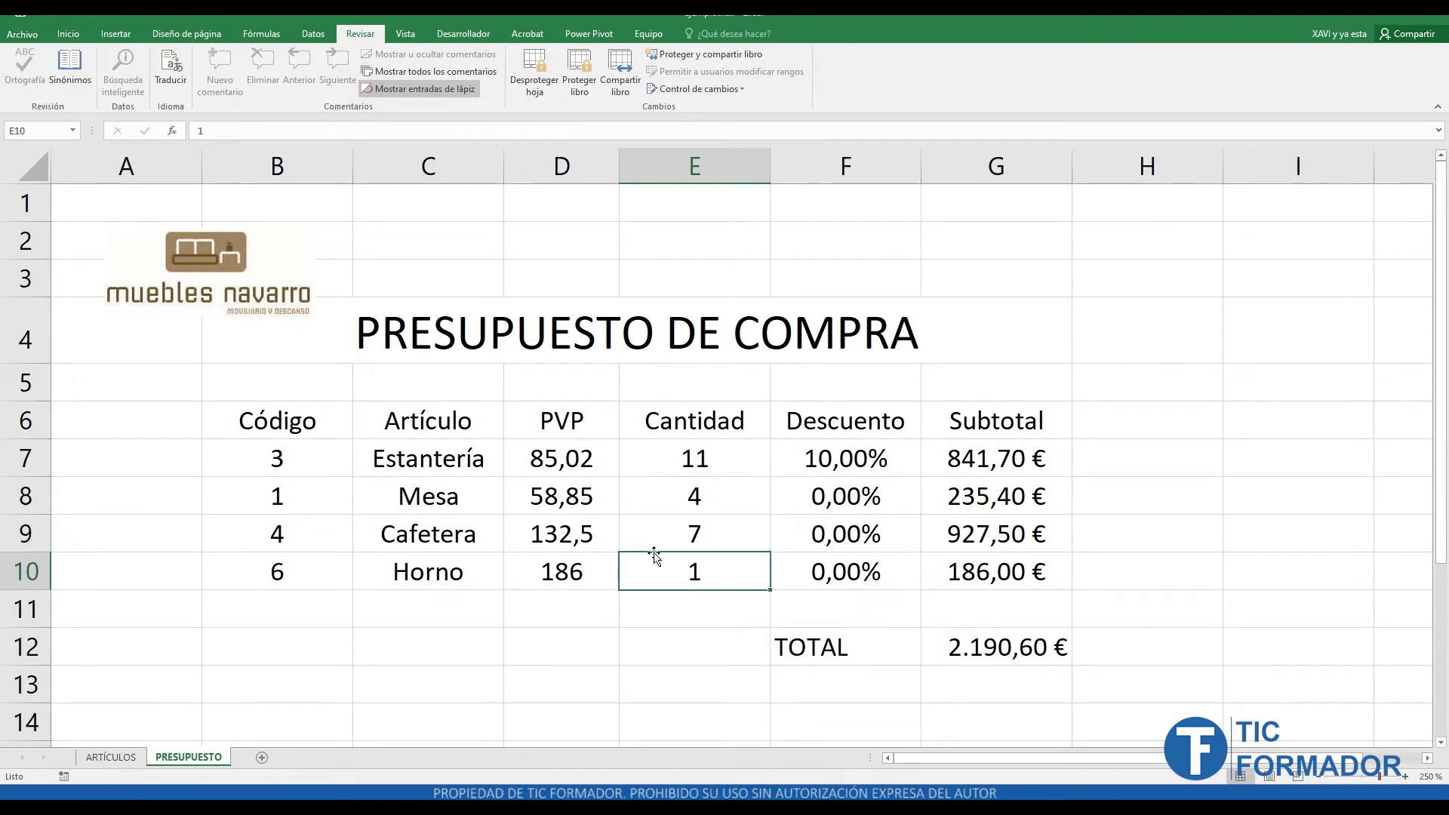
# - Attempt to edit E10, accept the protected-sheet warning, and unprotect the sheet
pyautogui.doubleClick(711, 570)
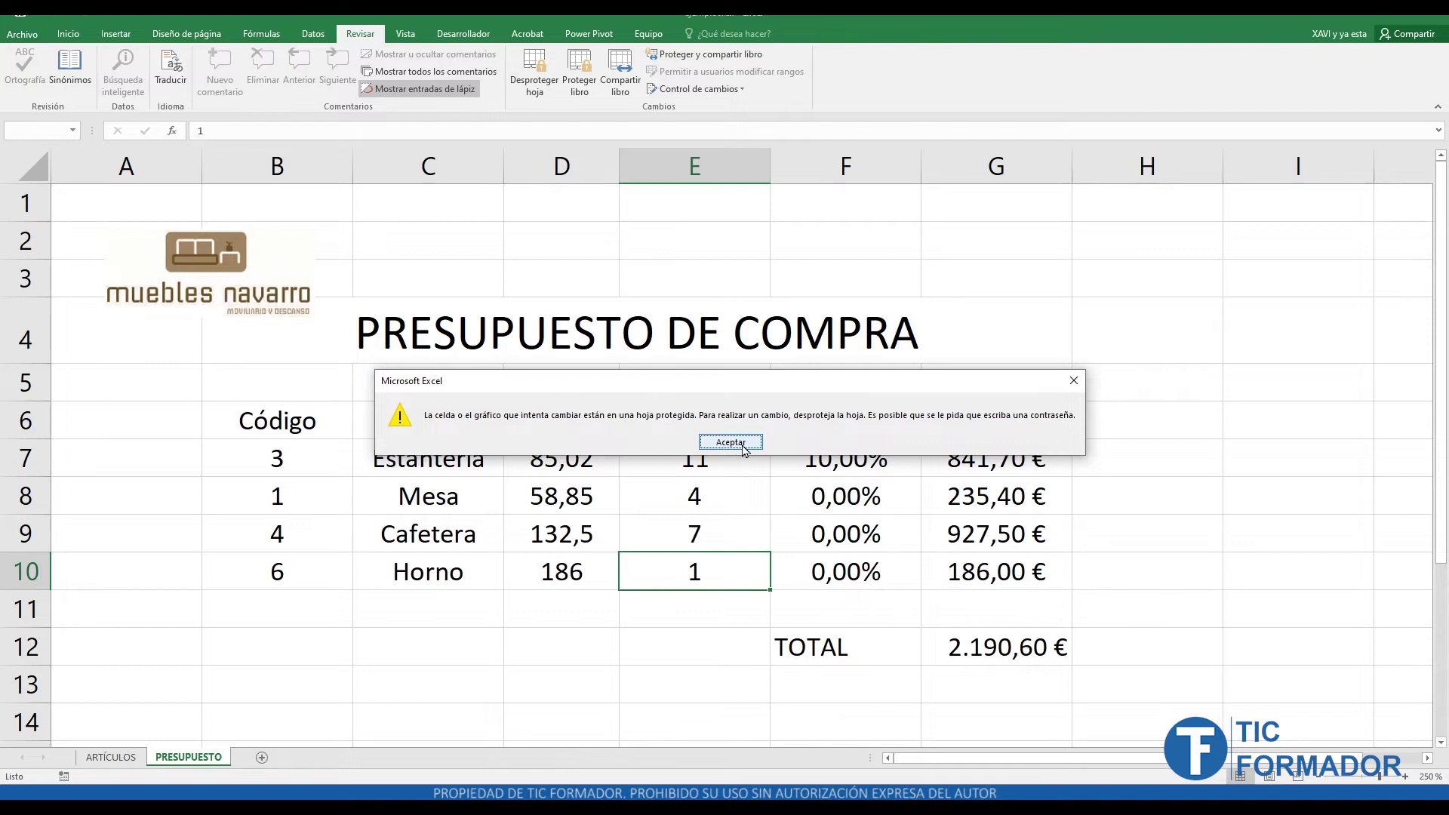
pyautogui.click(730, 443)
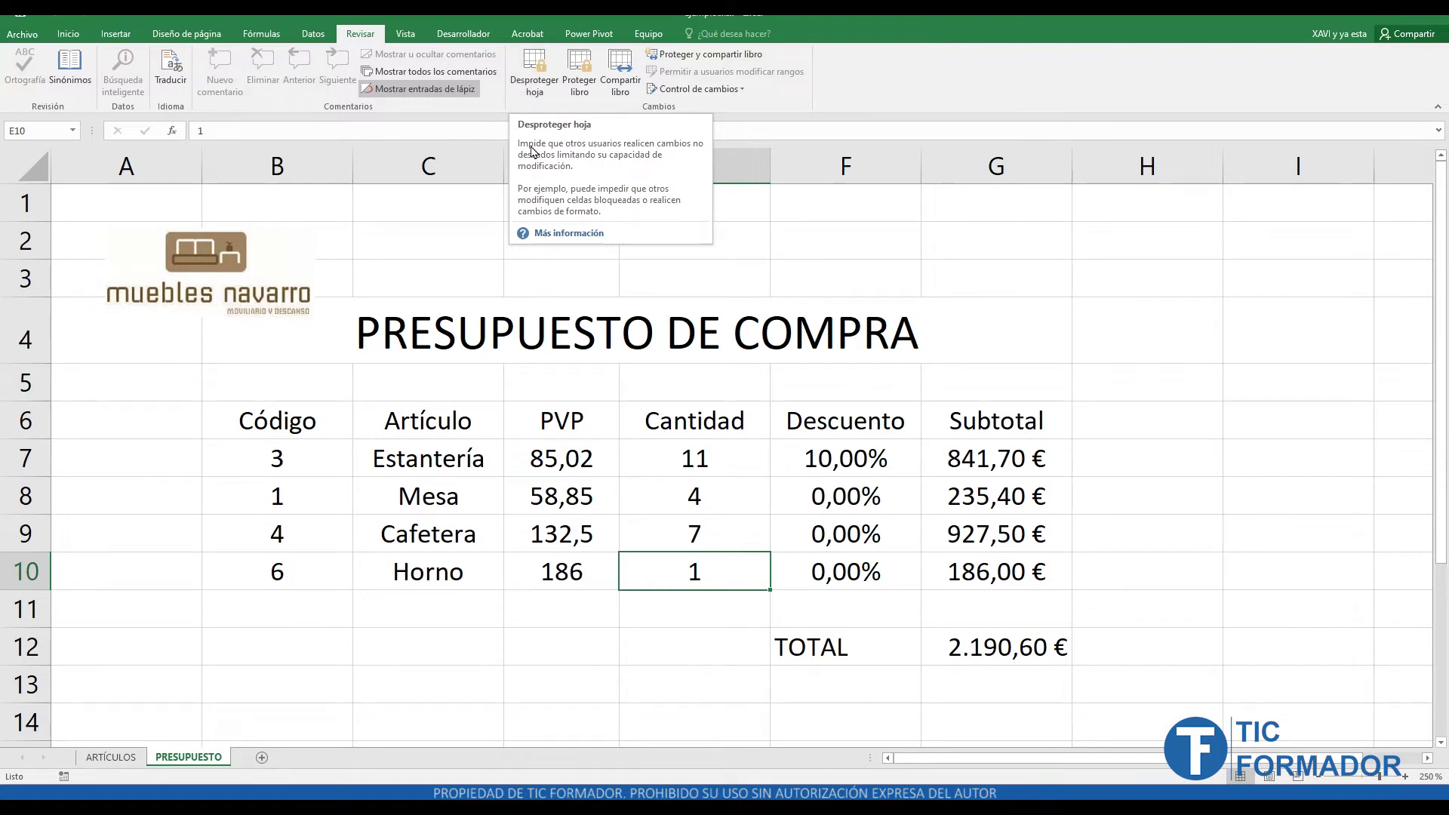
pyautogui.click(534, 95)
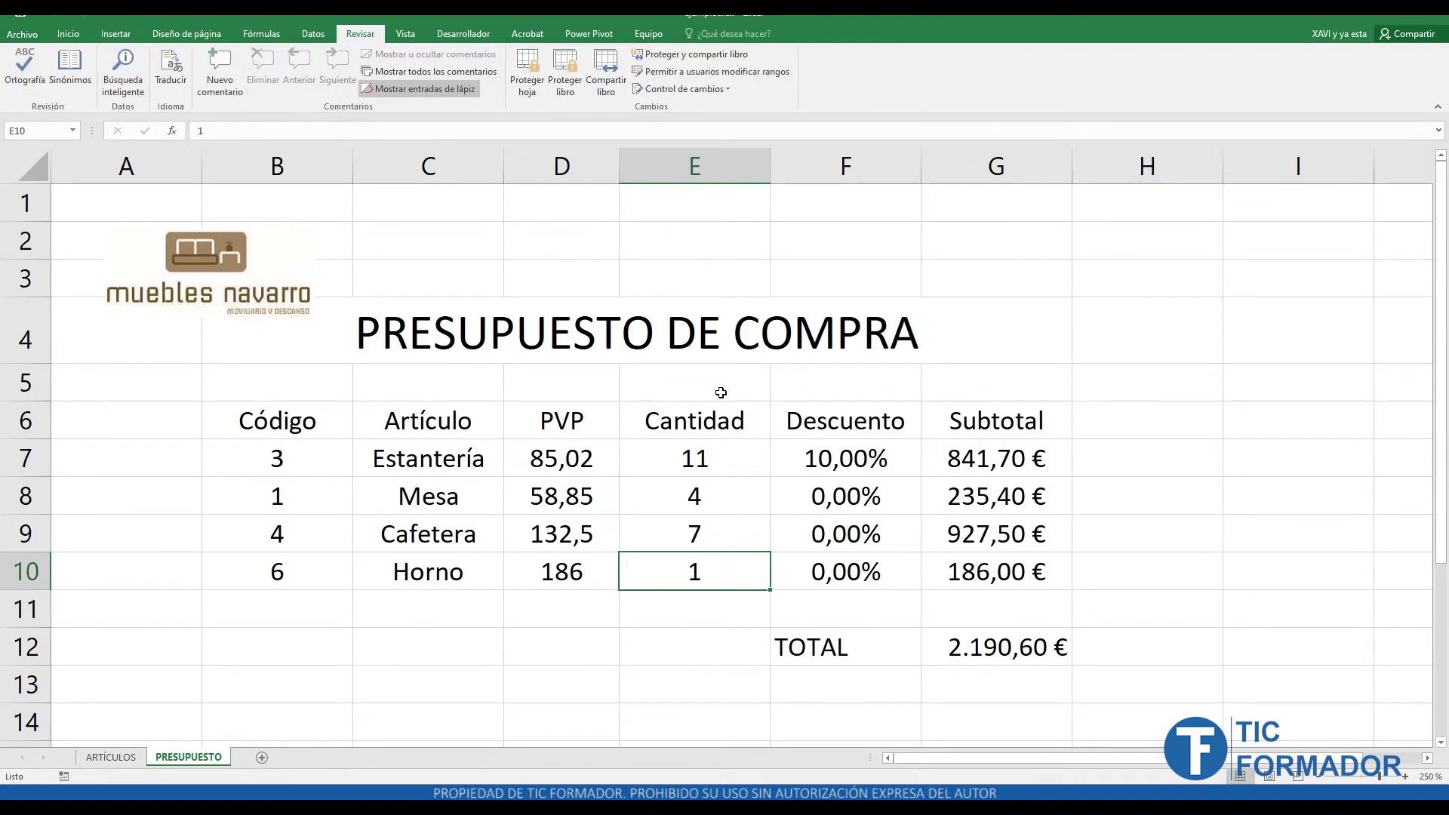
# - Change the Estantería quantity in E7 to 5, then restore it to 11
pyautogui.click(184, 245)
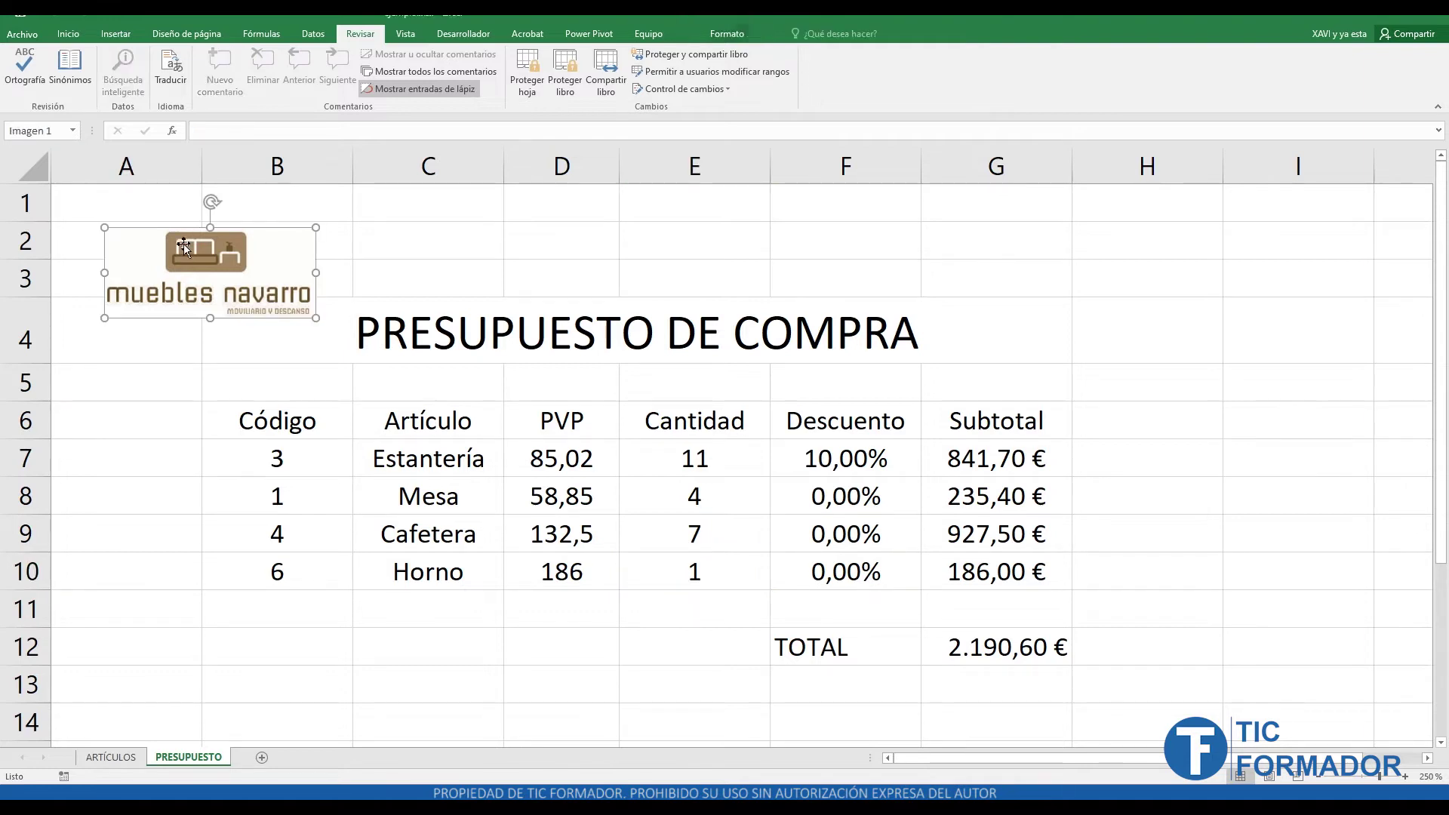
pyautogui.click(707, 463)
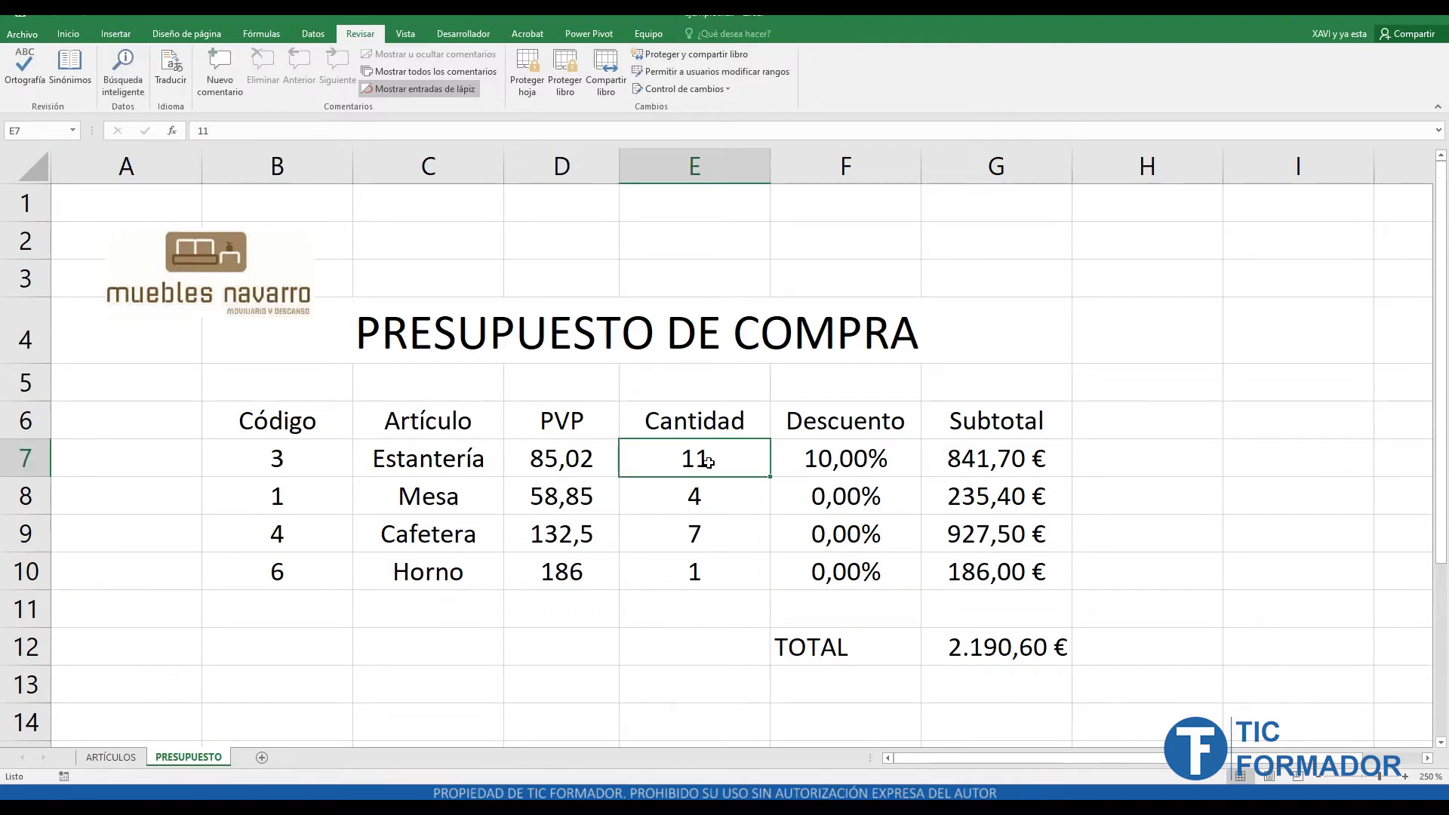
pyautogui.write('5')
pyautogui.press('Return')
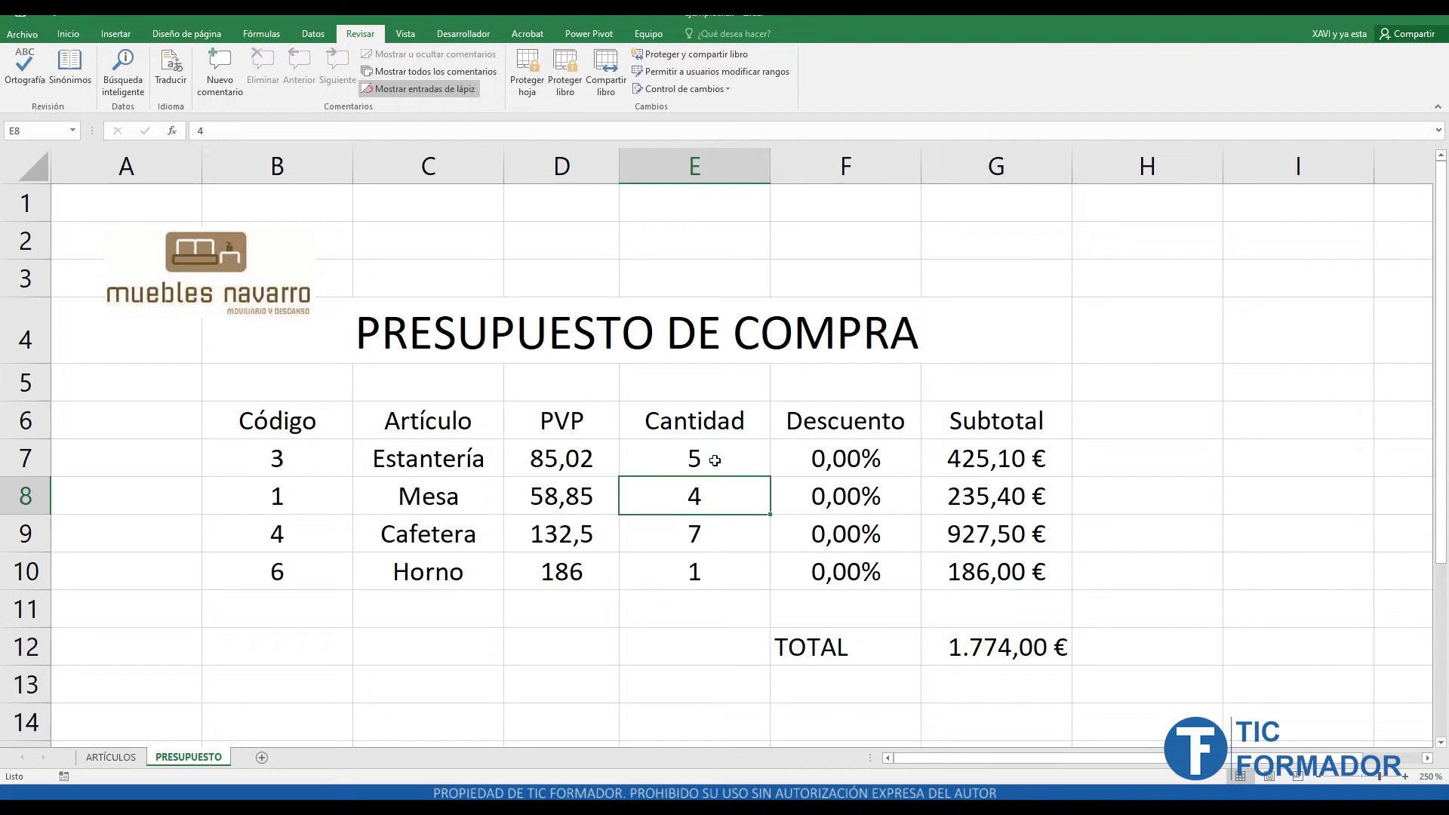
pyautogui.click(715, 460)
pyautogui.write('11')
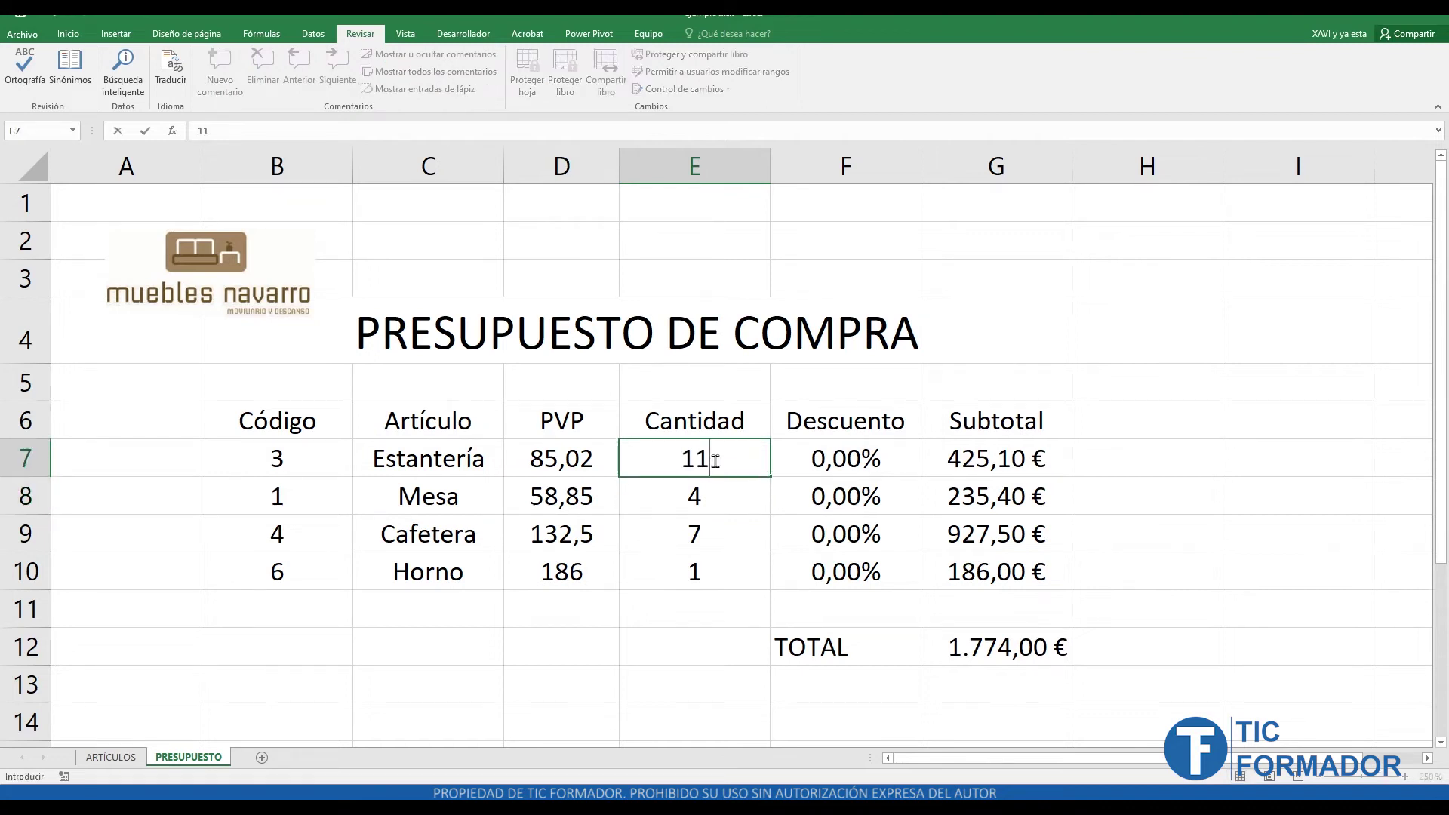
pyautogui.press('Return')
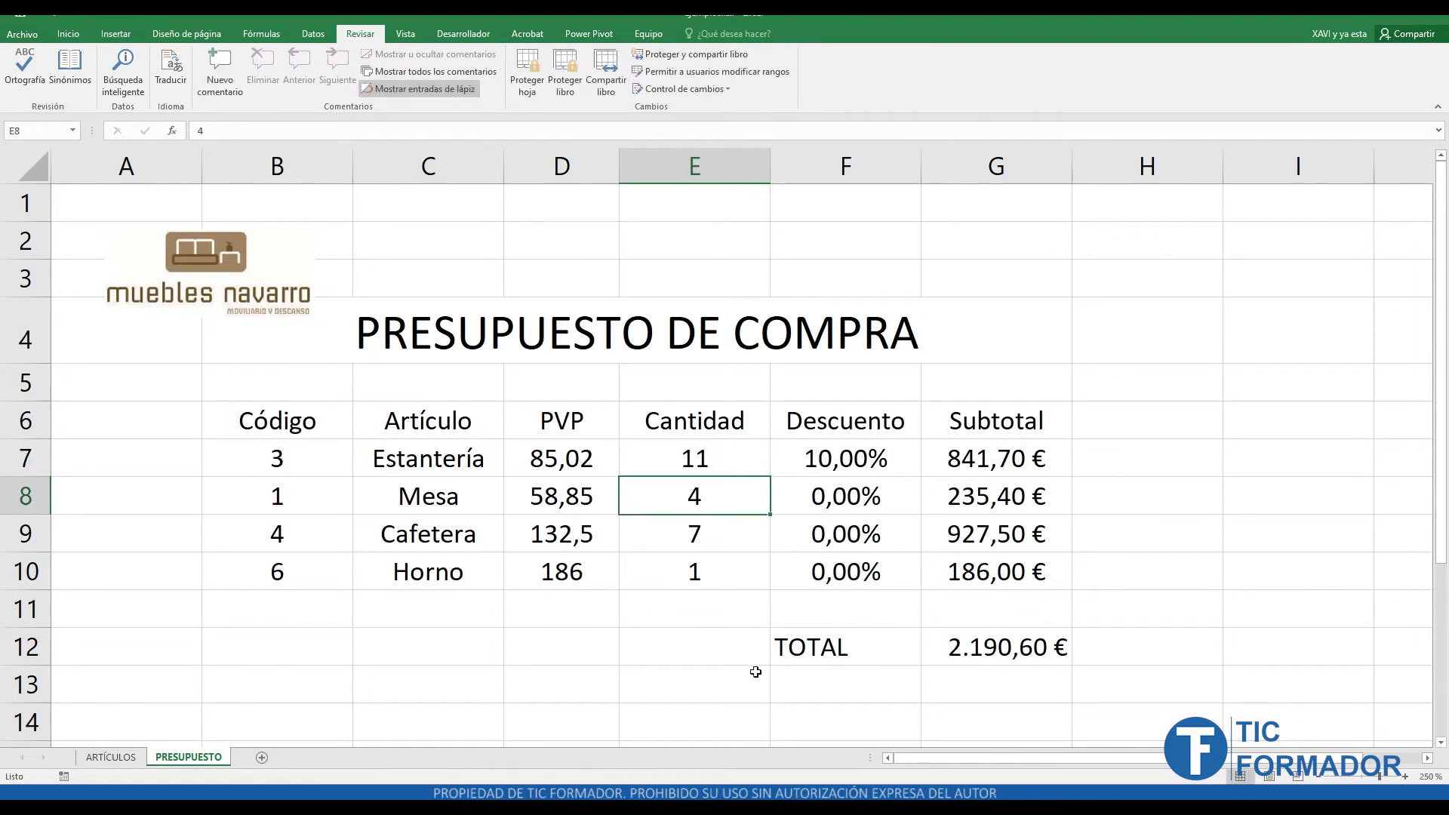
pyautogui.click(722, 674)
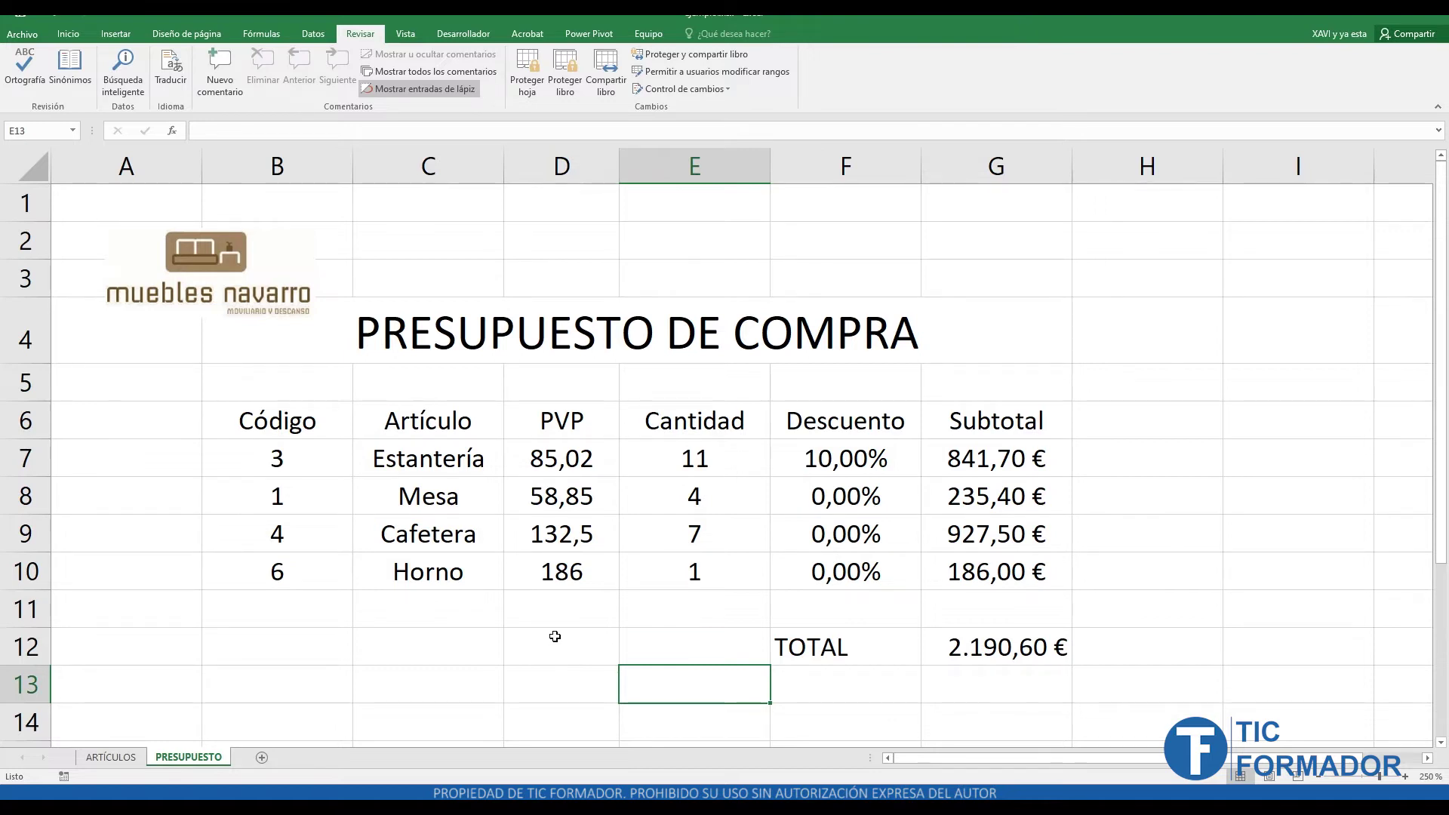
# - Review the Código values 3, 1, 4, 6 and the Artículo lookup formulas in C7 and C8
pyautogui.click(275, 424)
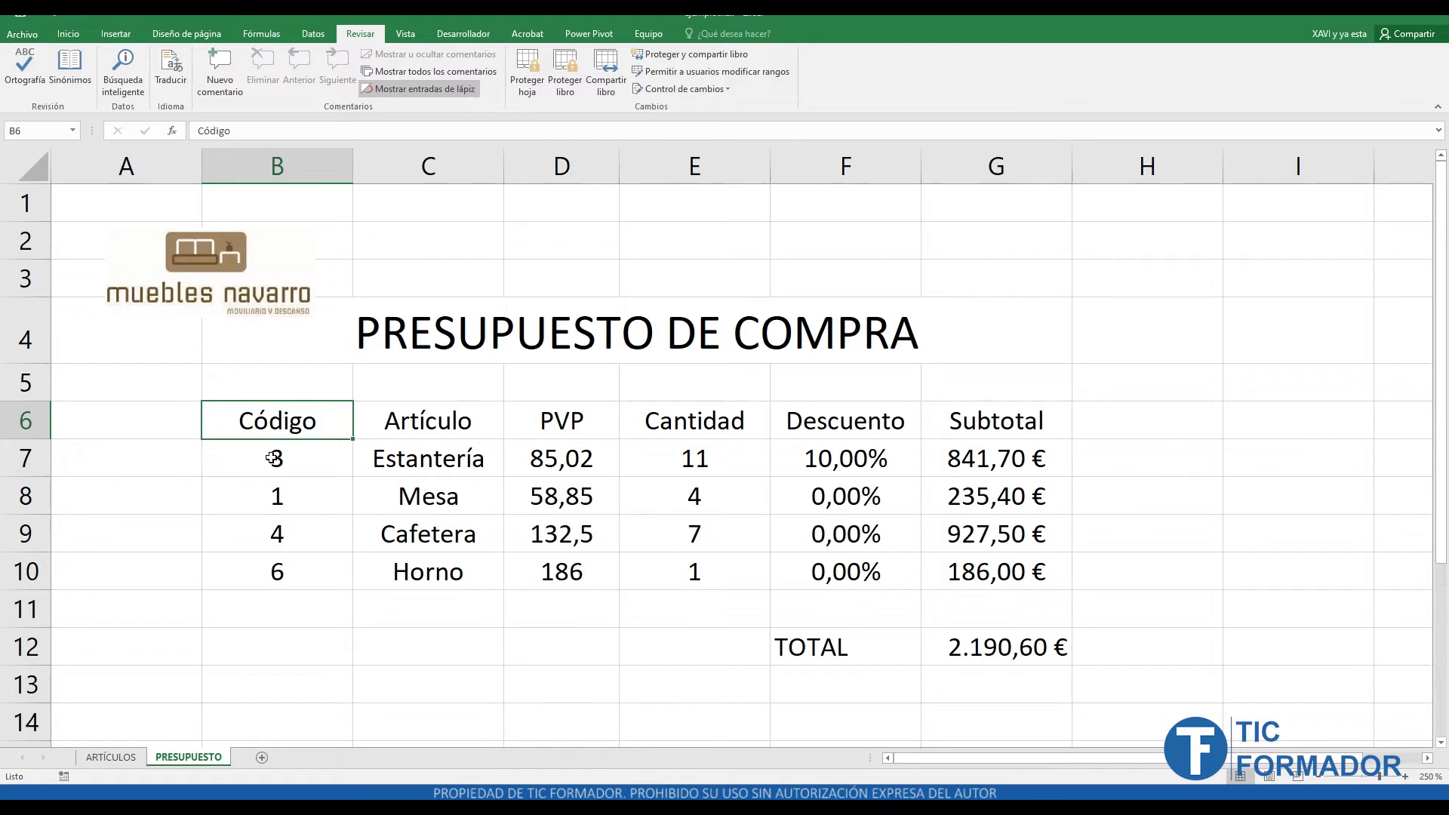
pyautogui.click(299, 461)
pyautogui.click(311, 495)
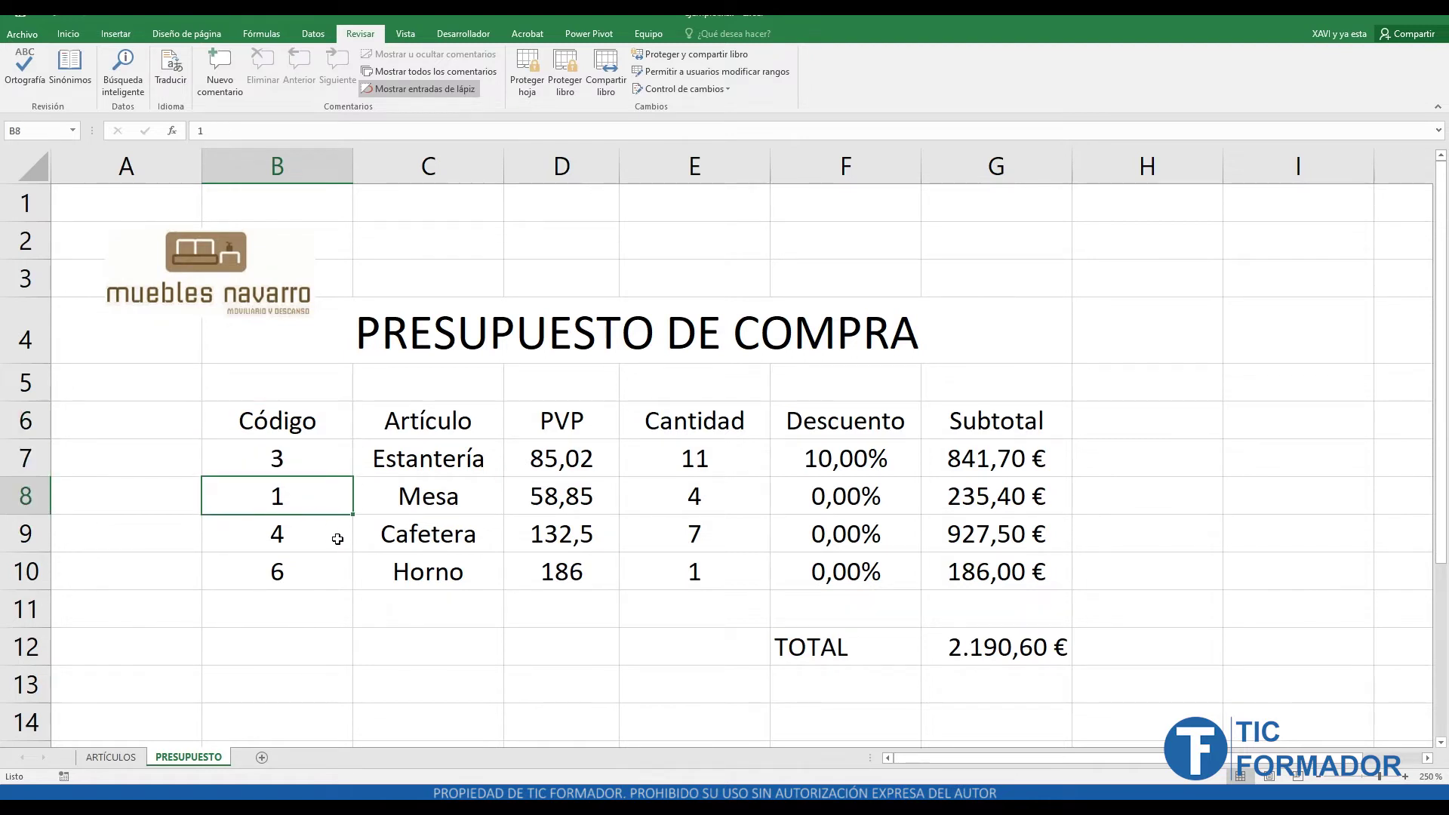
pyautogui.click(337, 539)
pyautogui.click(317, 573)
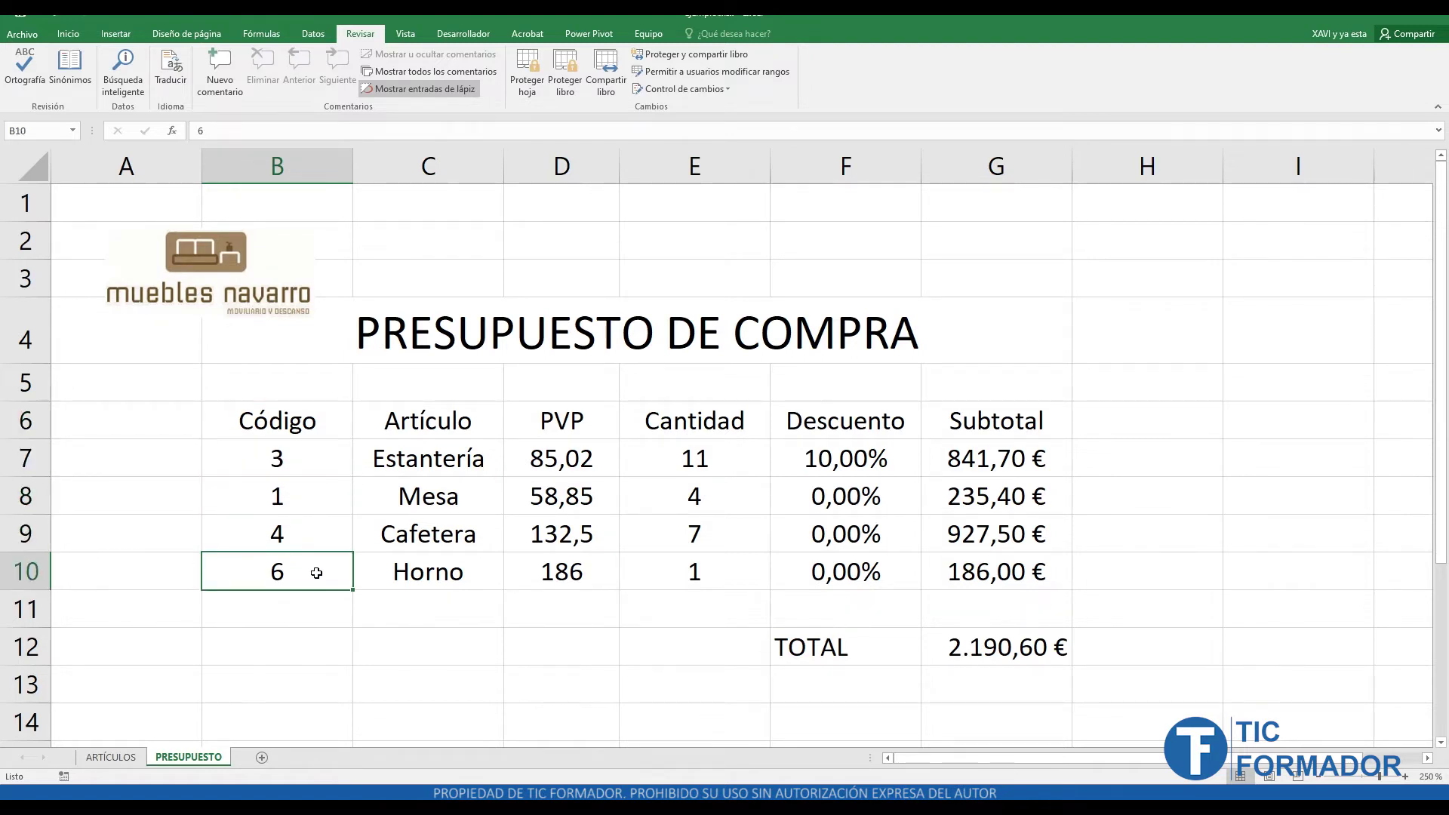
pyautogui.click(410, 429)
pyautogui.click(415, 466)
pyautogui.click(440, 498)
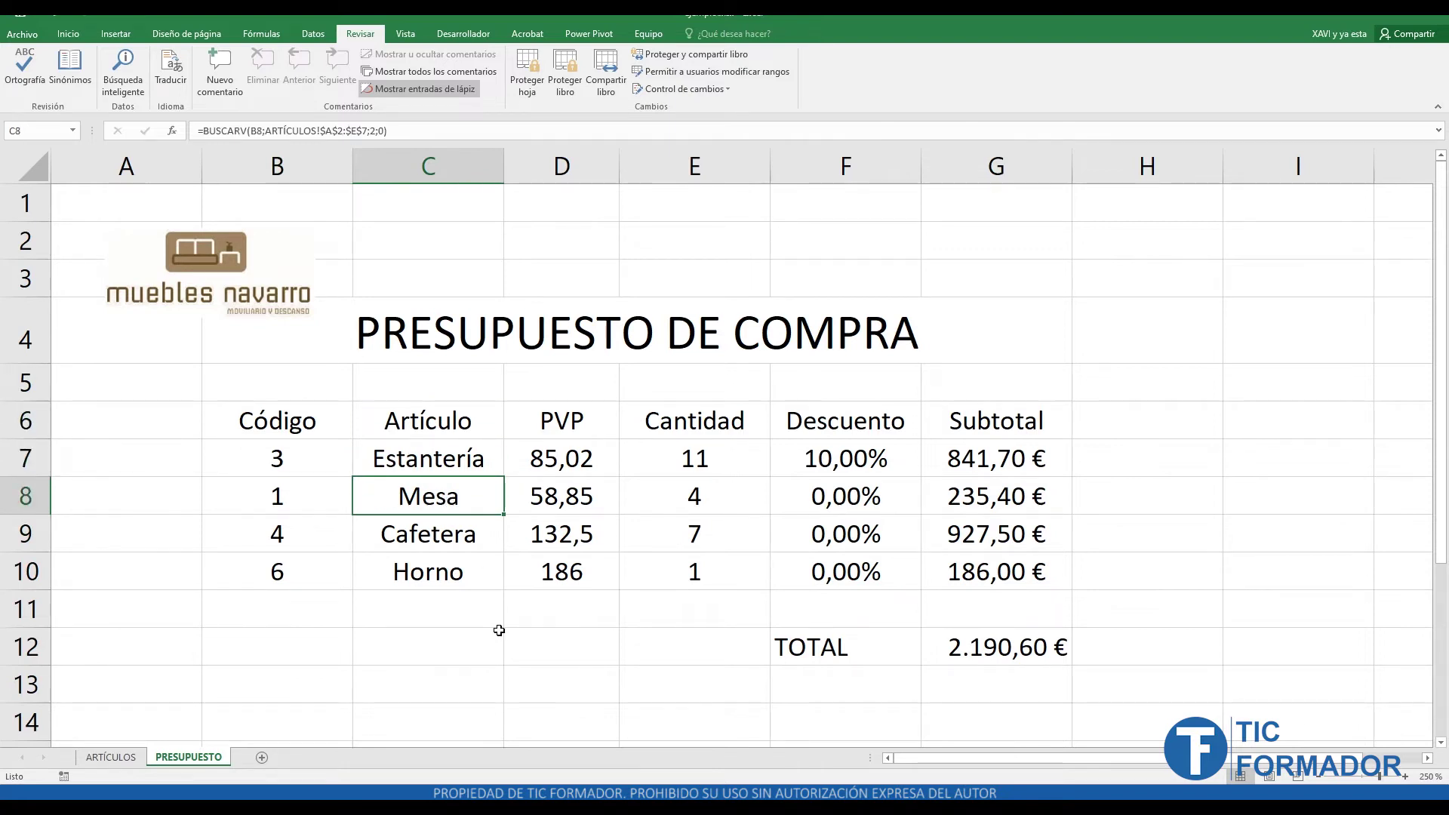
pyautogui.click(83, 36)
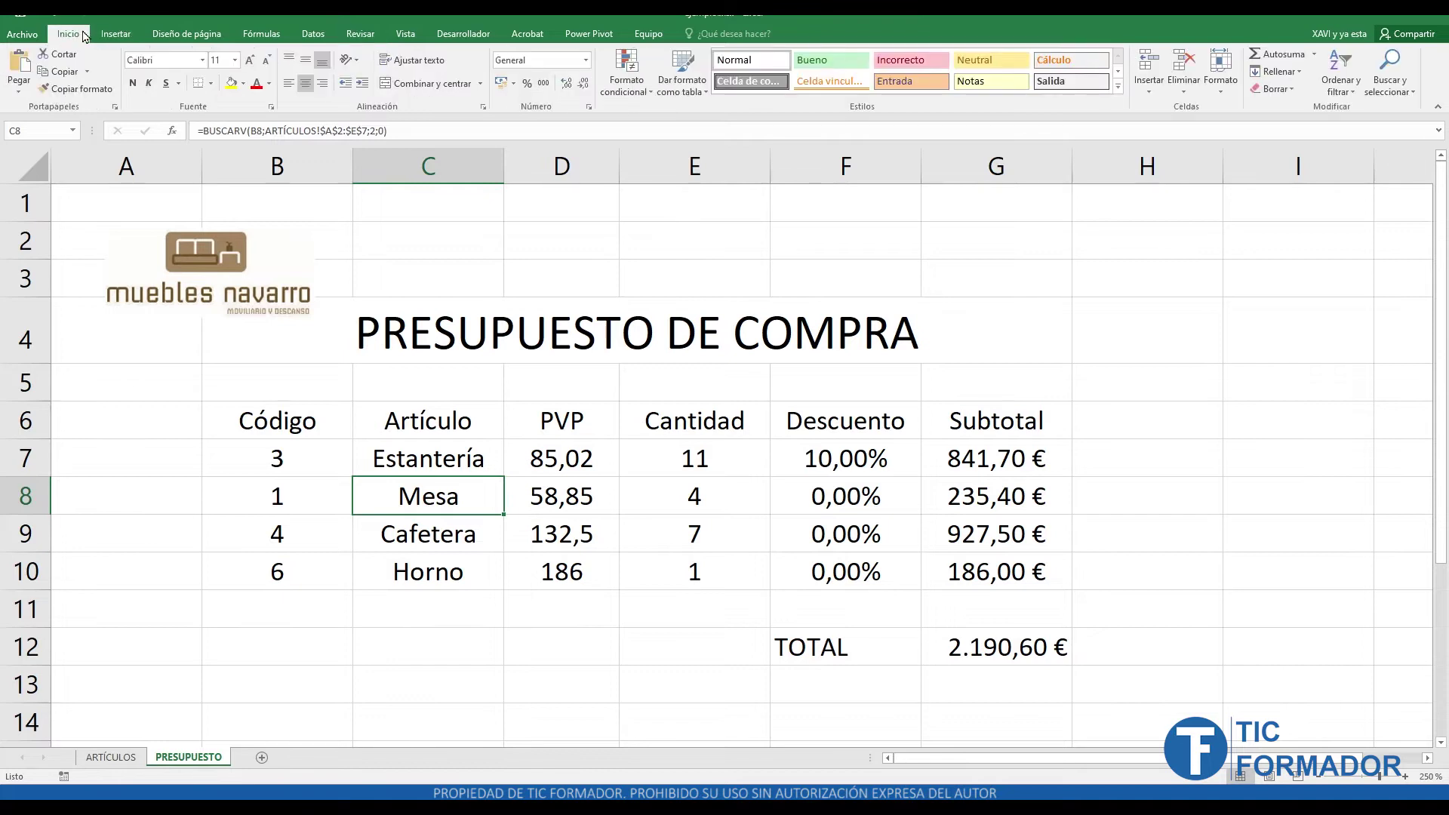
pyautogui.click(705, 461)
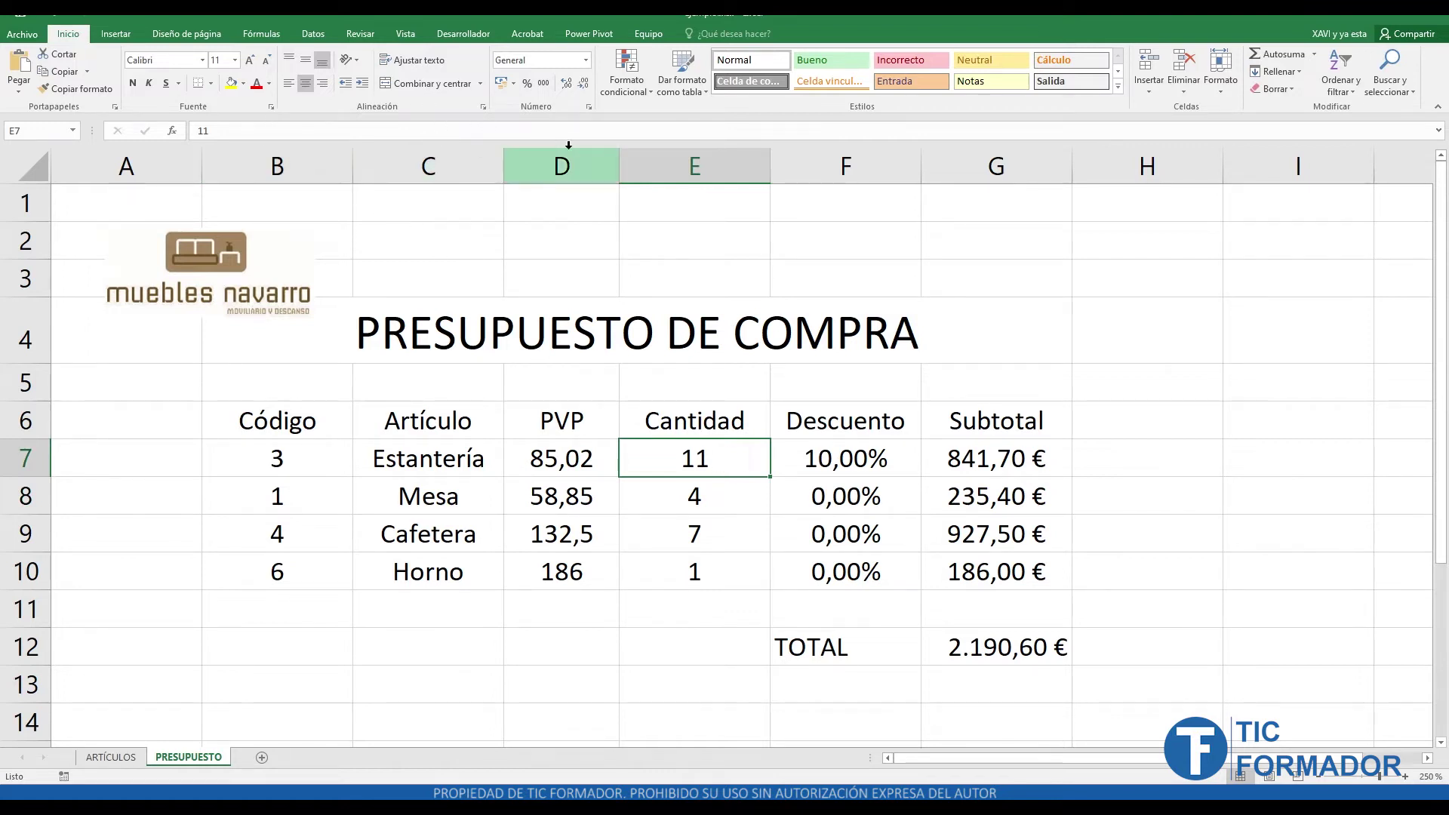
pyautogui.click(588, 108)
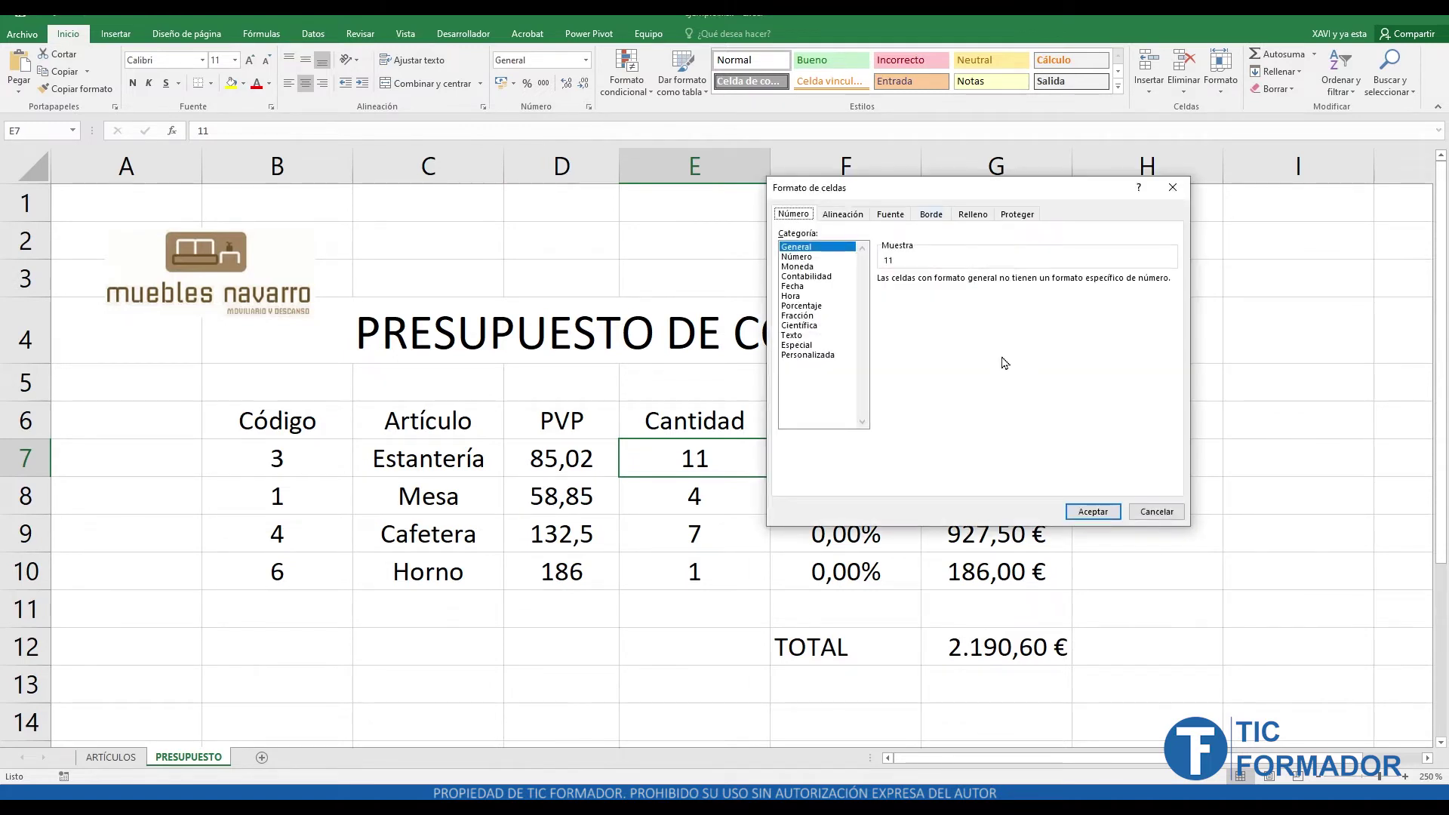
pyautogui.click(1011, 215)
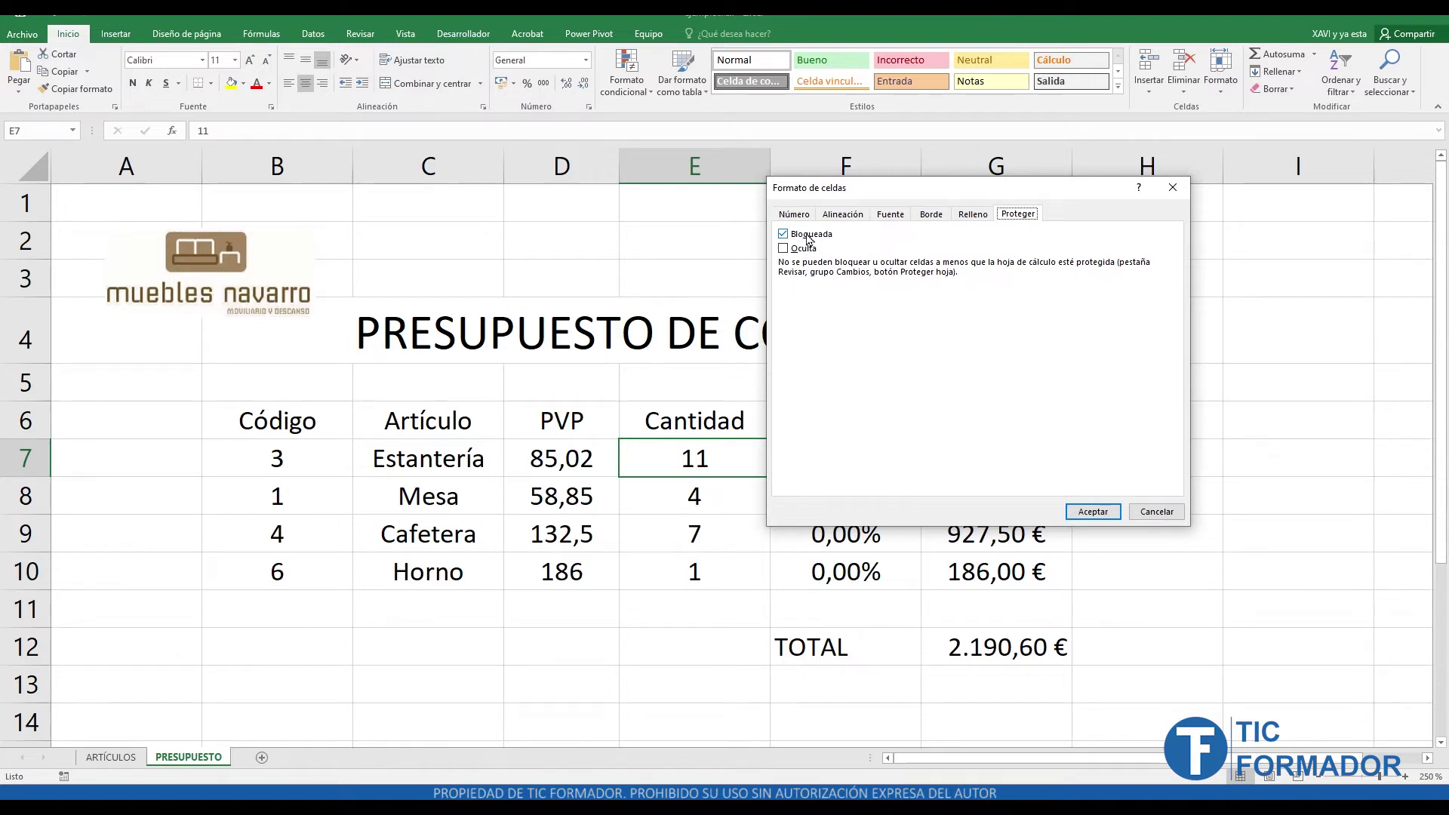
pyautogui.click(1154, 513)
pyautogui.click(739, 495)
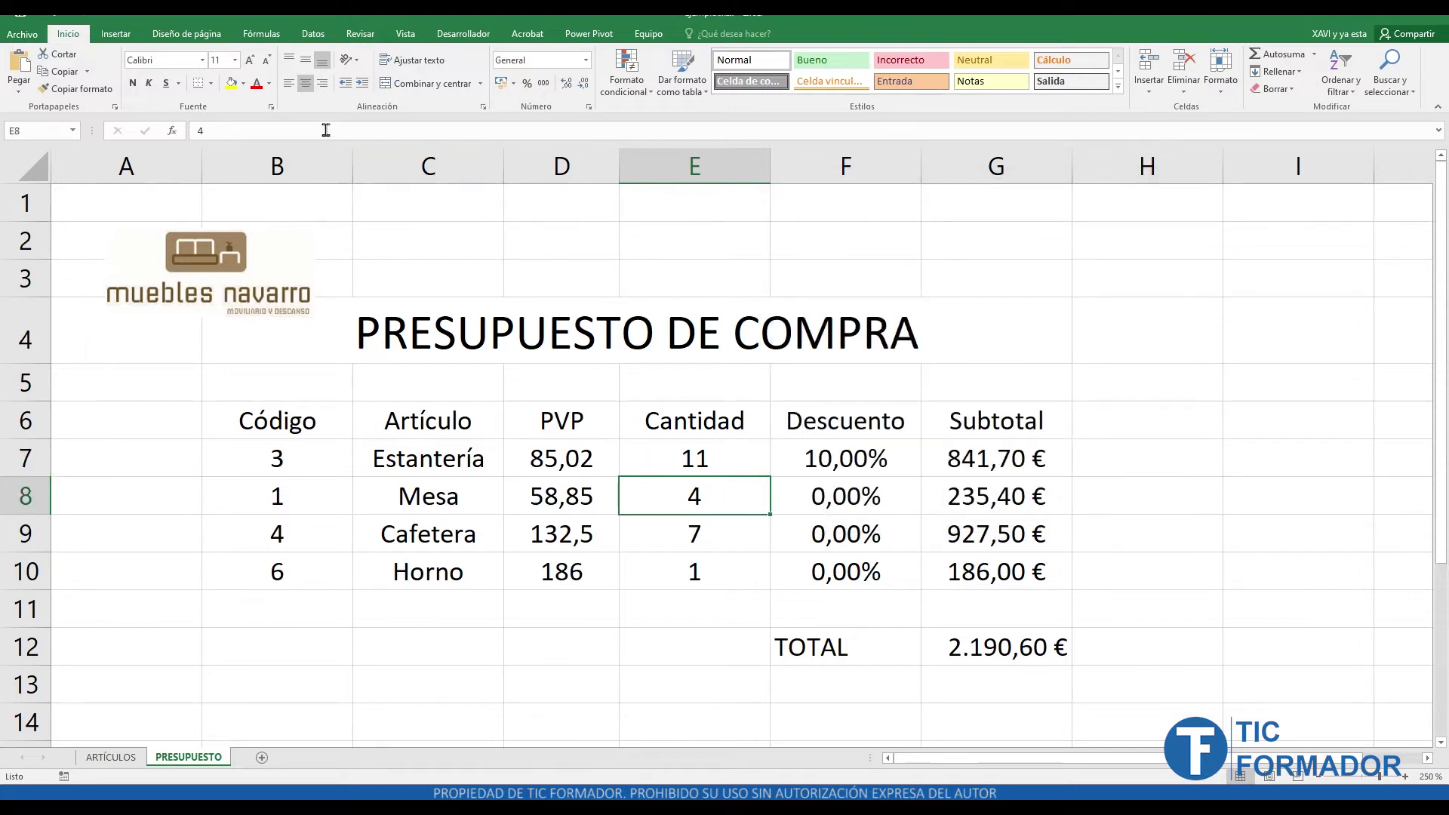
pyautogui.click(483, 106)
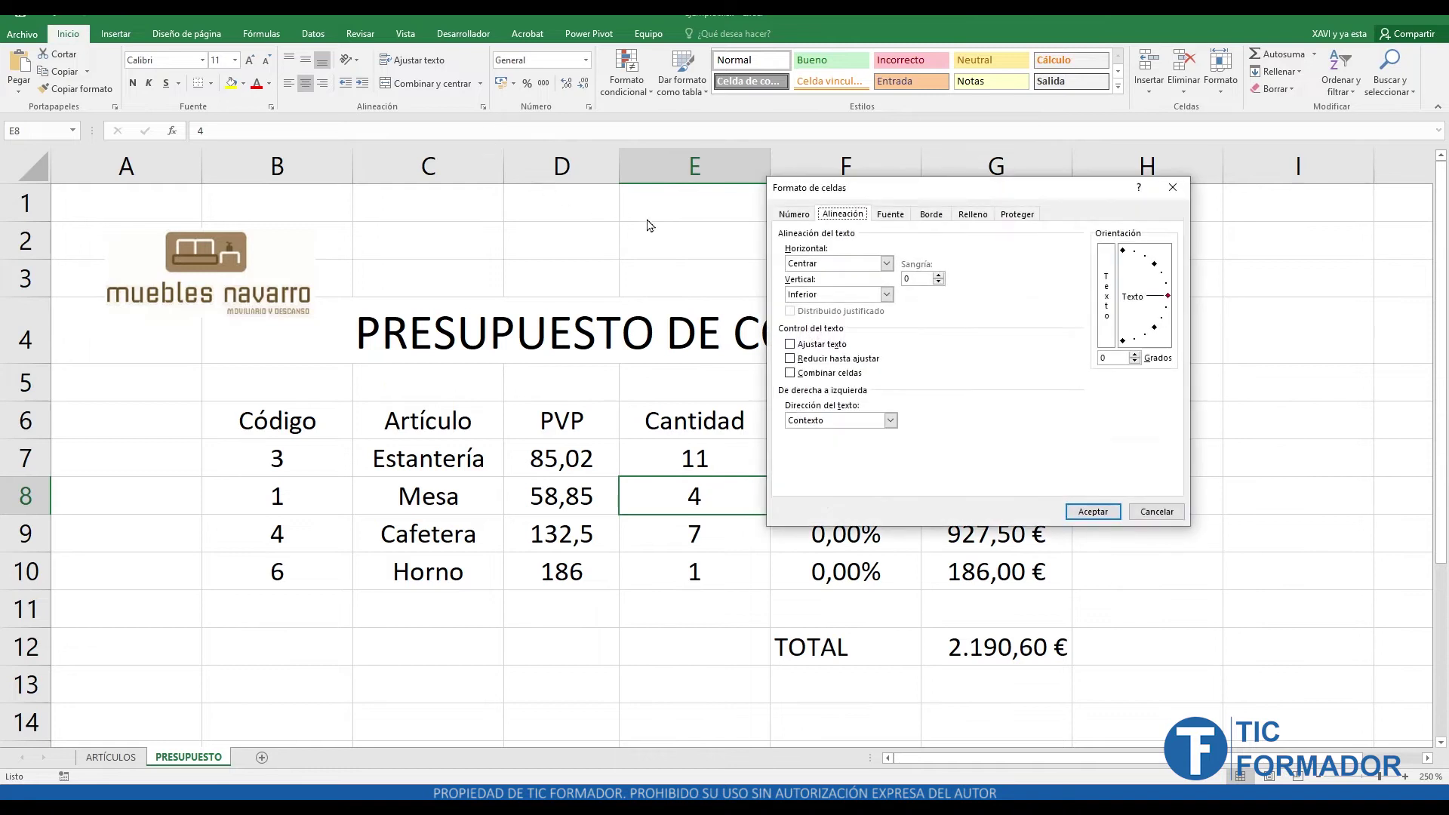
pyautogui.click(1016, 214)
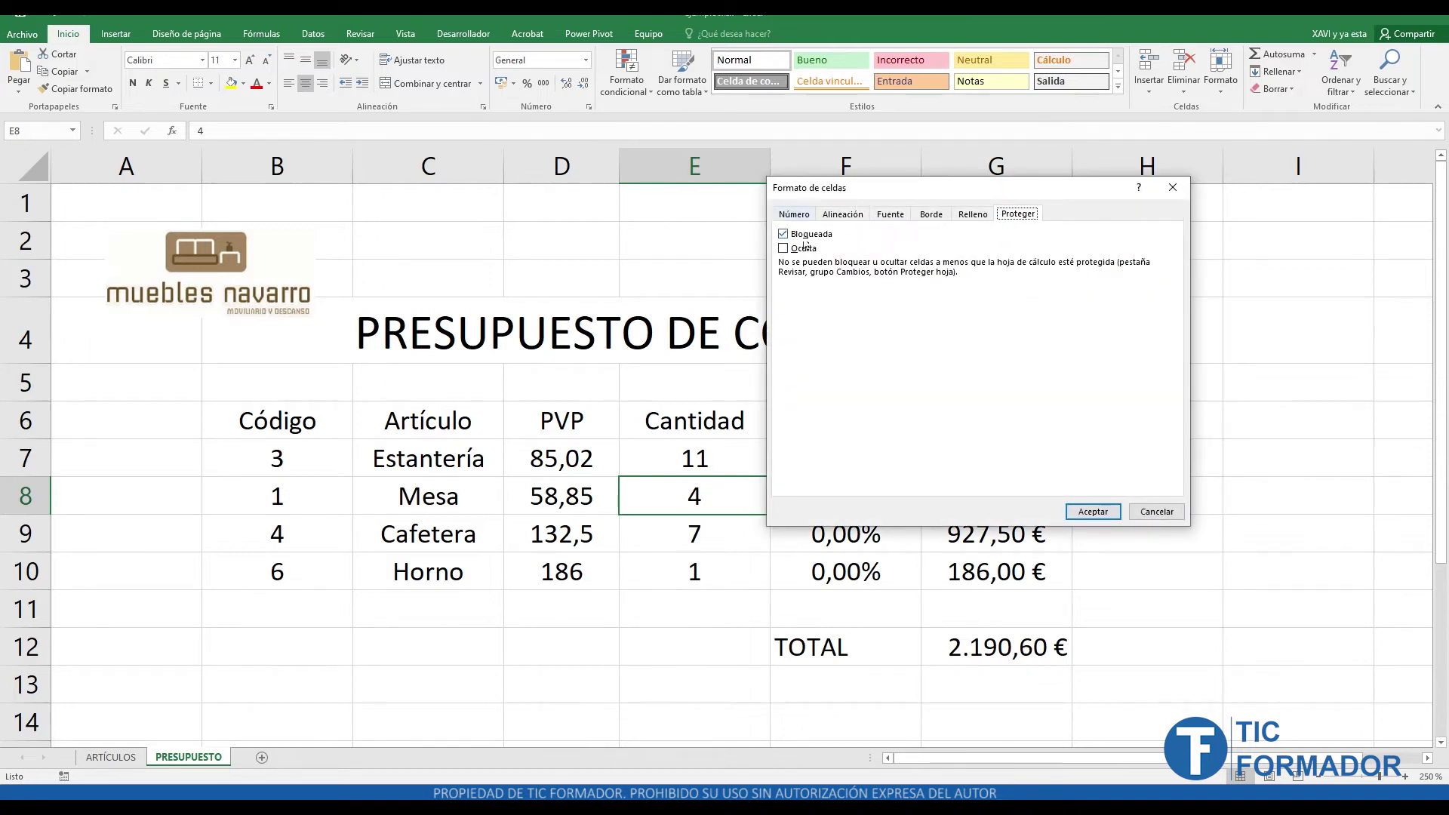
pyautogui.click(1166, 513)
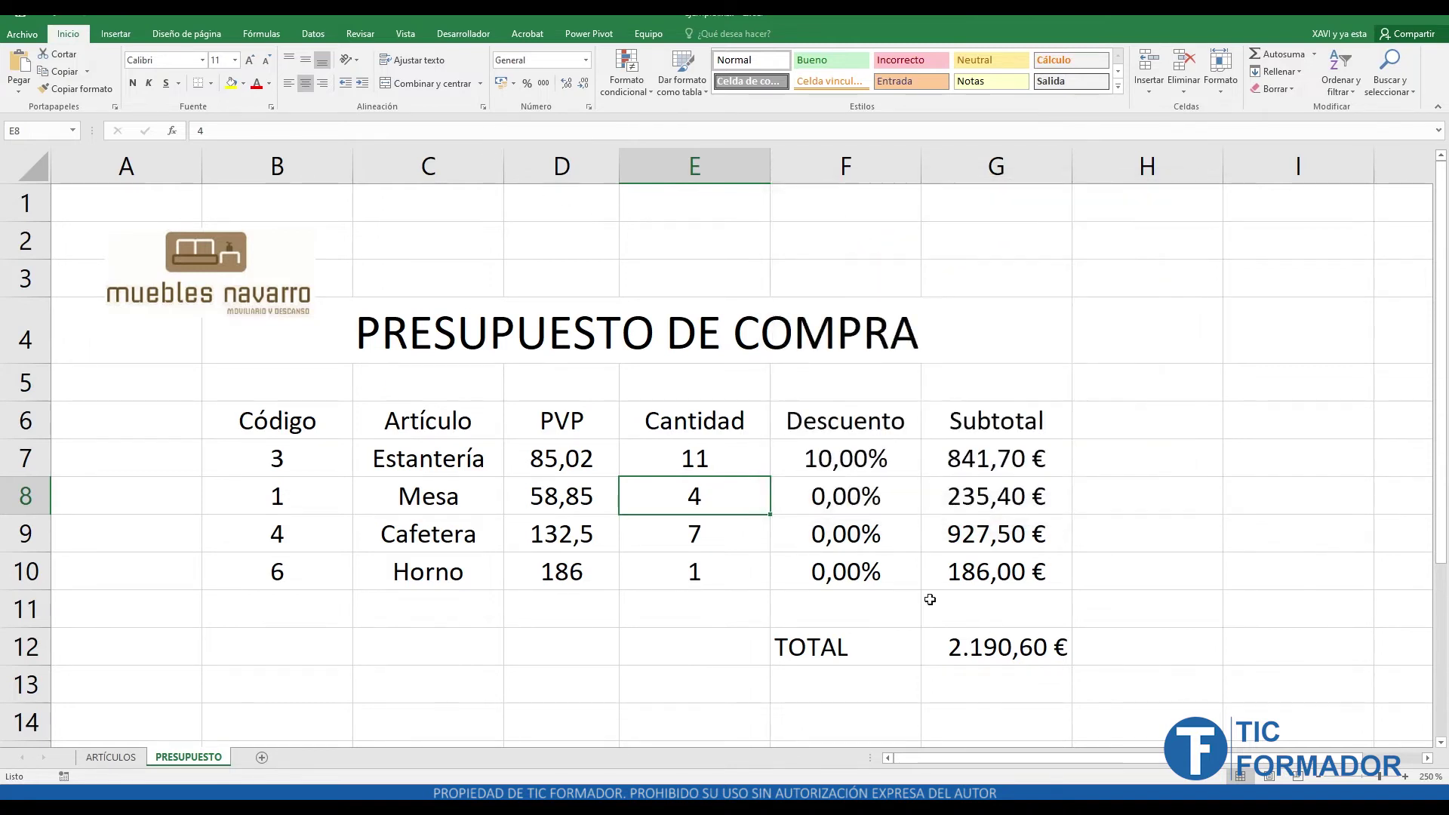
pyautogui.click(726, 461)
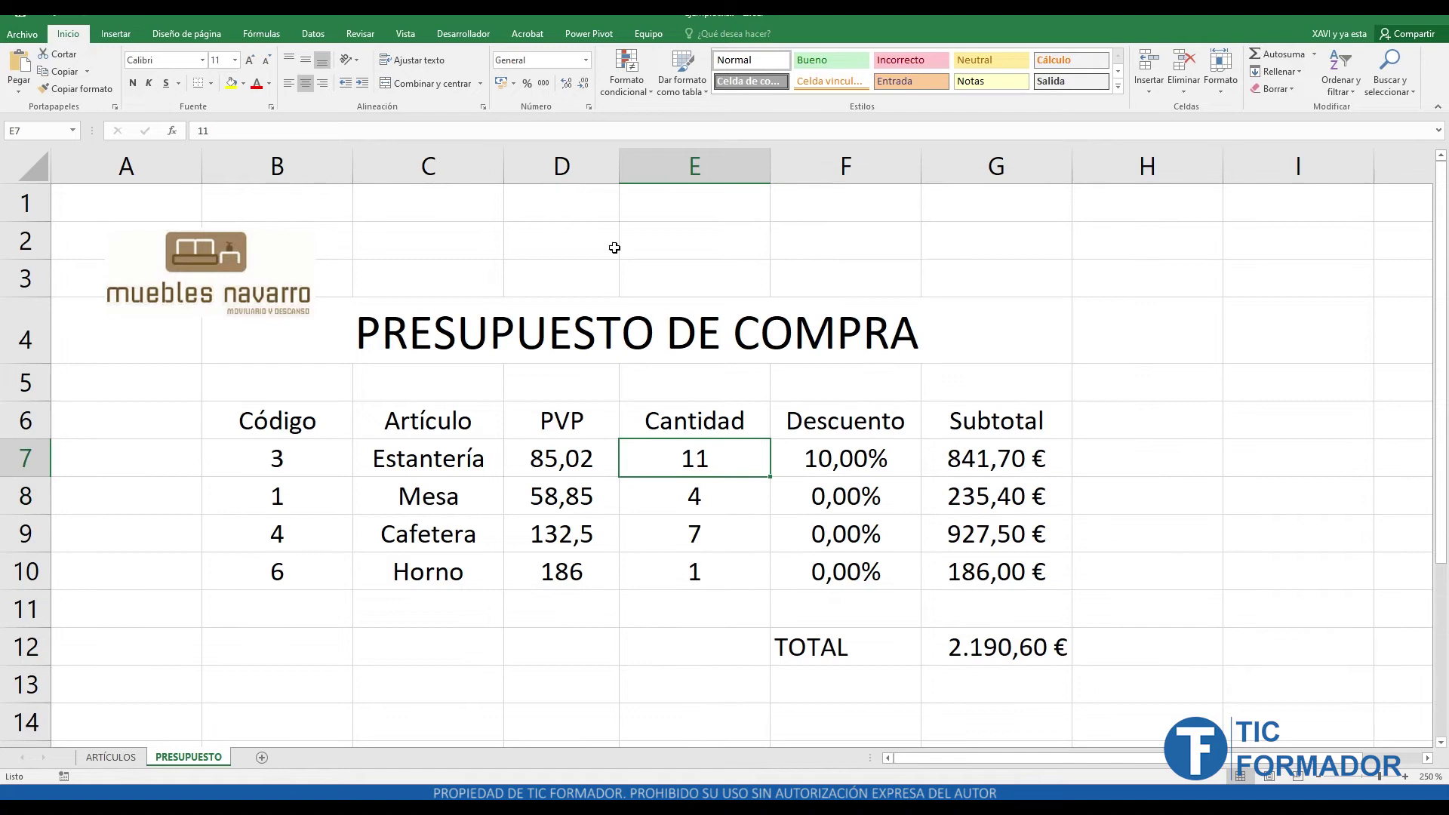
# - Clear the Locked option for cell E7 (quantity 11) in Format Cells' Protection settings
pyautogui.click(588, 106)
pyautogui.click(1026, 215)
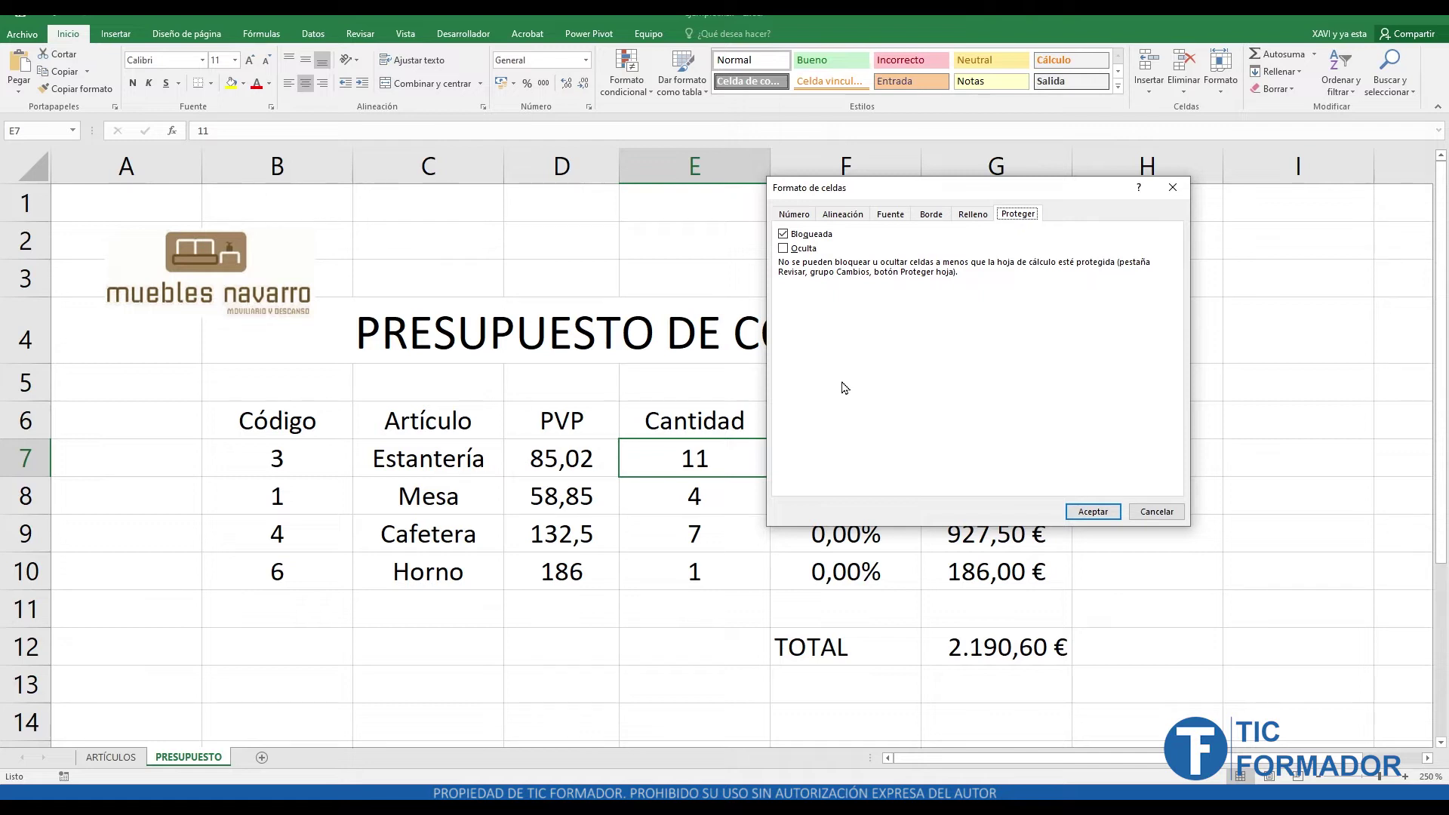
pyautogui.click(782, 235)
pyautogui.click(1083, 513)
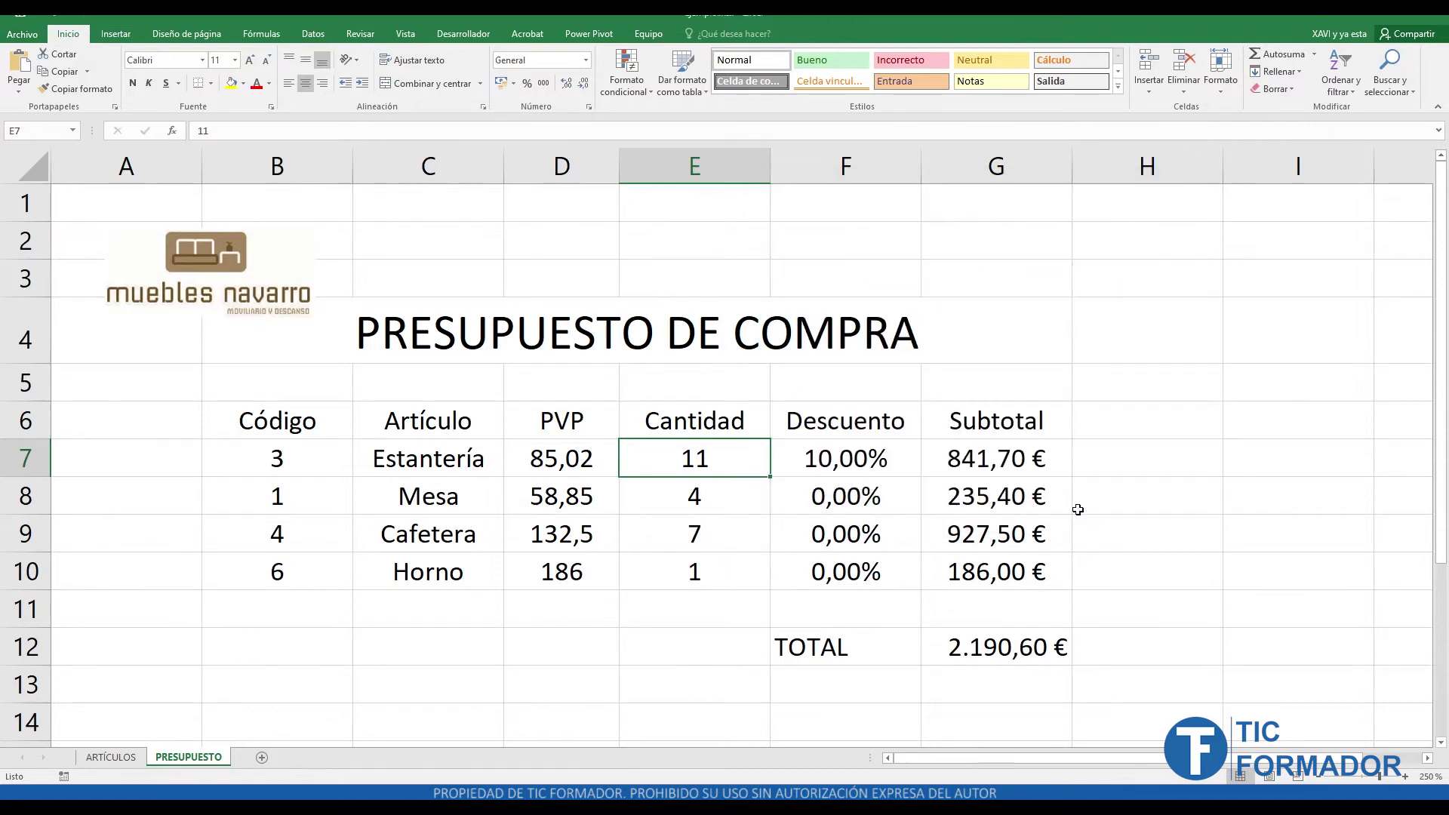
# - Protect the PRESUPUESTO sheet with the default permissions
pyautogui.click(360, 33)
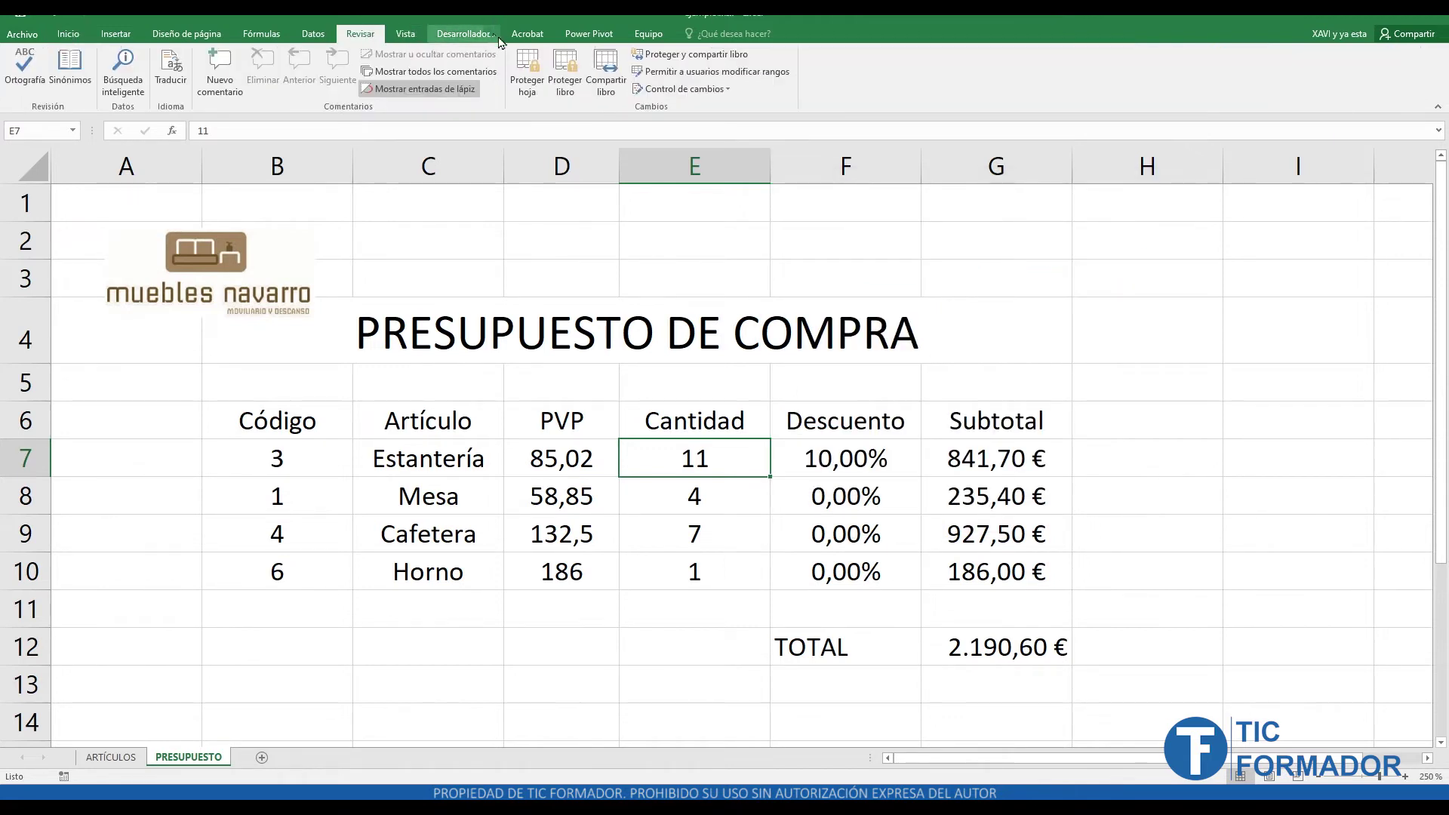
pyautogui.click(543, 84)
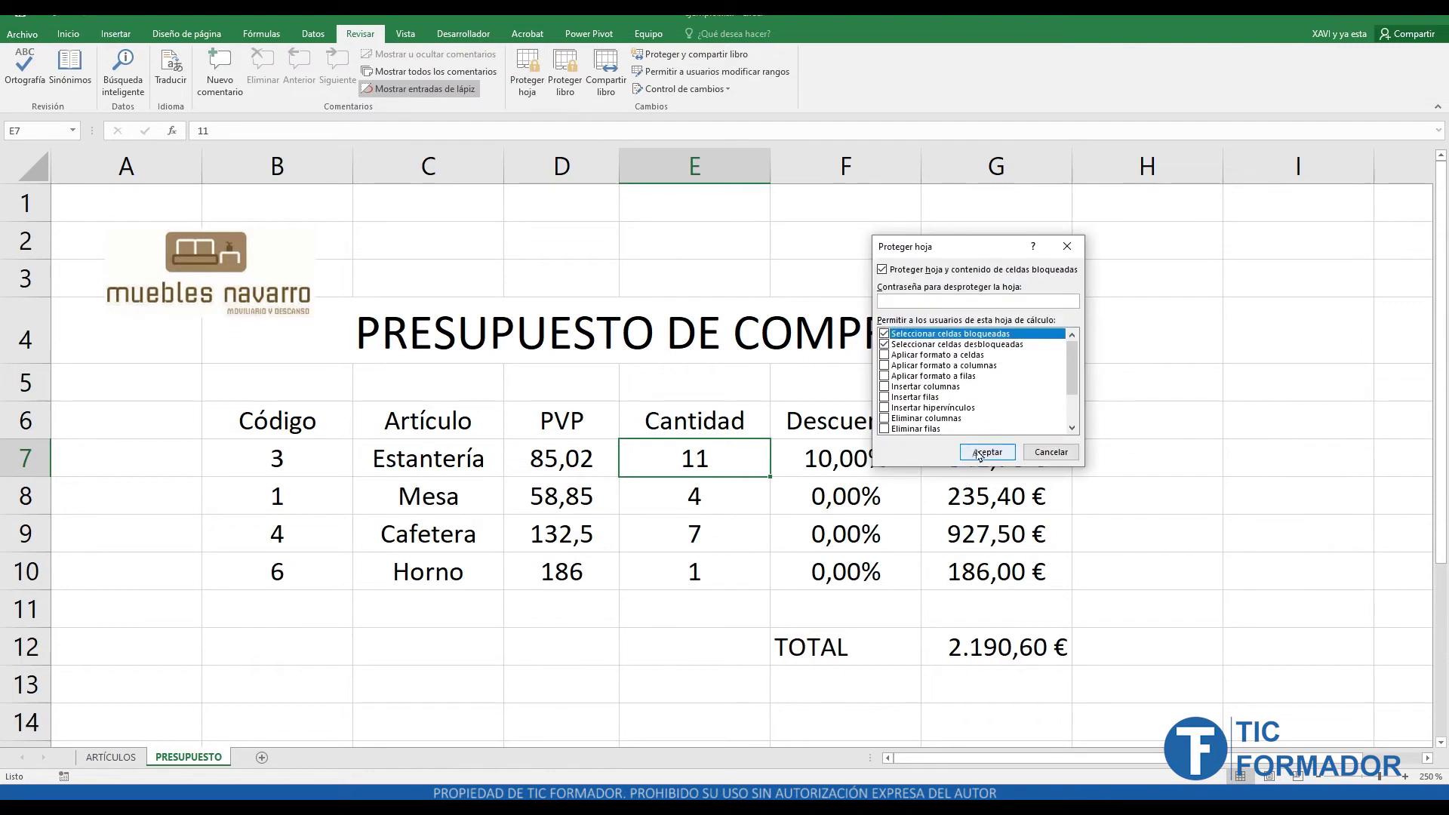
pyautogui.click(978, 453)
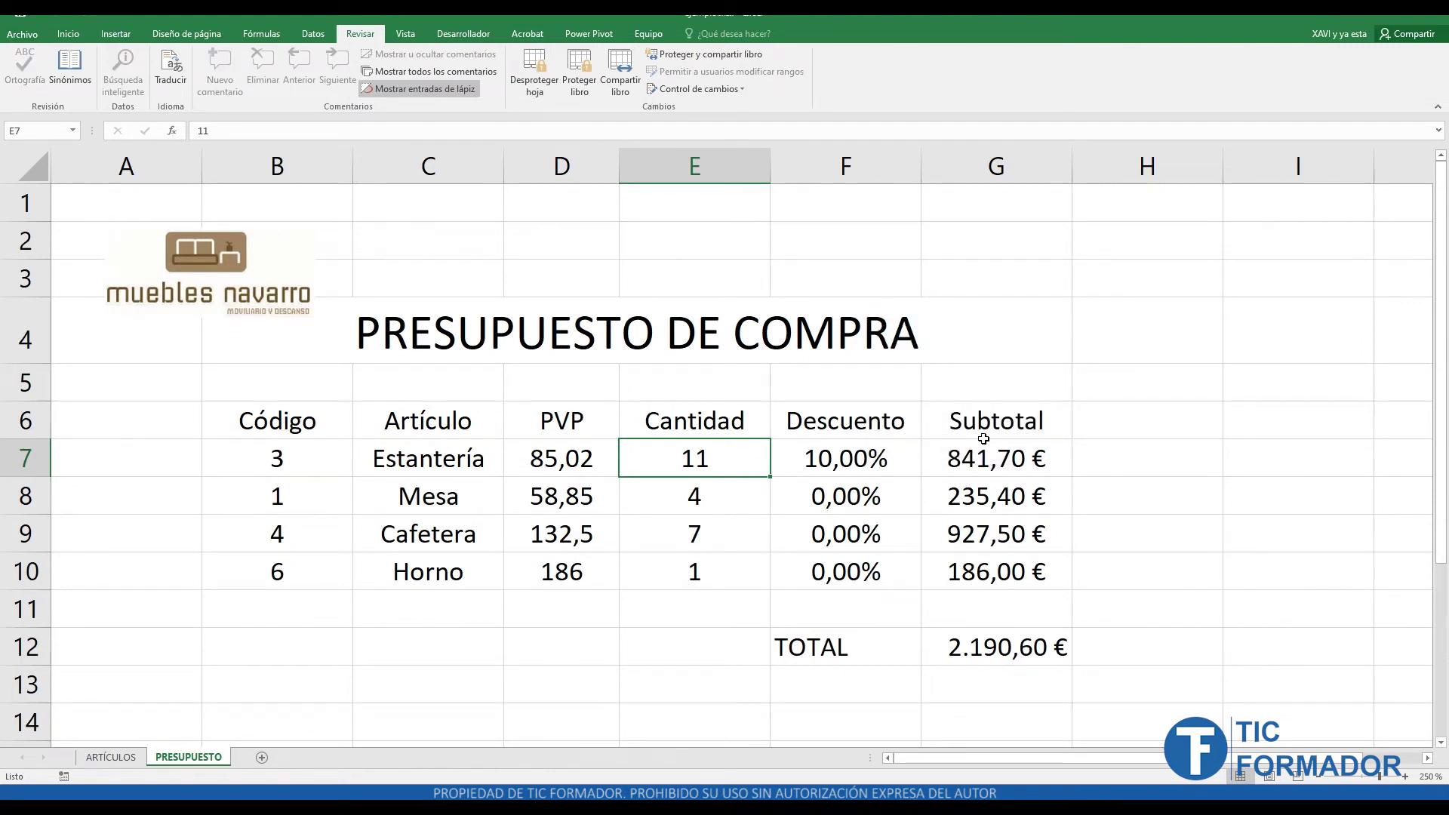
# - Enter 8 and then 11 in the unlocked E7, then try editing E8 to trigger the warning
pyautogui.write('8')
pyautogui.press('Return')
pyautogui.press('Up')
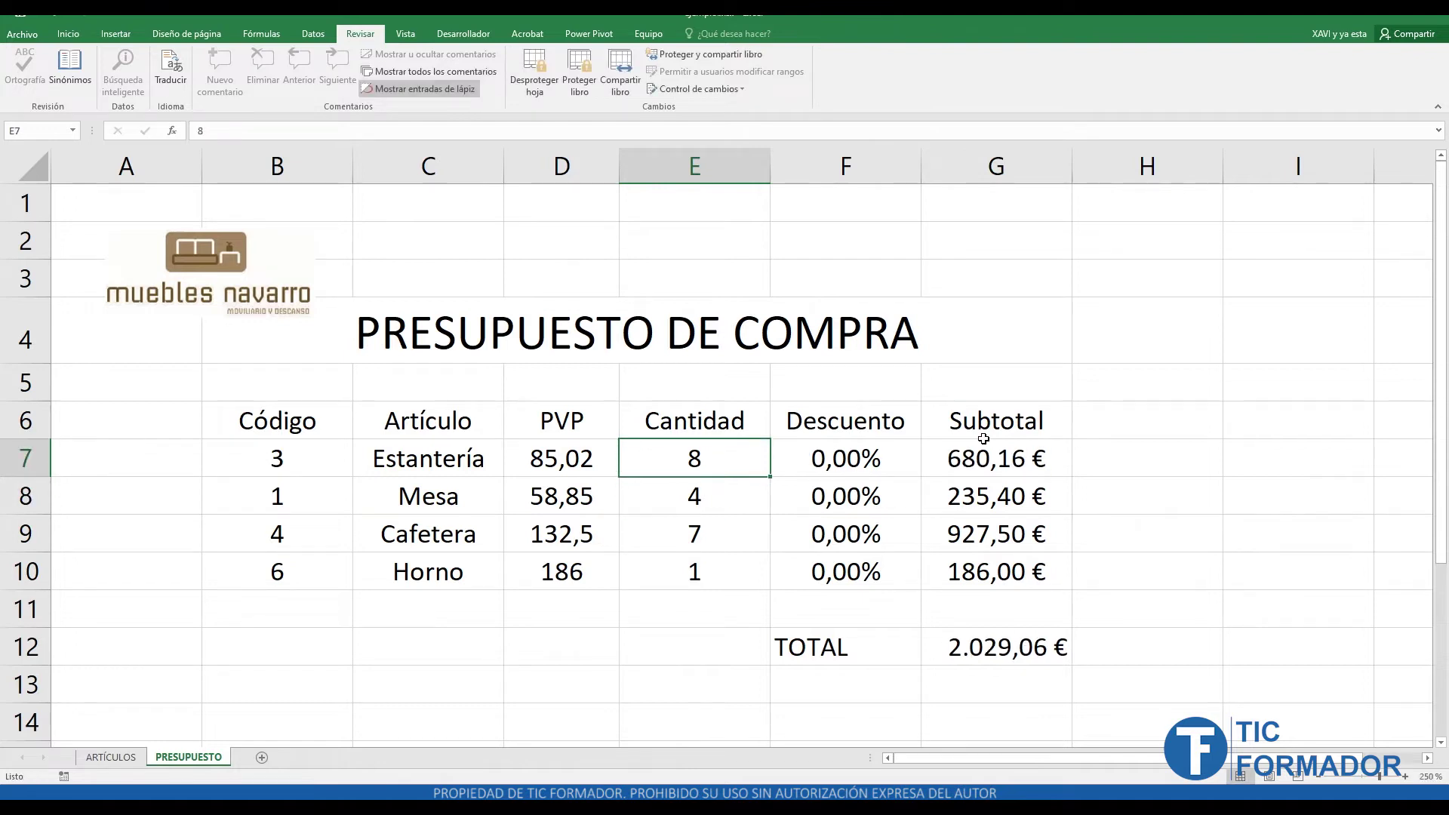
pyautogui.write('11')
pyautogui.press('Return')
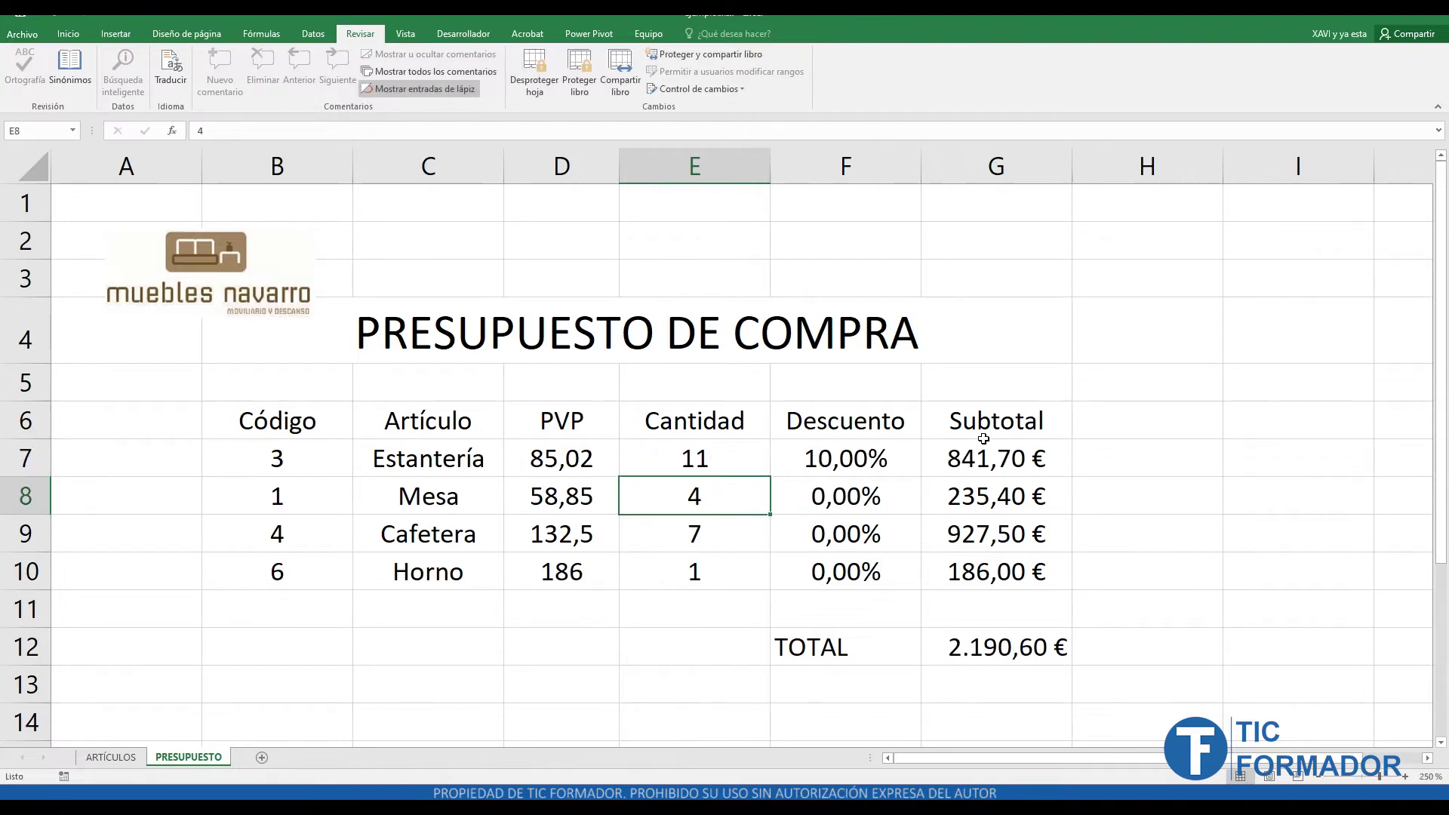
pyautogui.doubleClick(983, 440)
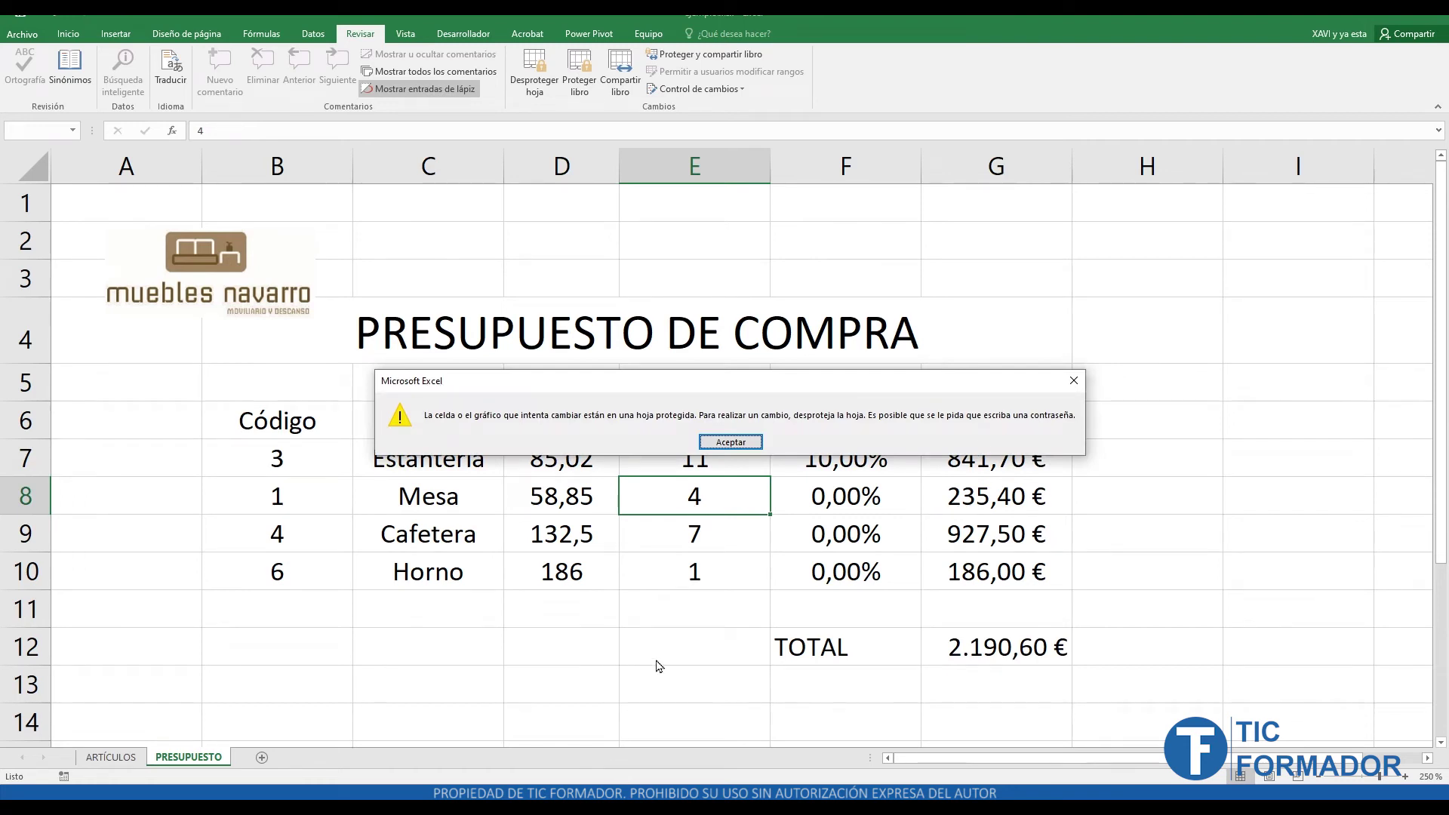
# - Dismiss the protected-sheet warning and select the Cantidad cells E7 through E10
pyautogui.click(742, 443)
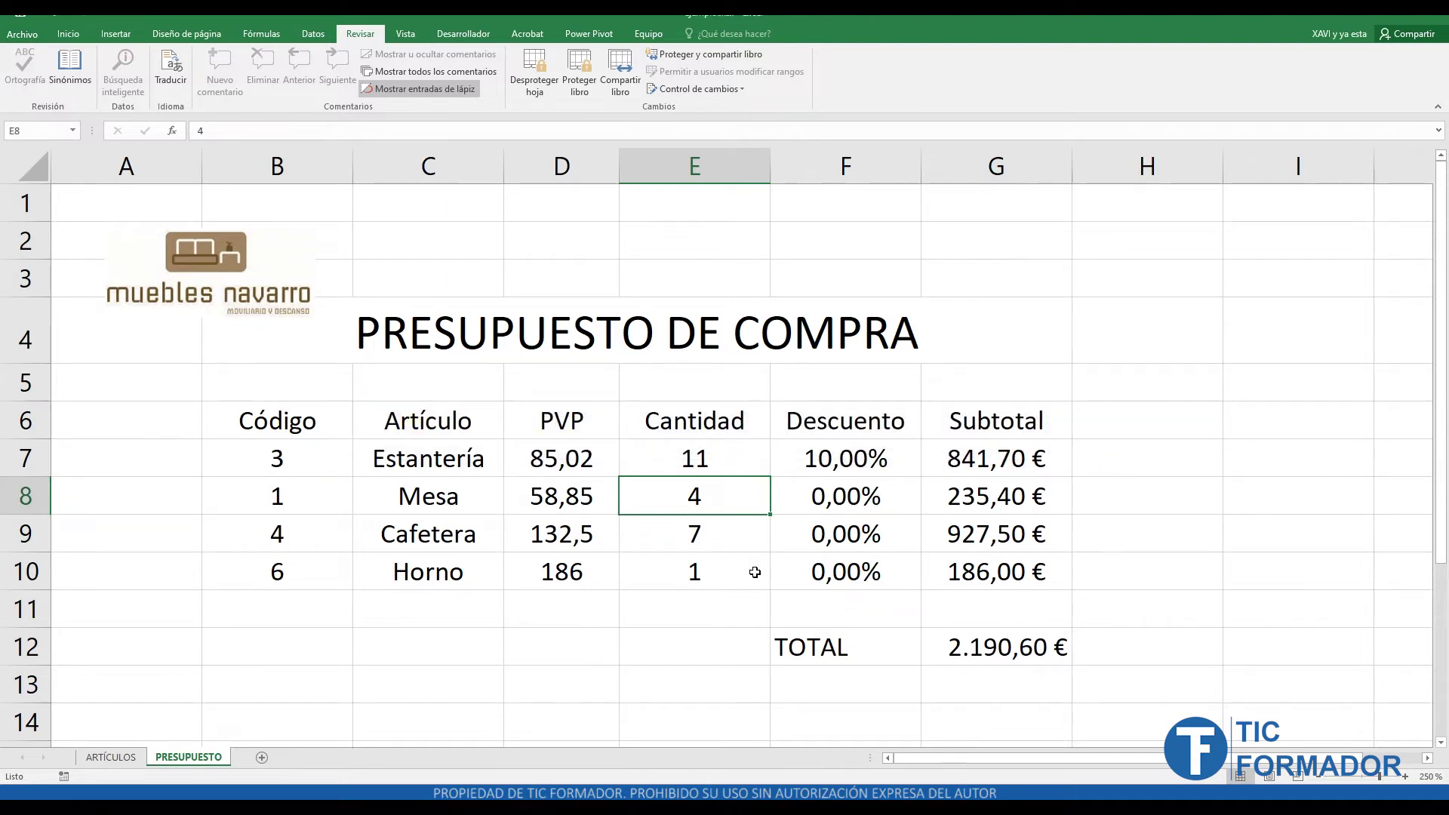
pyautogui.click(739, 469)
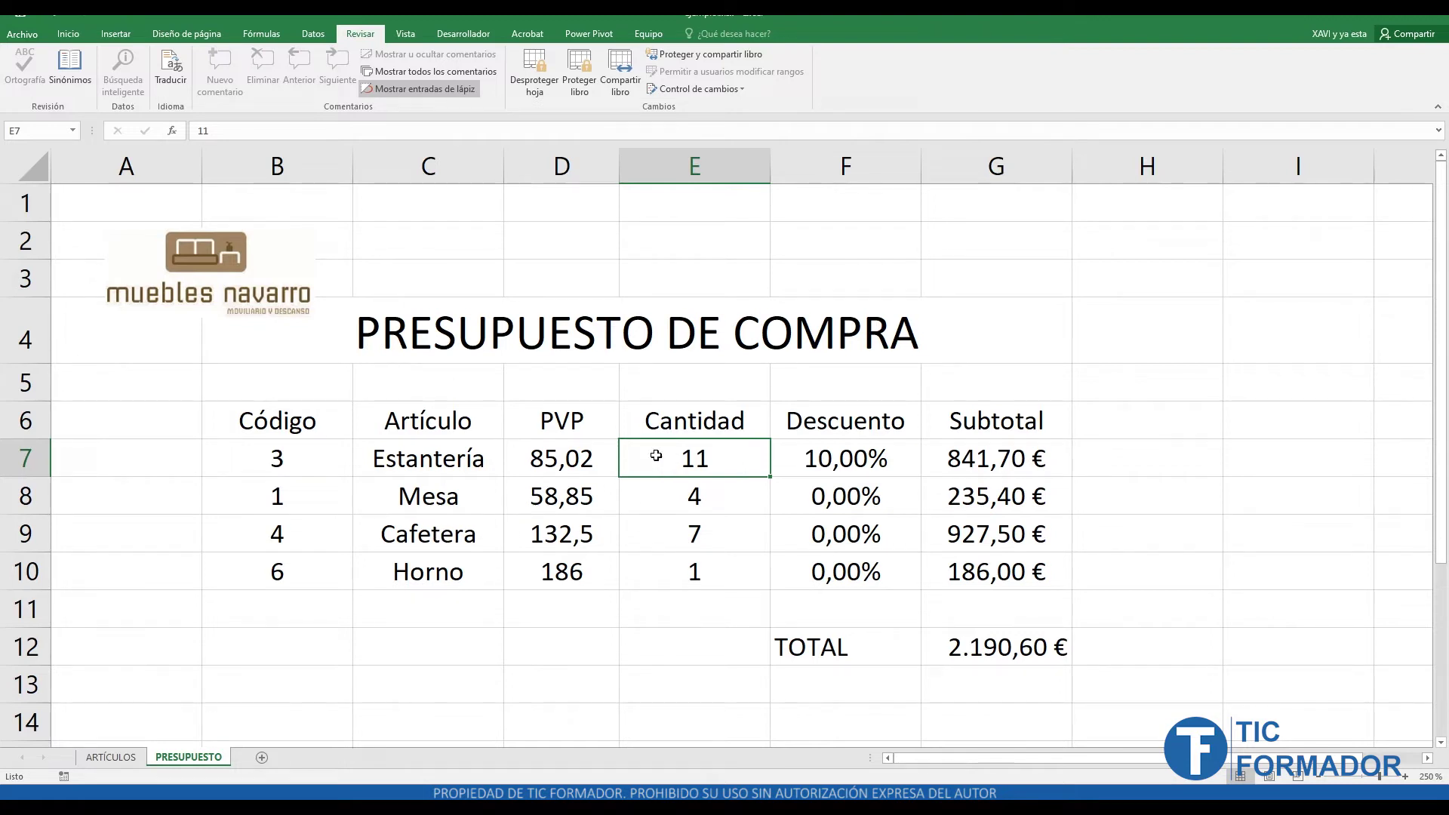
pyautogui.moveTo(655, 455); pyautogui.dragTo(641, 570)
pyautogui.click(664, 464)
pyautogui.click(673, 495)
pyautogui.click(678, 532)
pyautogui.click(671, 570)
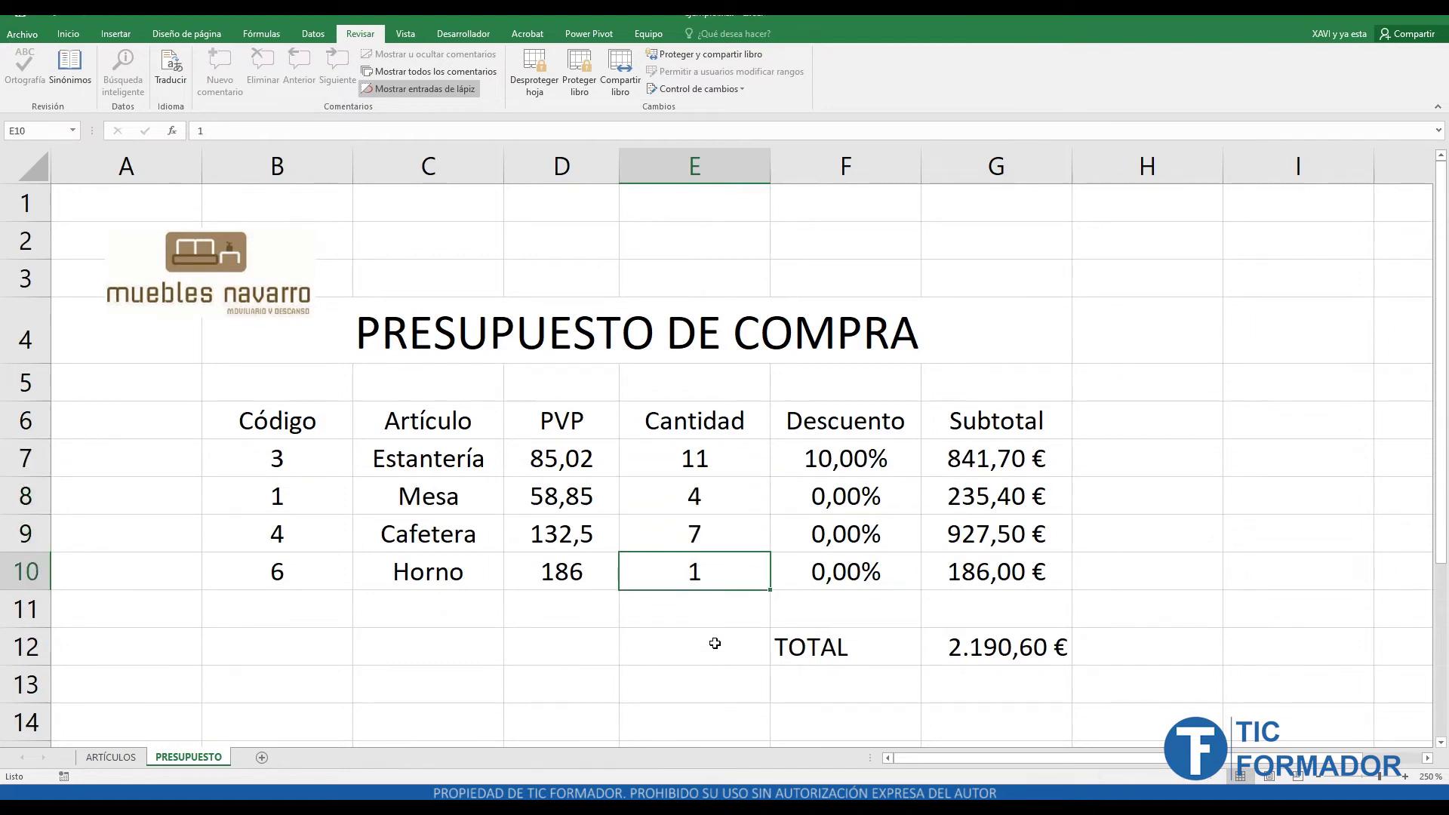
# - Compare by selecting C7:D10, F7:G10, empty cell E12 and E7:E10 again
pyautogui.moveTo(430, 455); pyautogui.dragTo(560, 569)
pyautogui.moveTo(808, 456); pyautogui.dragTo(988, 590)
pyautogui.click(700, 666)
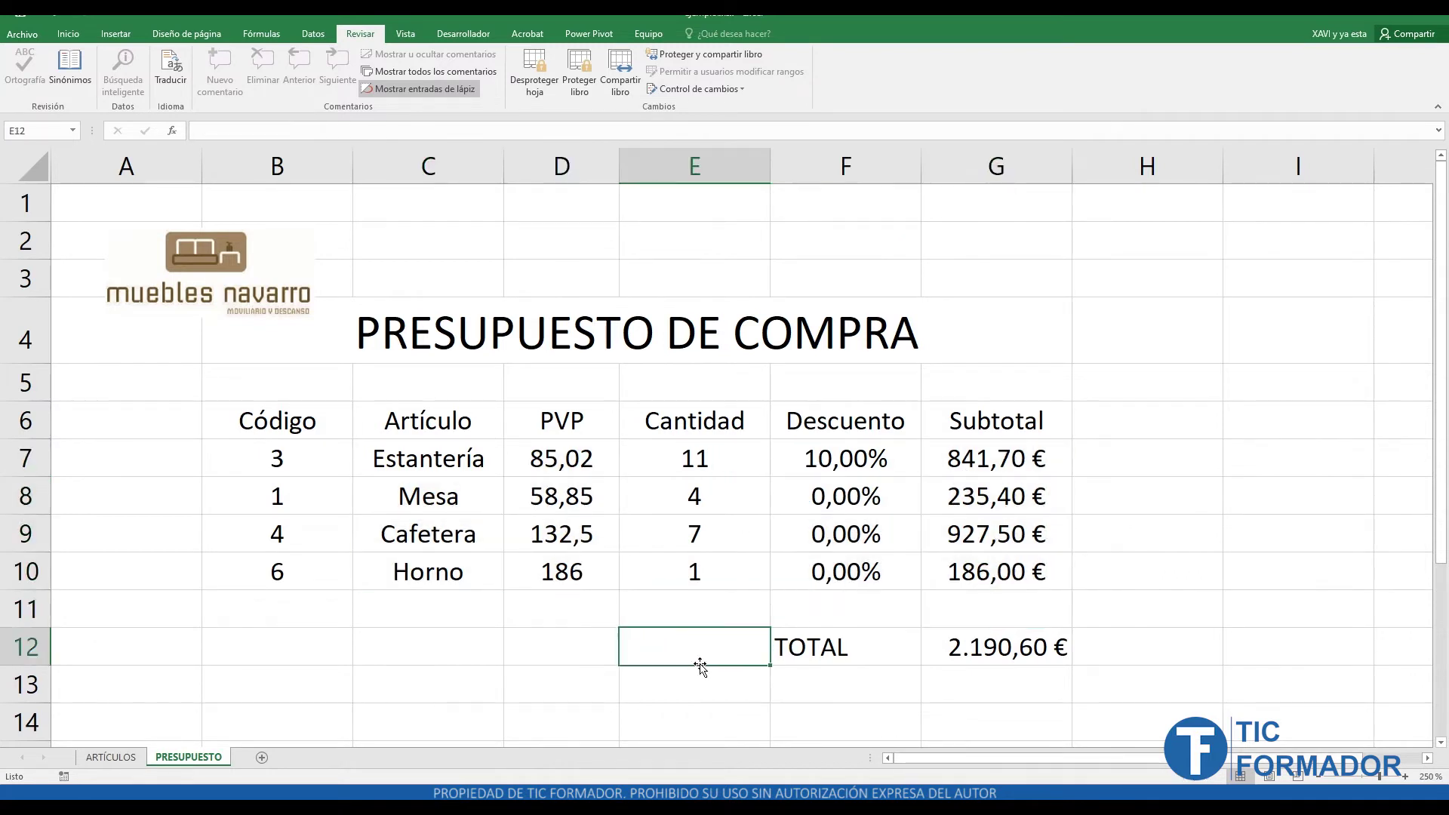
pyautogui.moveTo(722, 445); pyautogui.dragTo(711, 567)
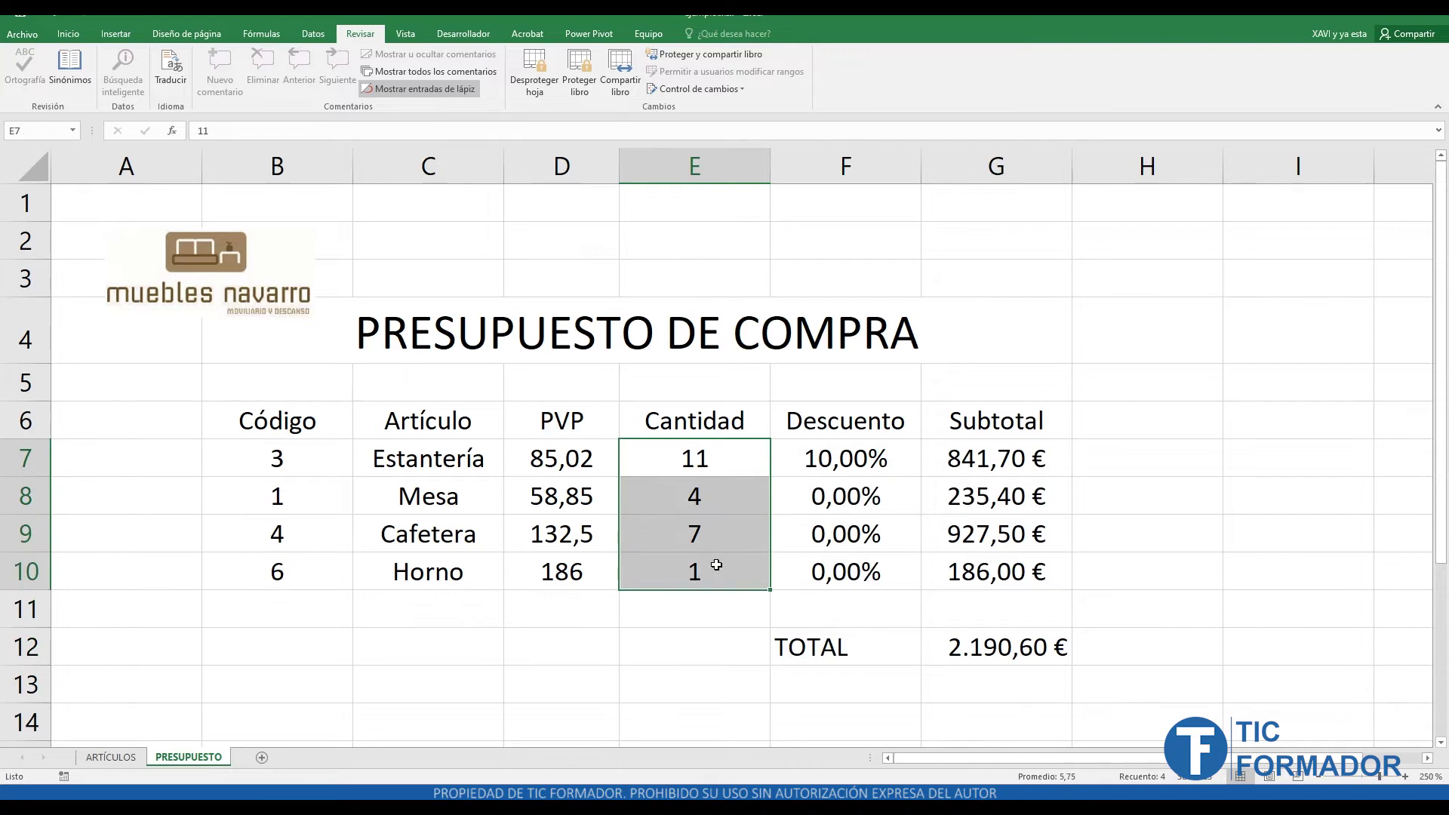
# - Unprotect the sheet and clear Locked for Cantidad cells E7:E10 in Format Cells
pyautogui.click(726, 638)
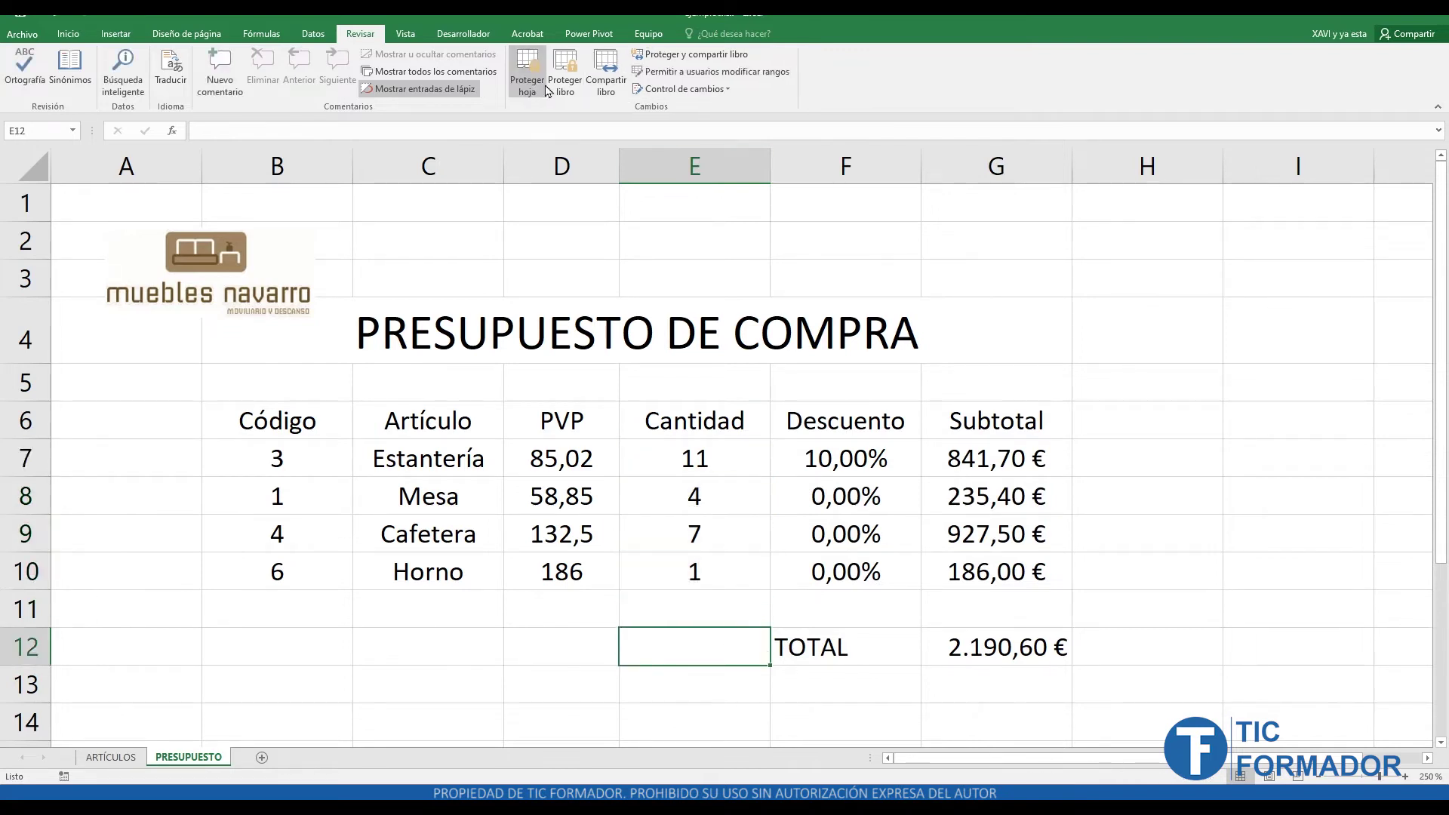
pyautogui.moveTo(703, 470); pyautogui.dragTo(705, 566)
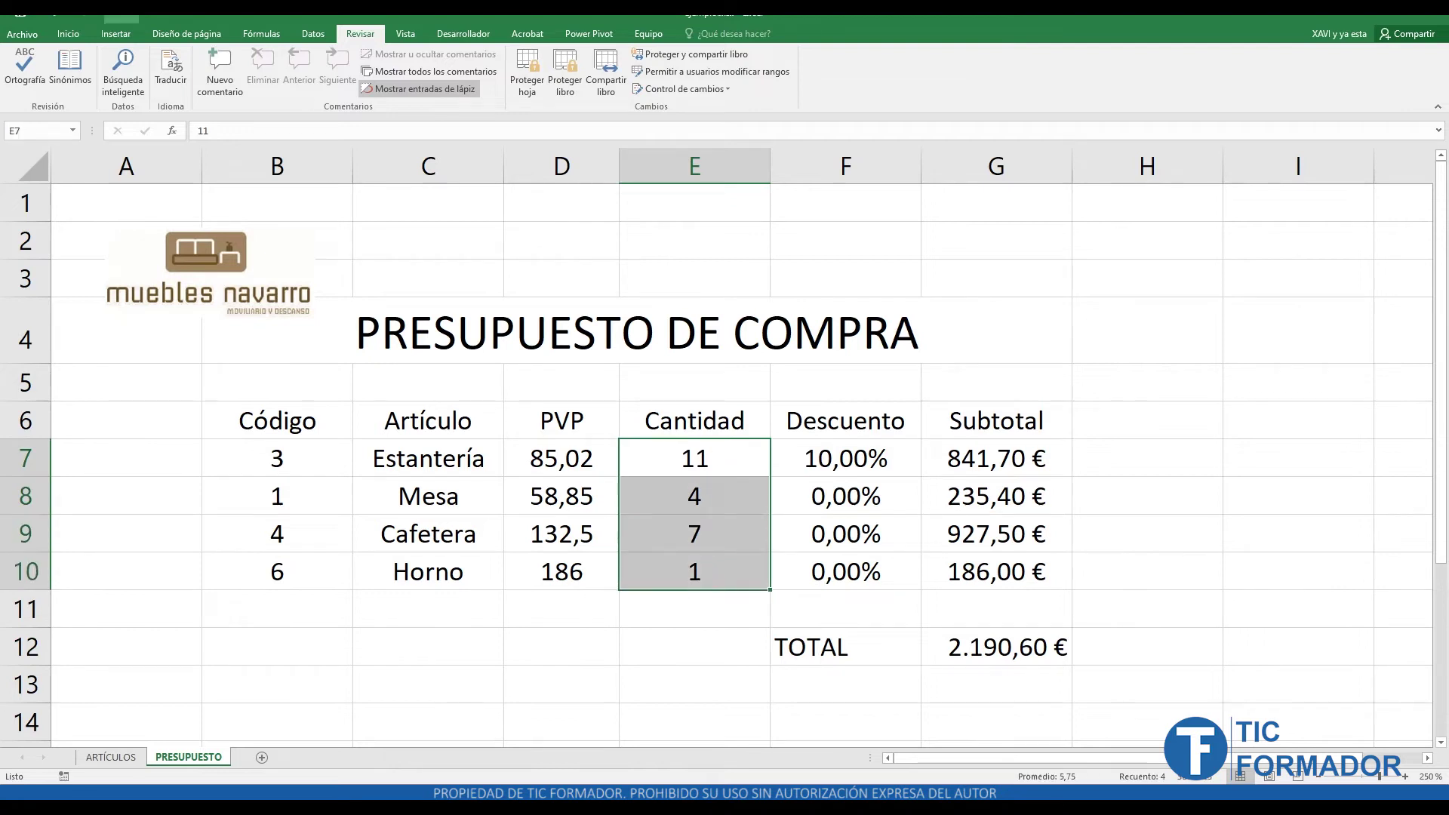
pyautogui.click(72, 33)
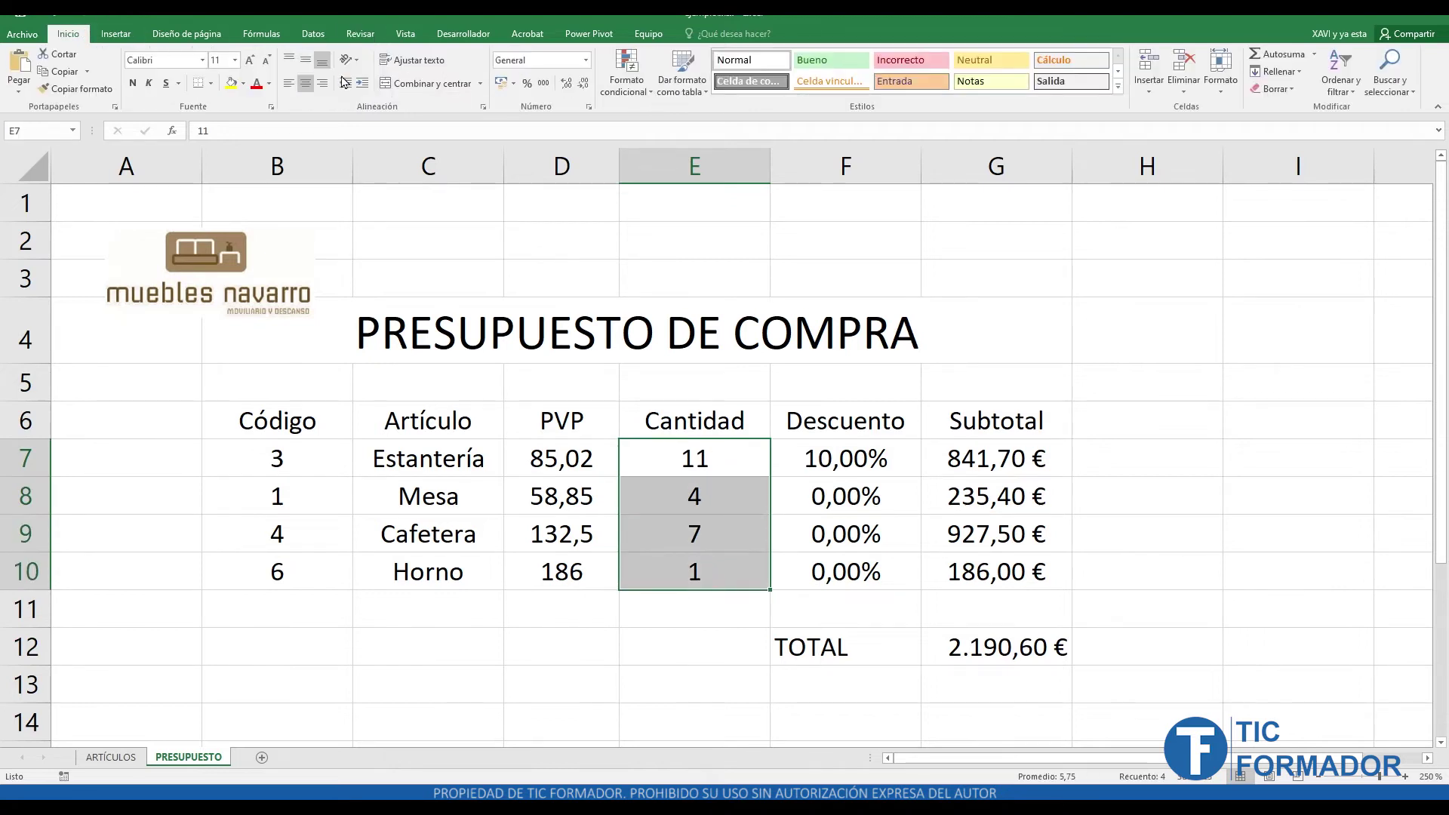
pyautogui.click(482, 106)
pyautogui.click(1016, 215)
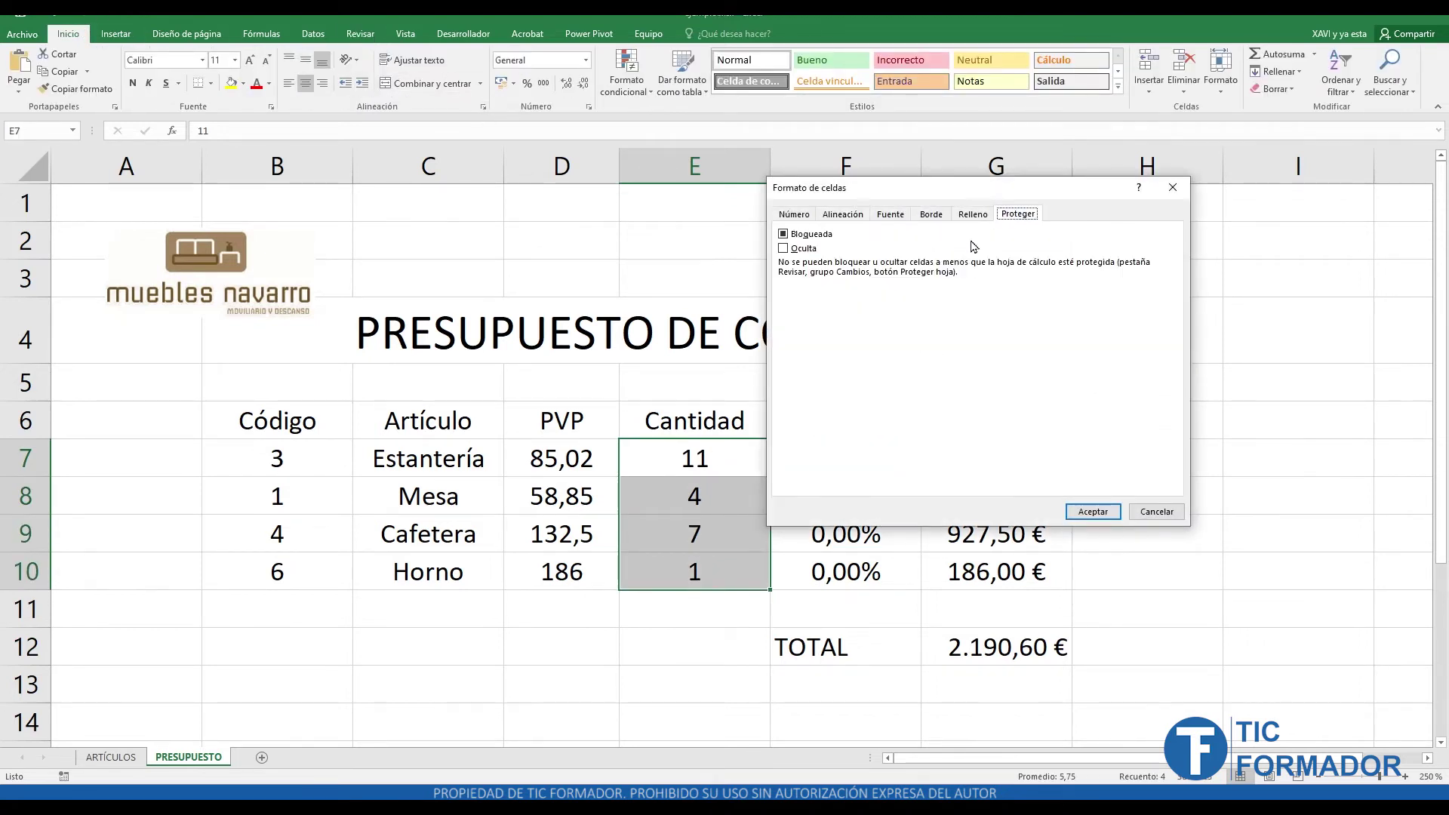
pyautogui.click(785, 235)
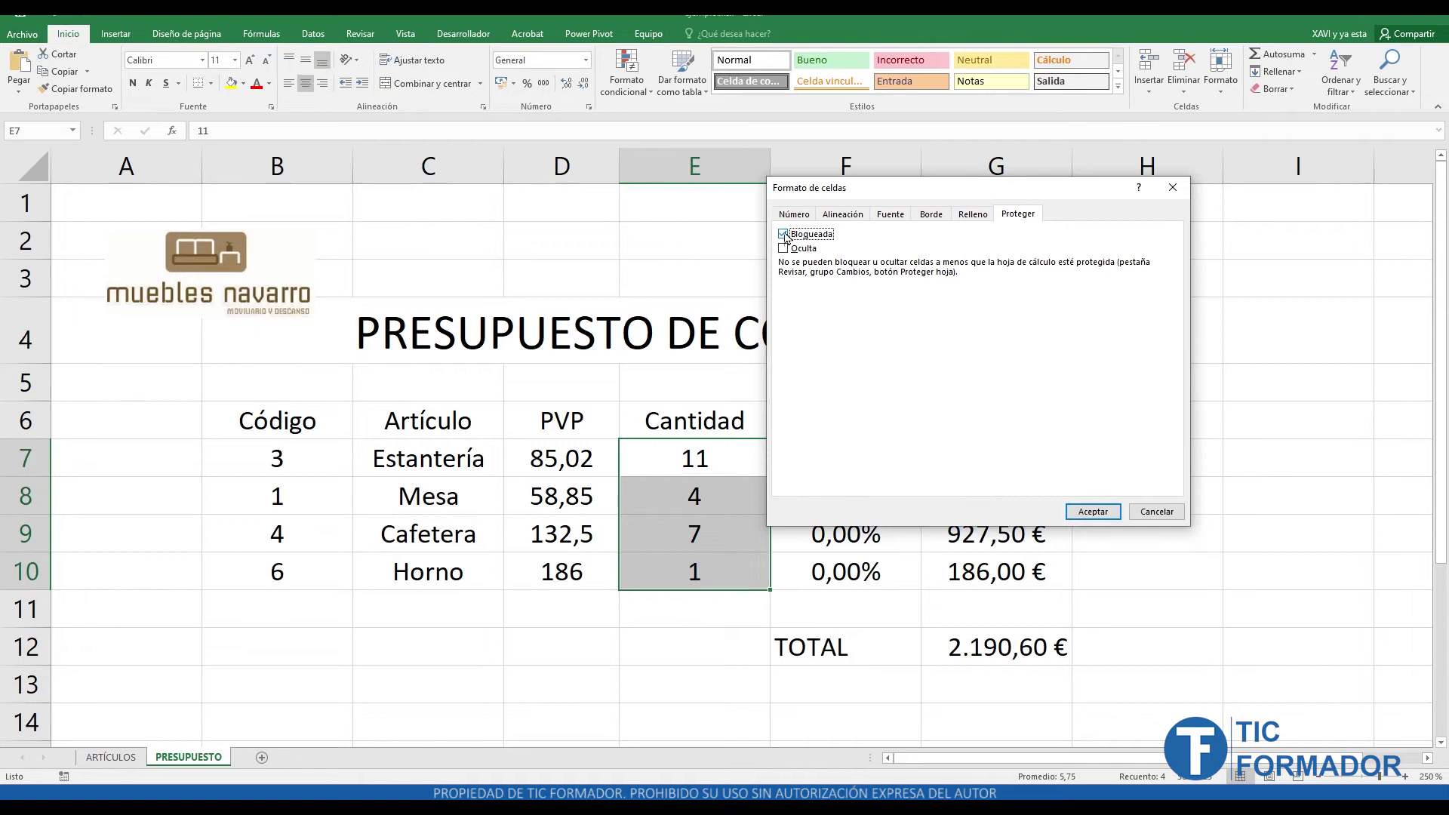
pyautogui.click(1106, 520)
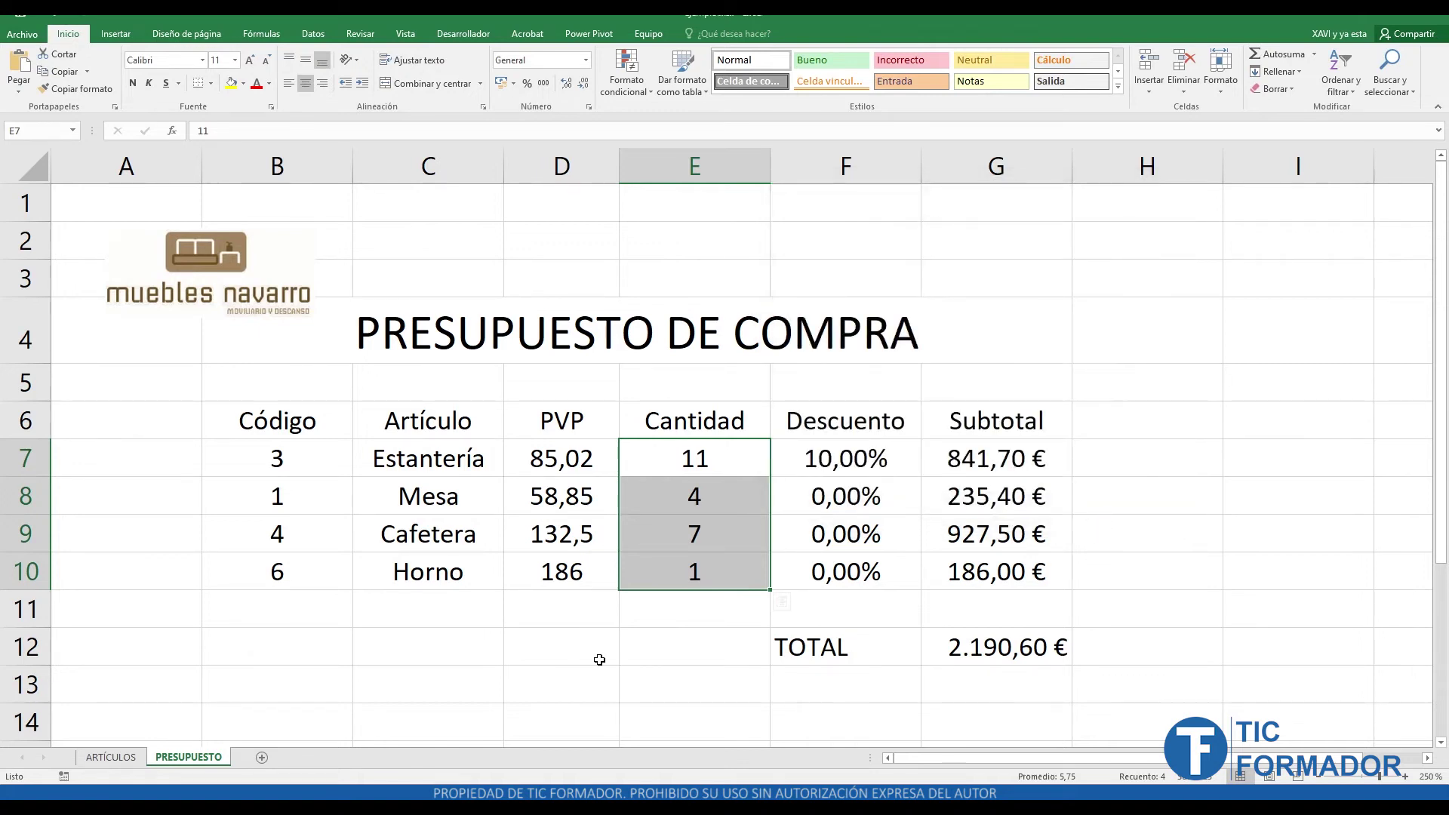
pyautogui.click(637, 660)
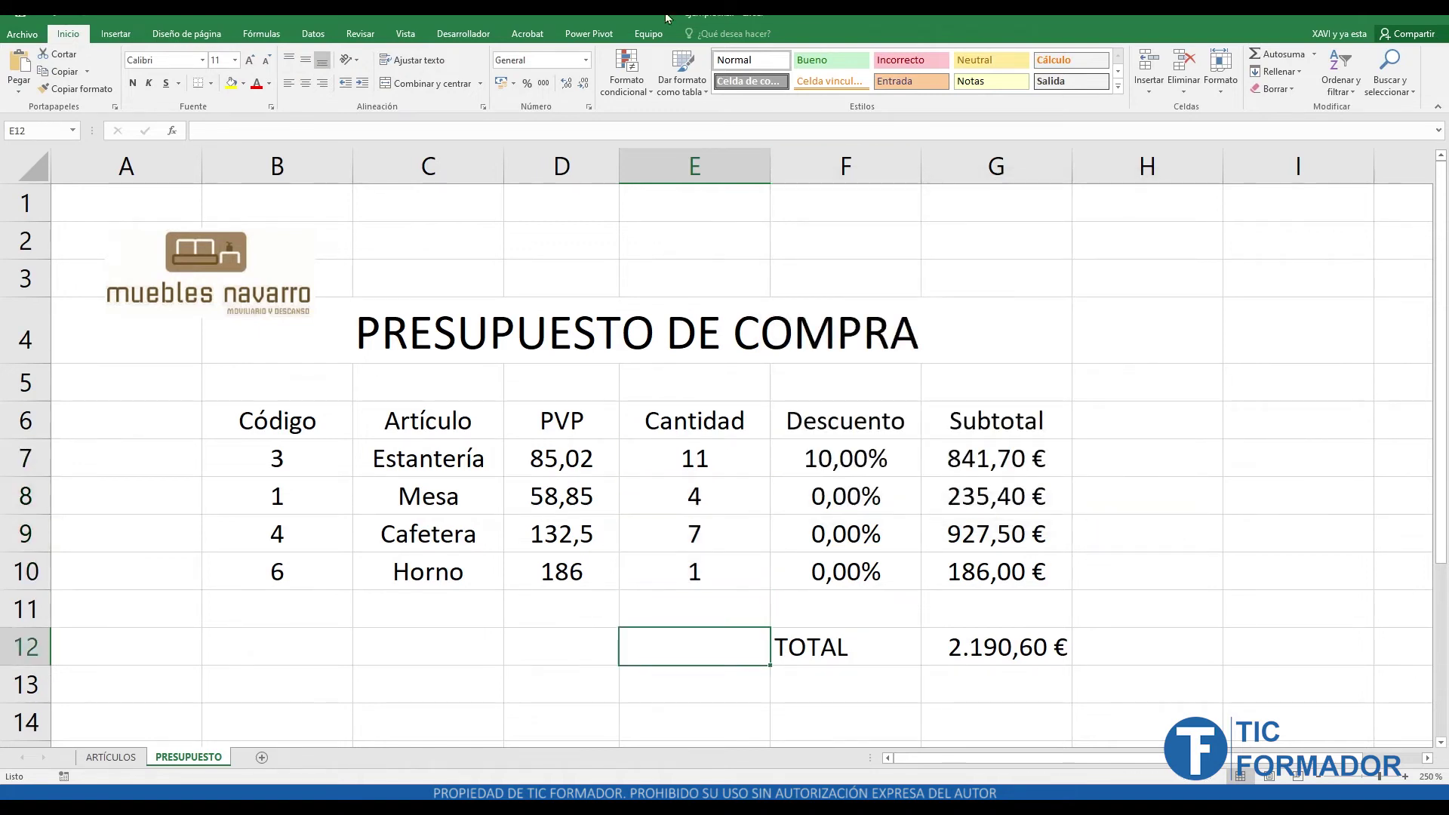
# - Protect the PRESUPUESTO sheet again with the default settings
pyautogui.click(360, 34)
pyautogui.click(527, 72)
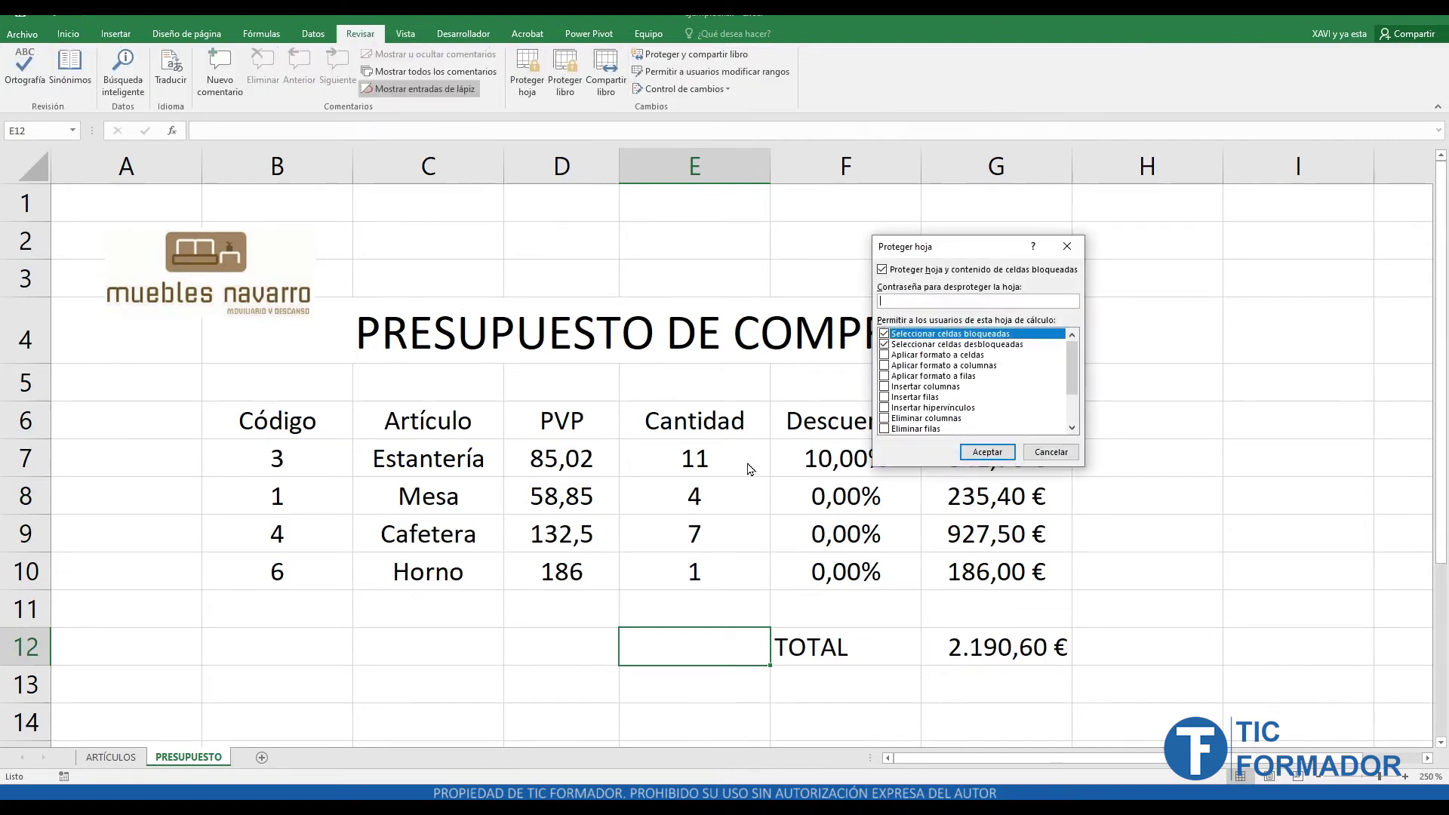
pyautogui.click(1014, 452)
# - Enter quantities 9, 4, 2 and 4 in E7:E10
pyautogui.click(667, 446)
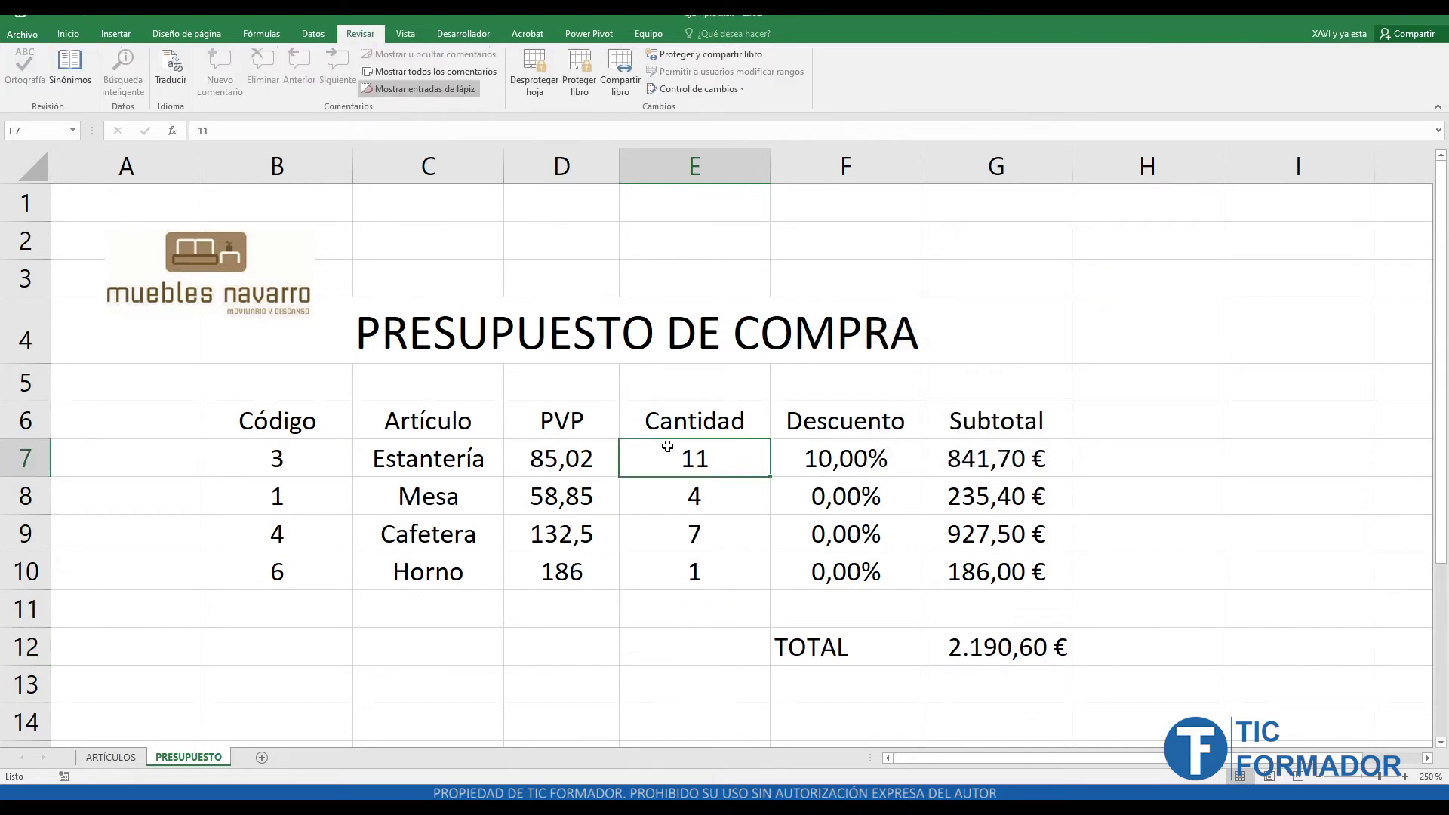
pyautogui.write('9')
pyautogui.press('Return')
pyautogui.write('4')
pyautogui.press('Return')
pyautogui.write('2')
pyautogui.press('Return')
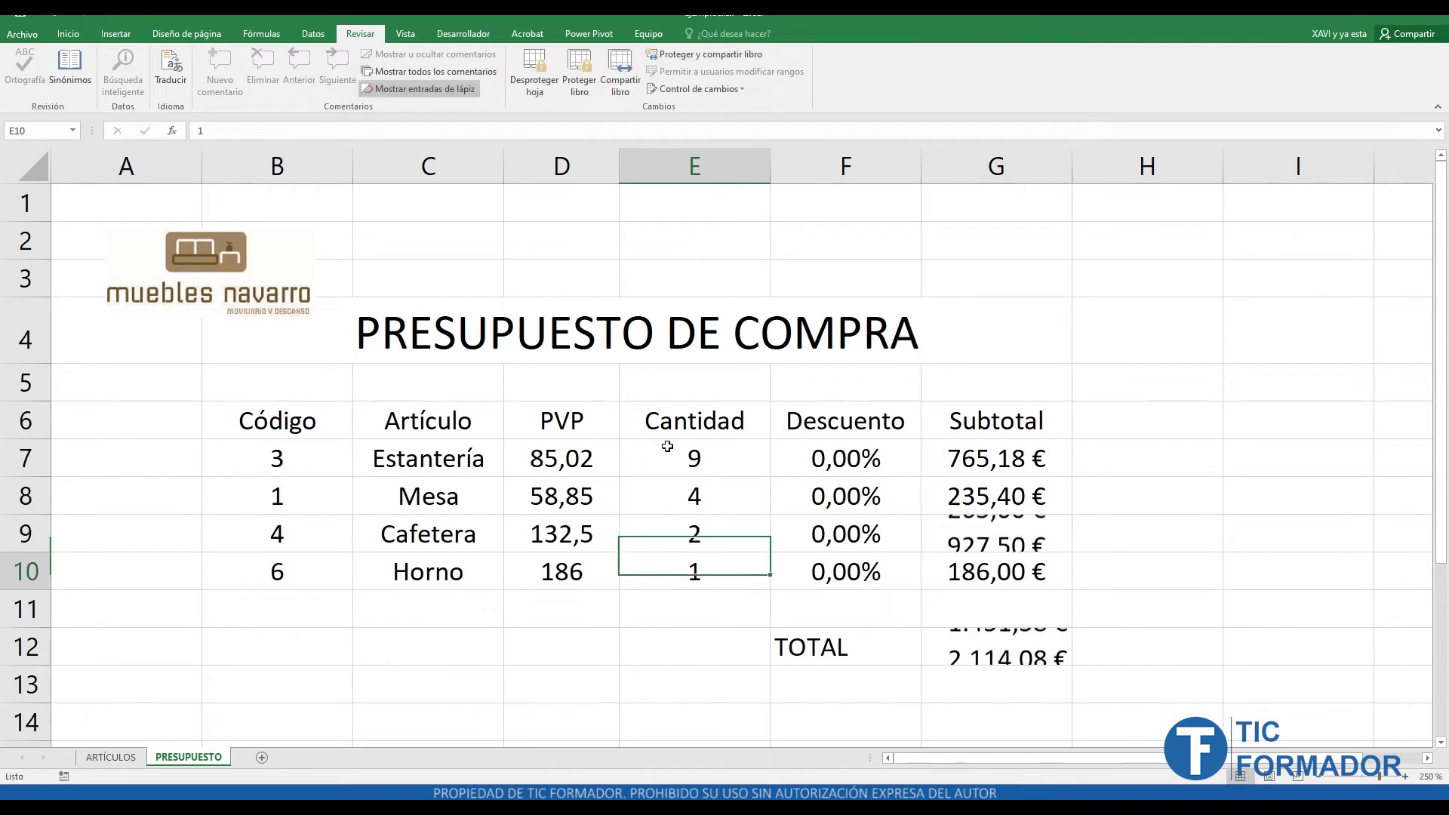
pyautogui.write('4')
pyautogui.press('Return')
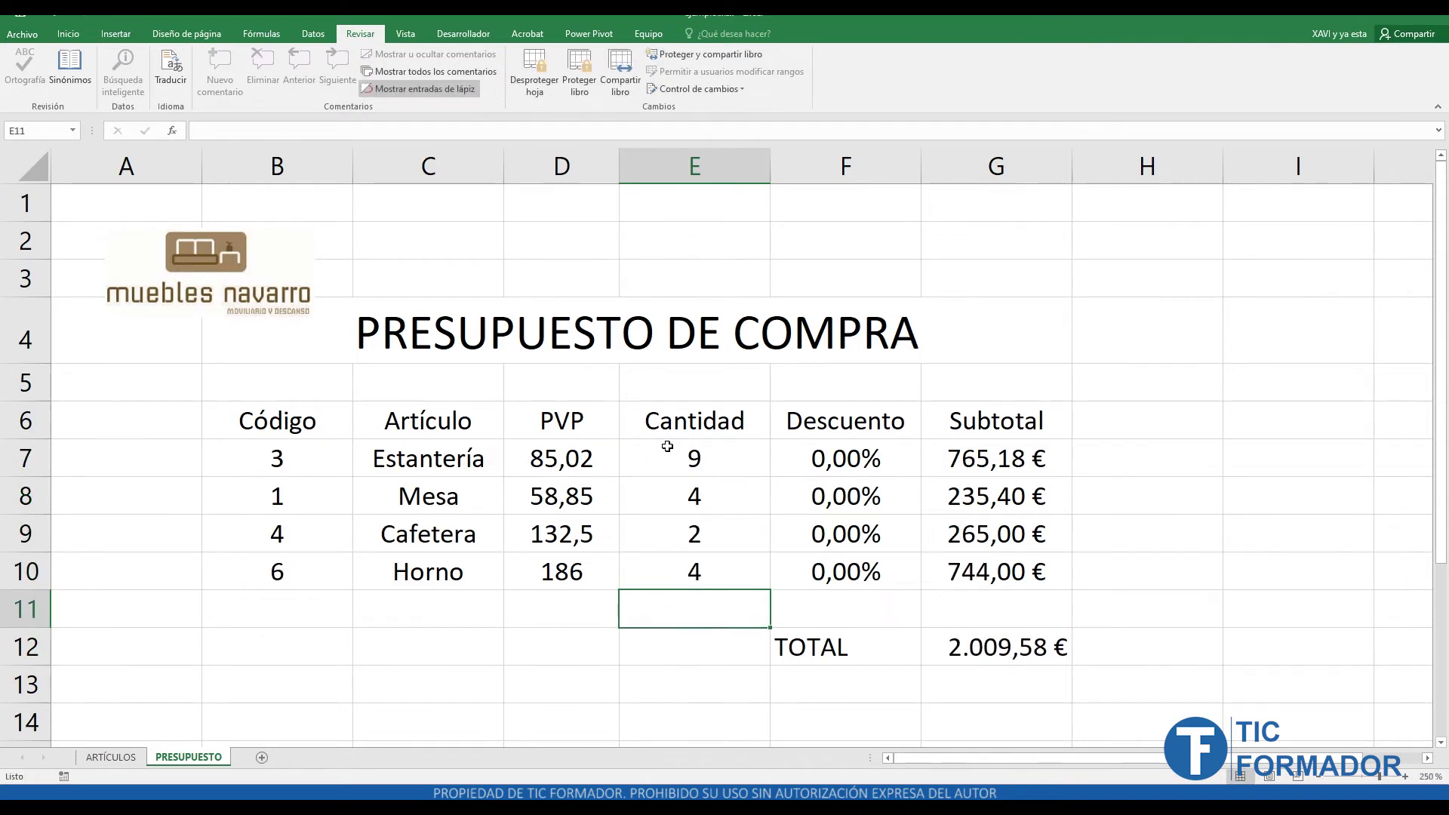
# - Try editing the F10 discount formula, dismiss the protection warning, then unprotect the sheet
pyautogui.click(850, 585)
pyautogui.doubleClick(853, 585)
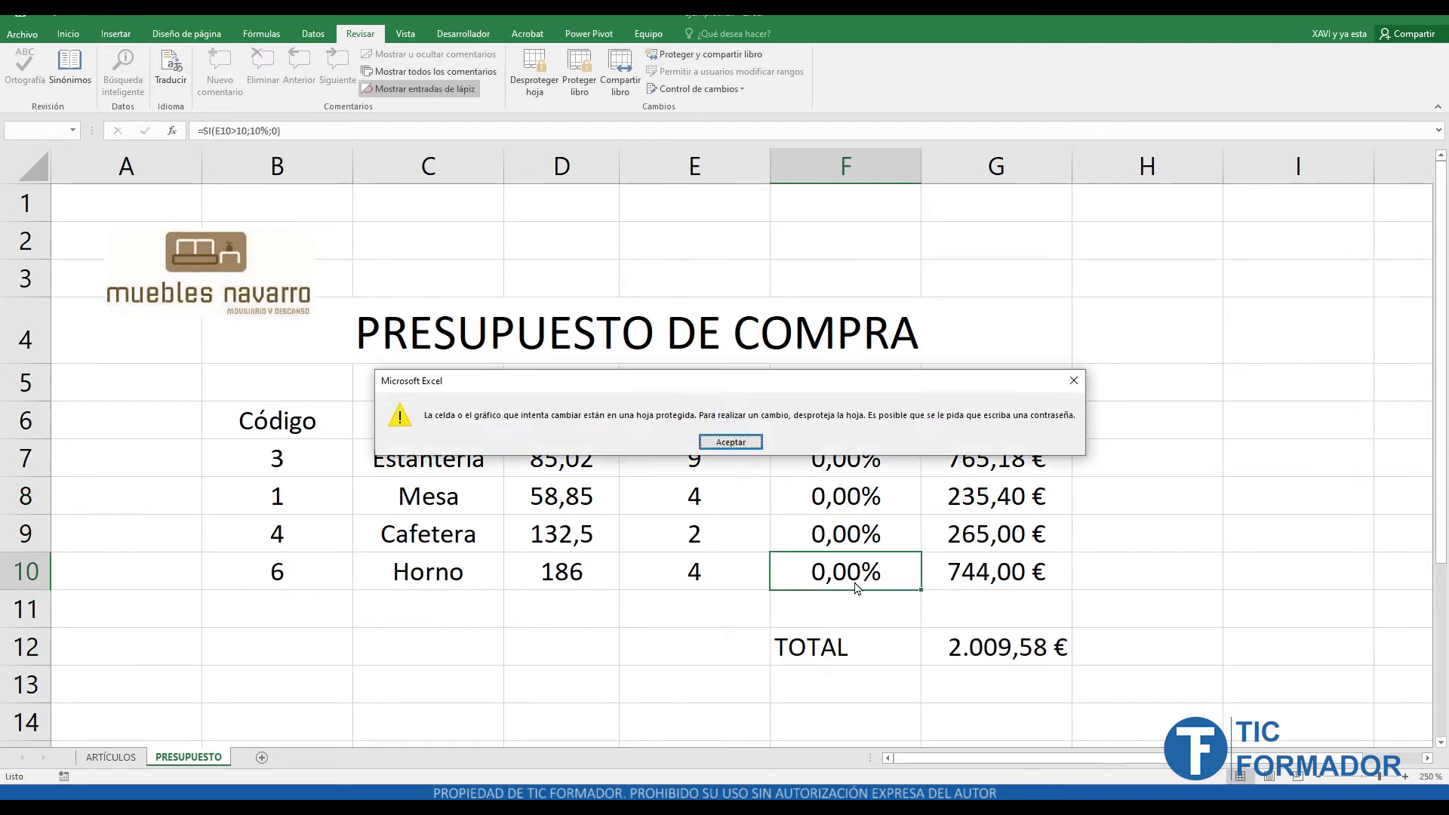
pyautogui.click(729, 442)
pyautogui.click(530, 97)
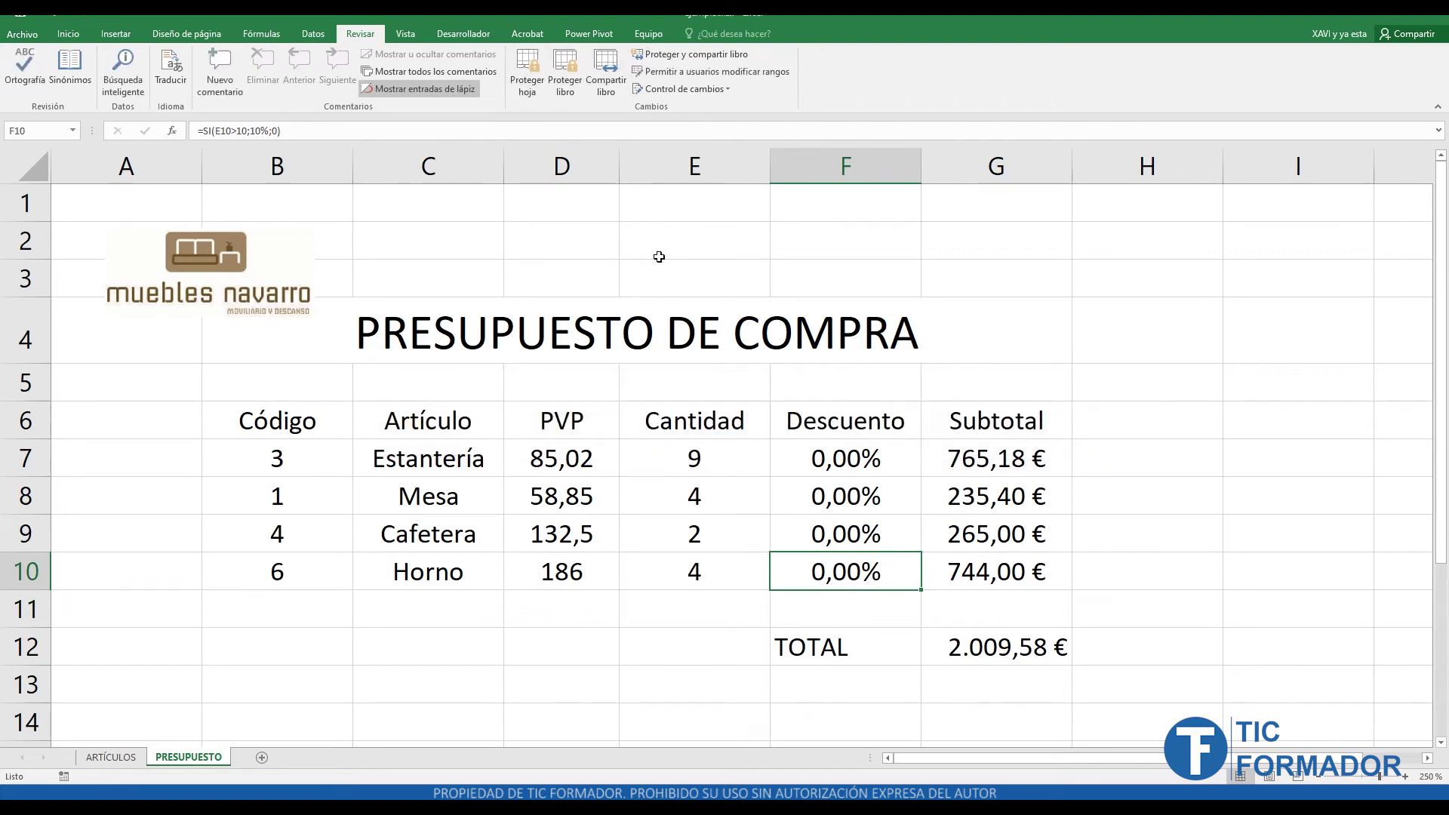
pyautogui.click(266, 282)
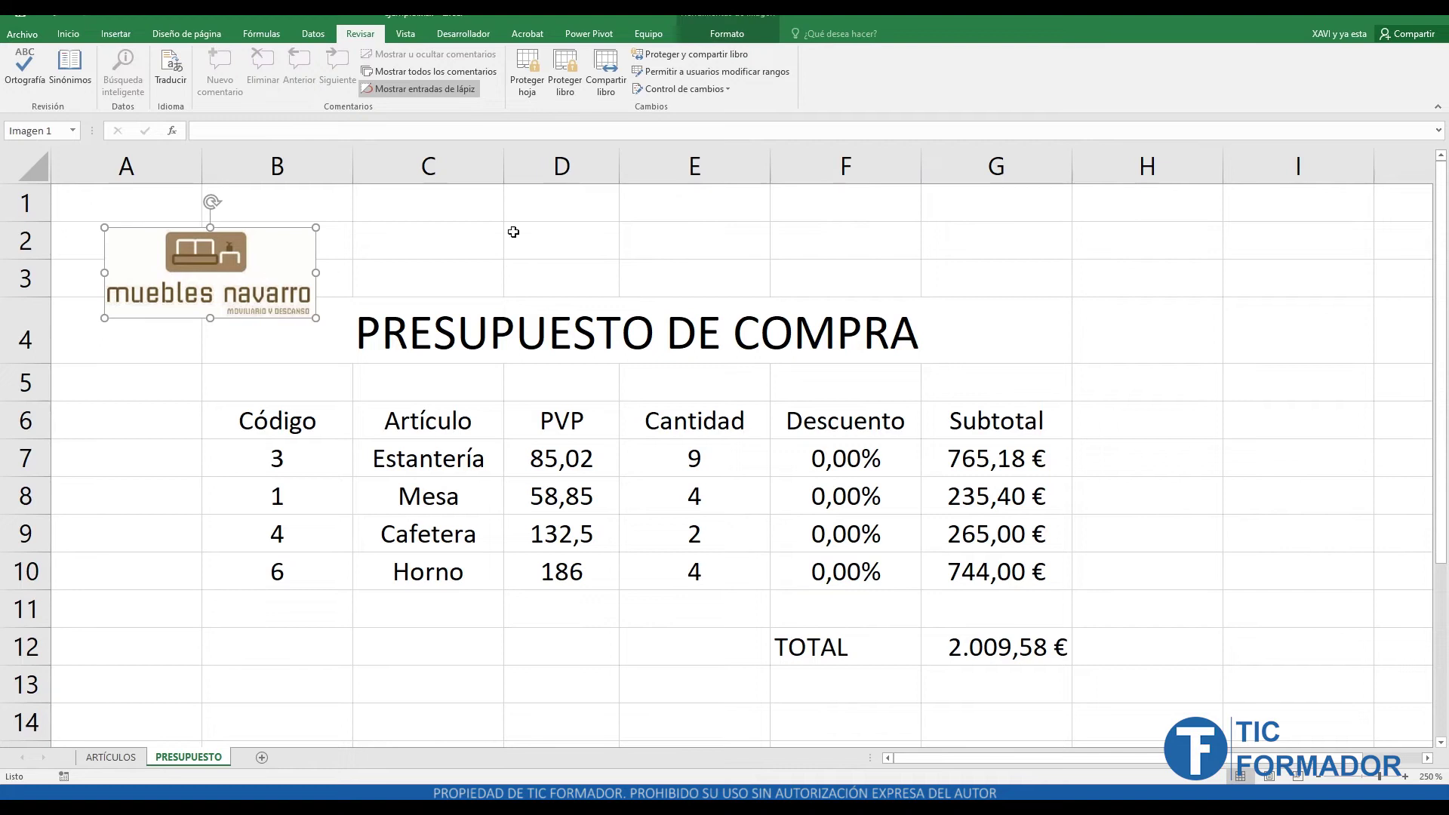
pyautogui.rightClick(288, 241)
pyautogui.rightClick(268, 258)
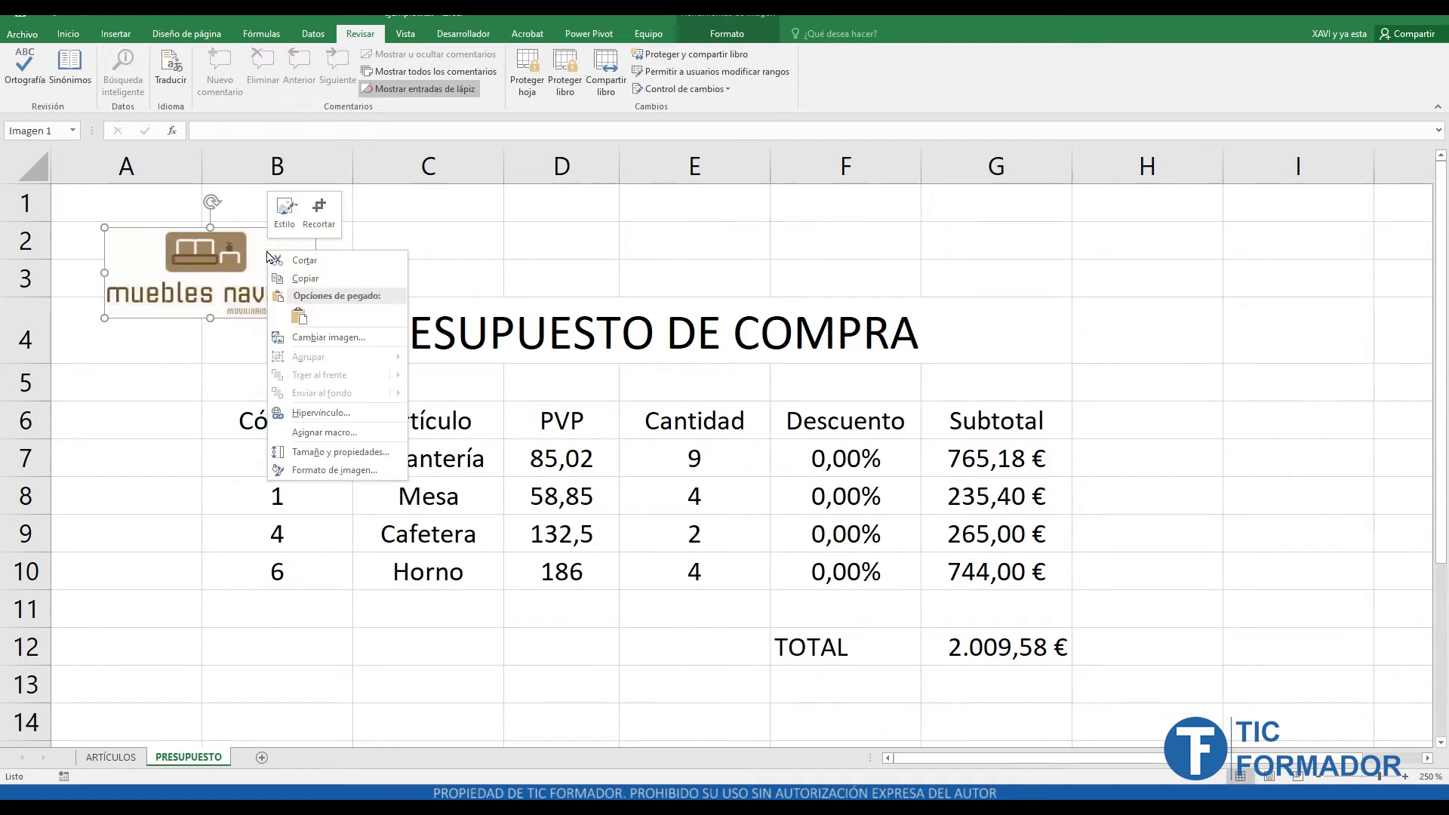
pyautogui.click(353, 464)
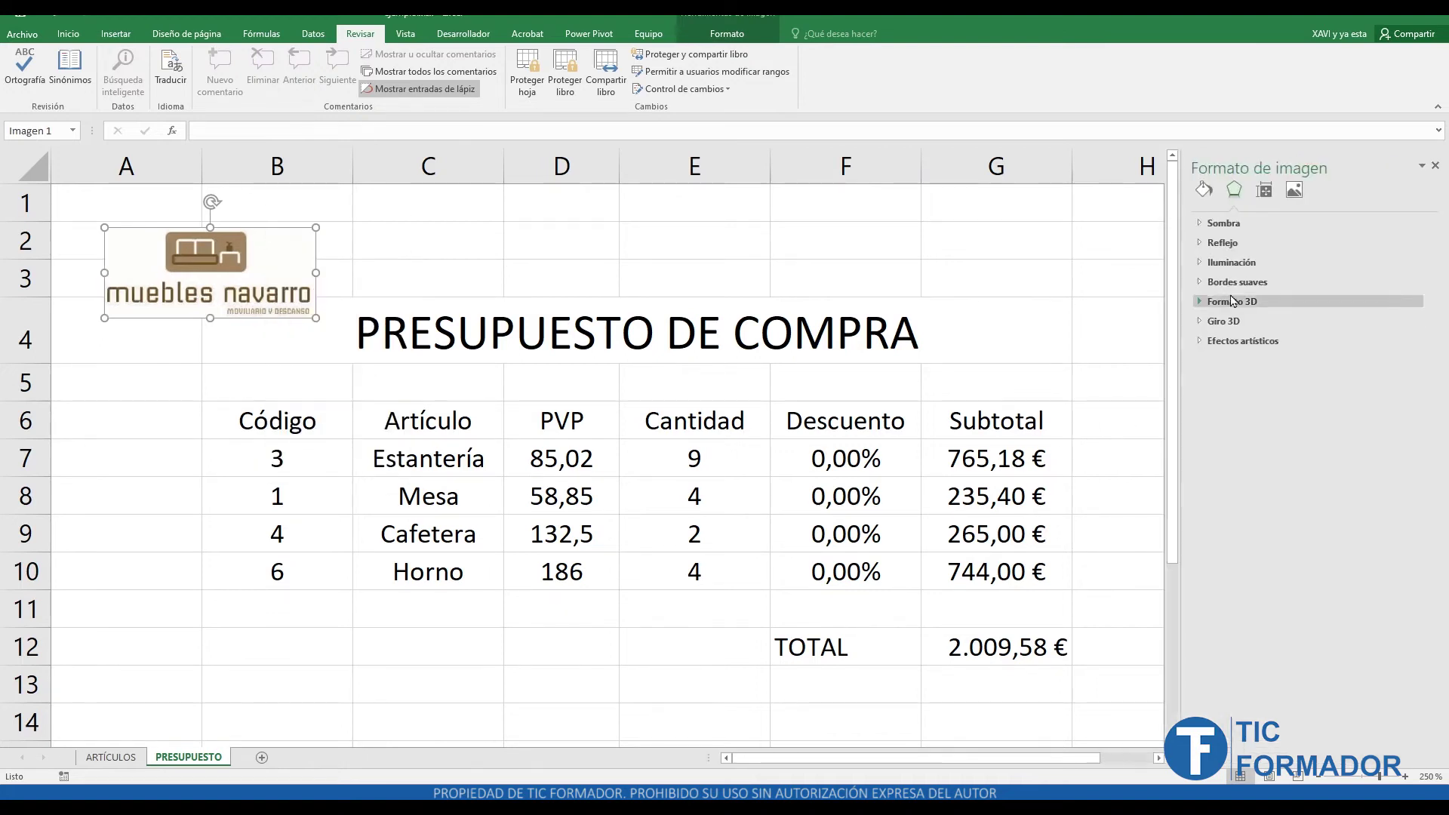
pyautogui.click(1265, 190)
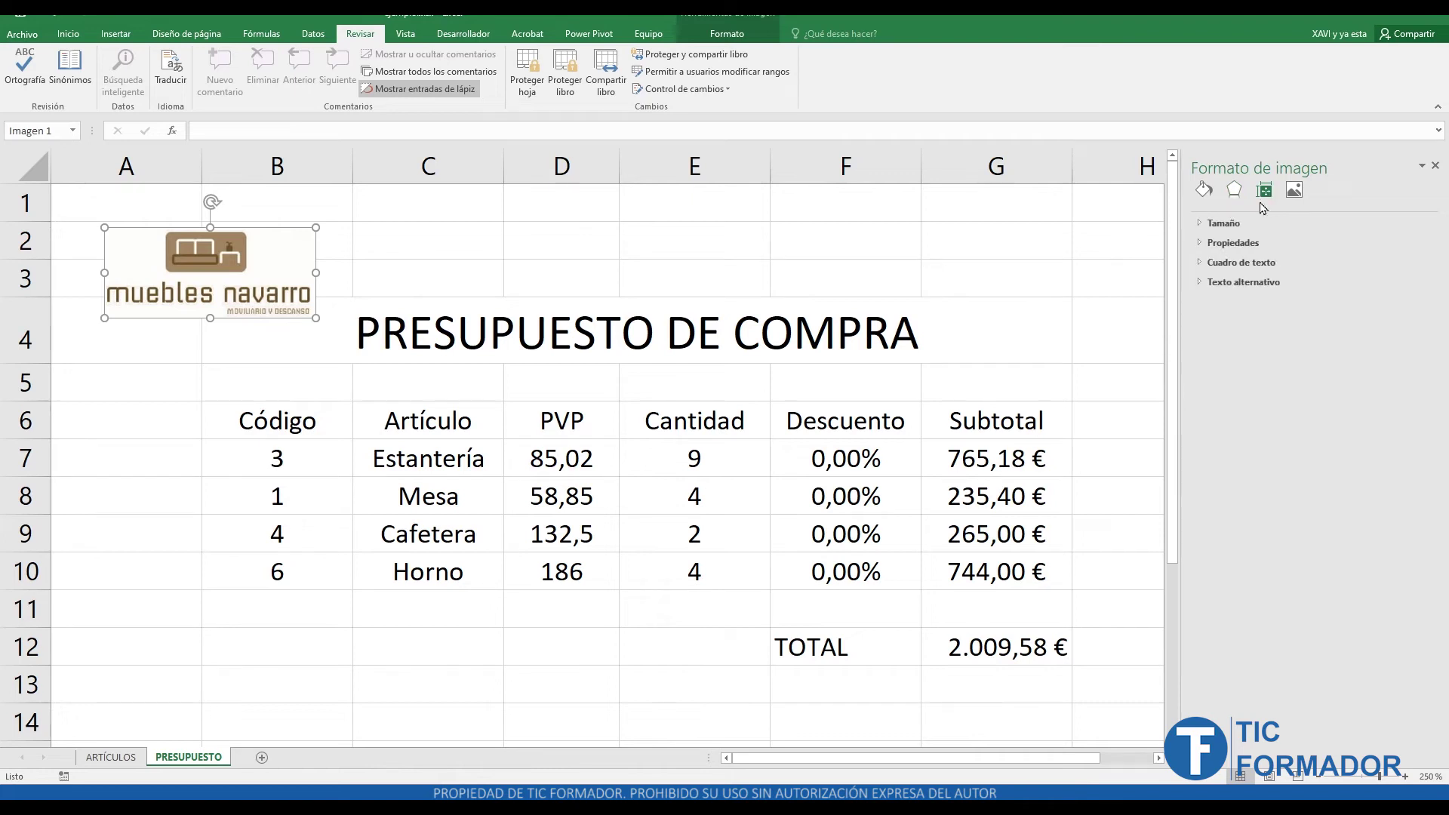
pyautogui.click(1232, 243)
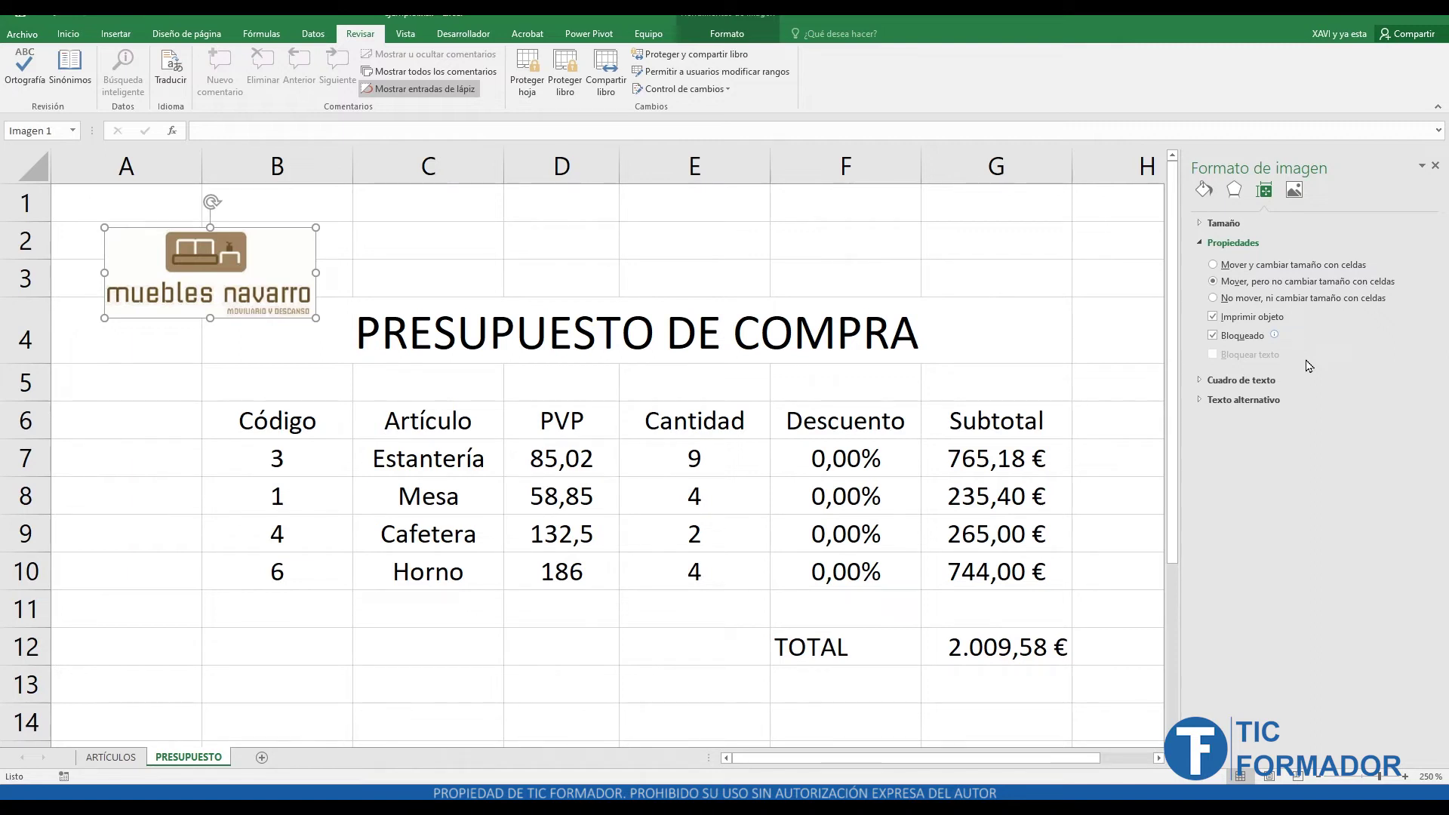
pyautogui.click(1435, 166)
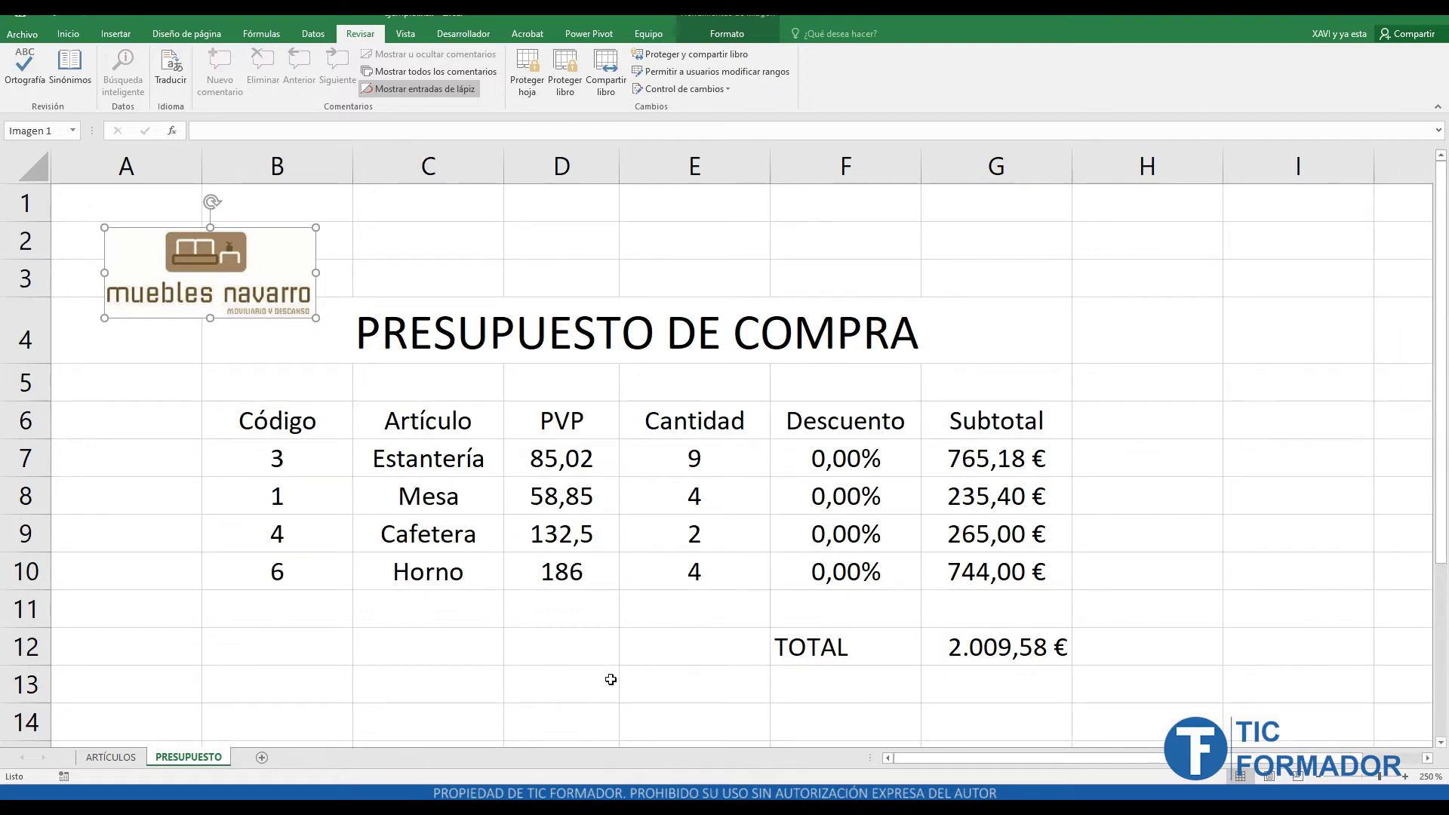
pyautogui.click(960, 457)
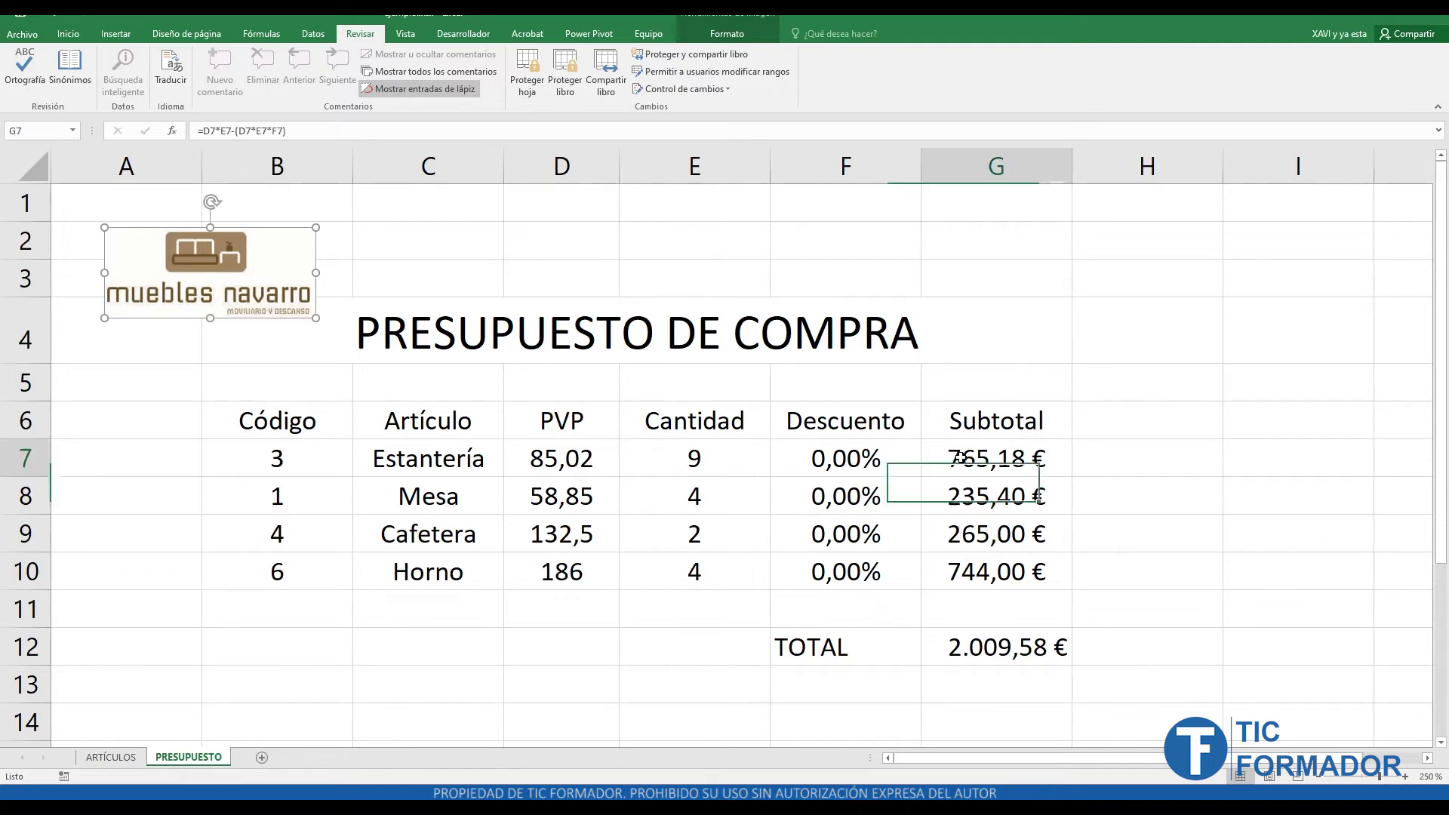
pyautogui.doubleClick(1015, 469)
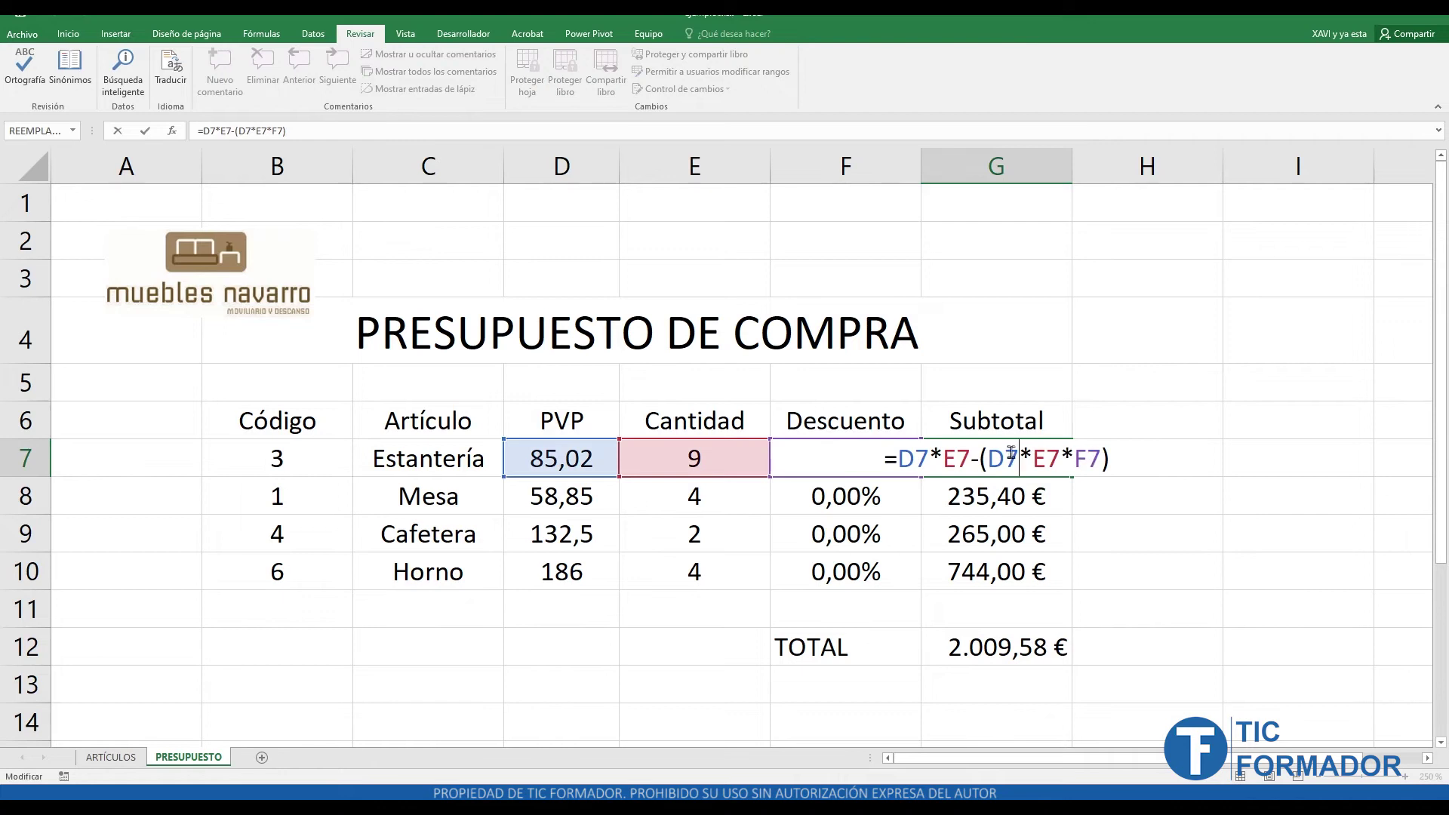
pyautogui.press('Escape')
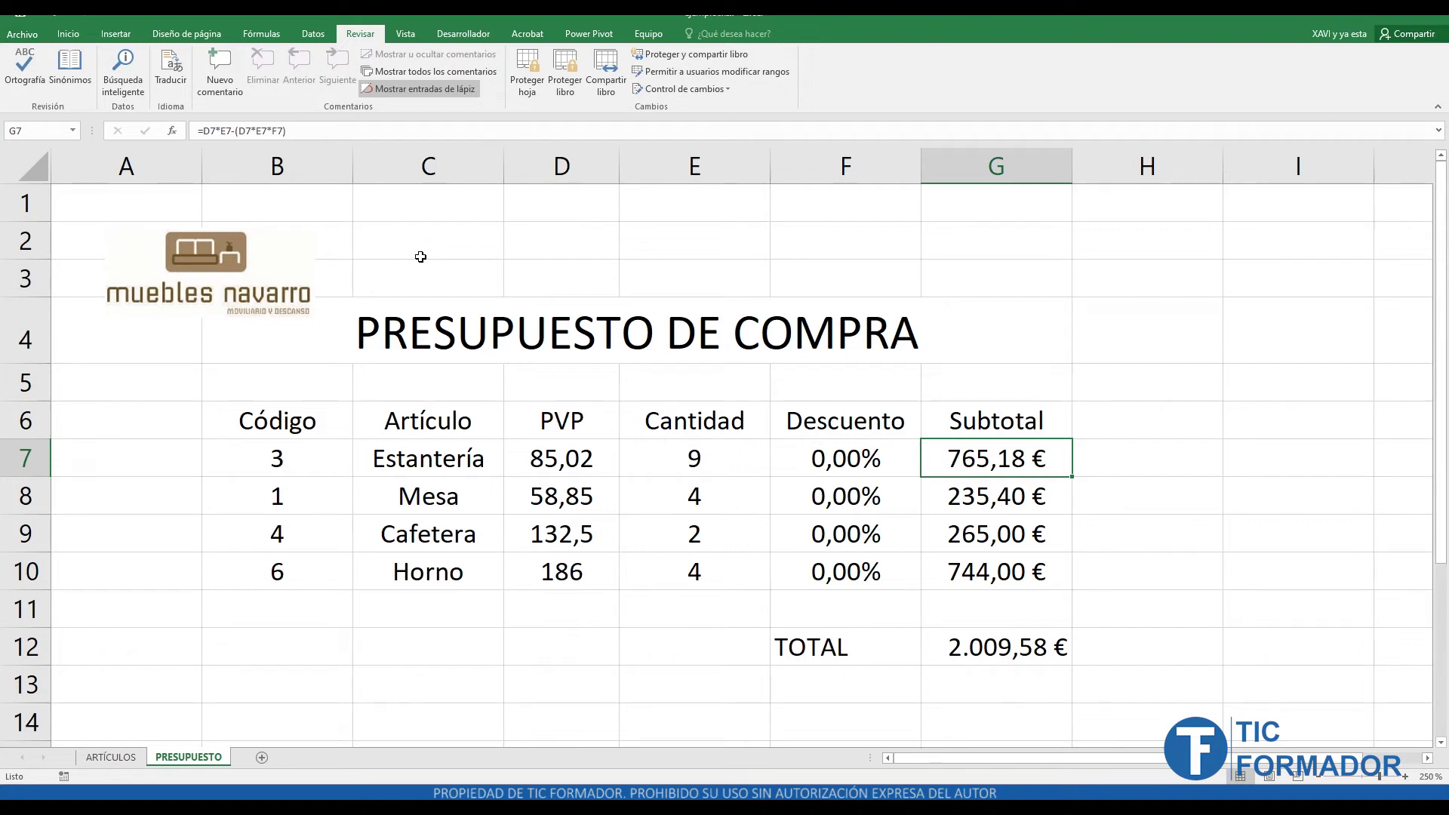
# - Select C7:C10, D7:D10, F7:F10, G7:G10 and G12 one range at a time
pyautogui.moveTo(436, 457); pyautogui.dragTo(448, 564)
pyautogui.moveTo(577, 462); pyautogui.dragTo(575, 574)
pyautogui.moveTo(866, 462); pyautogui.dragTo(855, 567)
pyautogui.moveTo(995, 461); pyautogui.dragTo(995, 573)
pyautogui.click(998, 648)
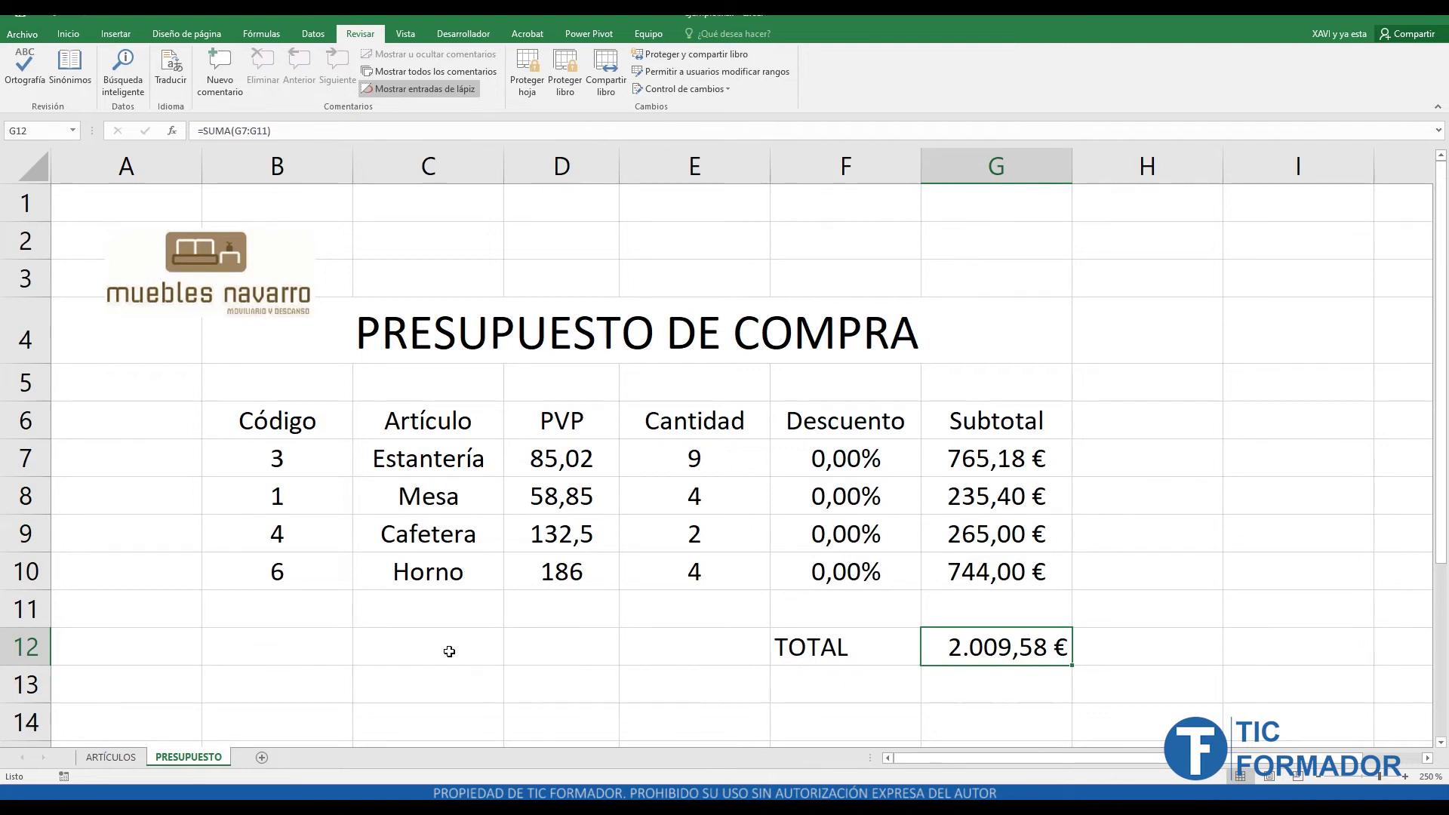
# - Build one combined selection of C7:D10, F7:G10 and the TOTAL cell G12
pyautogui.moveTo(457, 457); pyautogui.dragTo(464, 572)
pyautogui.moveTo(587, 464); pyautogui.dragTo(575, 564)
pyautogui.keyDown('ctrl'); pyautogui.moveTo(834, 459); pyautogui.dragTo(839, 562); pyautogui.keyUp('ctrl')
pyautogui.keyDown('ctrl'); pyautogui.moveTo(979, 460); pyautogui.dragTo(980, 567); pyautogui.keyUp('ctrl')
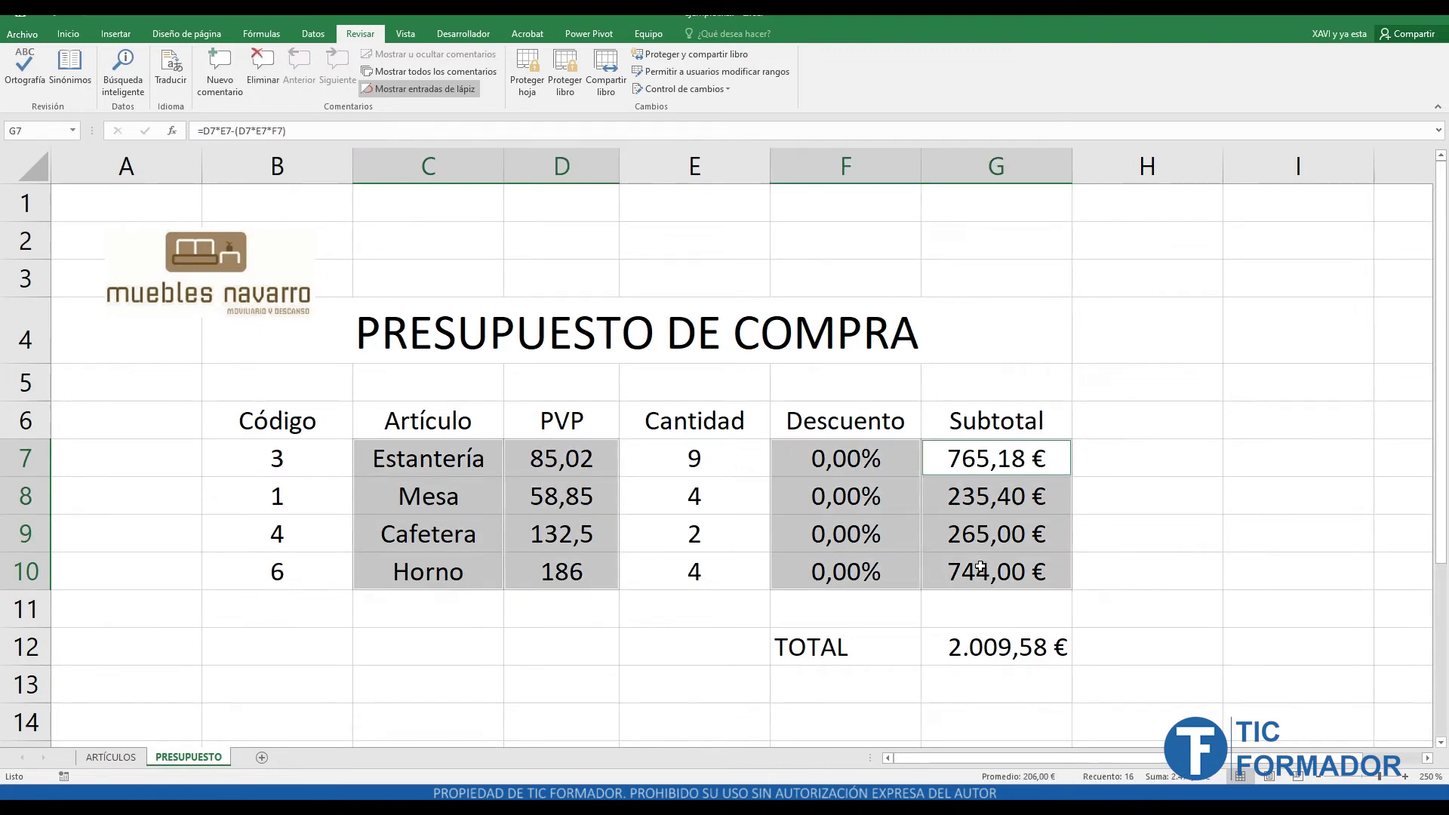
pyautogui.keyDown('ctrl'); pyautogui.click(999, 647); pyautogui.keyUp('ctrl')
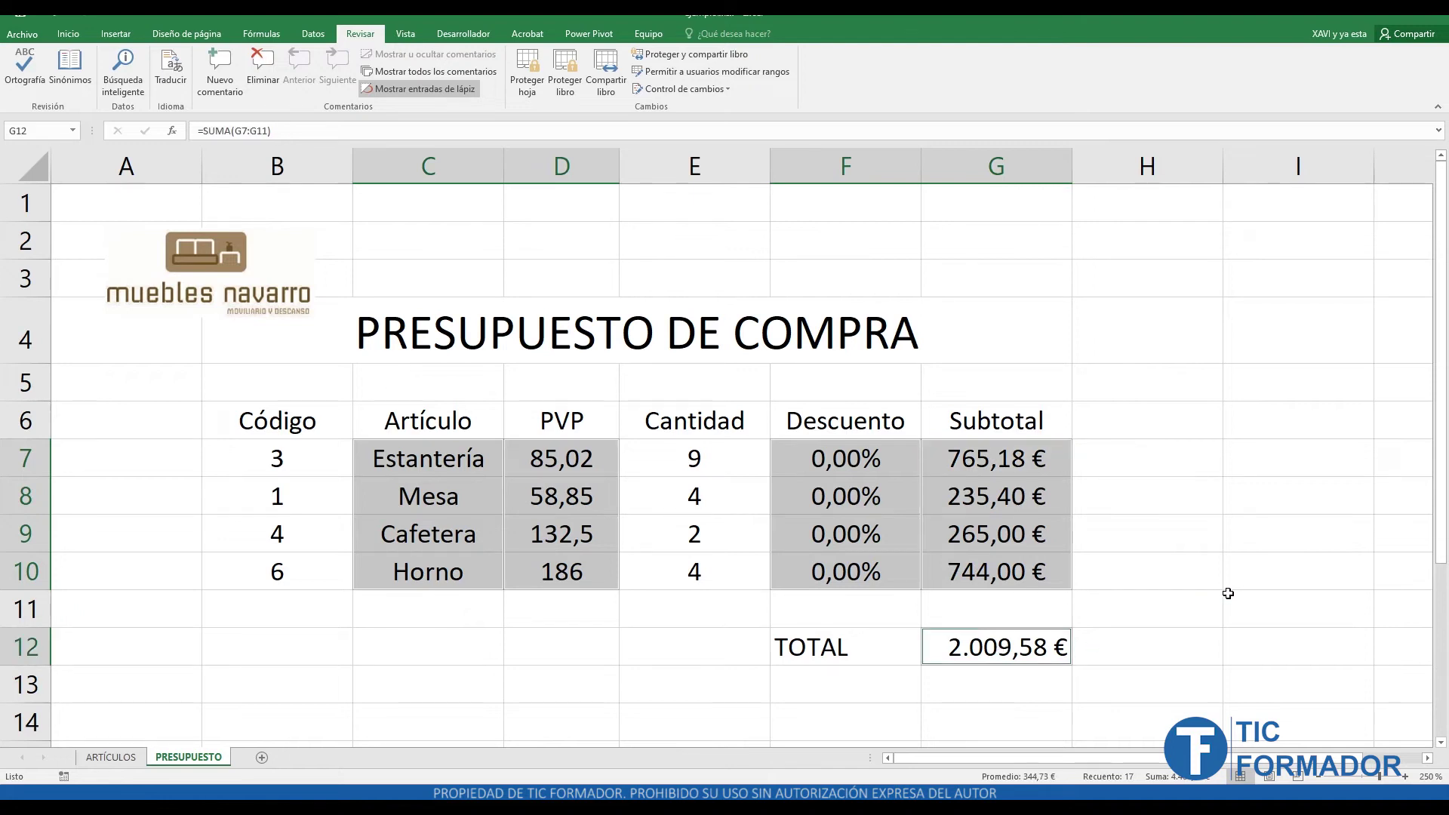
pyautogui.click(68, 33)
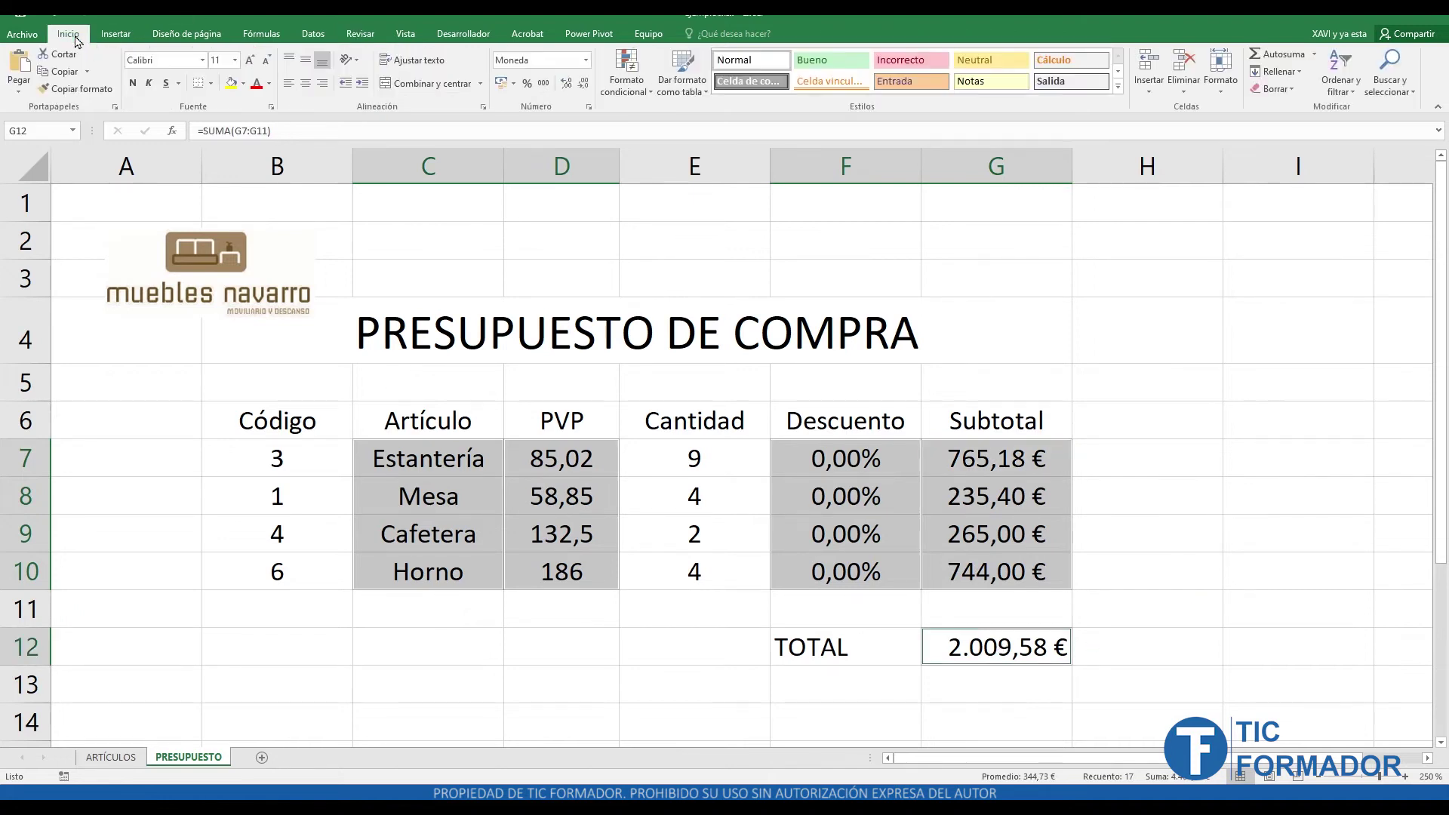
# - Mark the selected item, price, discount, subtotal and total cells as Oculta (hidden)
pyautogui.click(270, 106)
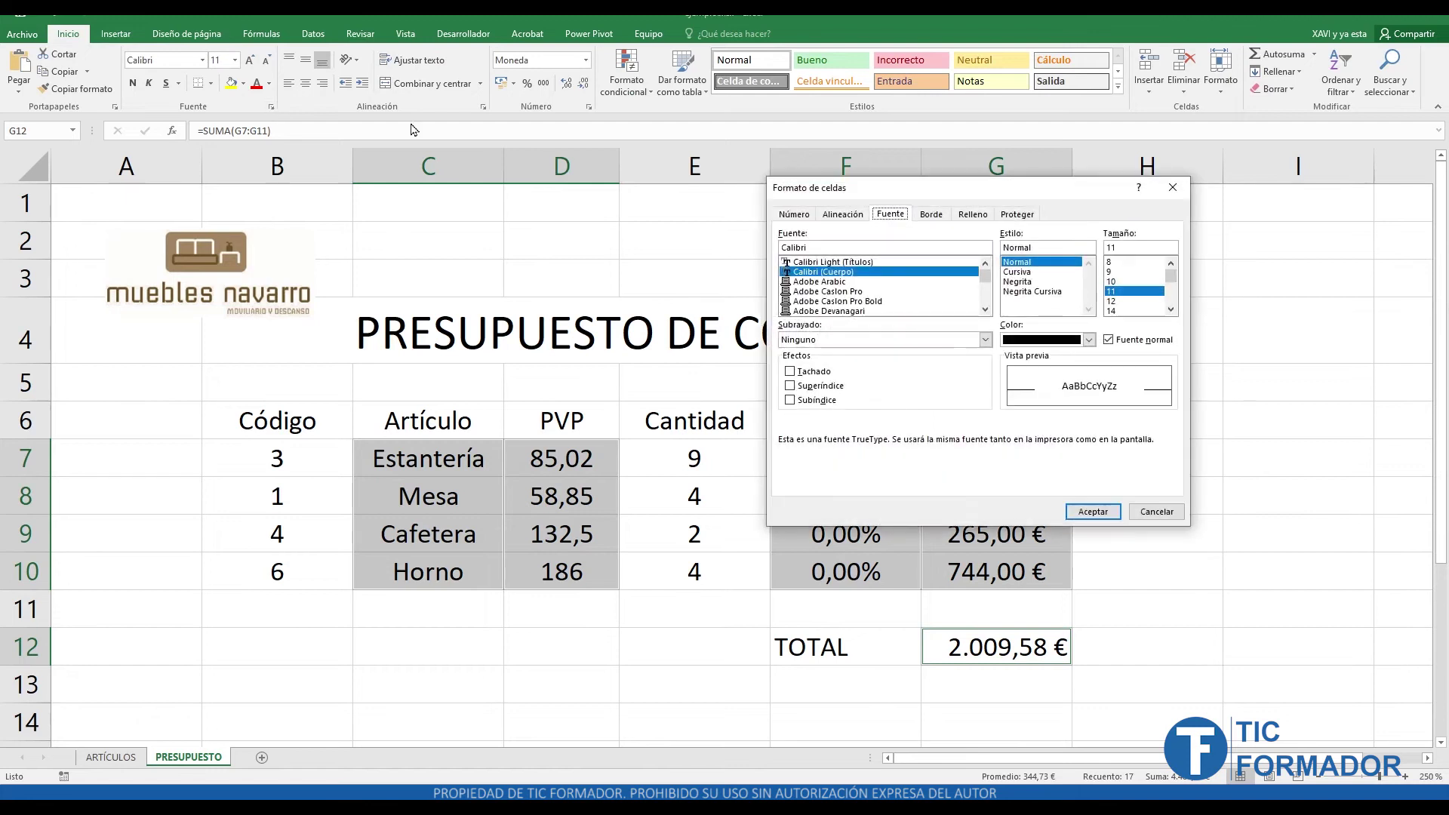
pyautogui.click(1028, 217)
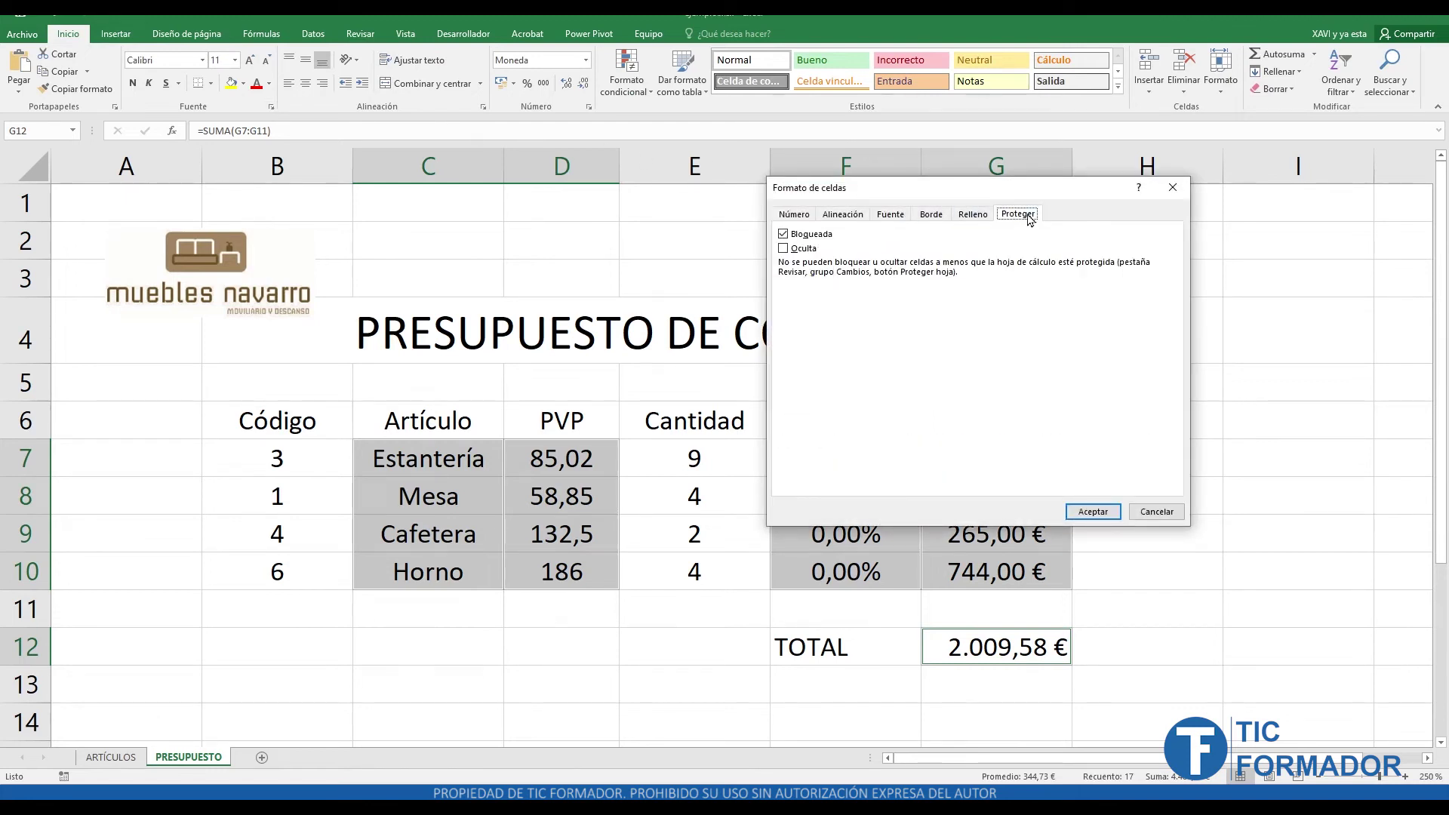
pyautogui.click(785, 248)
pyautogui.click(1103, 518)
# - Protect the PRESUPUESTO sheet with Proteger hoja's default options
pyautogui.click(351, 37)
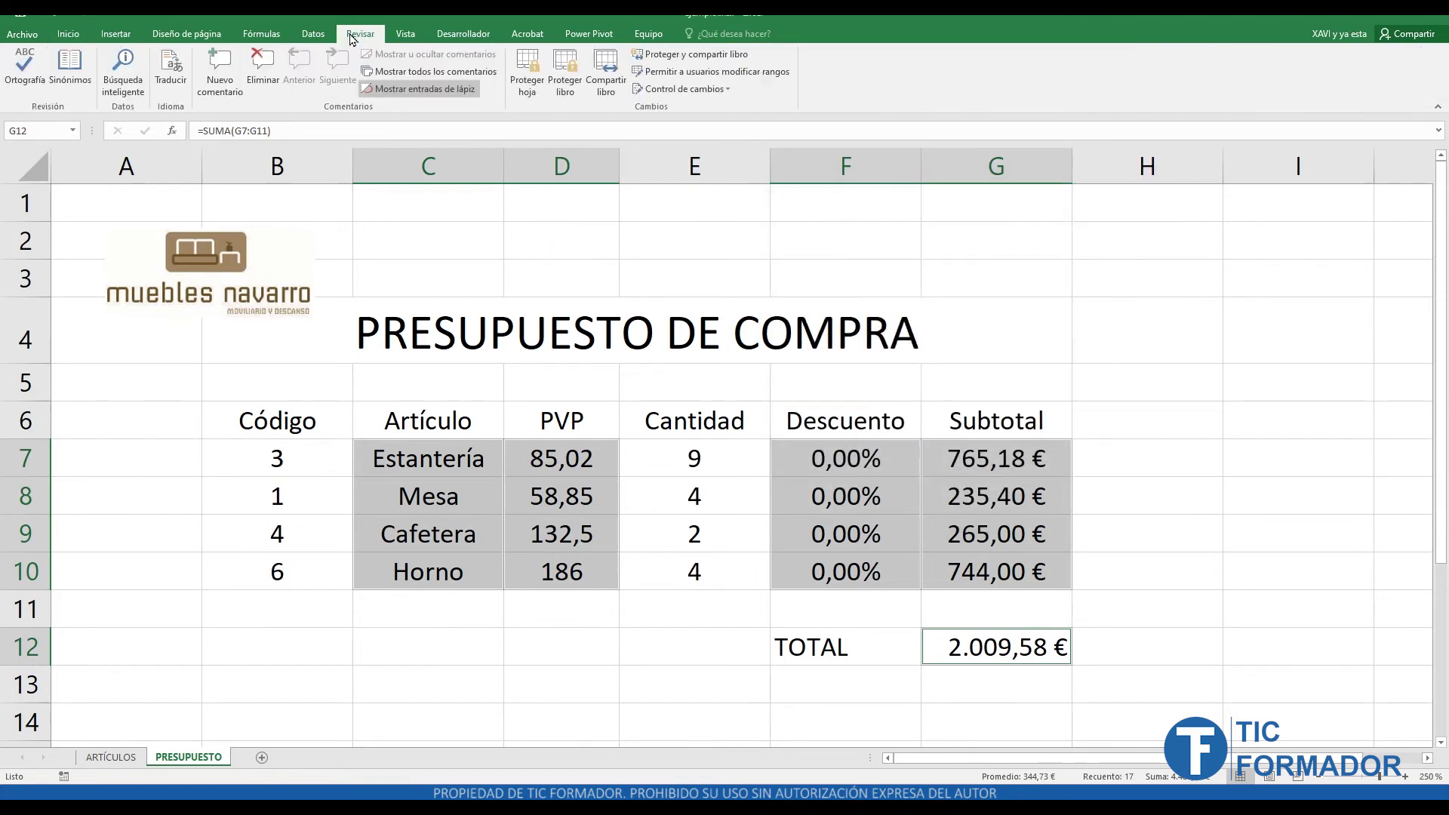
pyautogui.click(532, 76)
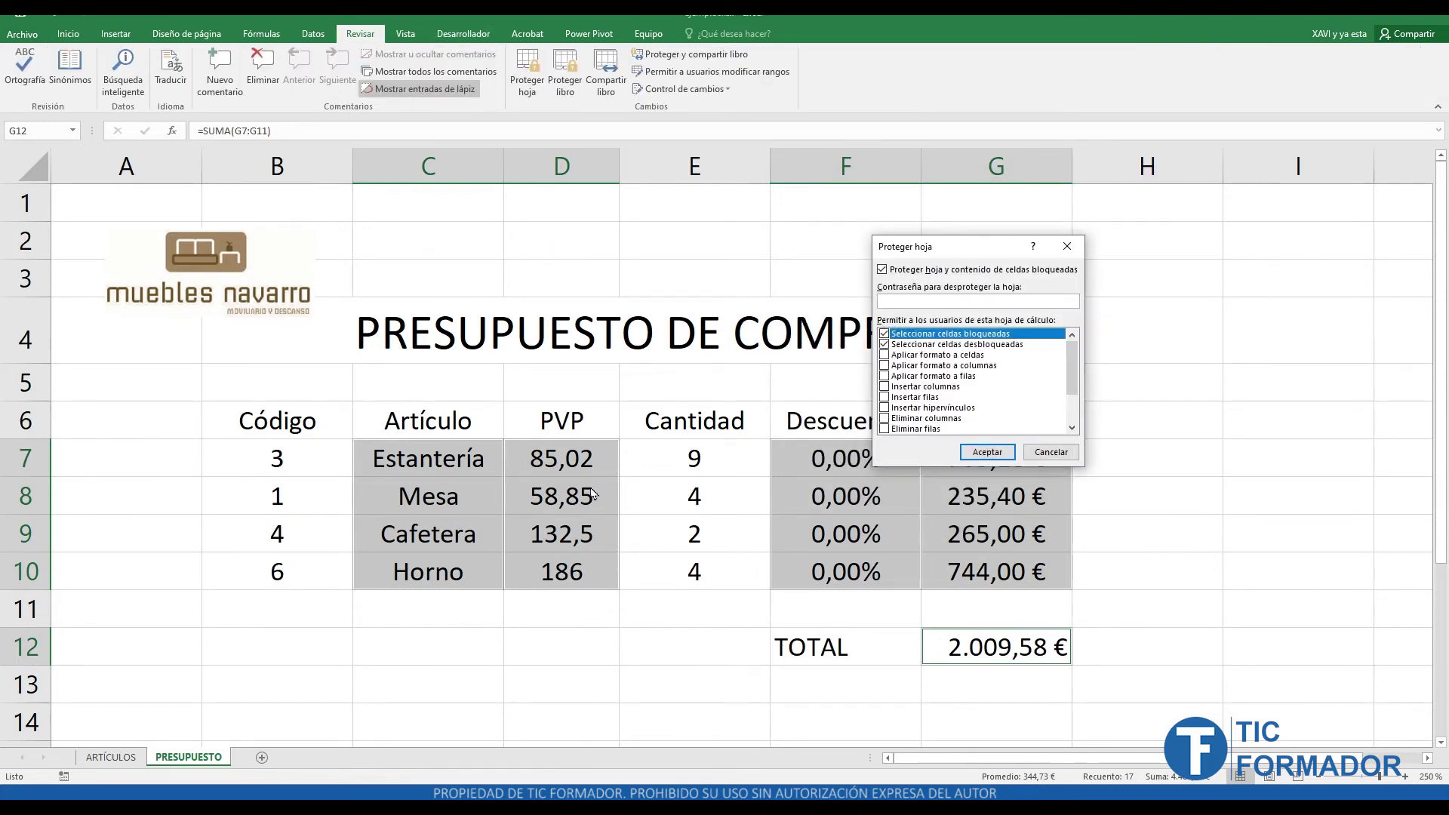
pyautogui.click(981, 451)
# - Confirm C7, D7, F7, G7 and G12 show no formulas while protected, then unprotect the sheet
pyautogui.click(759, 596)
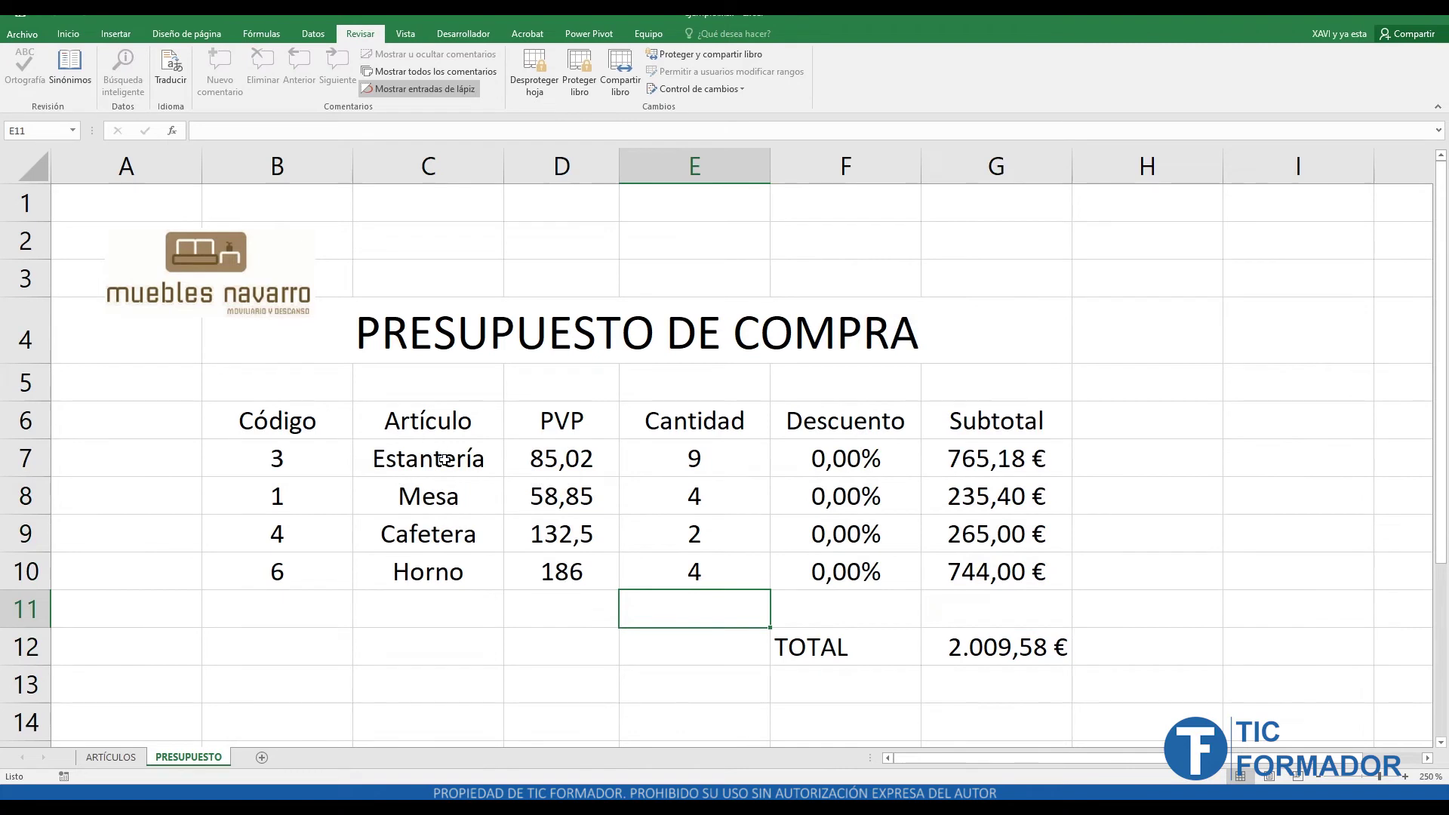
pyautogui.click(444, 458)
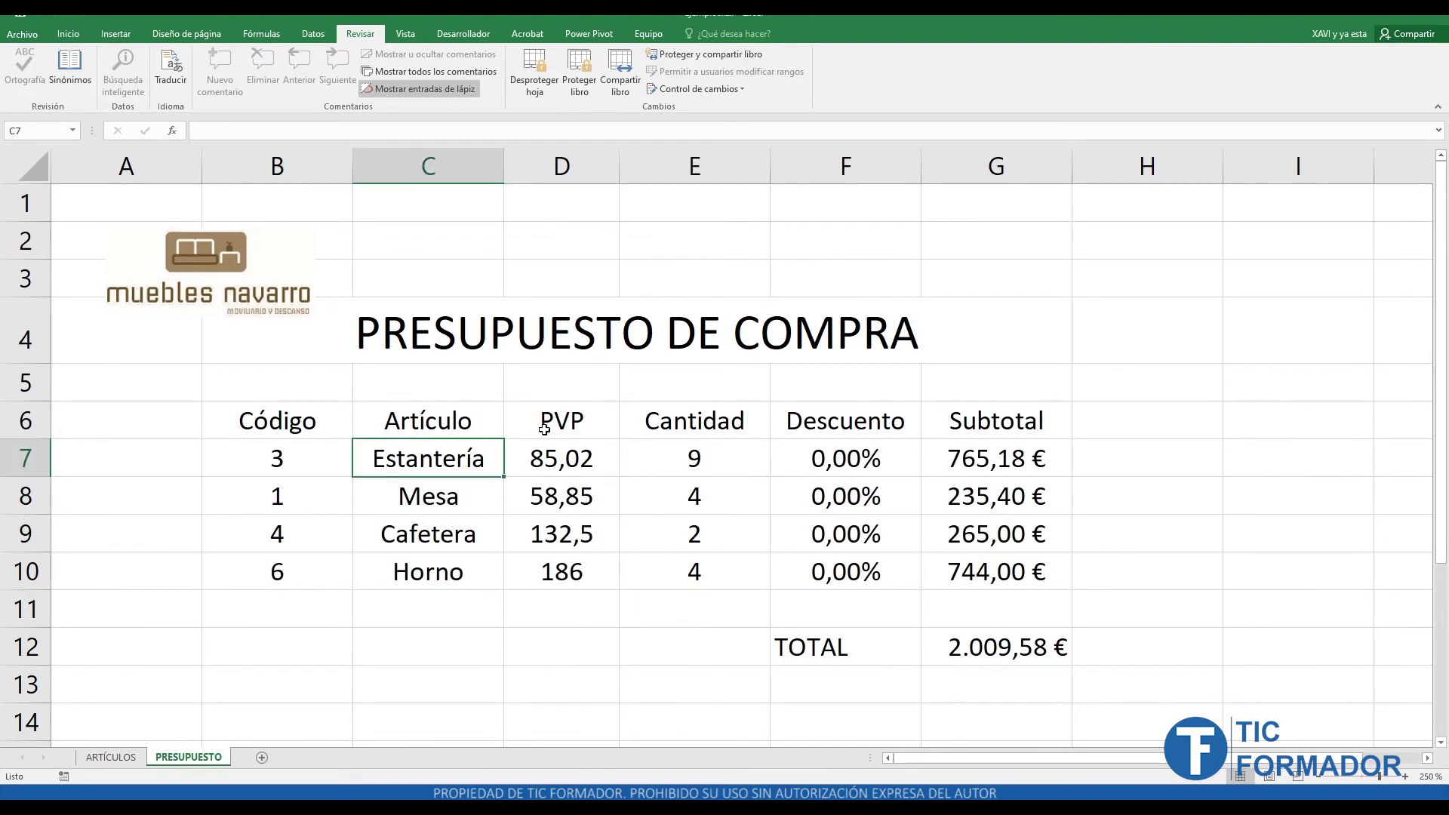
pyautogui.click(564, 455)
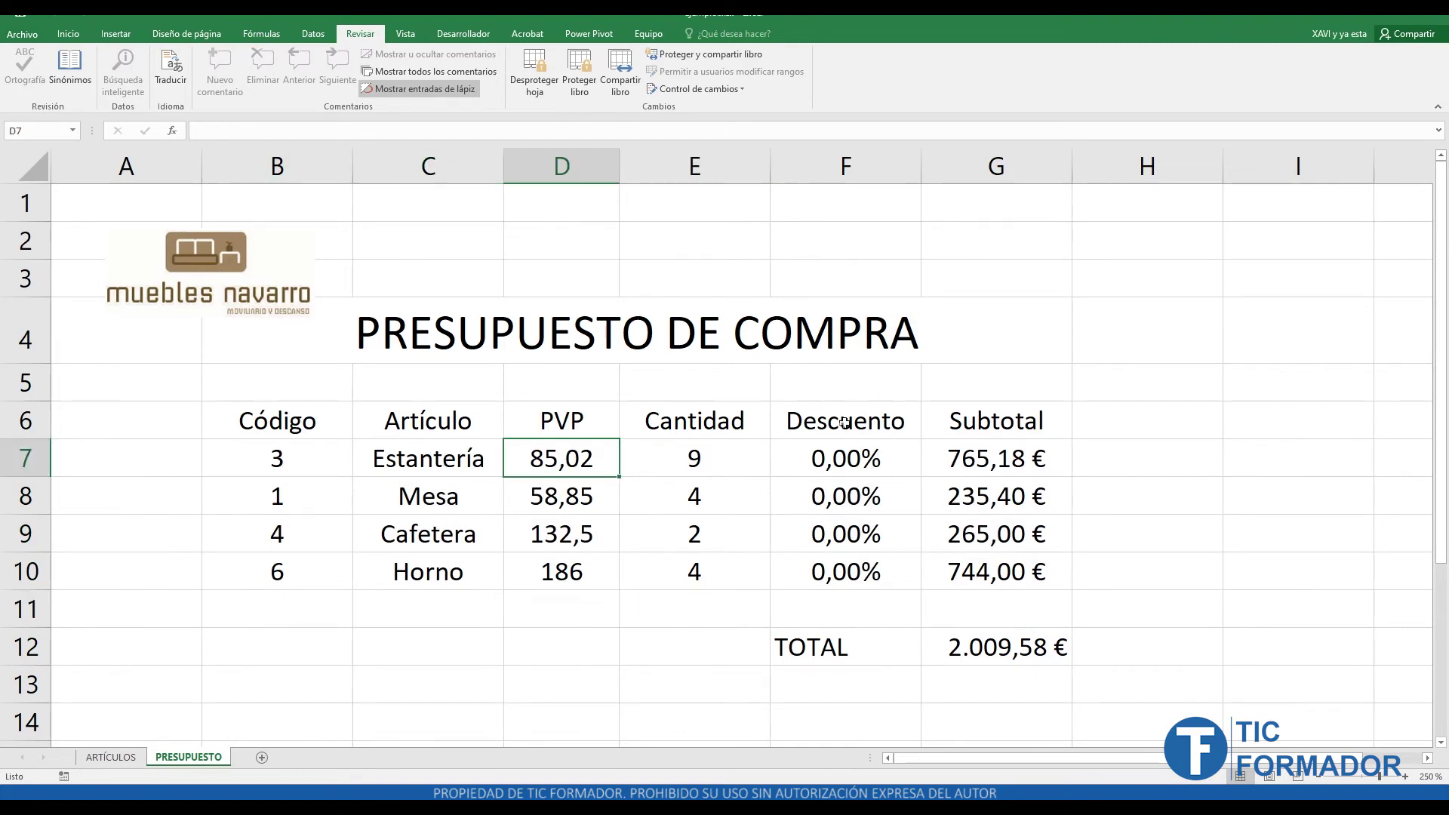
pyautogui.click(859, 453)
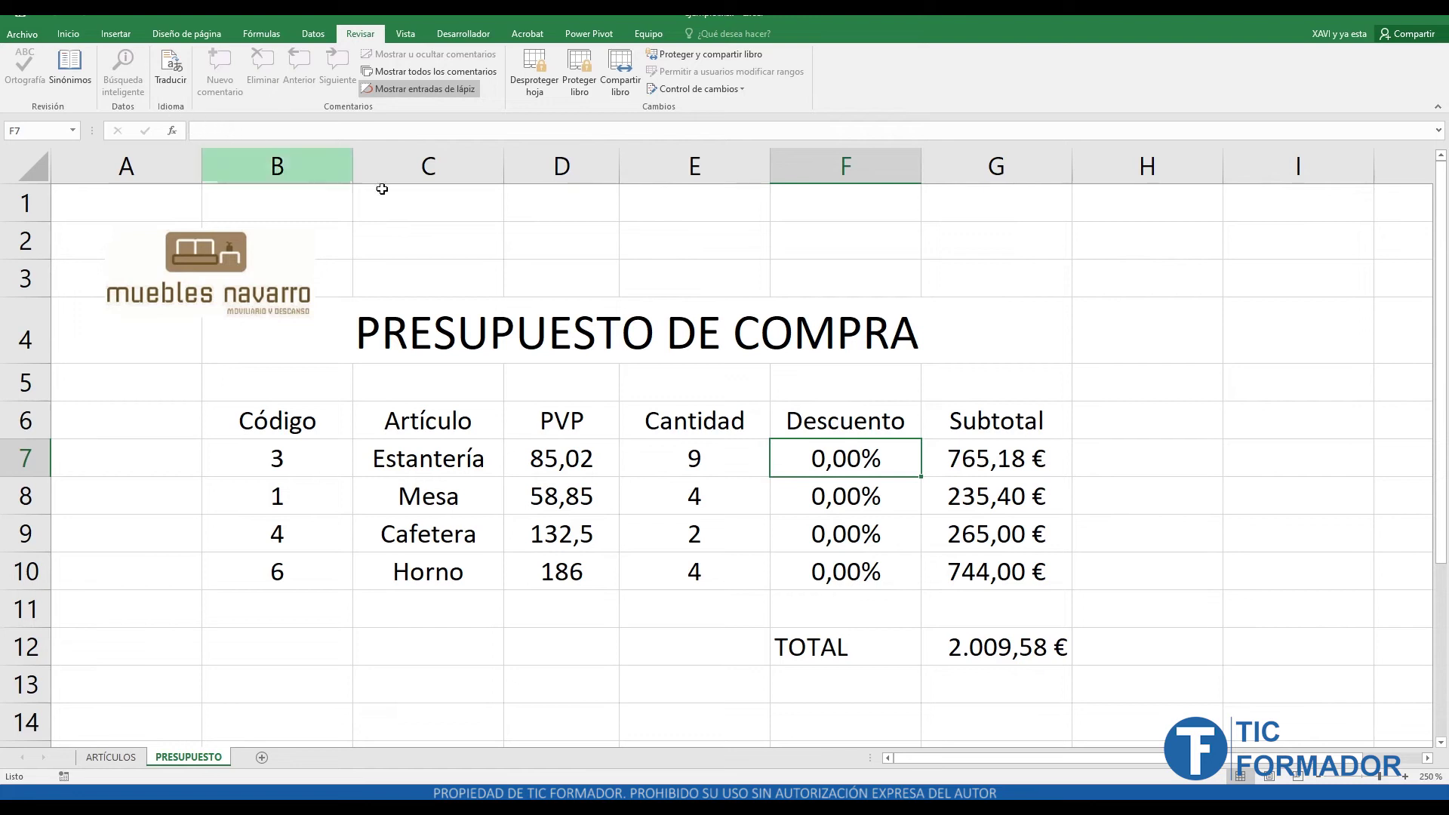
pyautogui.click(978, 463)
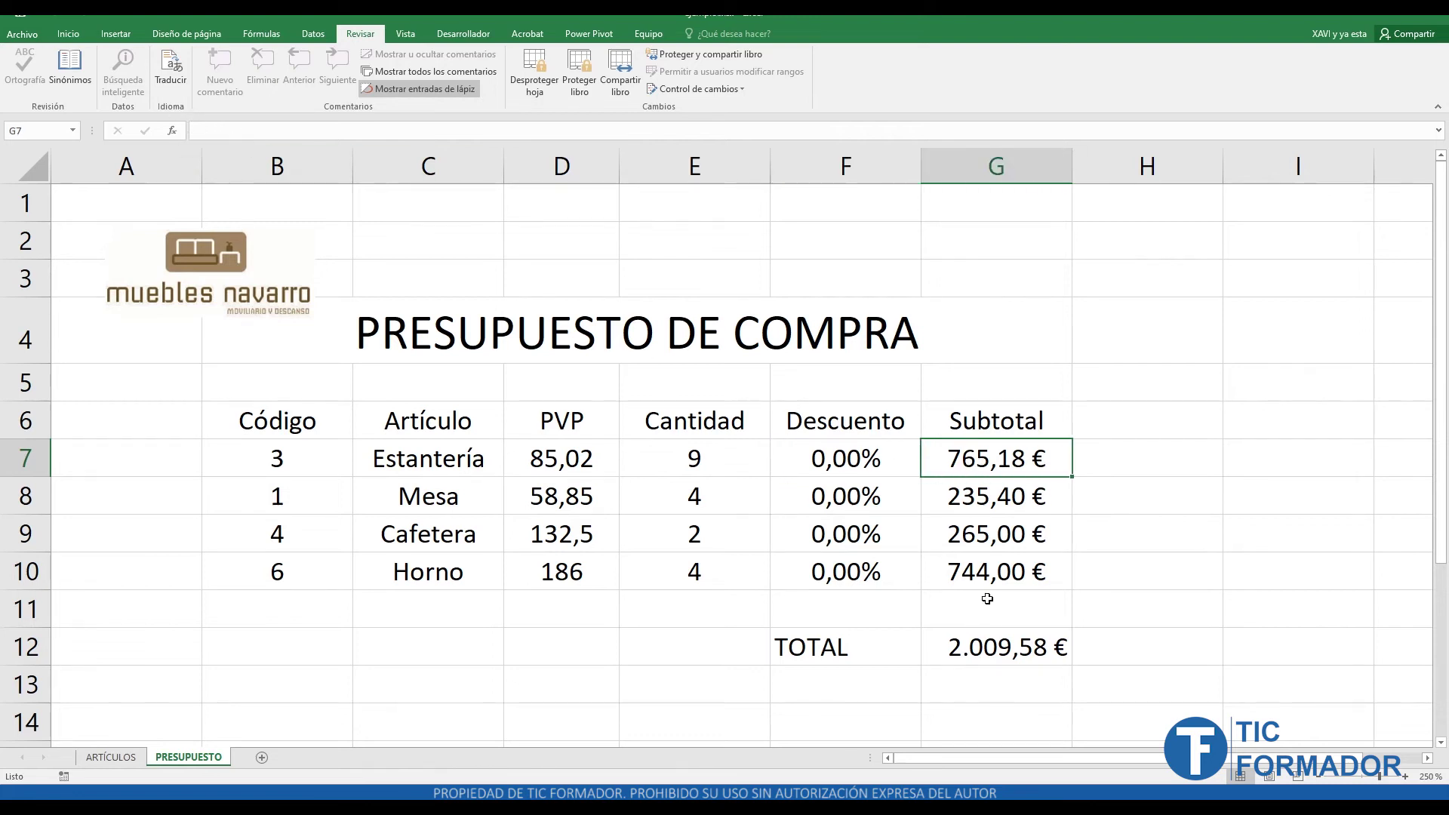
pyautogui.click(1005, 647)
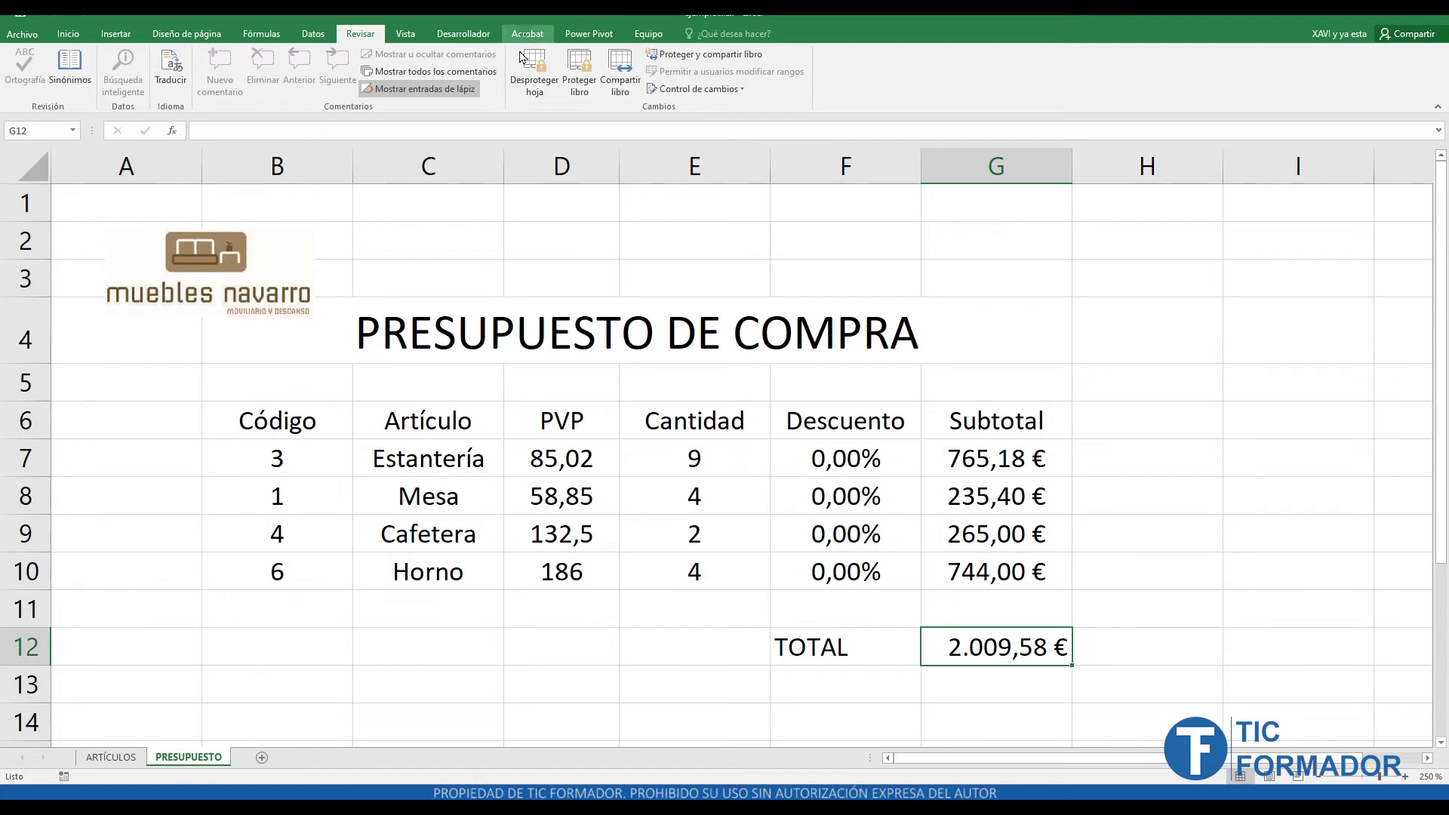
pyautogui.click(526, 79)
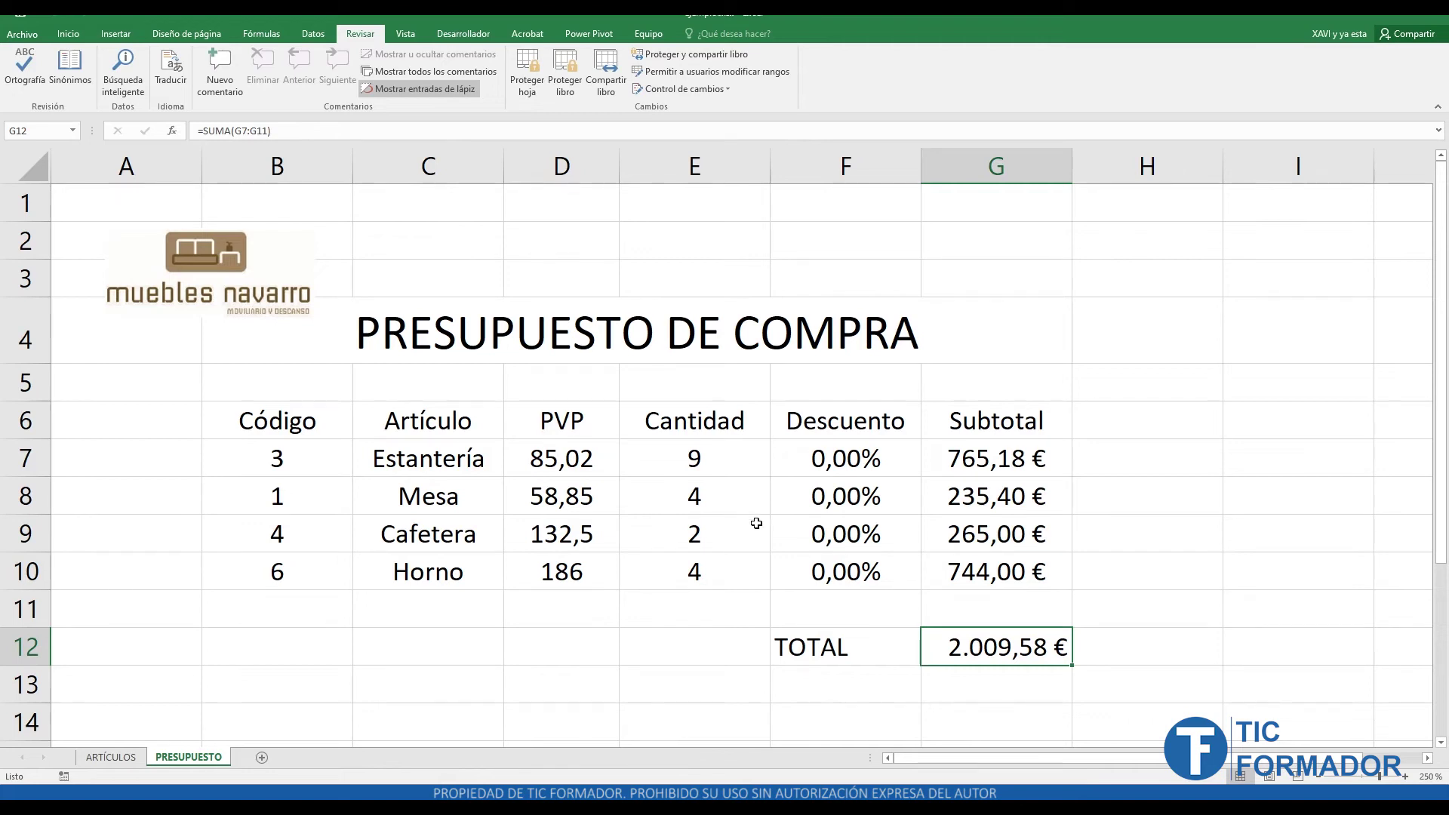
pyautogui.click(595, 615)
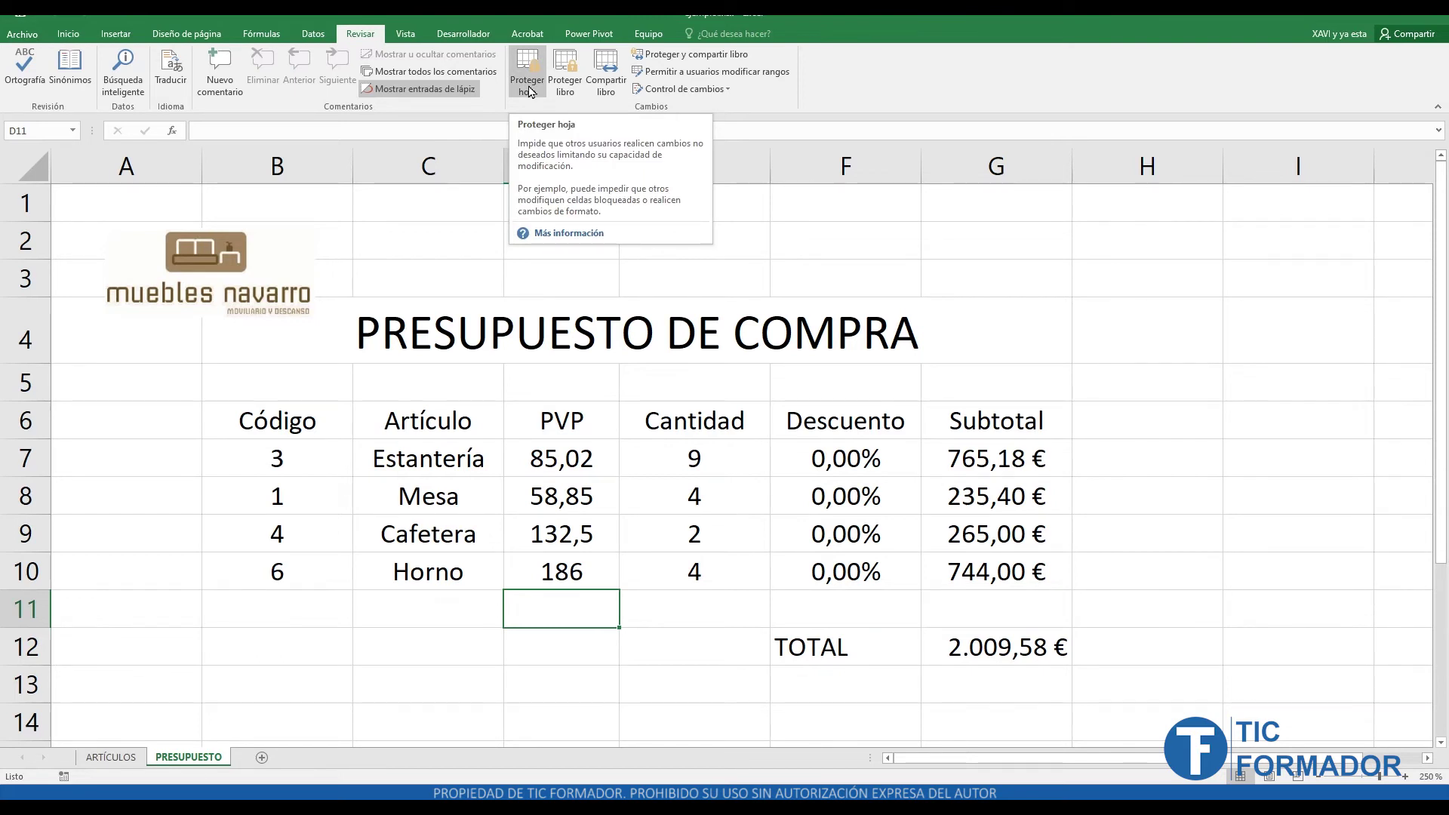
# - Protect the sheet again with 'Seleccionar celdas bloqueadas' unticked
pyautogui.click(529, 85)
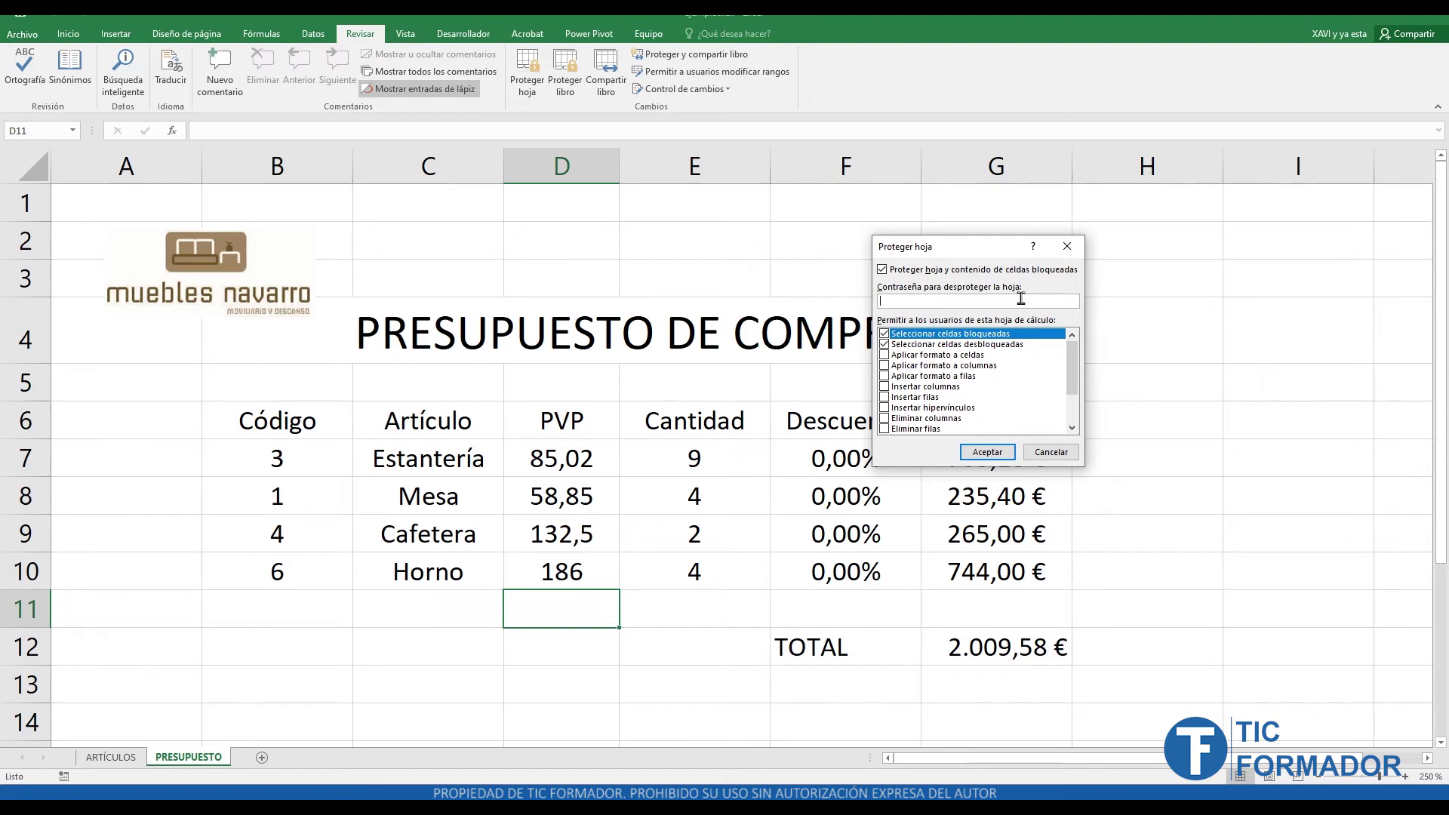
pyautogui.moveTo(965, 256); pyautogui.dragTo(1172, 295)
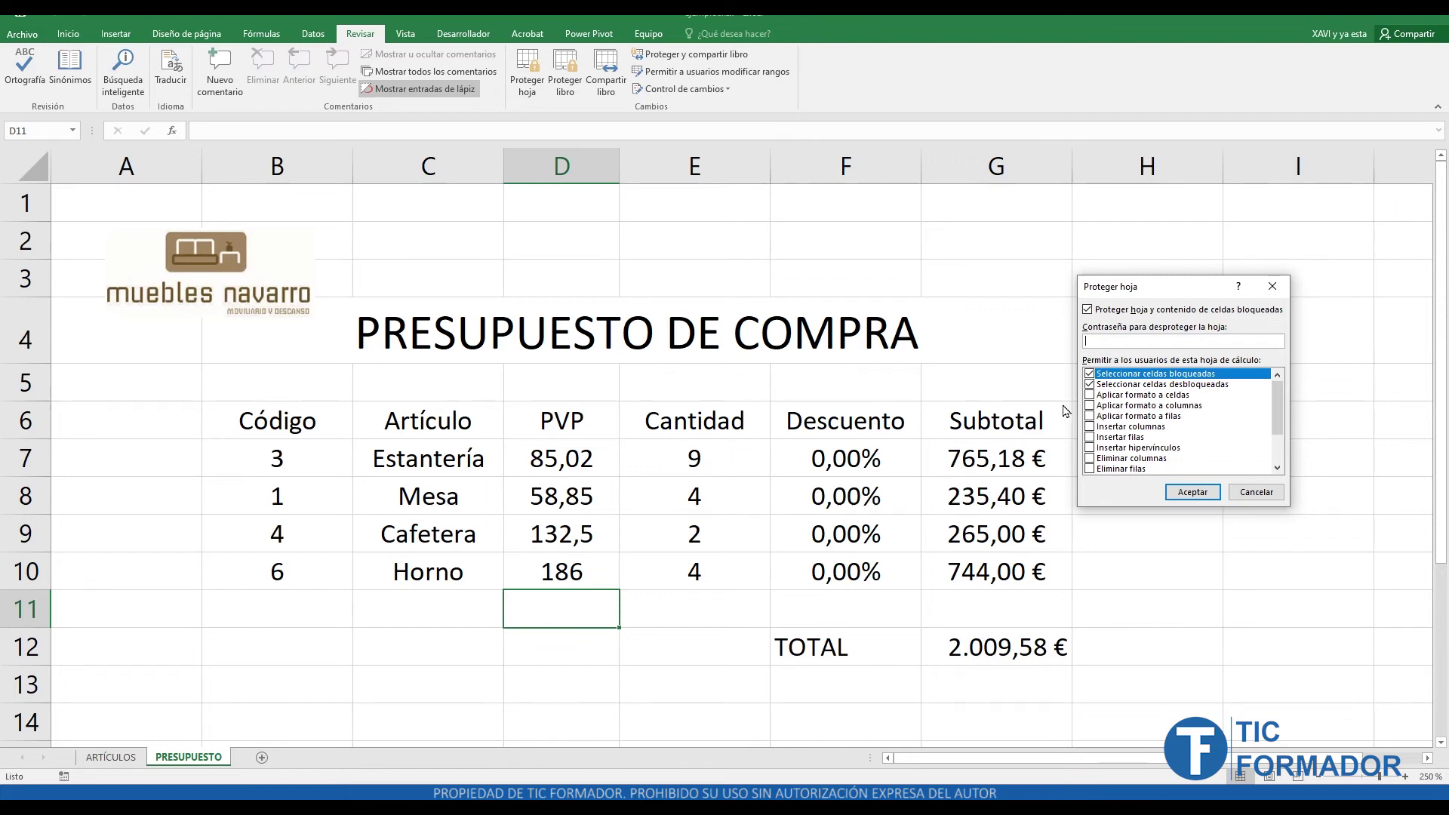
pyautogui.click(1089, 374)
pyautogui.click(1192, 492)
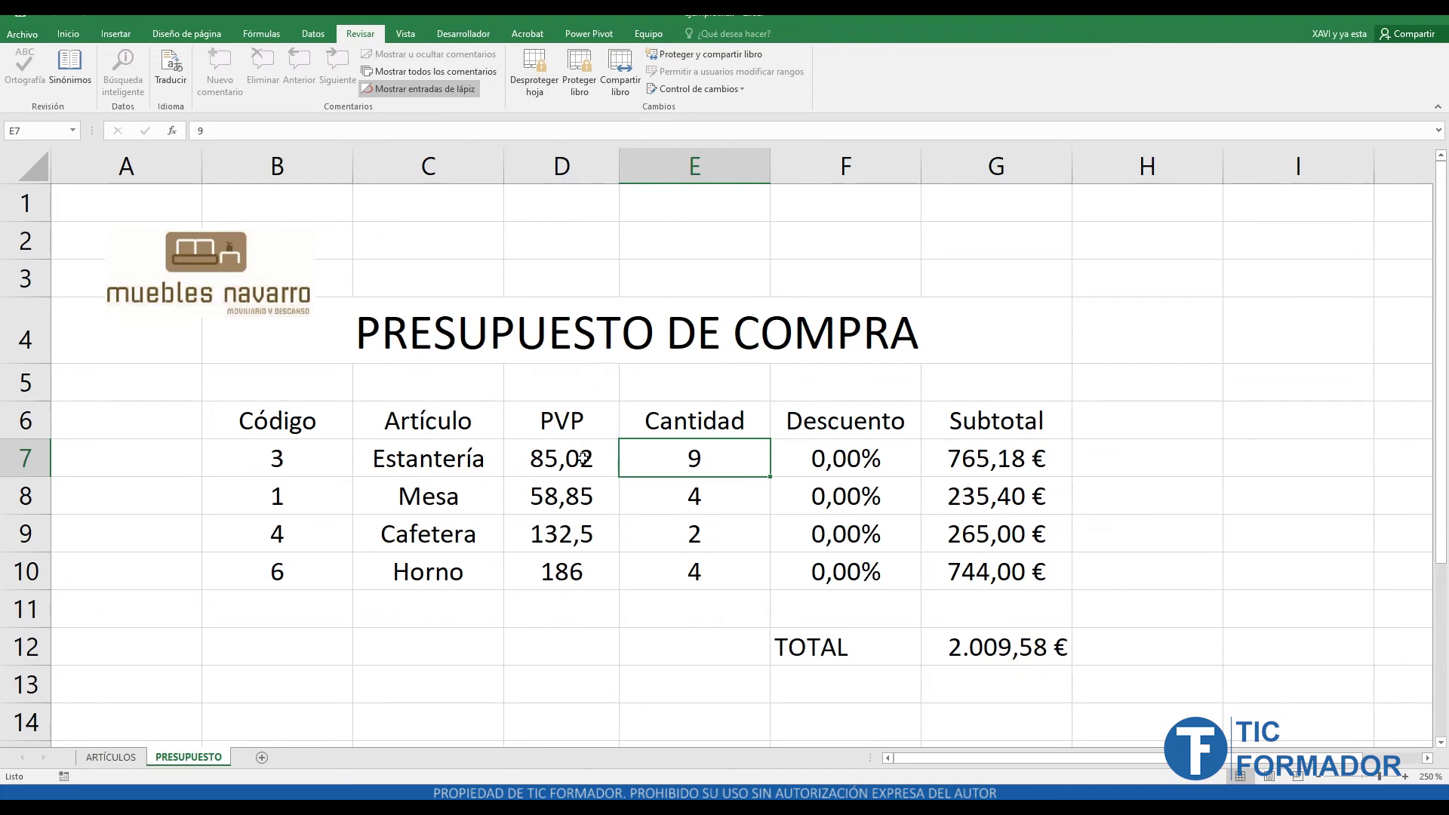
pyautogui.click(733, 500)
pyautogui.click(733, 535)
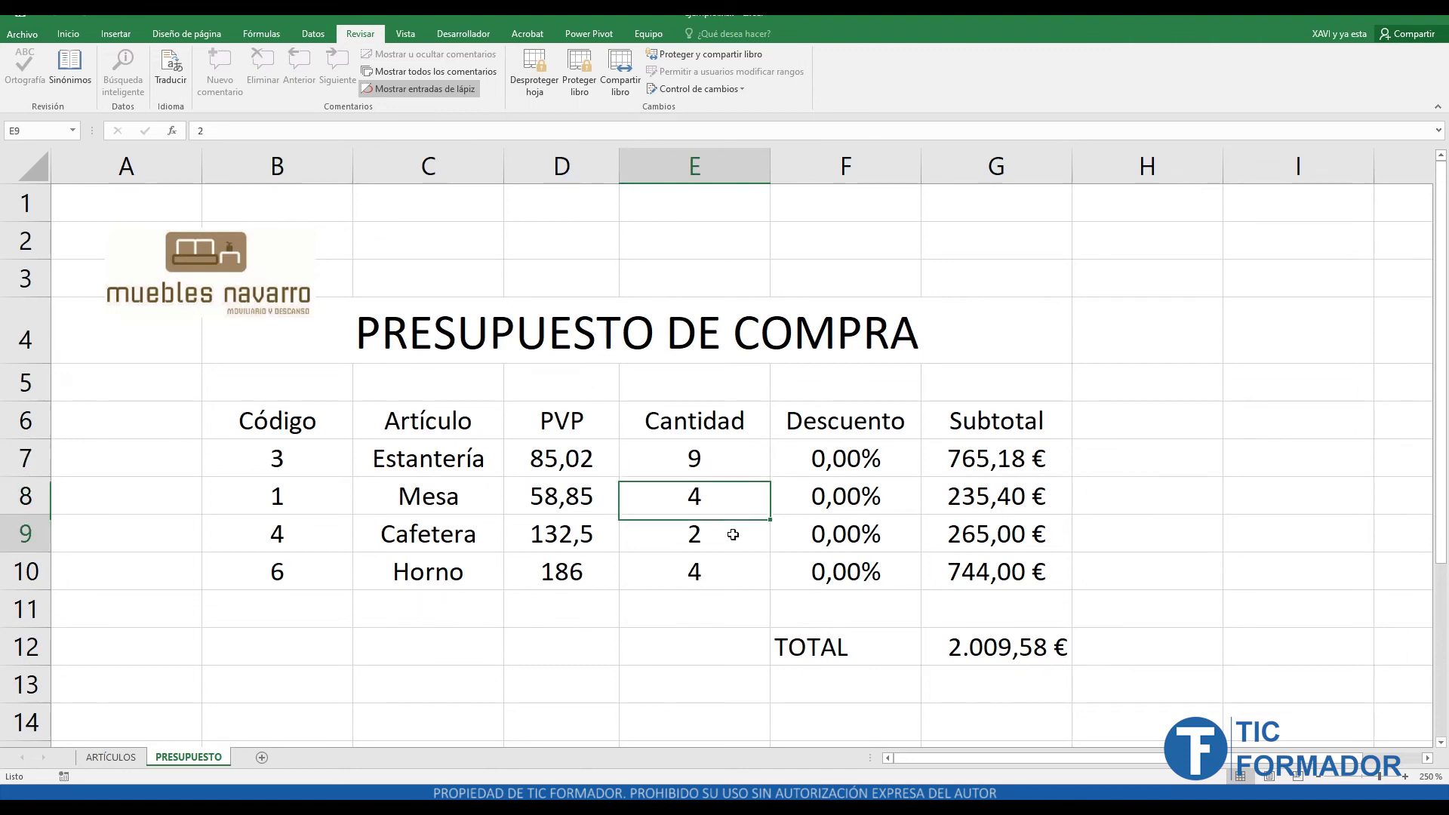
pyautogui.click(727, 575)
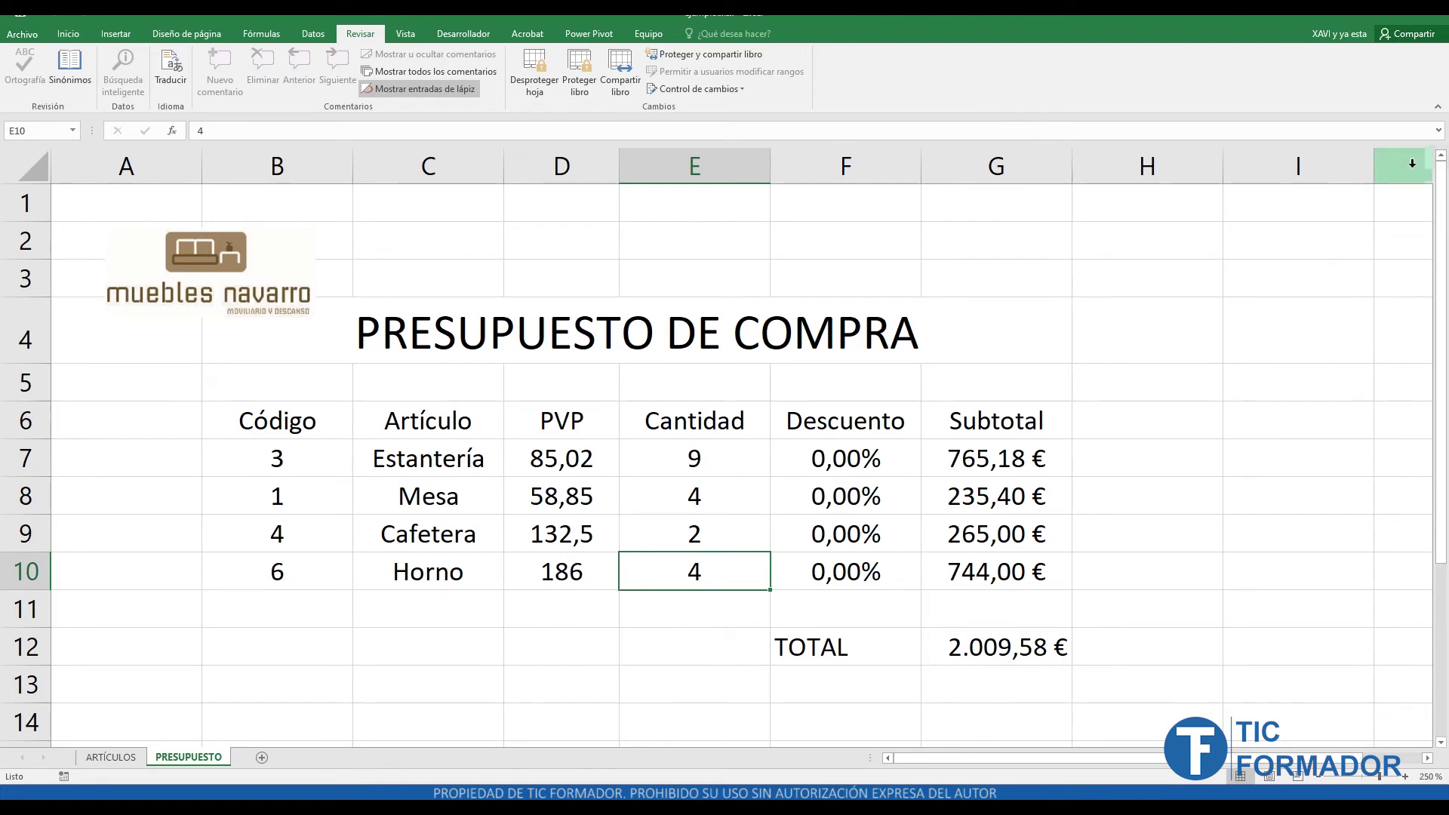
pyautogui.press('Up')
pyautogui.press('Up')
pyautogui.press('Up')
pyautogui.press('Down')
pyautogui.press('Down')
pyautogui.press('Down')
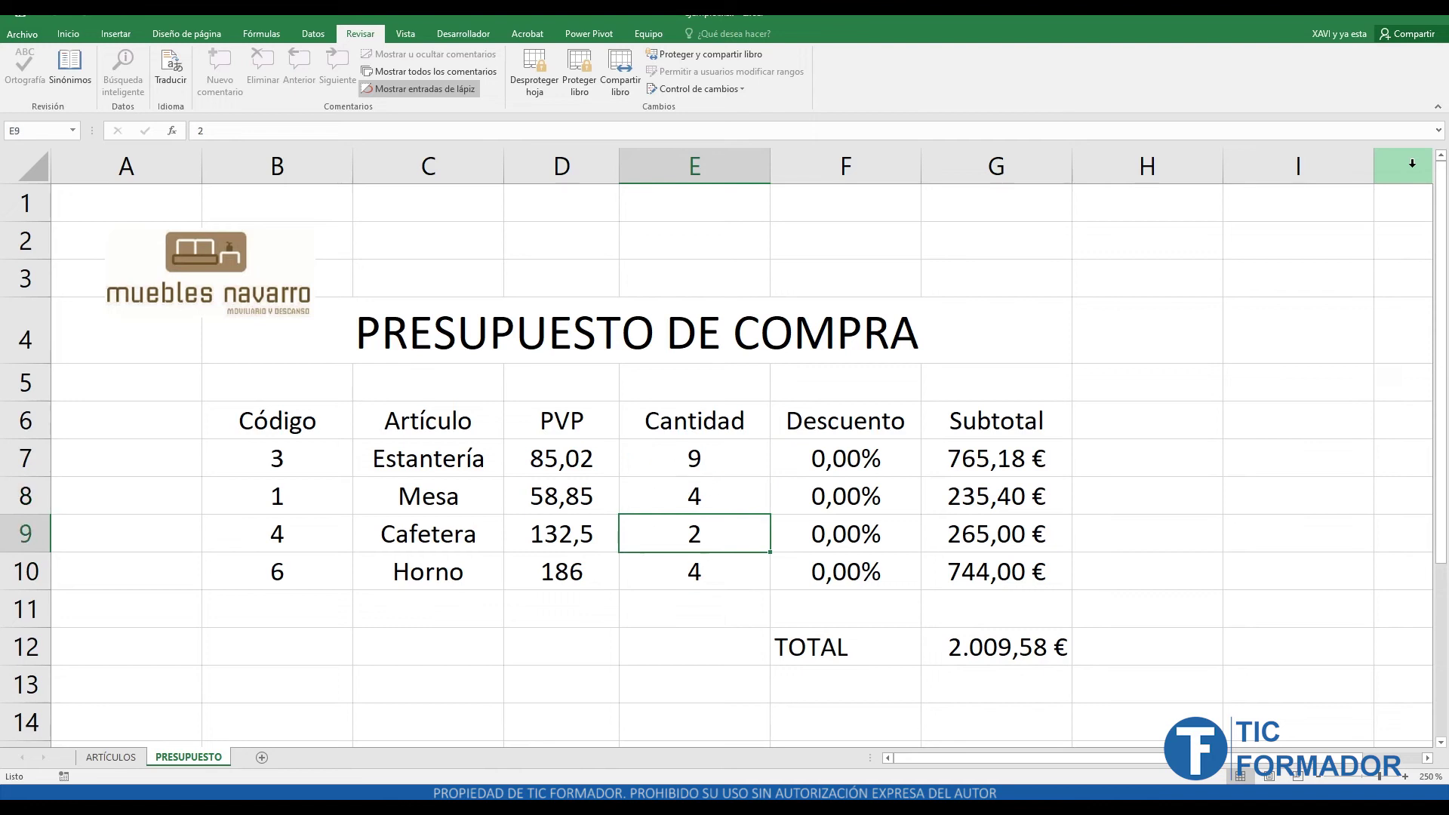
pyautogui.press('Up')
pyautogui.press('Up')
pyautogui.press('Up')
pyautogui.press('Down')
pyautogui.press('Down')
pyautogui.press('Down')
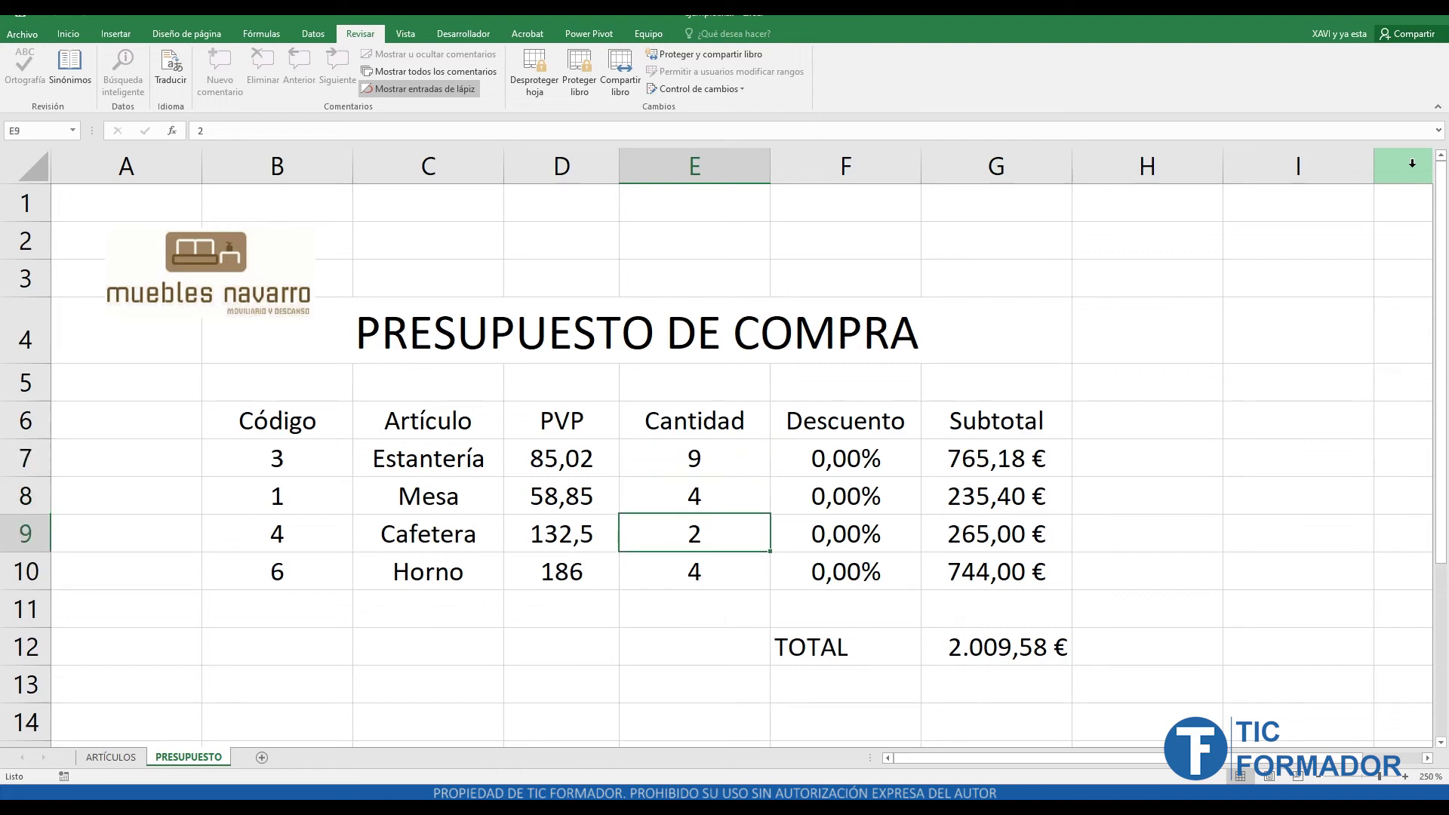
pyautogui.press('Up')
pyautogui.press('Up')
pyautogui.press('Up')
pyautogui.press('Down')
pyautogui.press('Down')
pyautogui.press('Down')
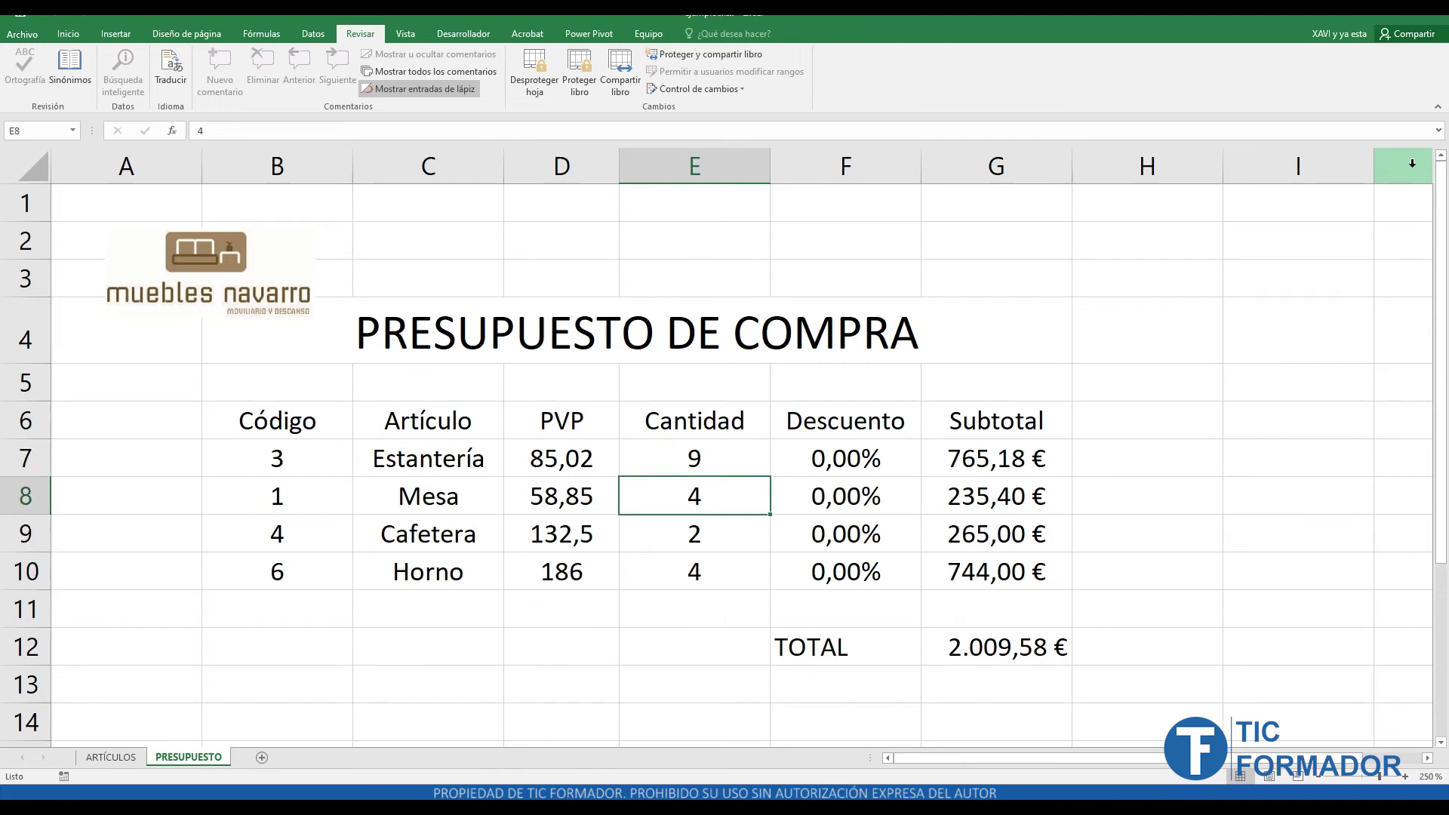
pyautogui.press('Up')
pyautogui.press('Up')
pyautogui.press('Up')
pyautogui.press('Down')
pyautogui.press('Down')
pyautogui.press('Down')
pyautogui.press('Up')
pyautogui.press('Up')
pyautogui.press('Up')
pyautogui.press('Down')
pyautogui.press('Down')
pyautogui.press('Down')
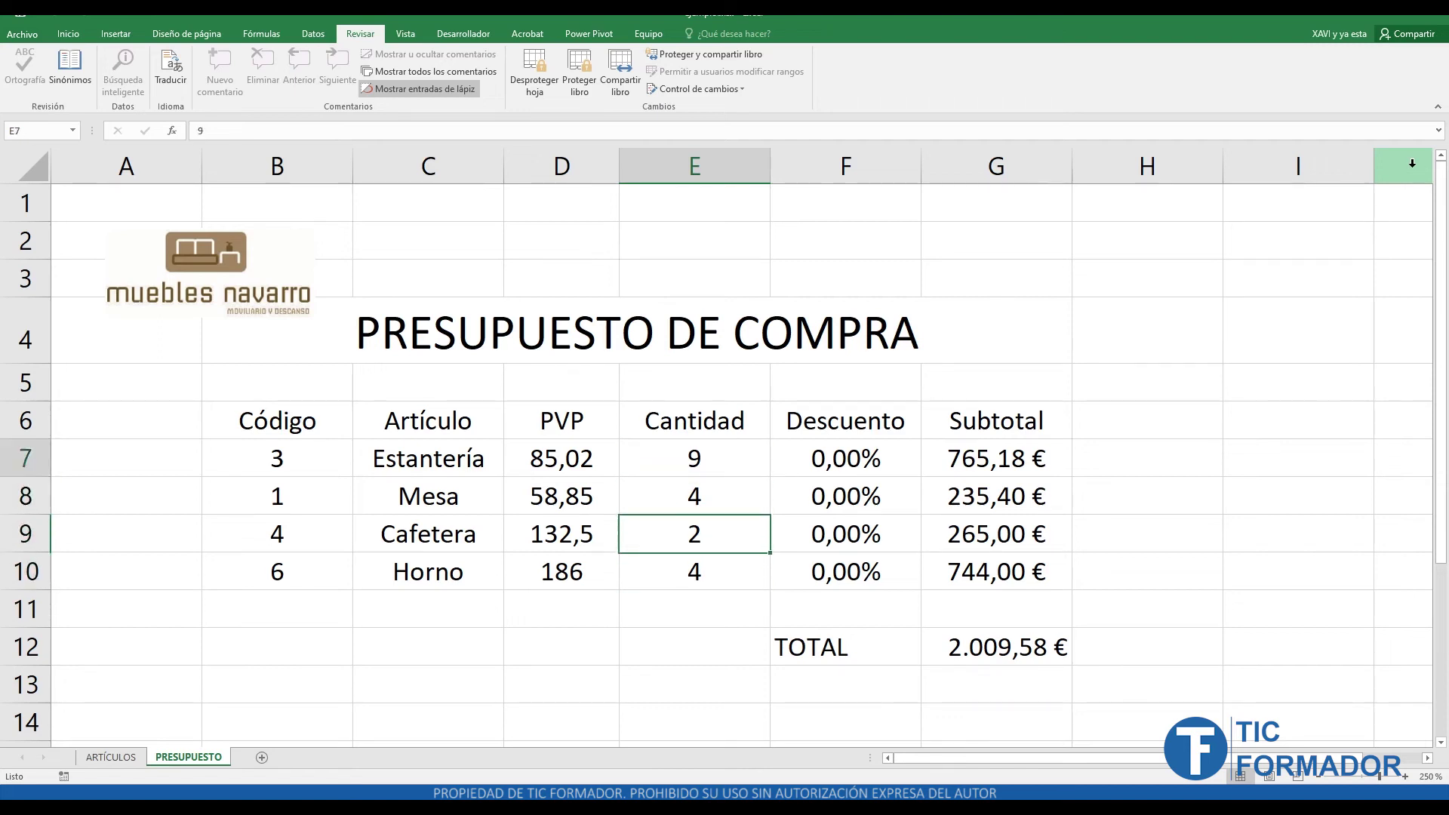
pyautogui.press('Up')
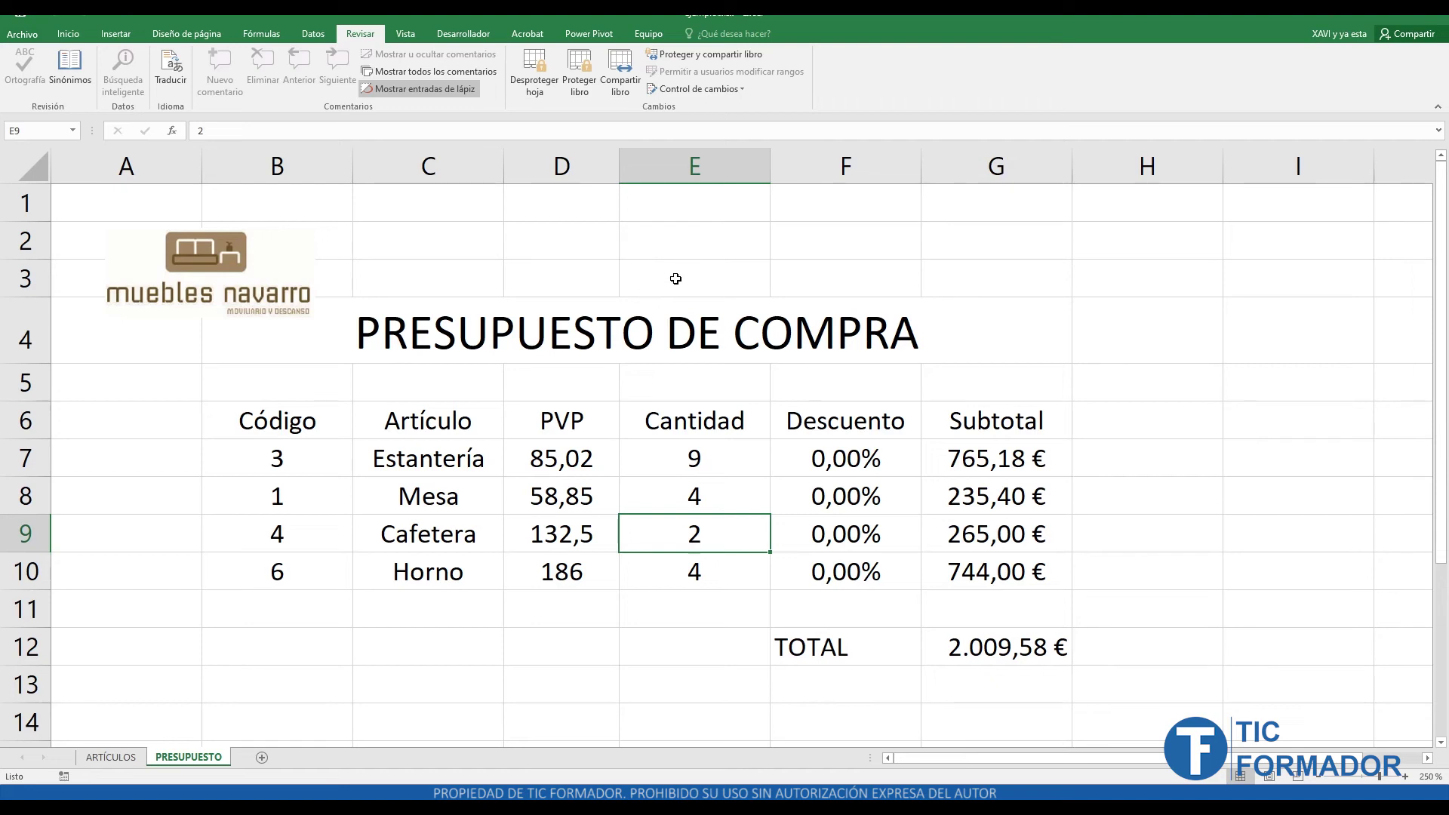
pyautogui.click(68, 34)
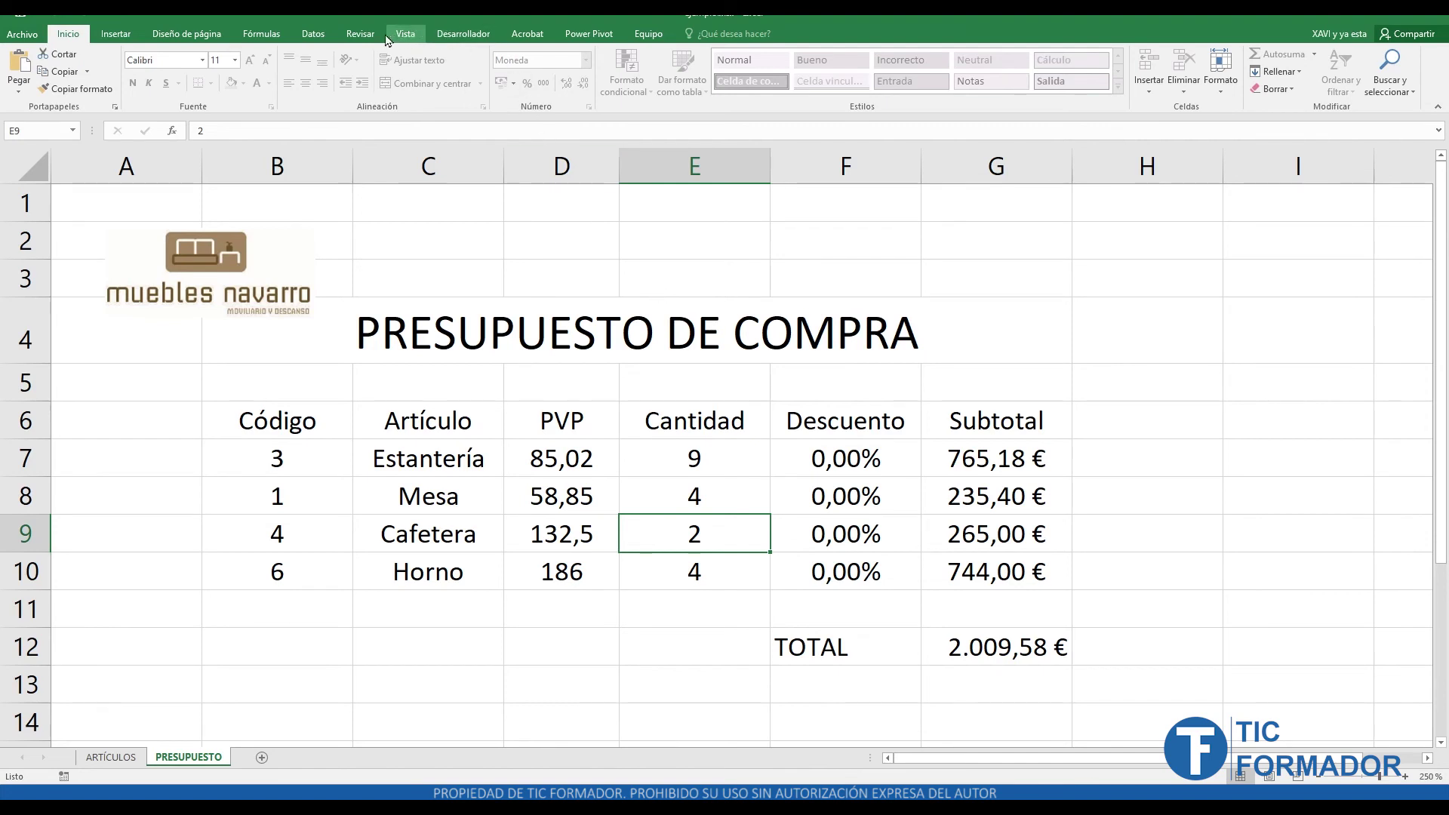
# - Unprotect PRESUPUESTO and give Cantidad cells E7:E10 a light gray fill colour
pyautogui.click(360, 33)
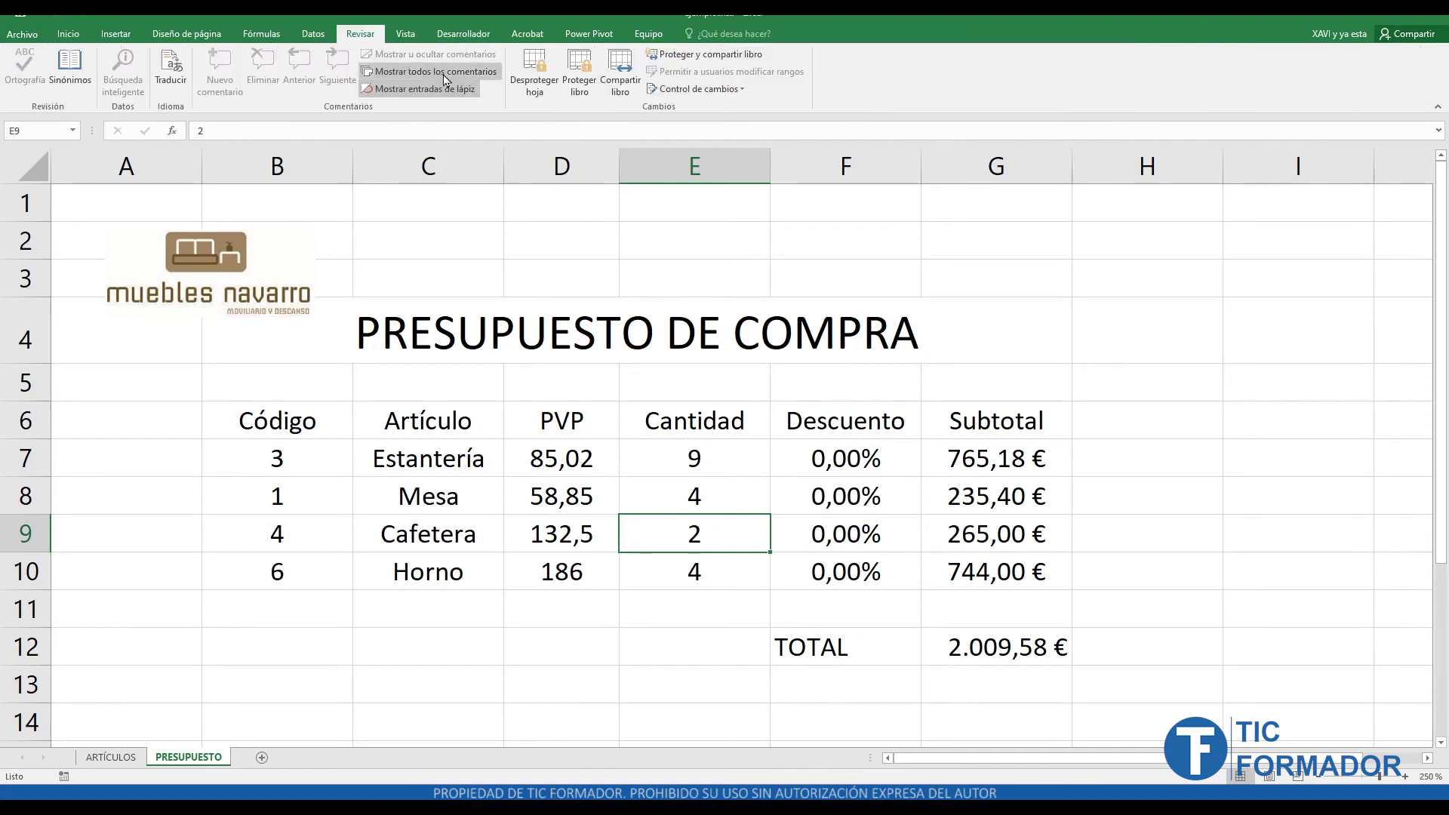
pyautogui.click(548, 99)
pyautogui.moveTo(688, 458); pyautogui.dragTo(680, 571)
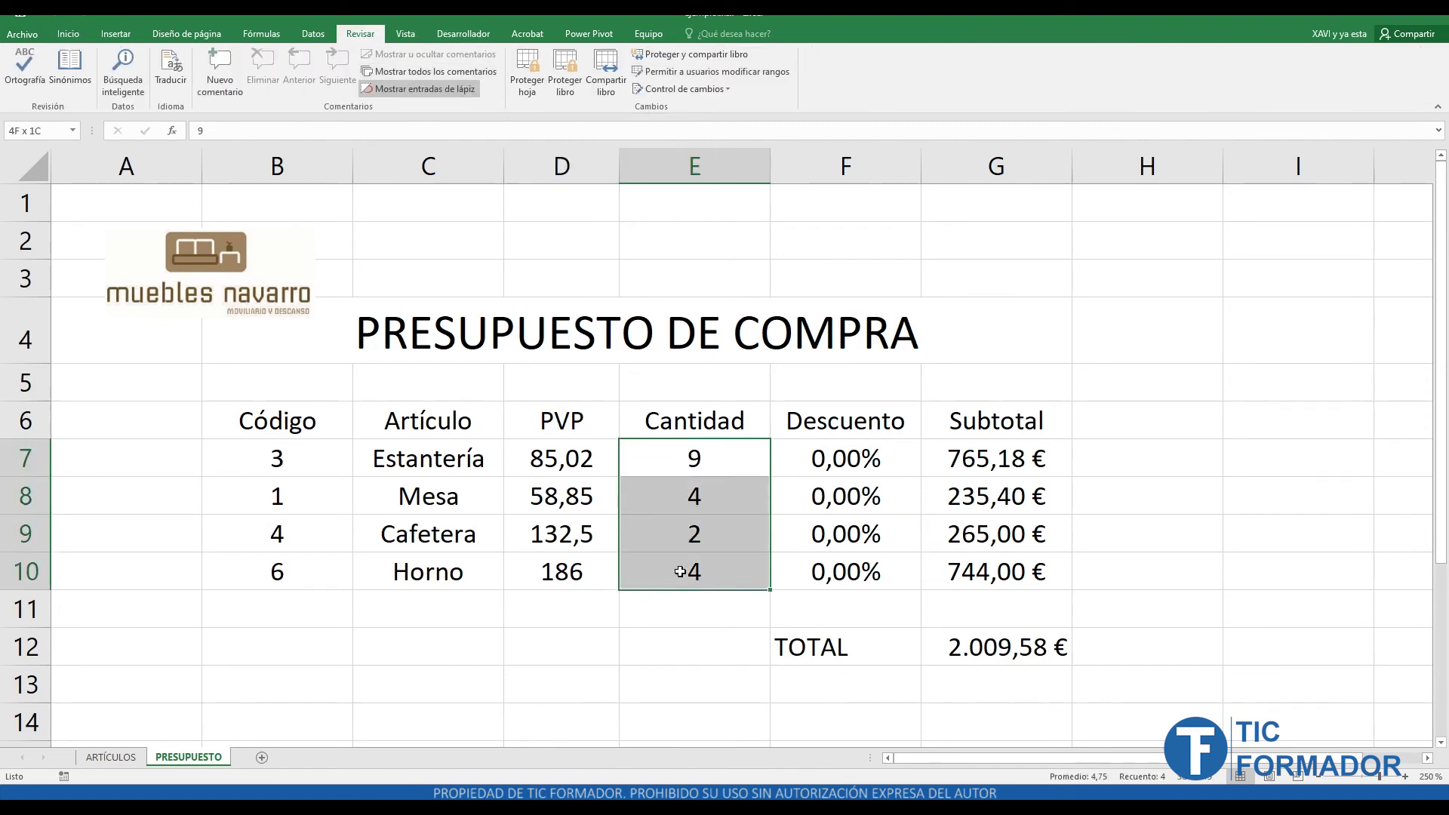
pyautogui.click(74, 34)
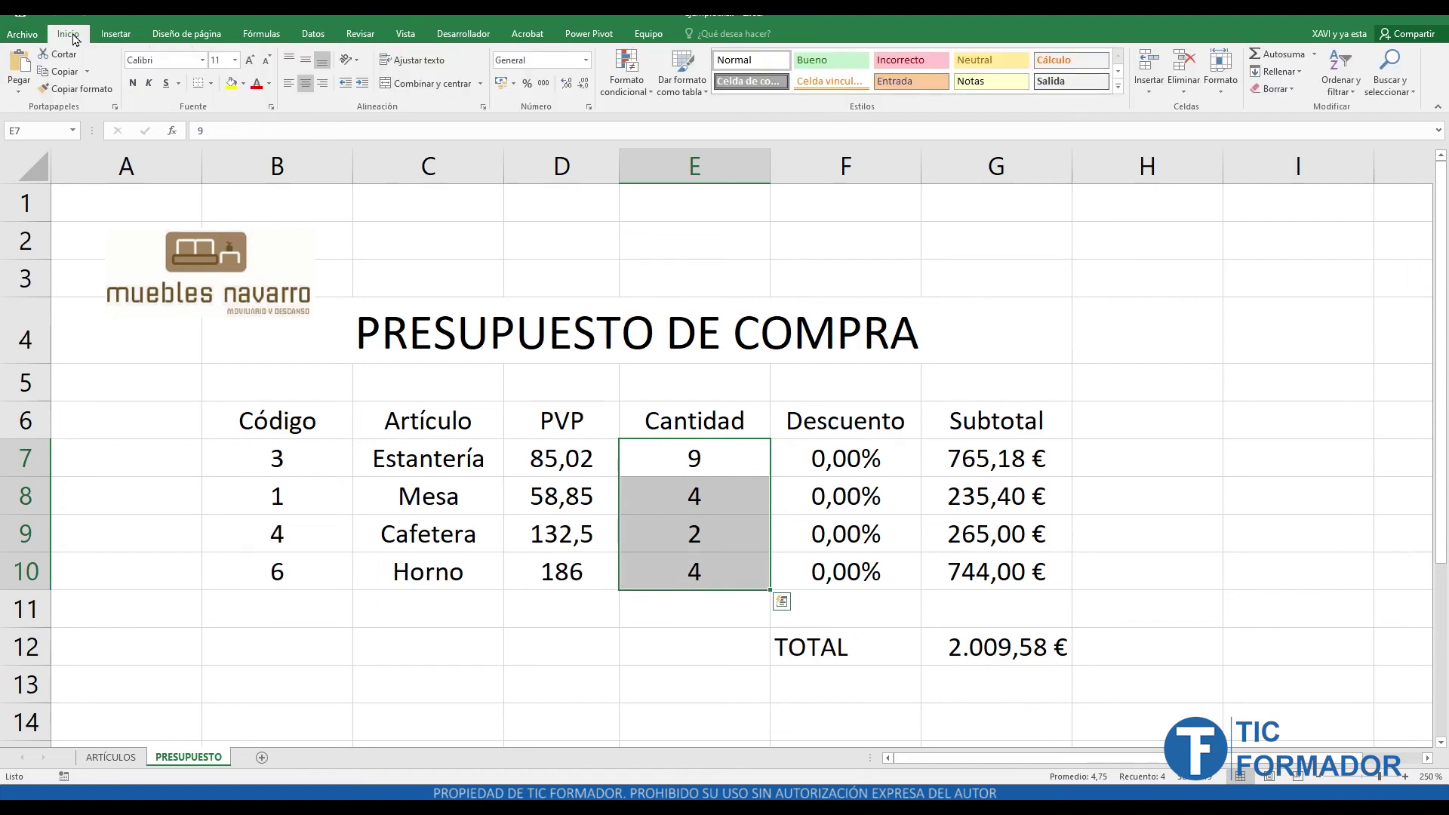
pyautogui.click(243, 84)
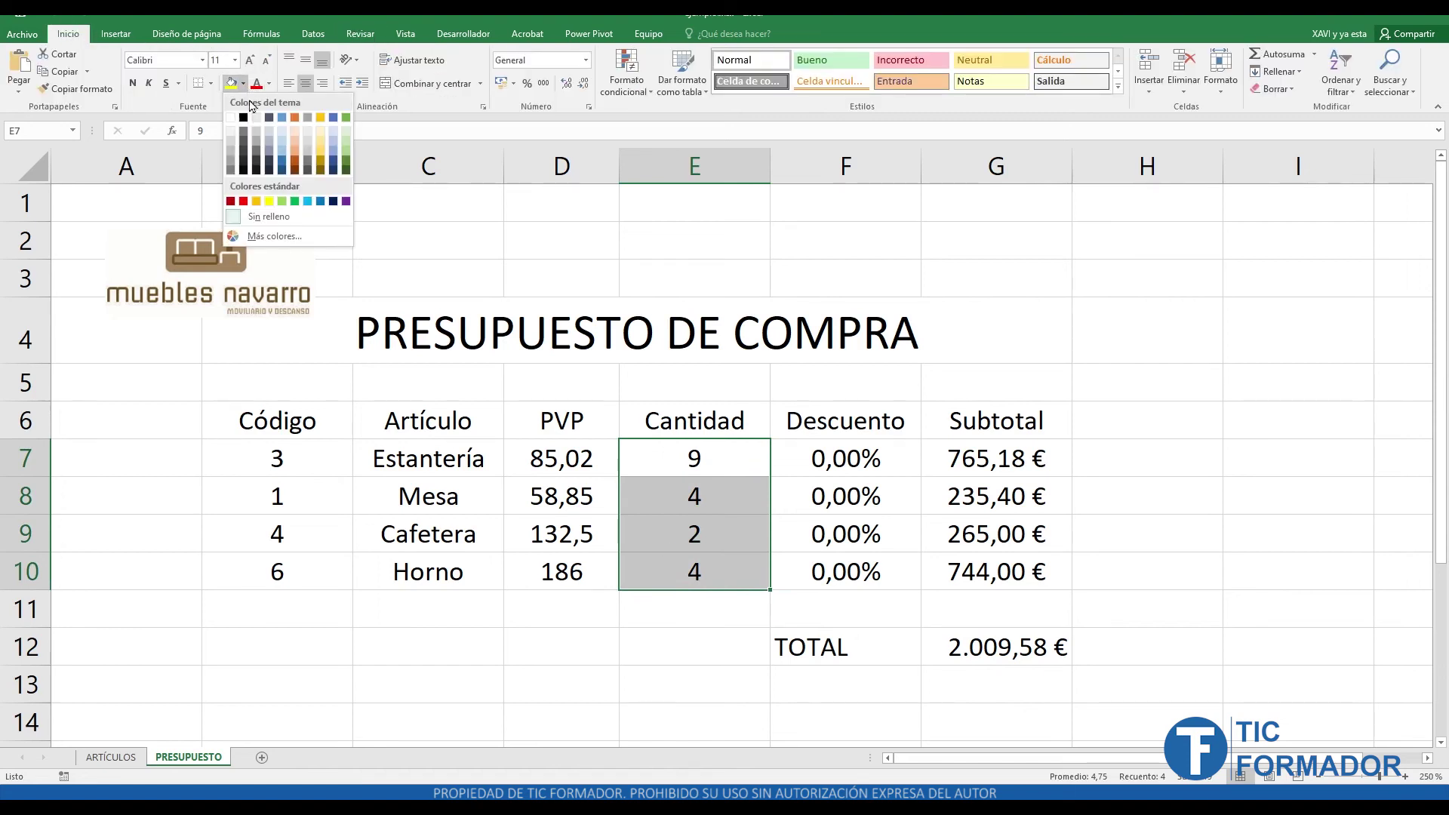
pyautogui.click(230, 150)
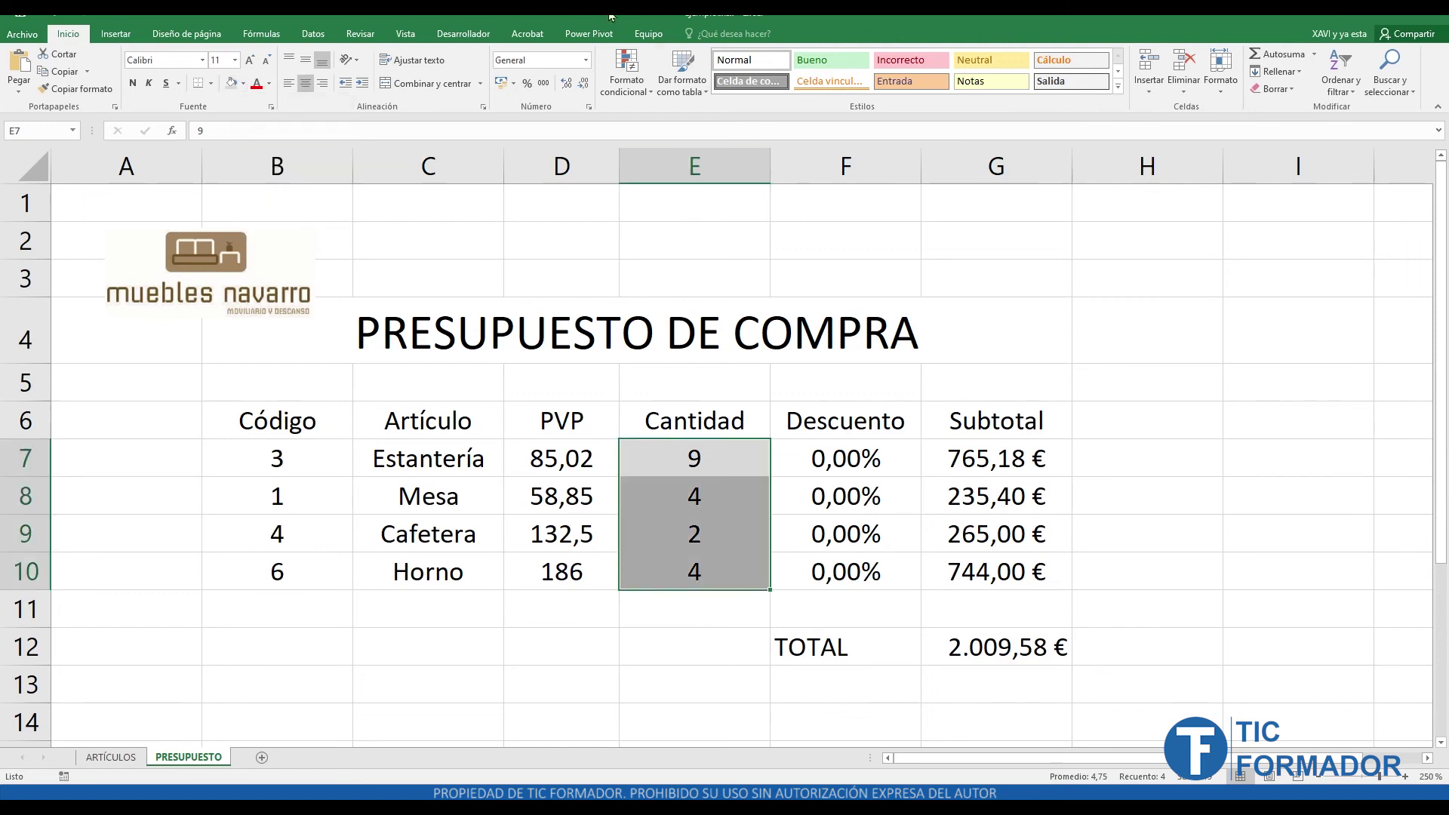
pyautogui.click(360, 33)
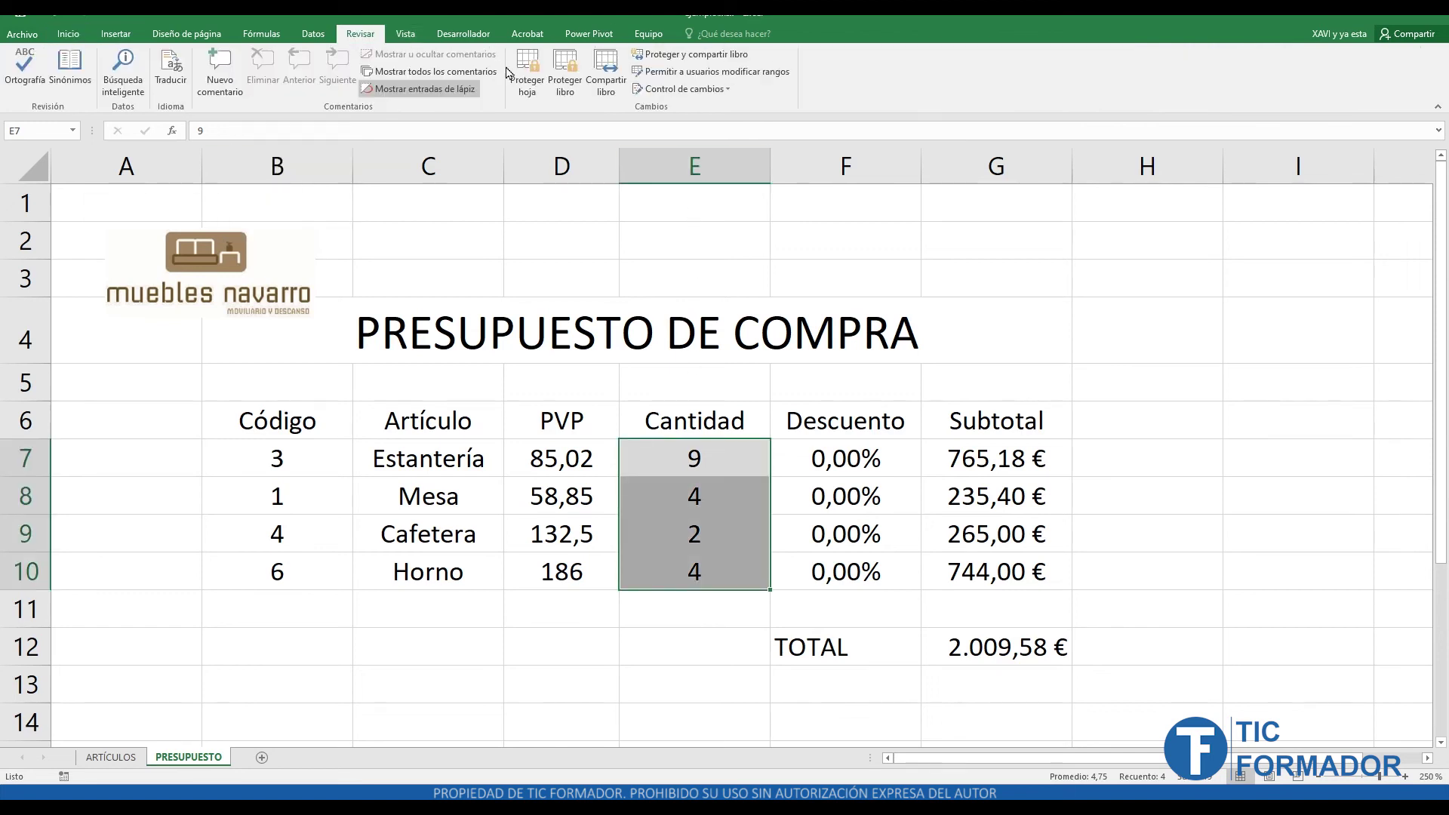
pyautogui.click(808, 301)
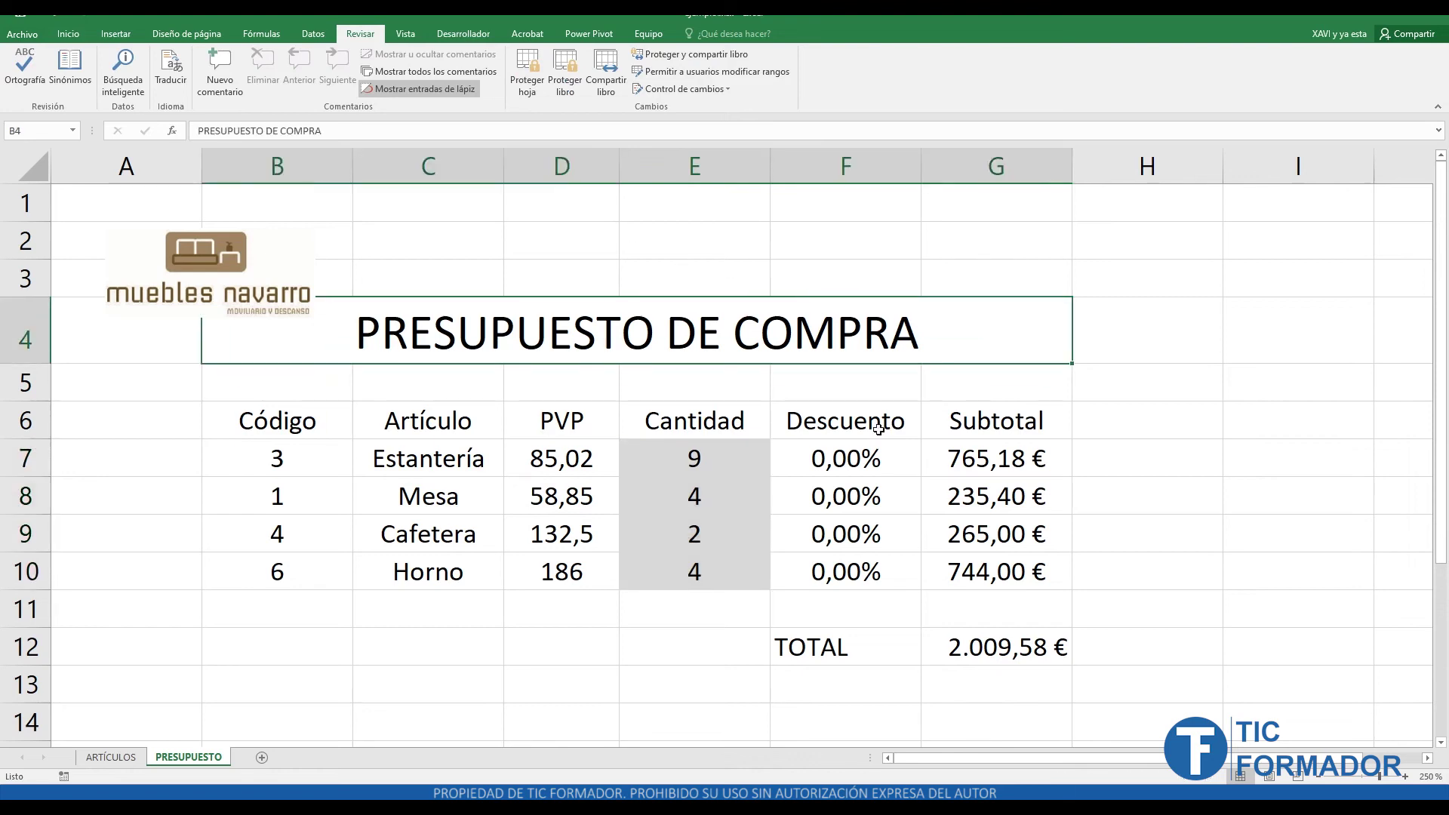
pyautogui.click(526, 83)
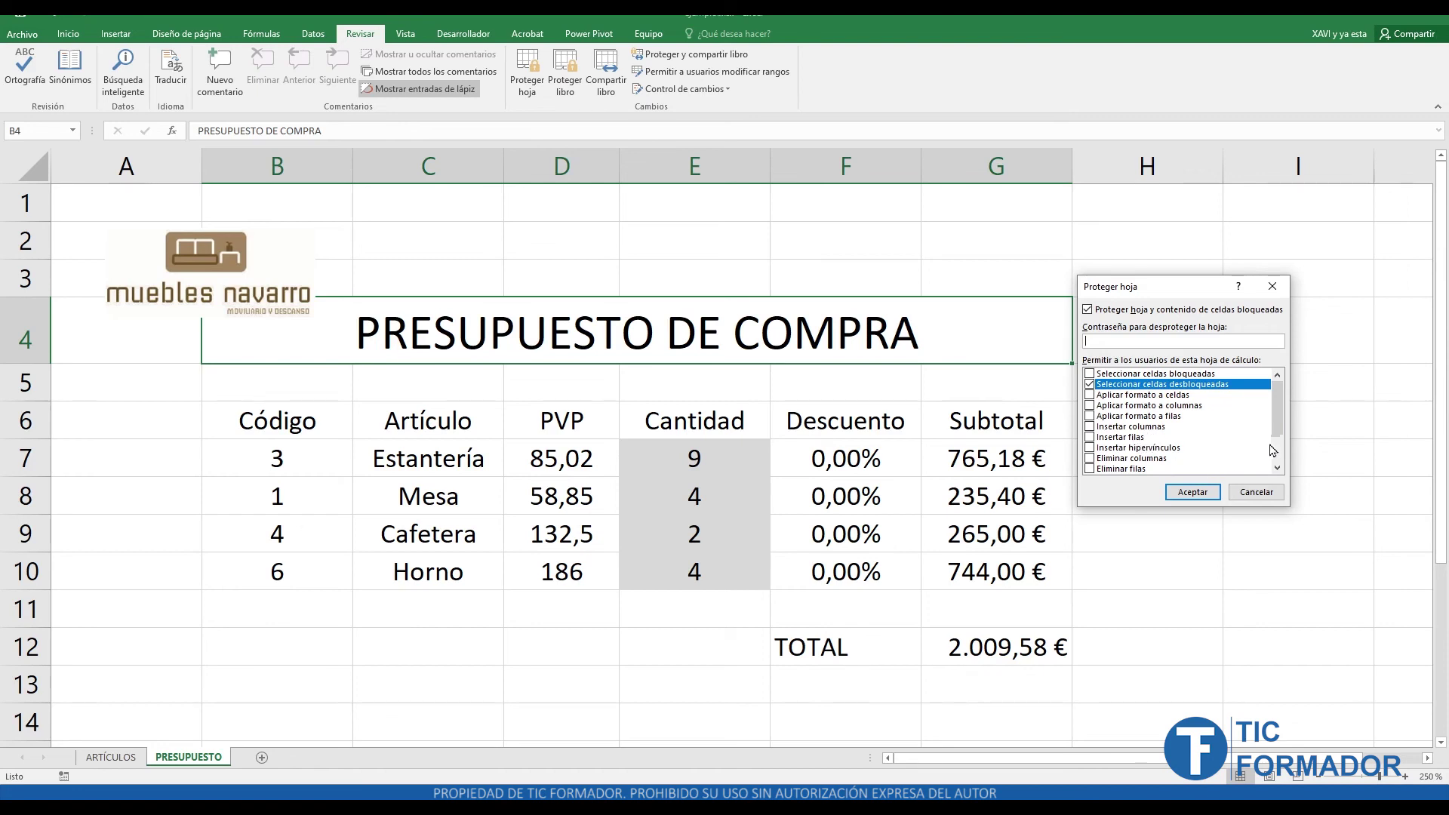
pyautogui.moveTo(1273, 413); pyautogui.dragTo(1271, 459)
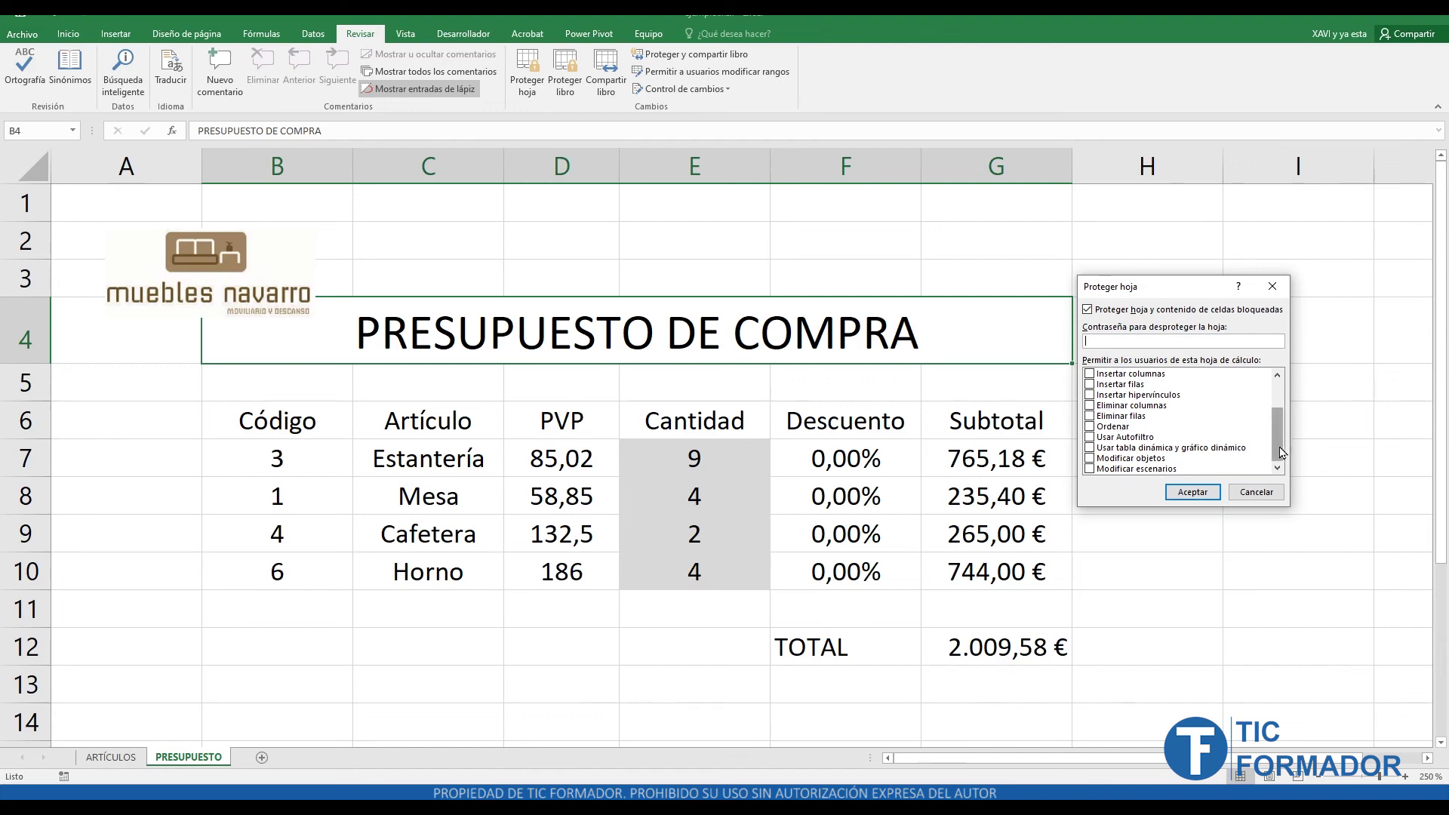
pyautogui.moveTo(1280, 451)
pyautogui.mouseDown()
pyautogui.moveTo(1277, 419)
pyautogui.moveTo(1271, 474)
pyautogui.moveTo(1268, 410)
pyautogui.moveTo(1272, 453)
pyautogui.mouseUp()
pyautogui.click(1256, 491)
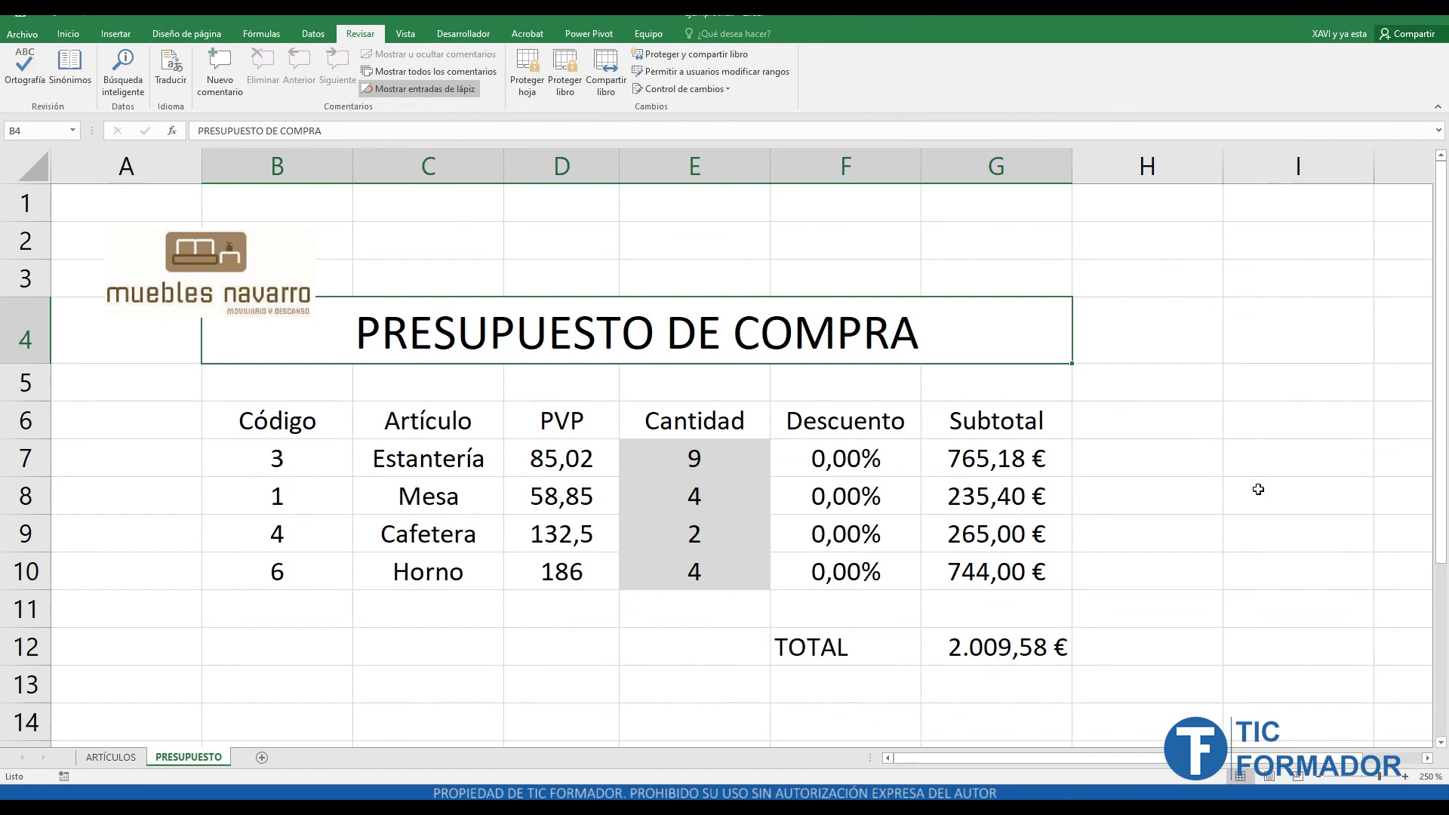
pyautogui.click(608, 83)
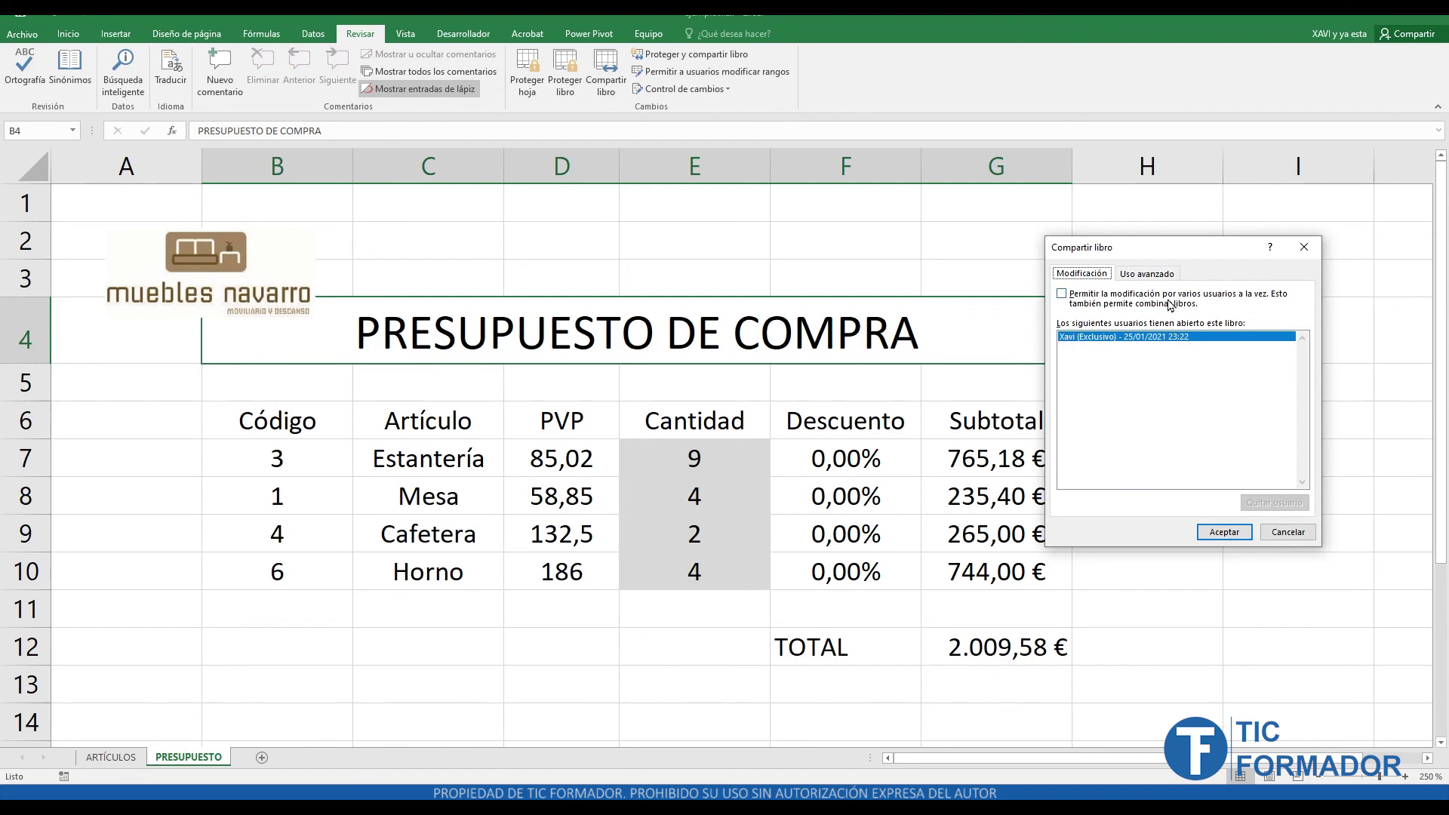
pyautogui.click(1065, 302)
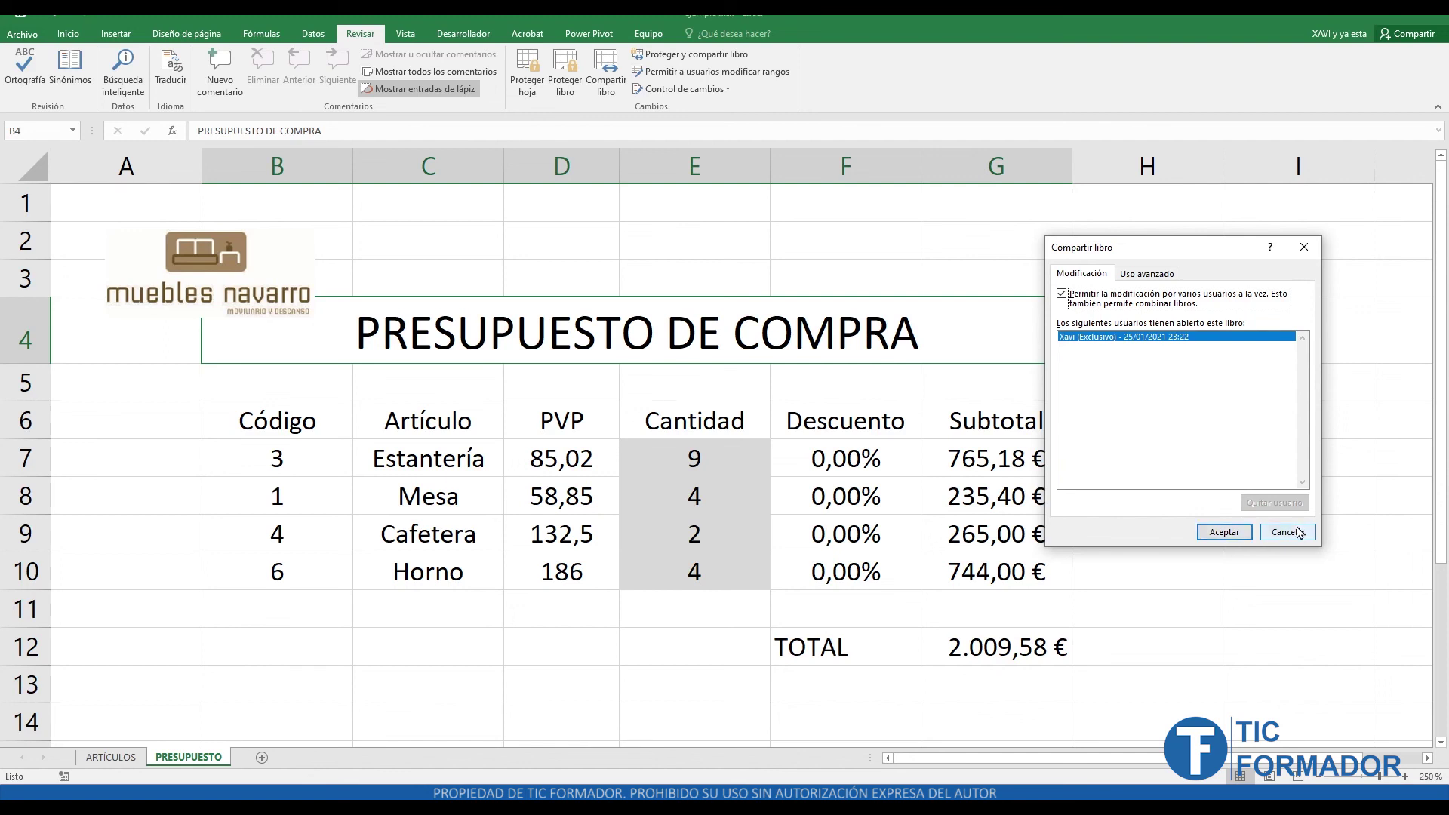
pyautogui.click(1245, 539)
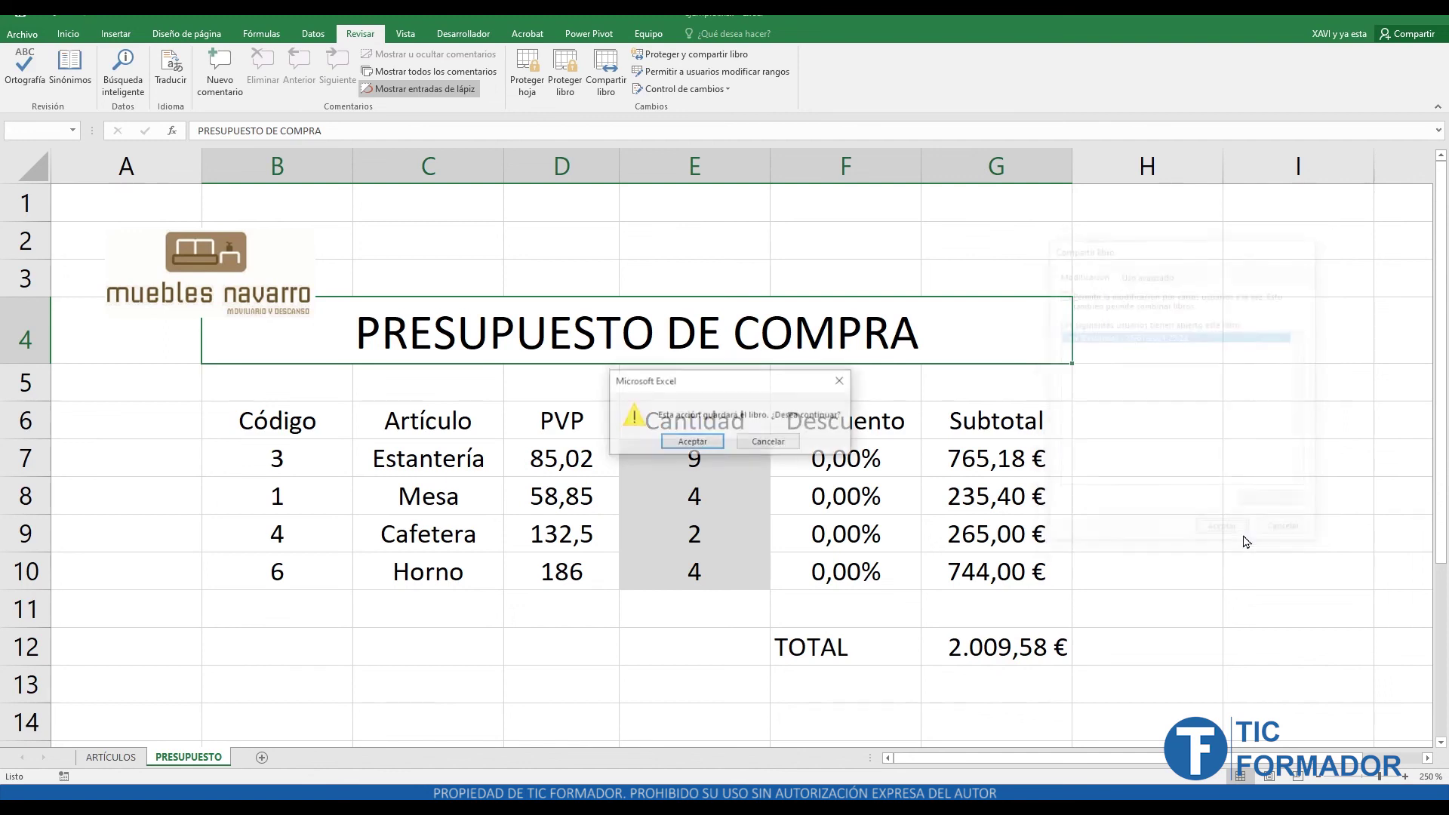
pyautogui.click(770, 443)
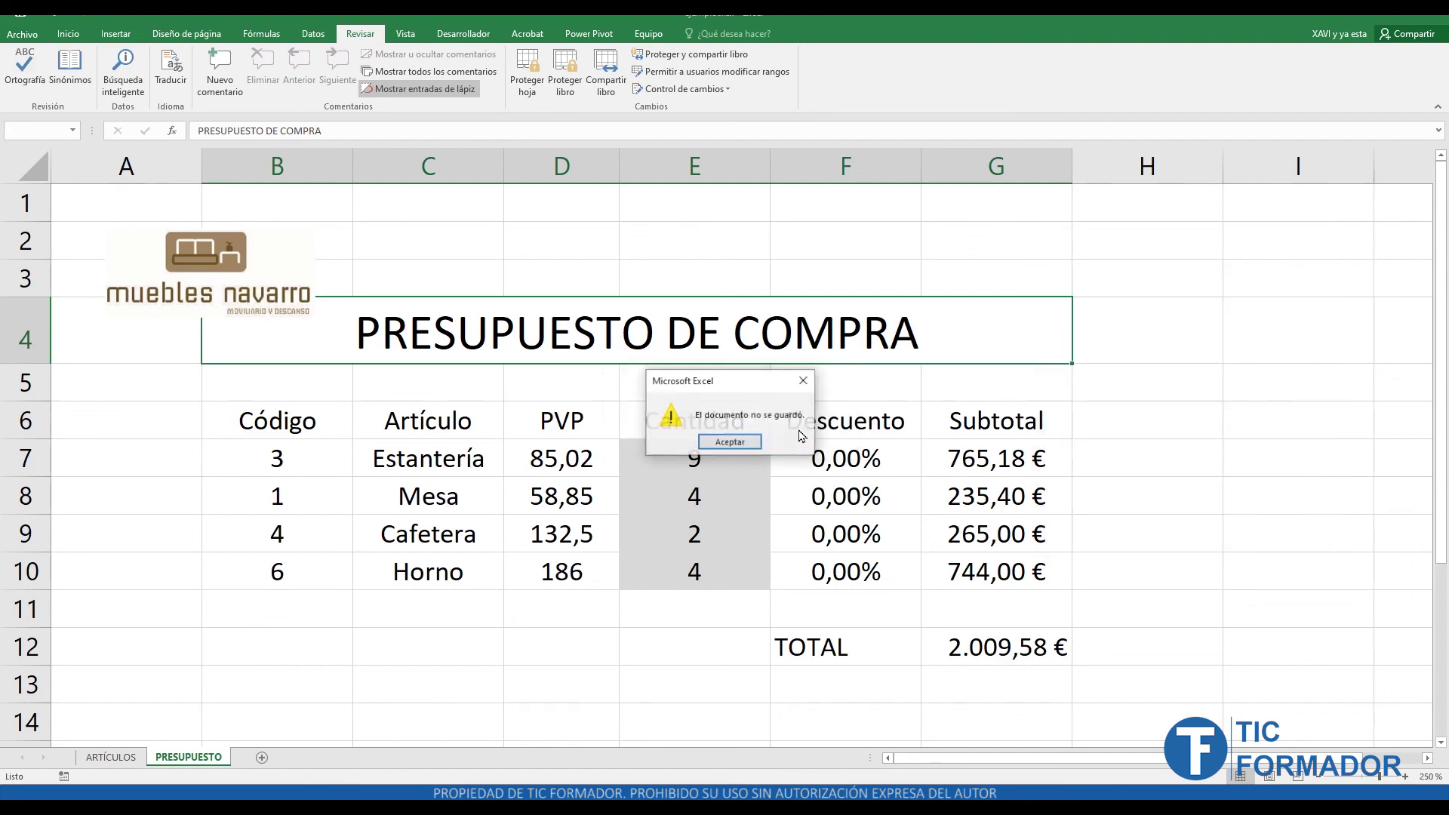
pyautogui.click(748, 446)
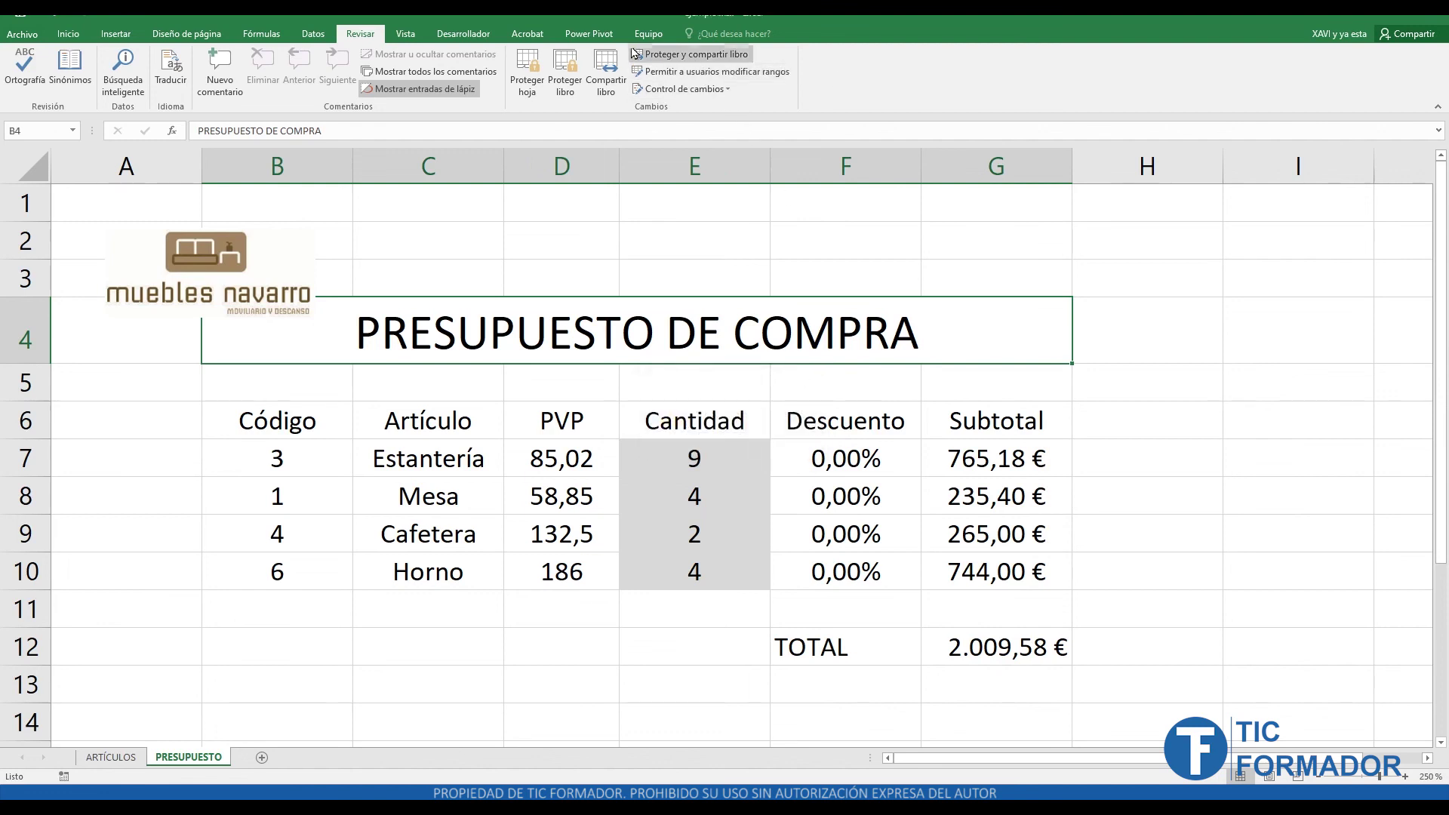
pyautogui.click(682, 61)
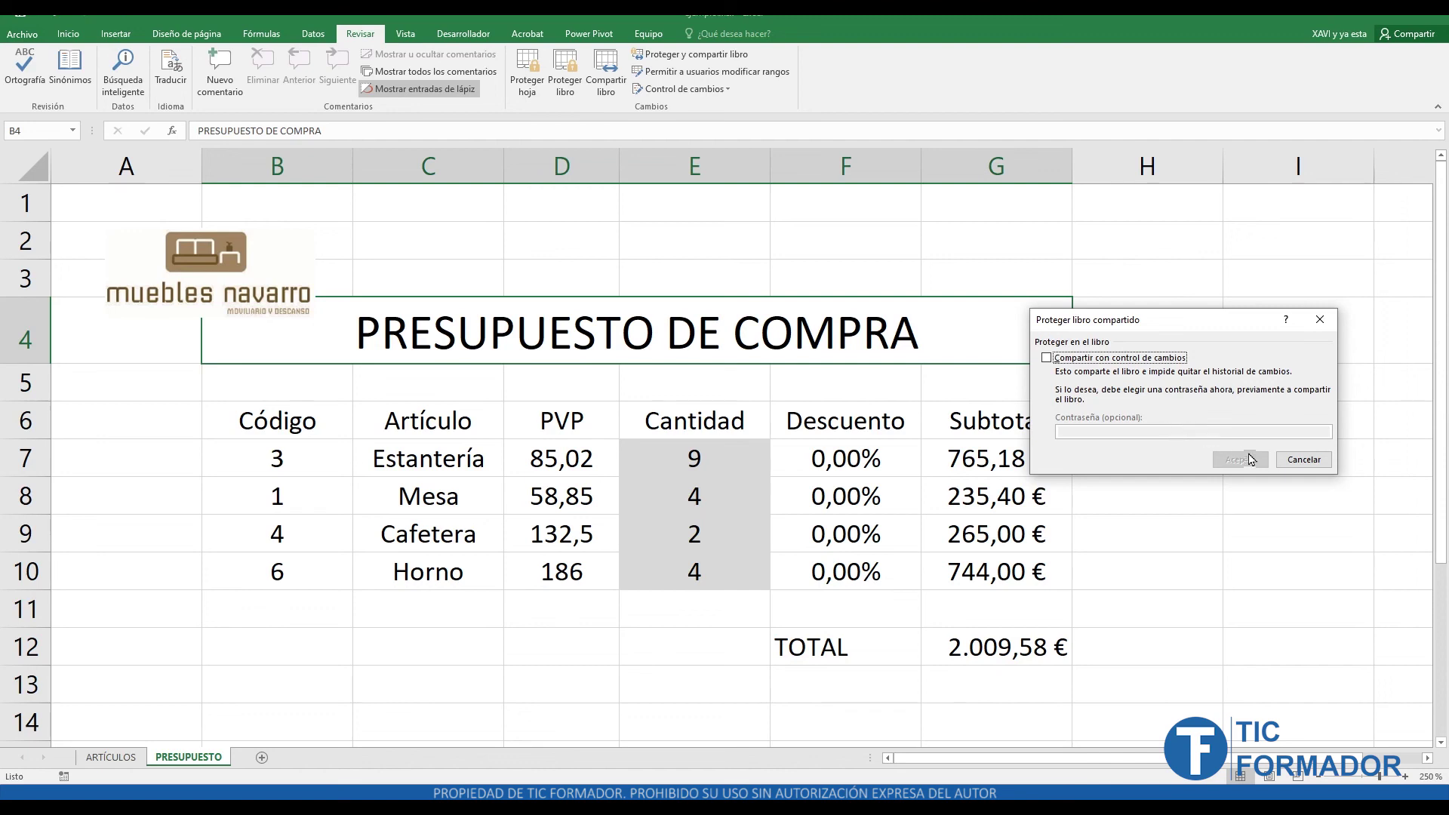
pyautogui.click(1303, 460)
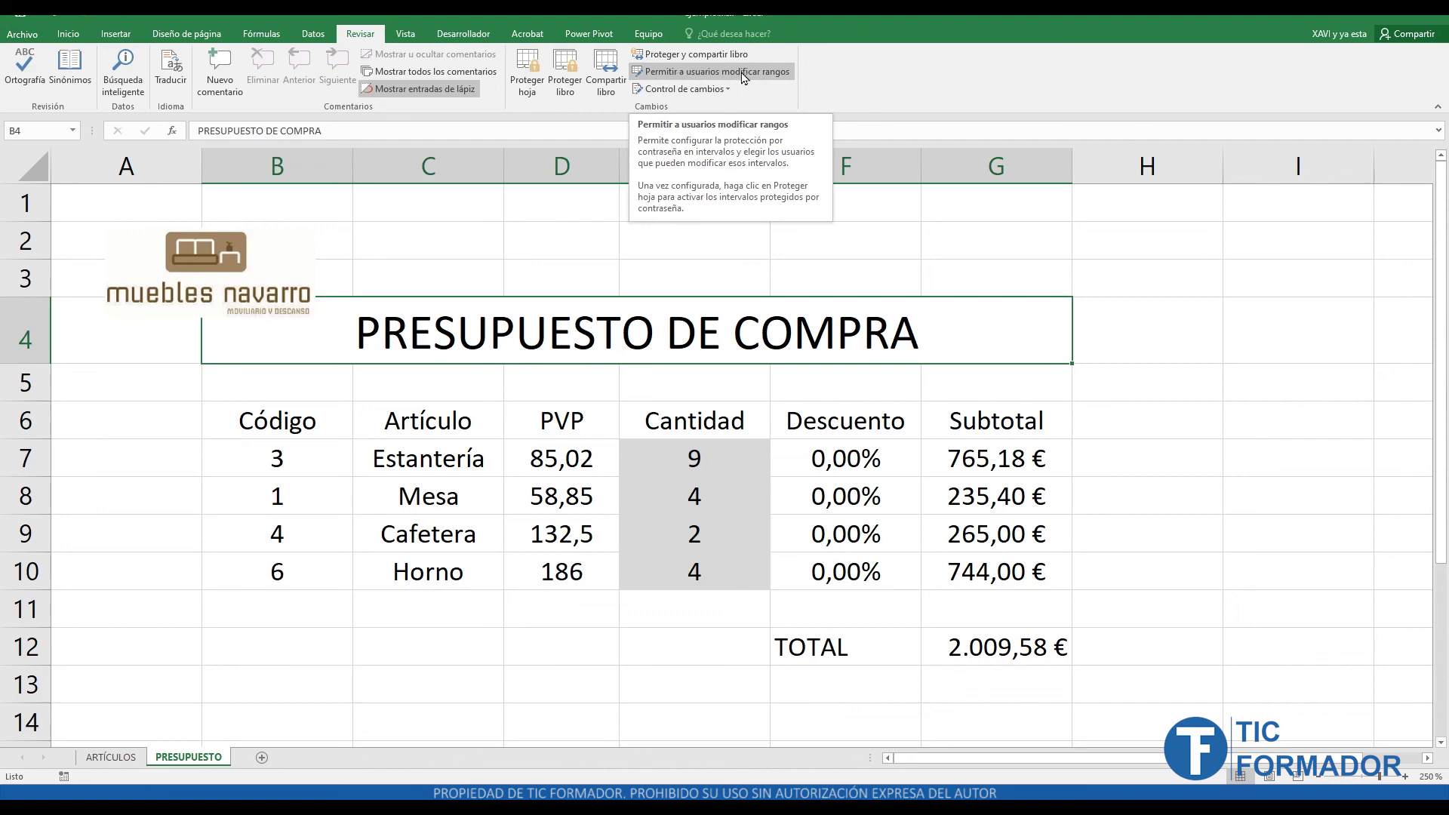
pyautogui.click(716, 75)
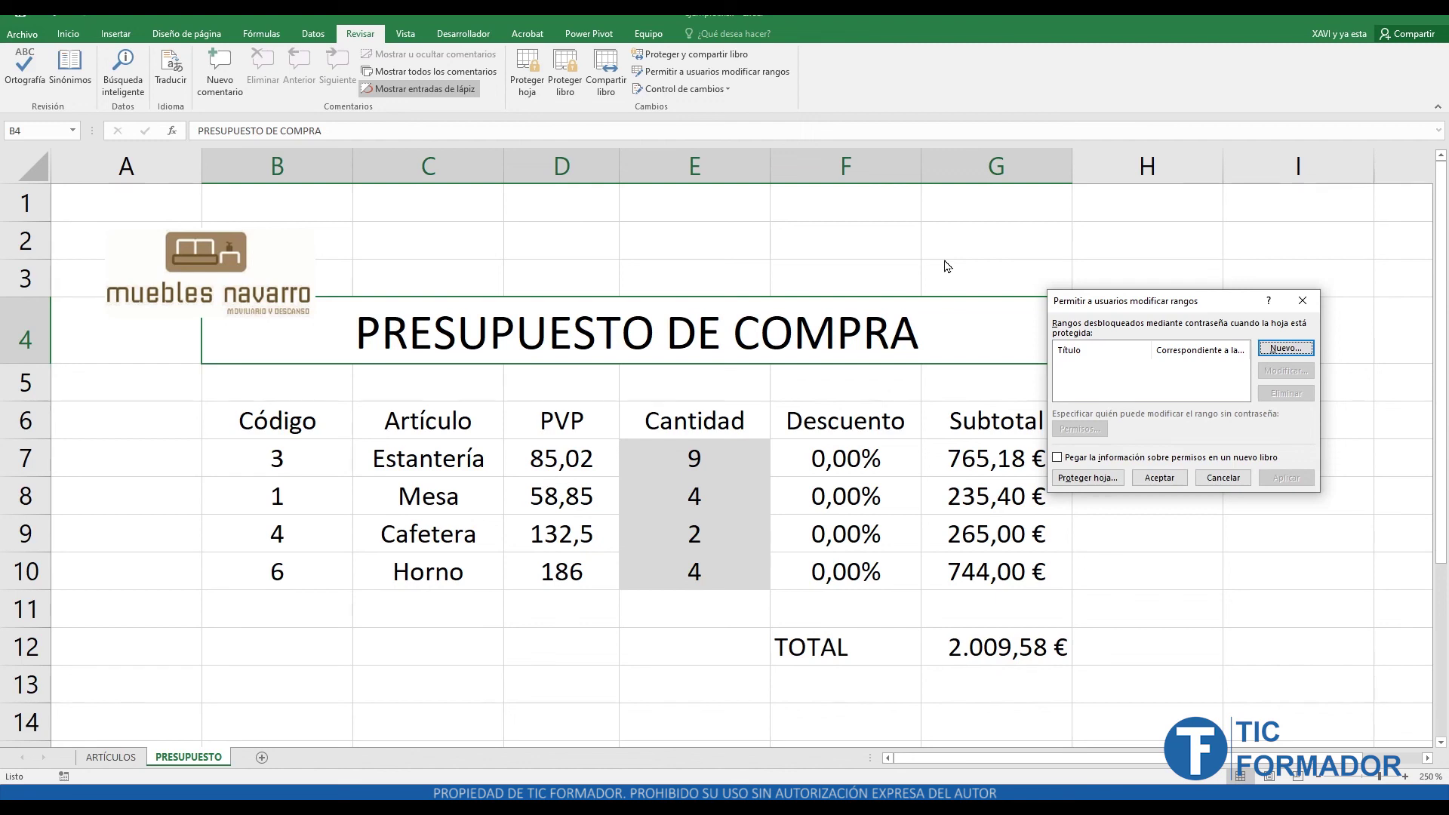
pyautogui.click(1287, 351)
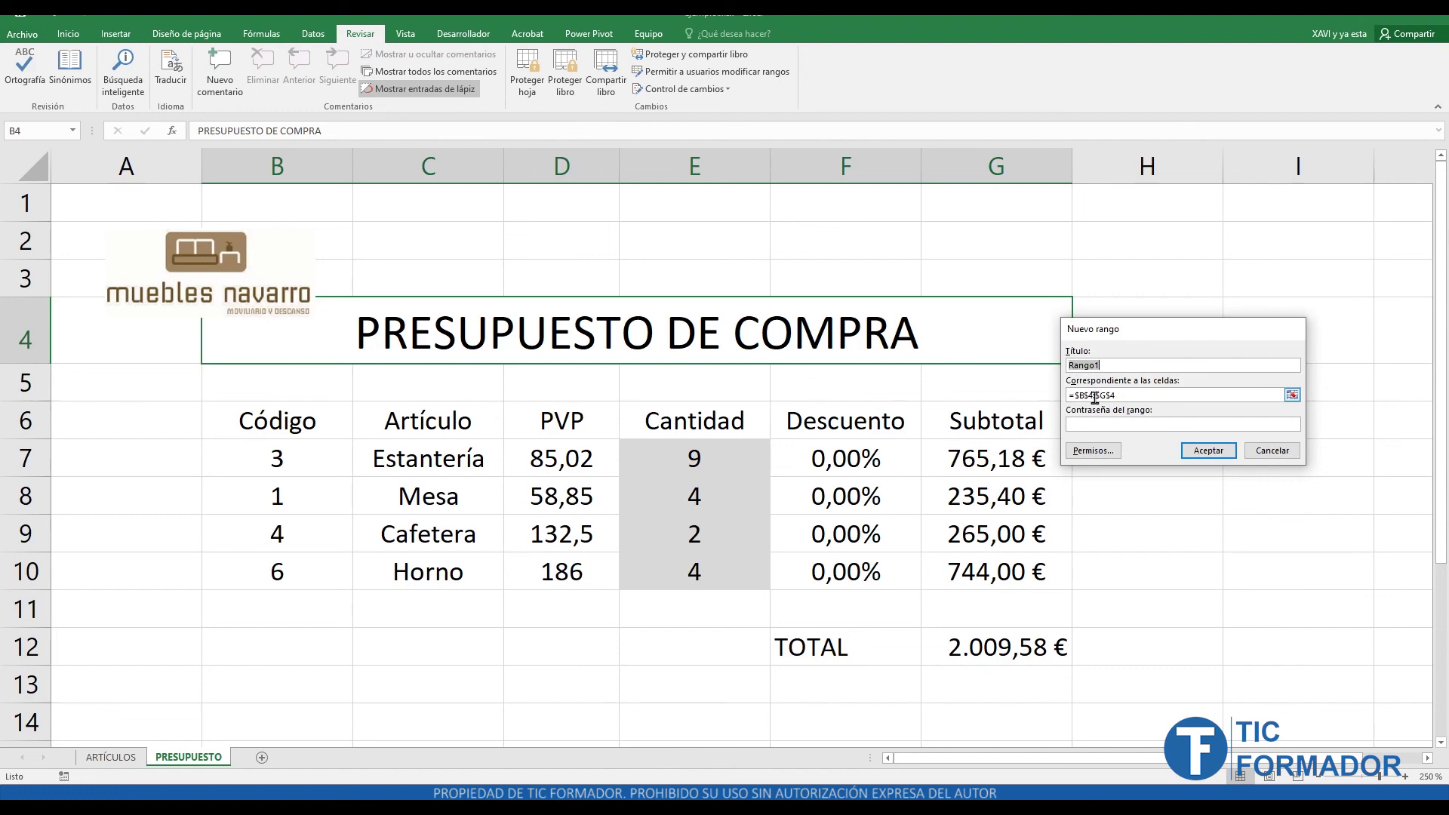
pyautogui.write('Raul')
pyautogui.click(1138, 393)
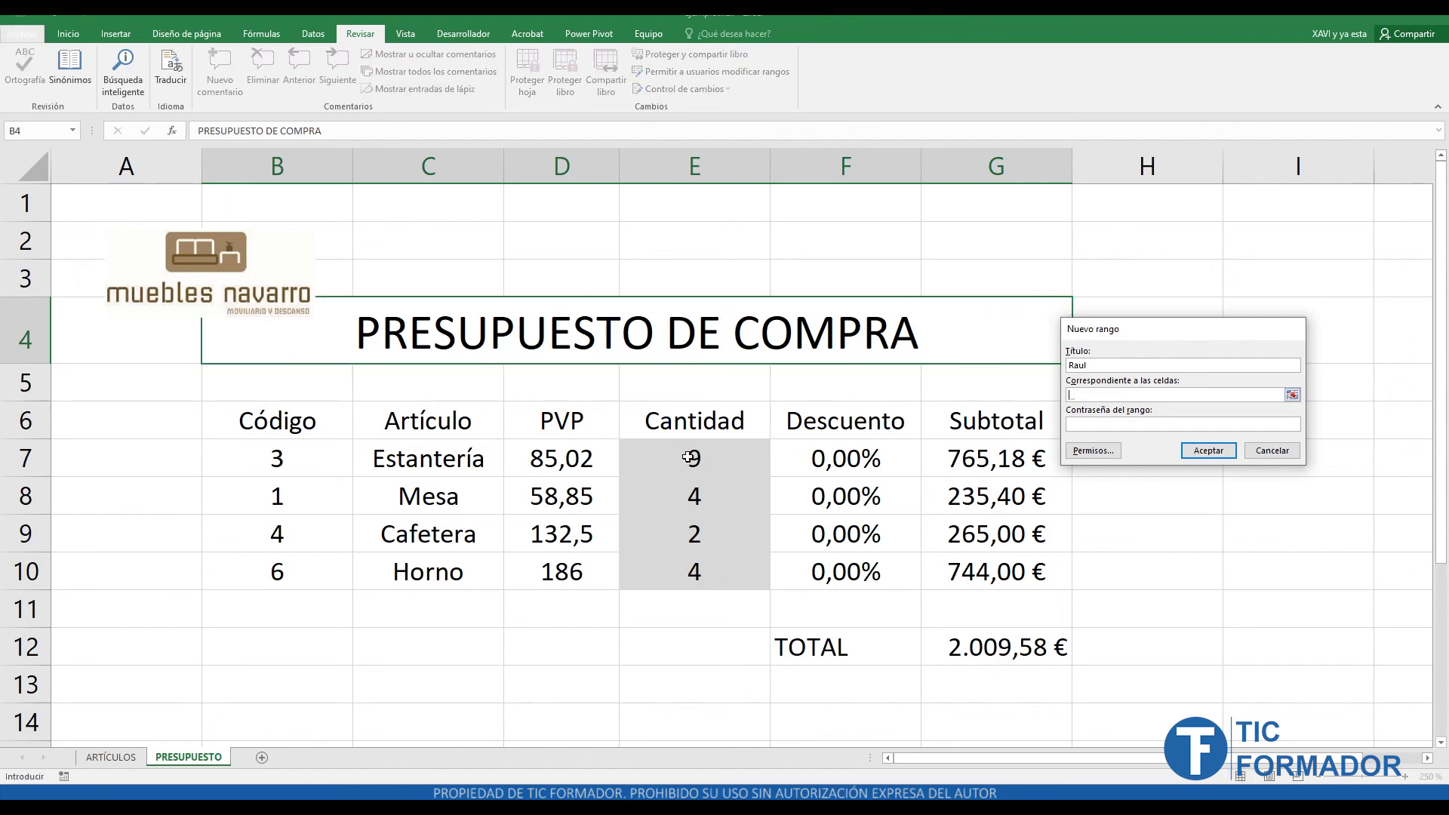
pyautogui.moveTo(698, 456); pyautogui.dragTo(720, 570)
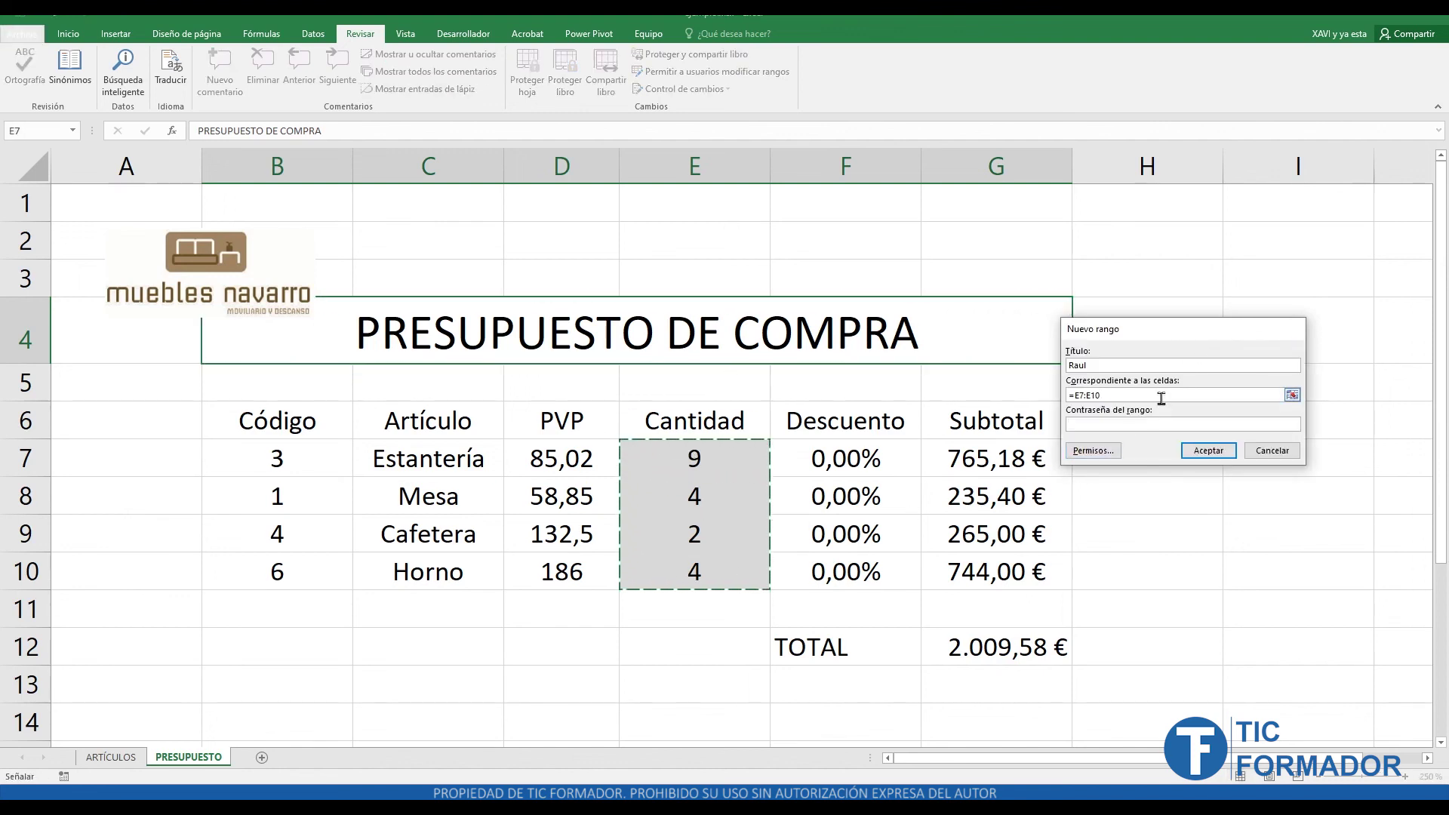
pyautogui.click(1104, 425)
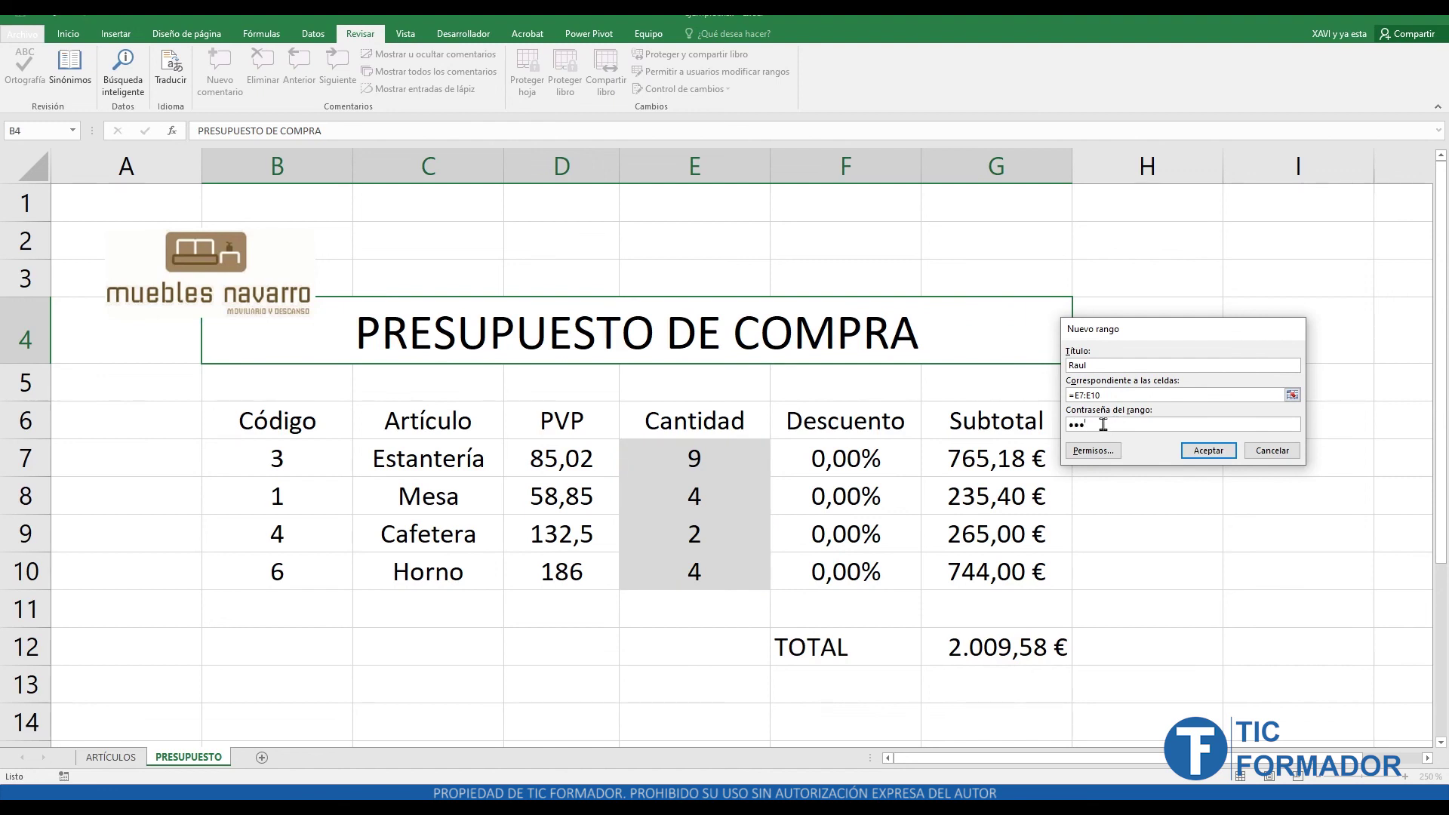
pyautogui.click(1220, 457)
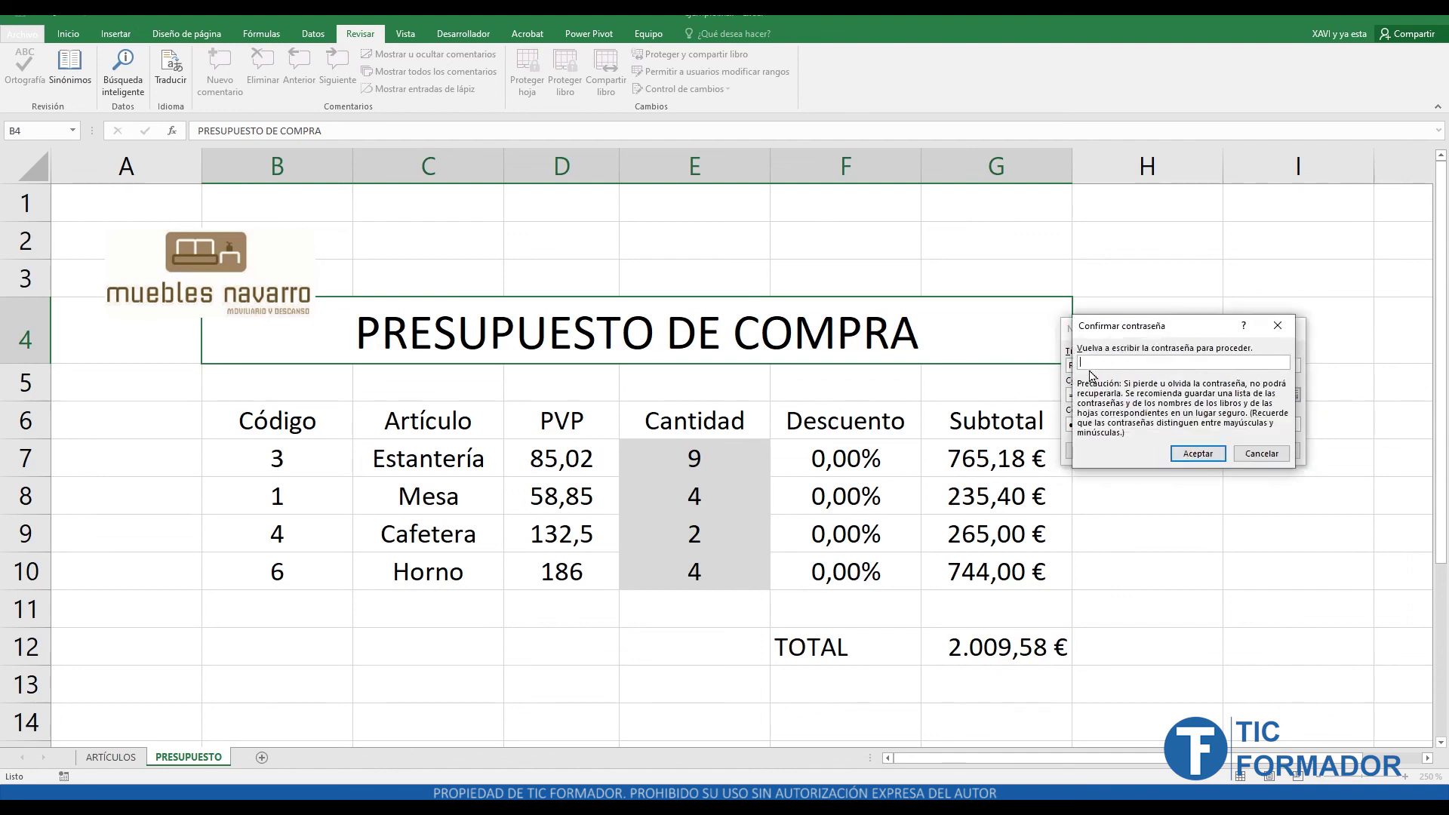
pyautogui.write('123')
pyautogui.click(1285, 454)
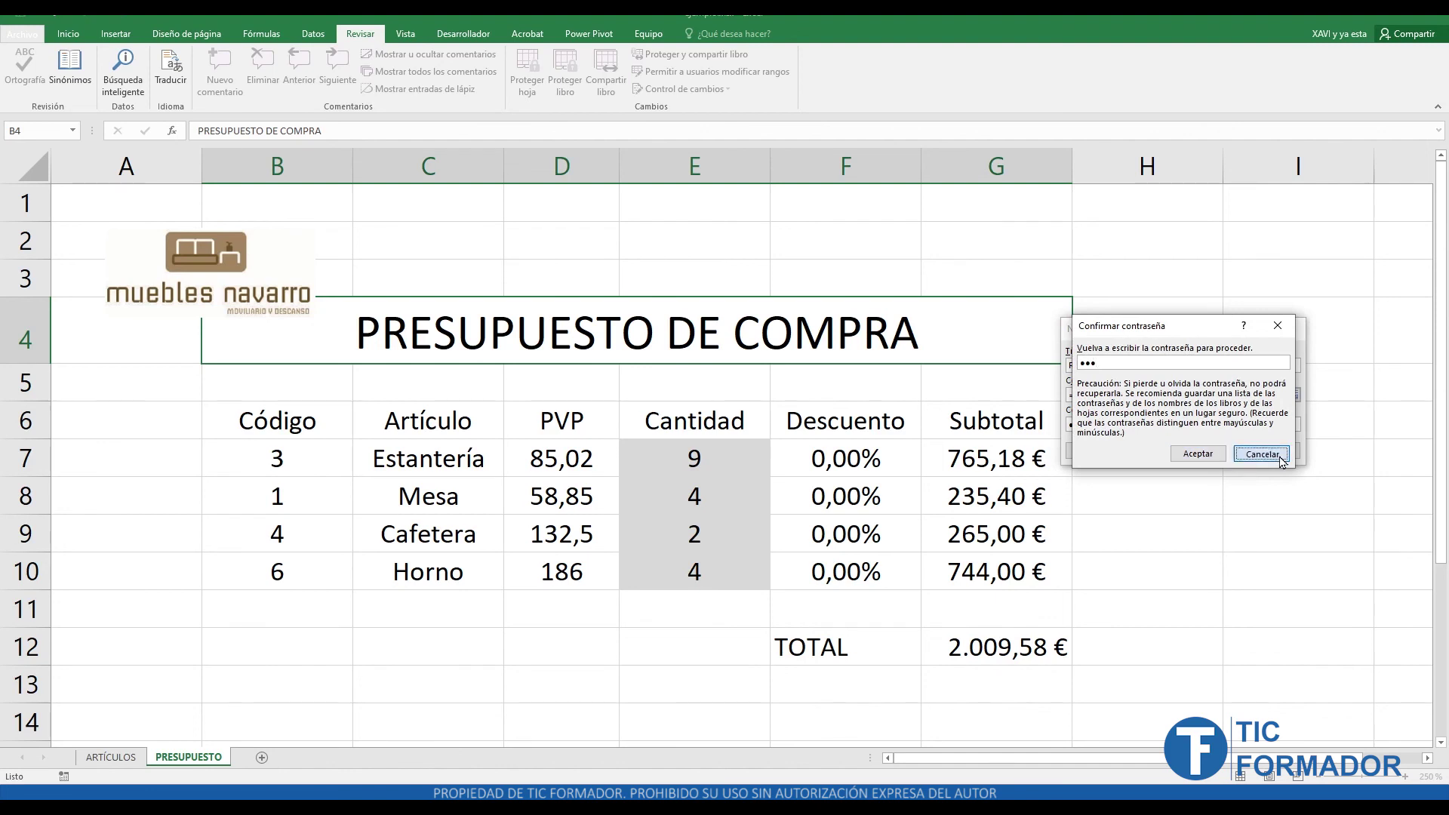
pyautogui.click(1285, 456)
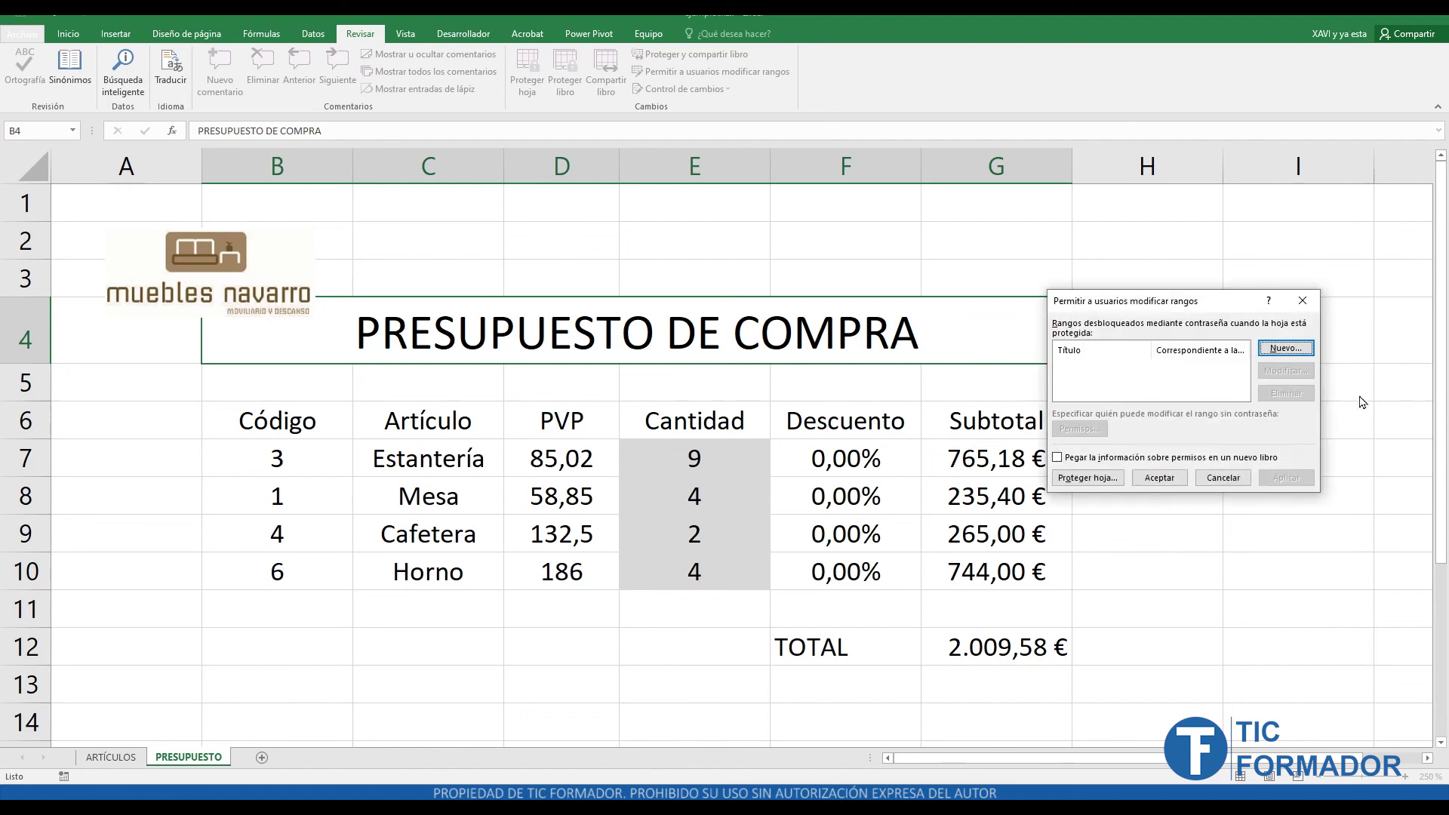
pyautogui.click(1303, 301)
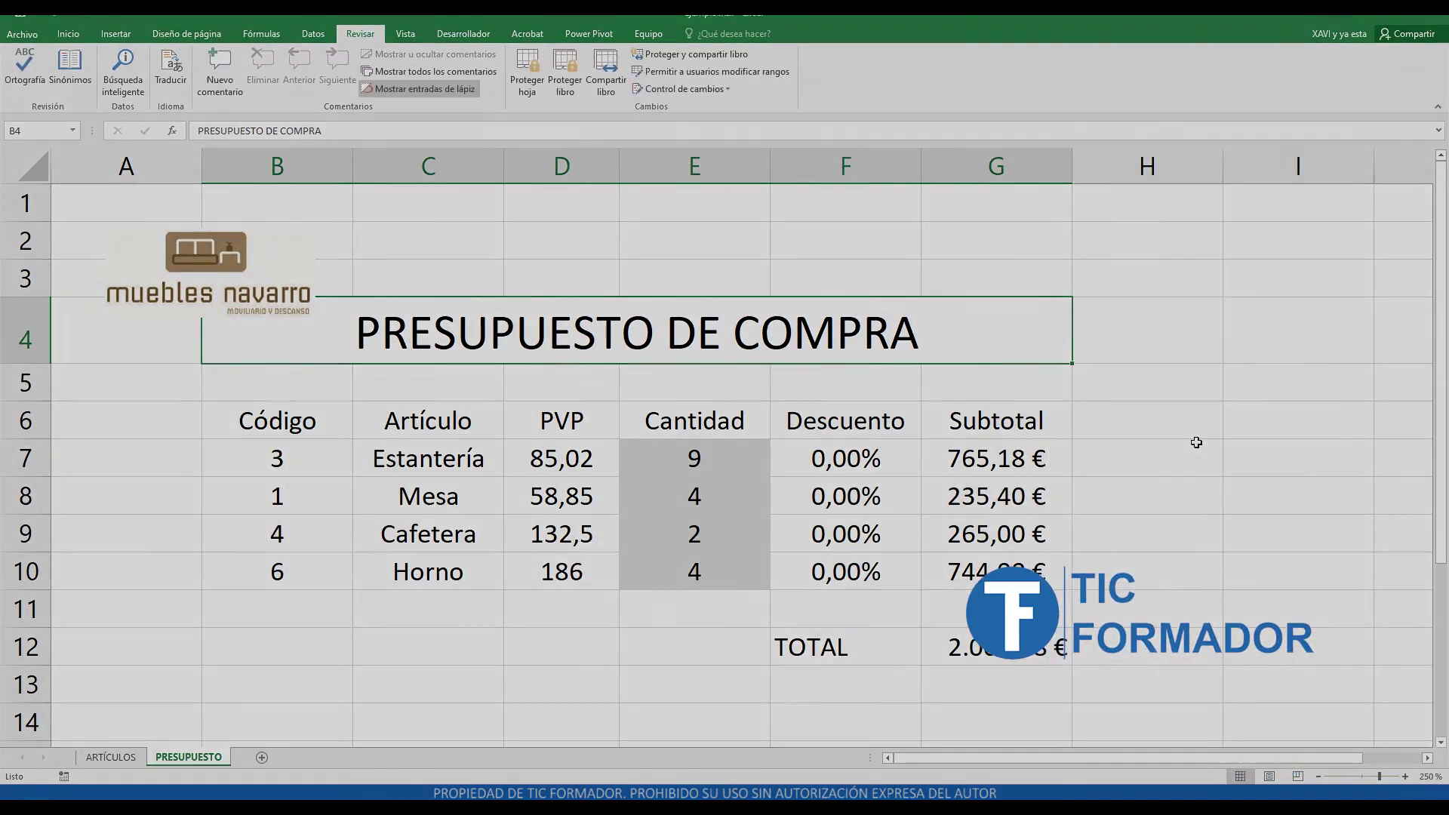